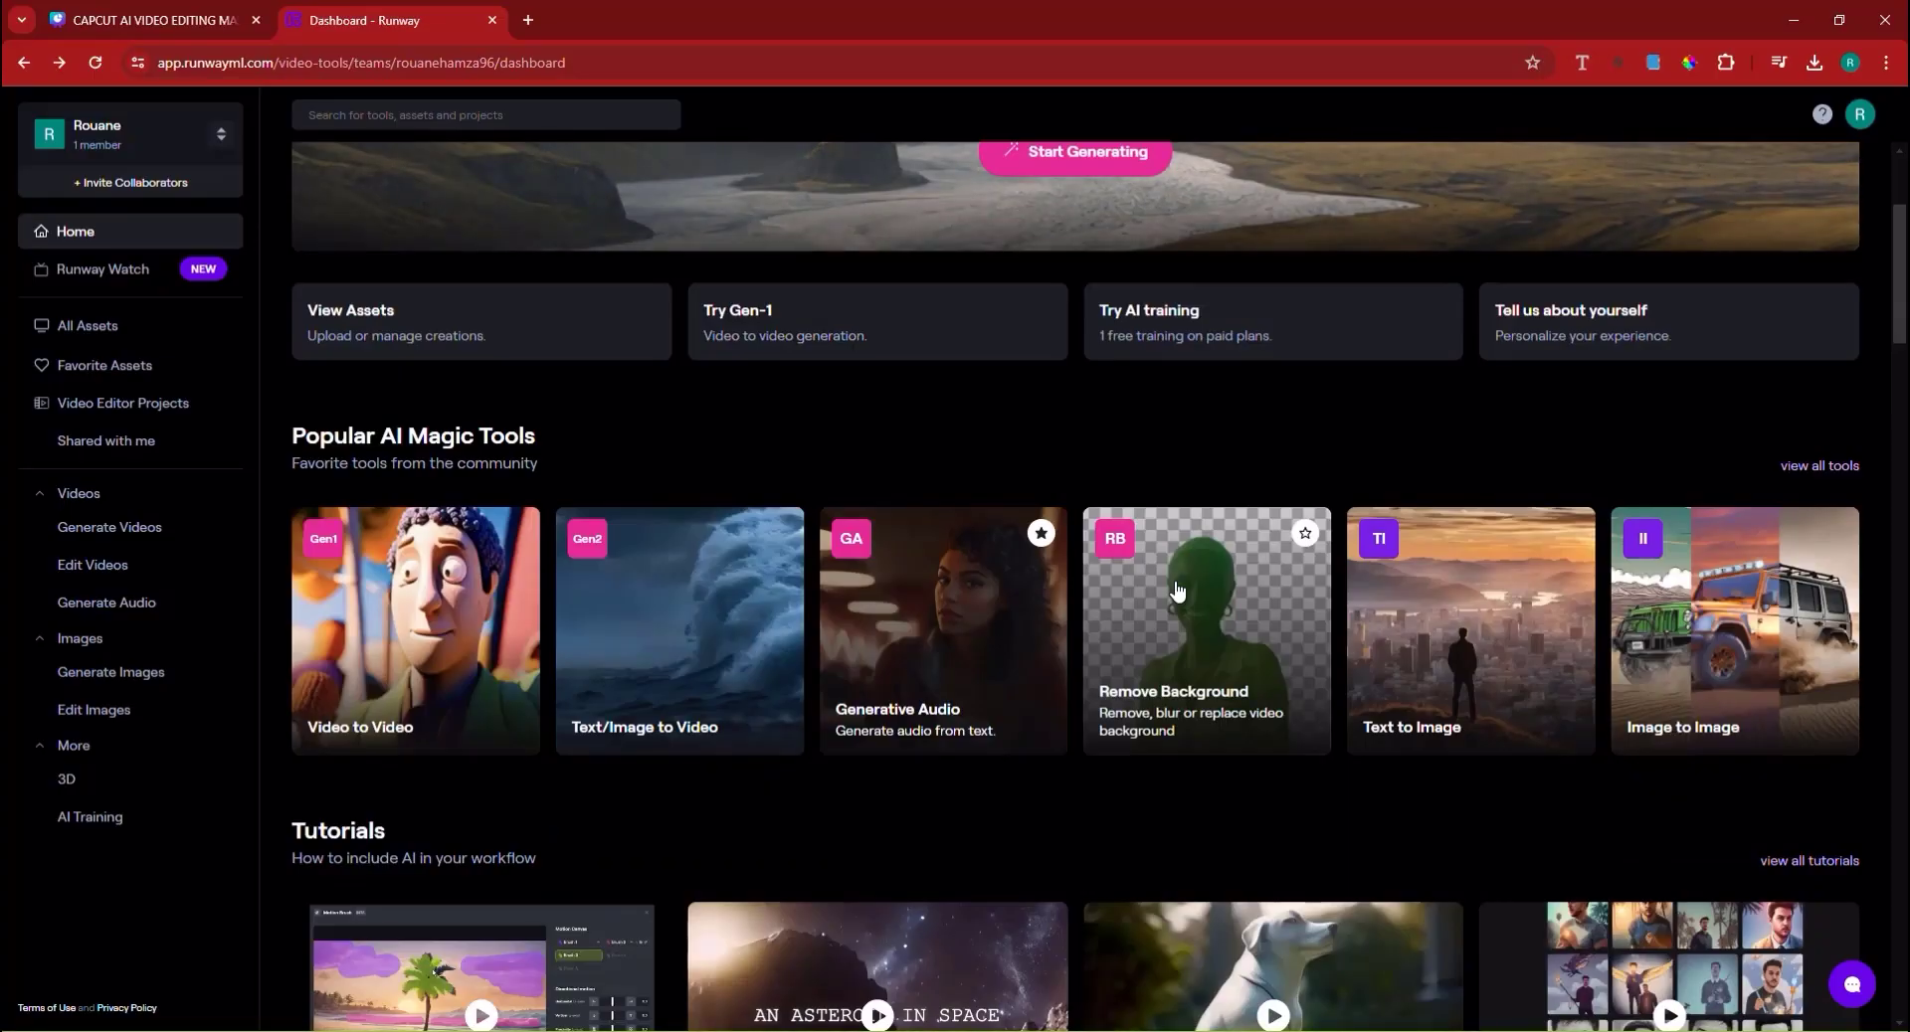
Open the Remove Background tool and browse its private and shared assets, previewing the Demo Assets folder and the human robot hybrid image.
click(1194, 643)
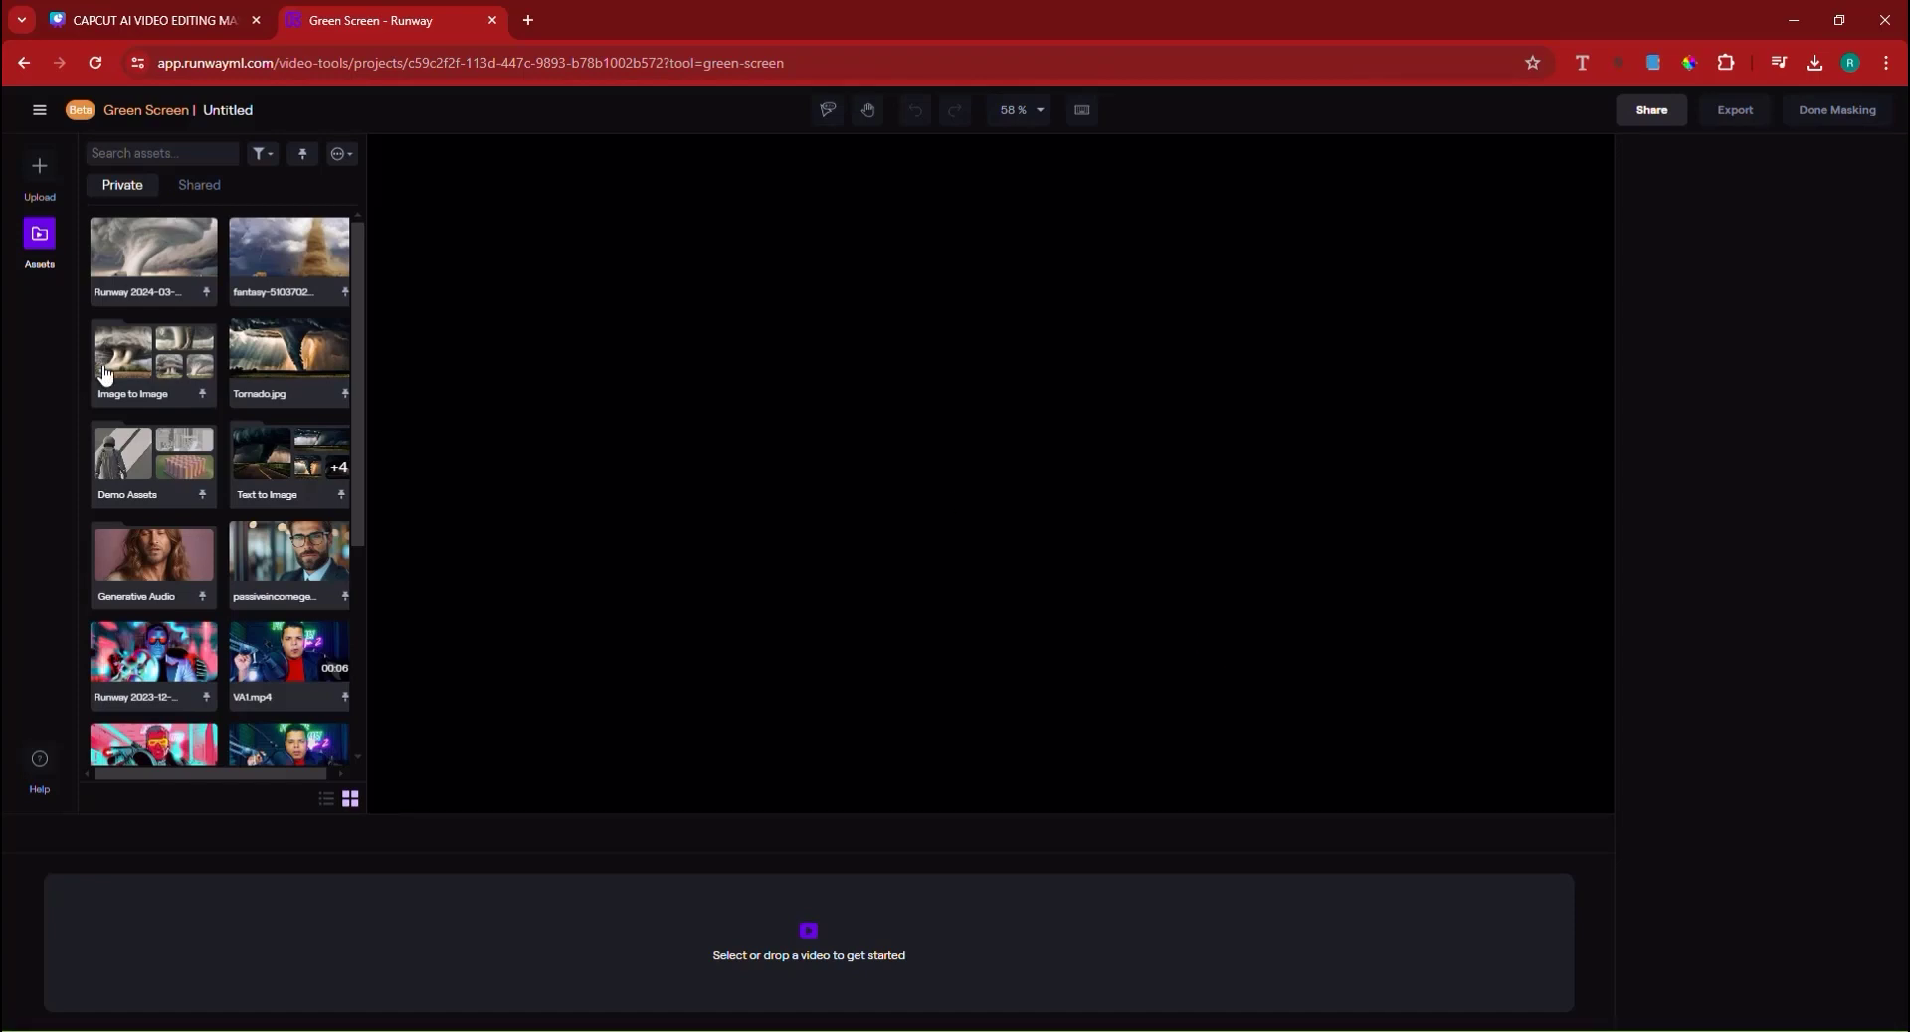
scroll(107, 374, down, 4)
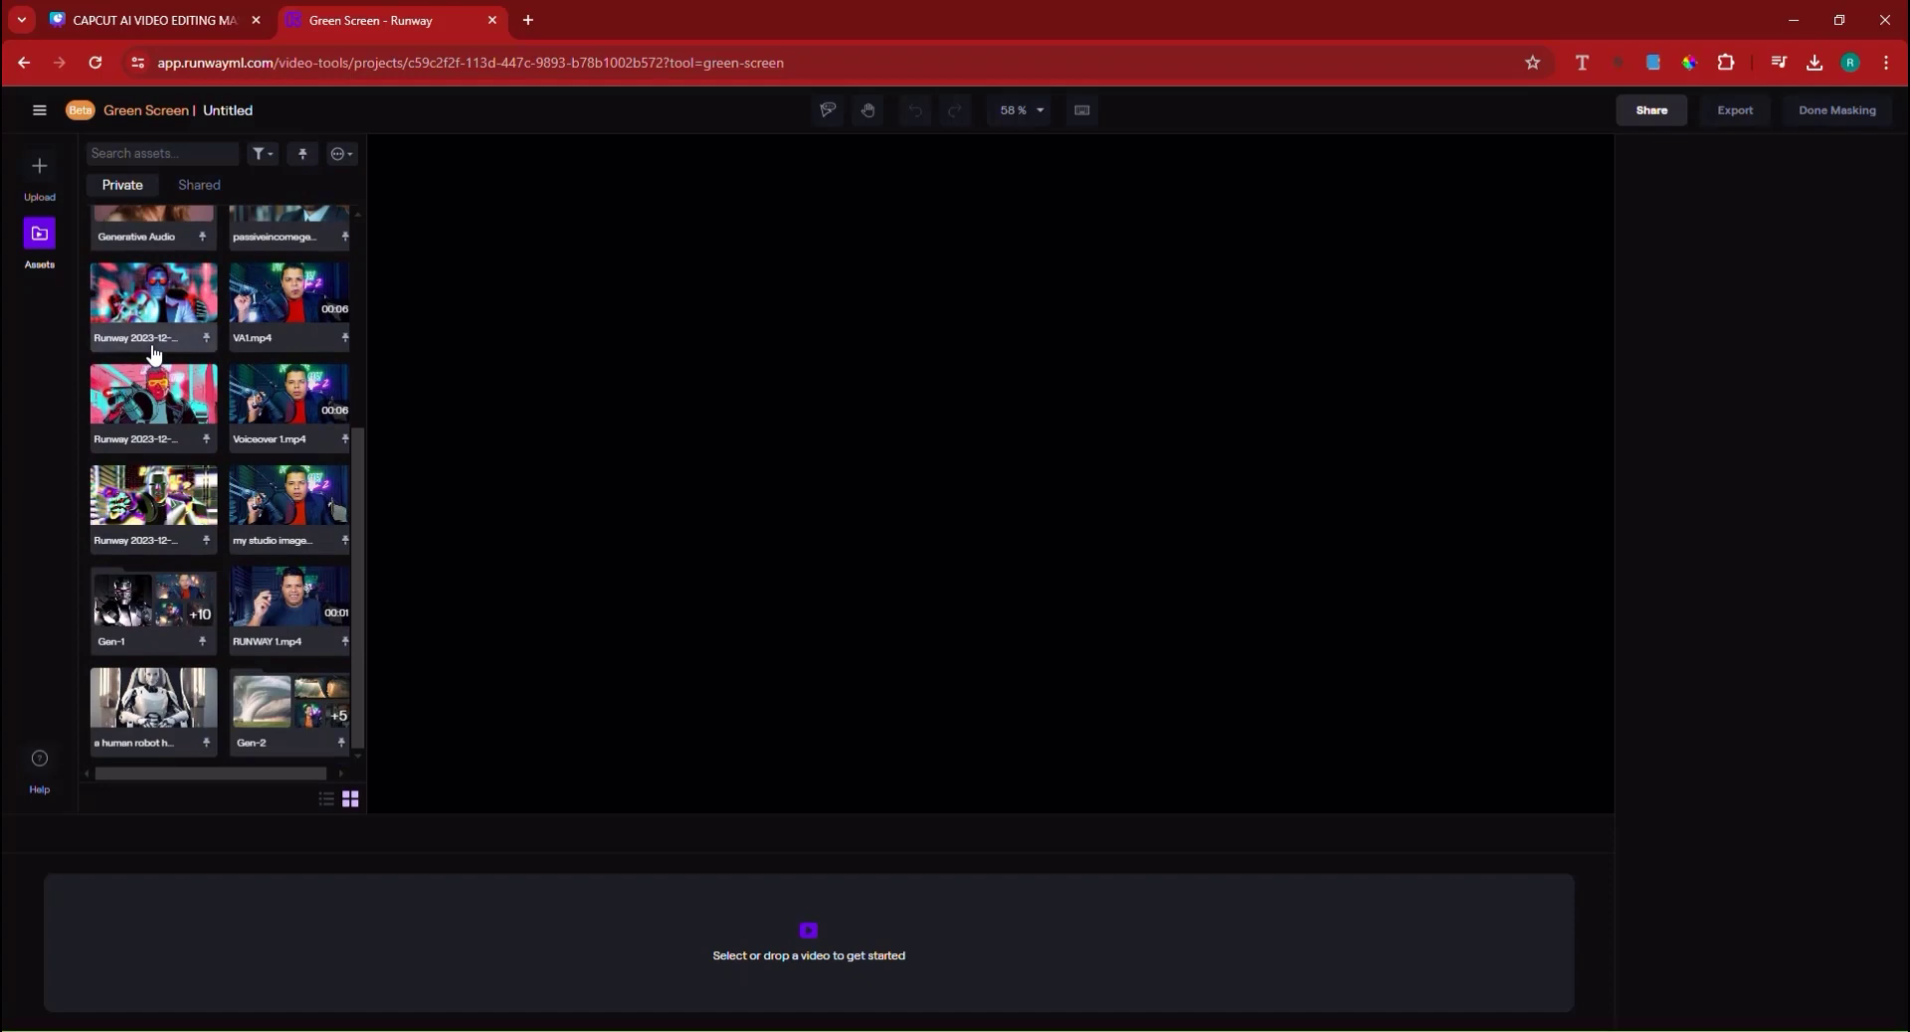
click(210, 188)
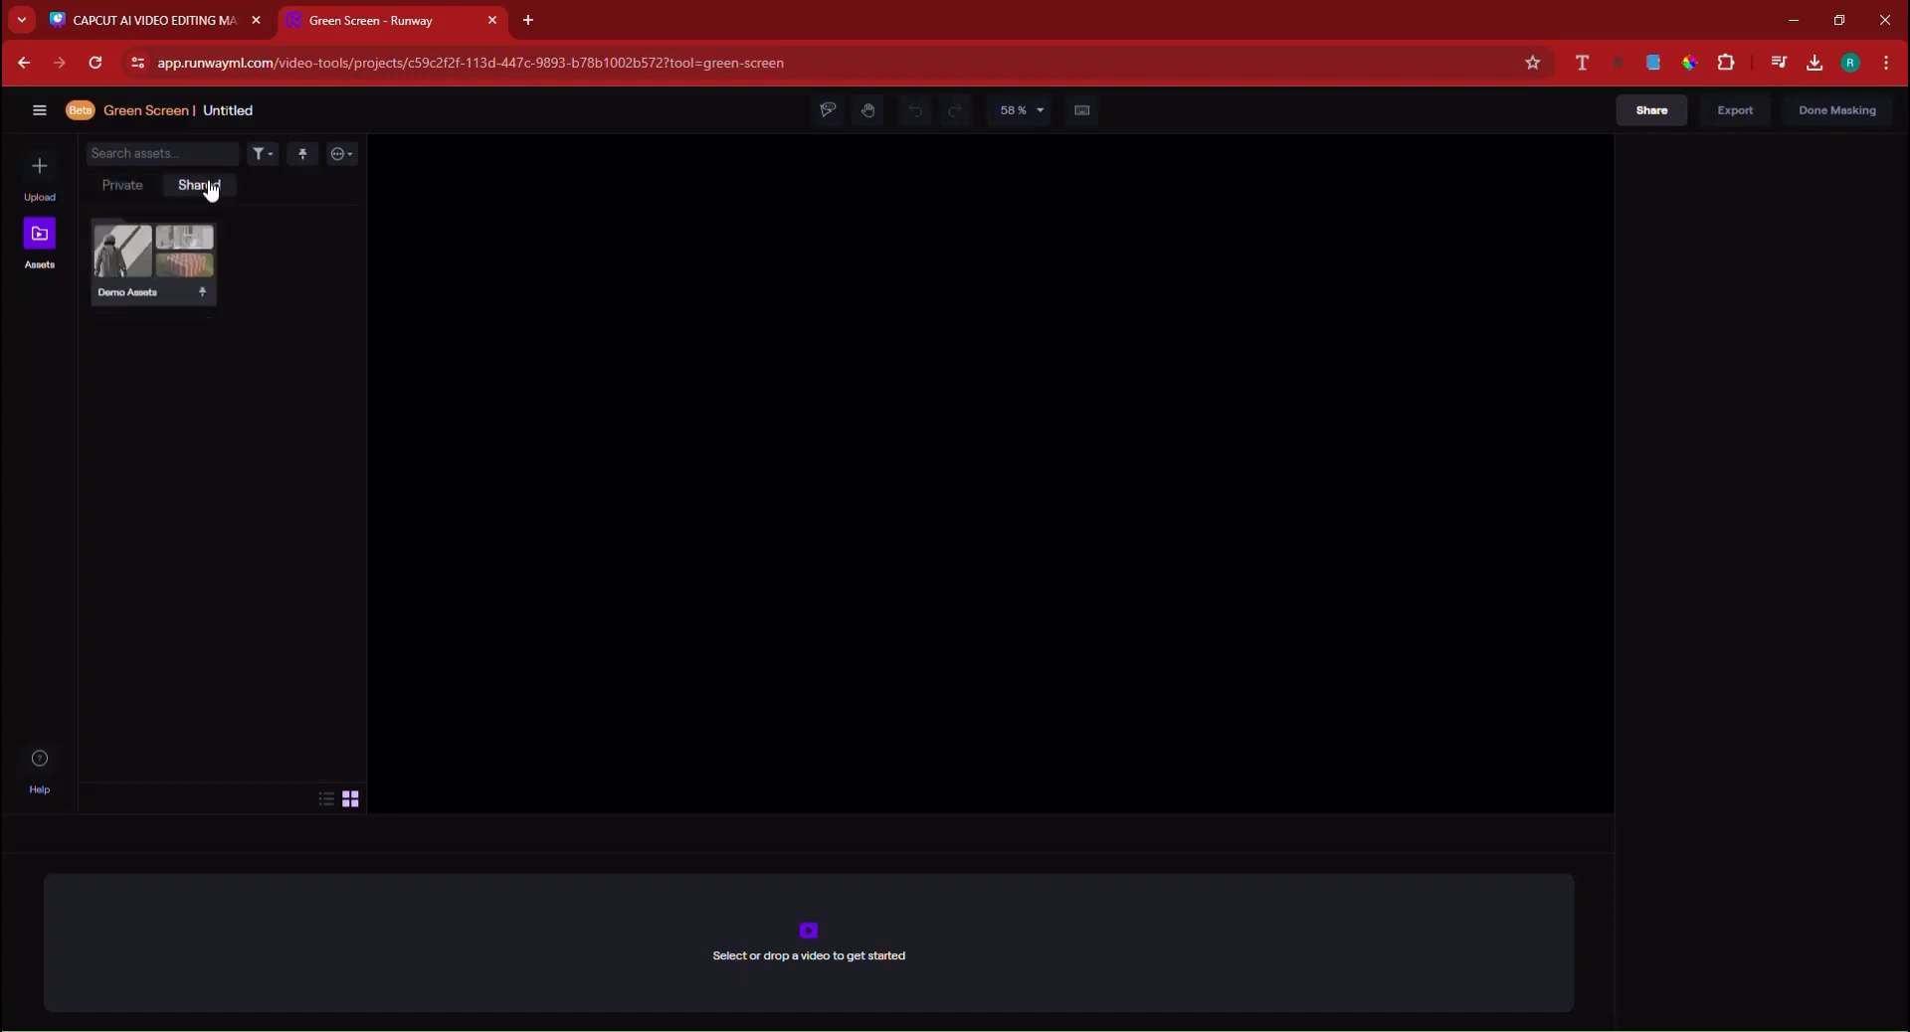
click(146, 275)
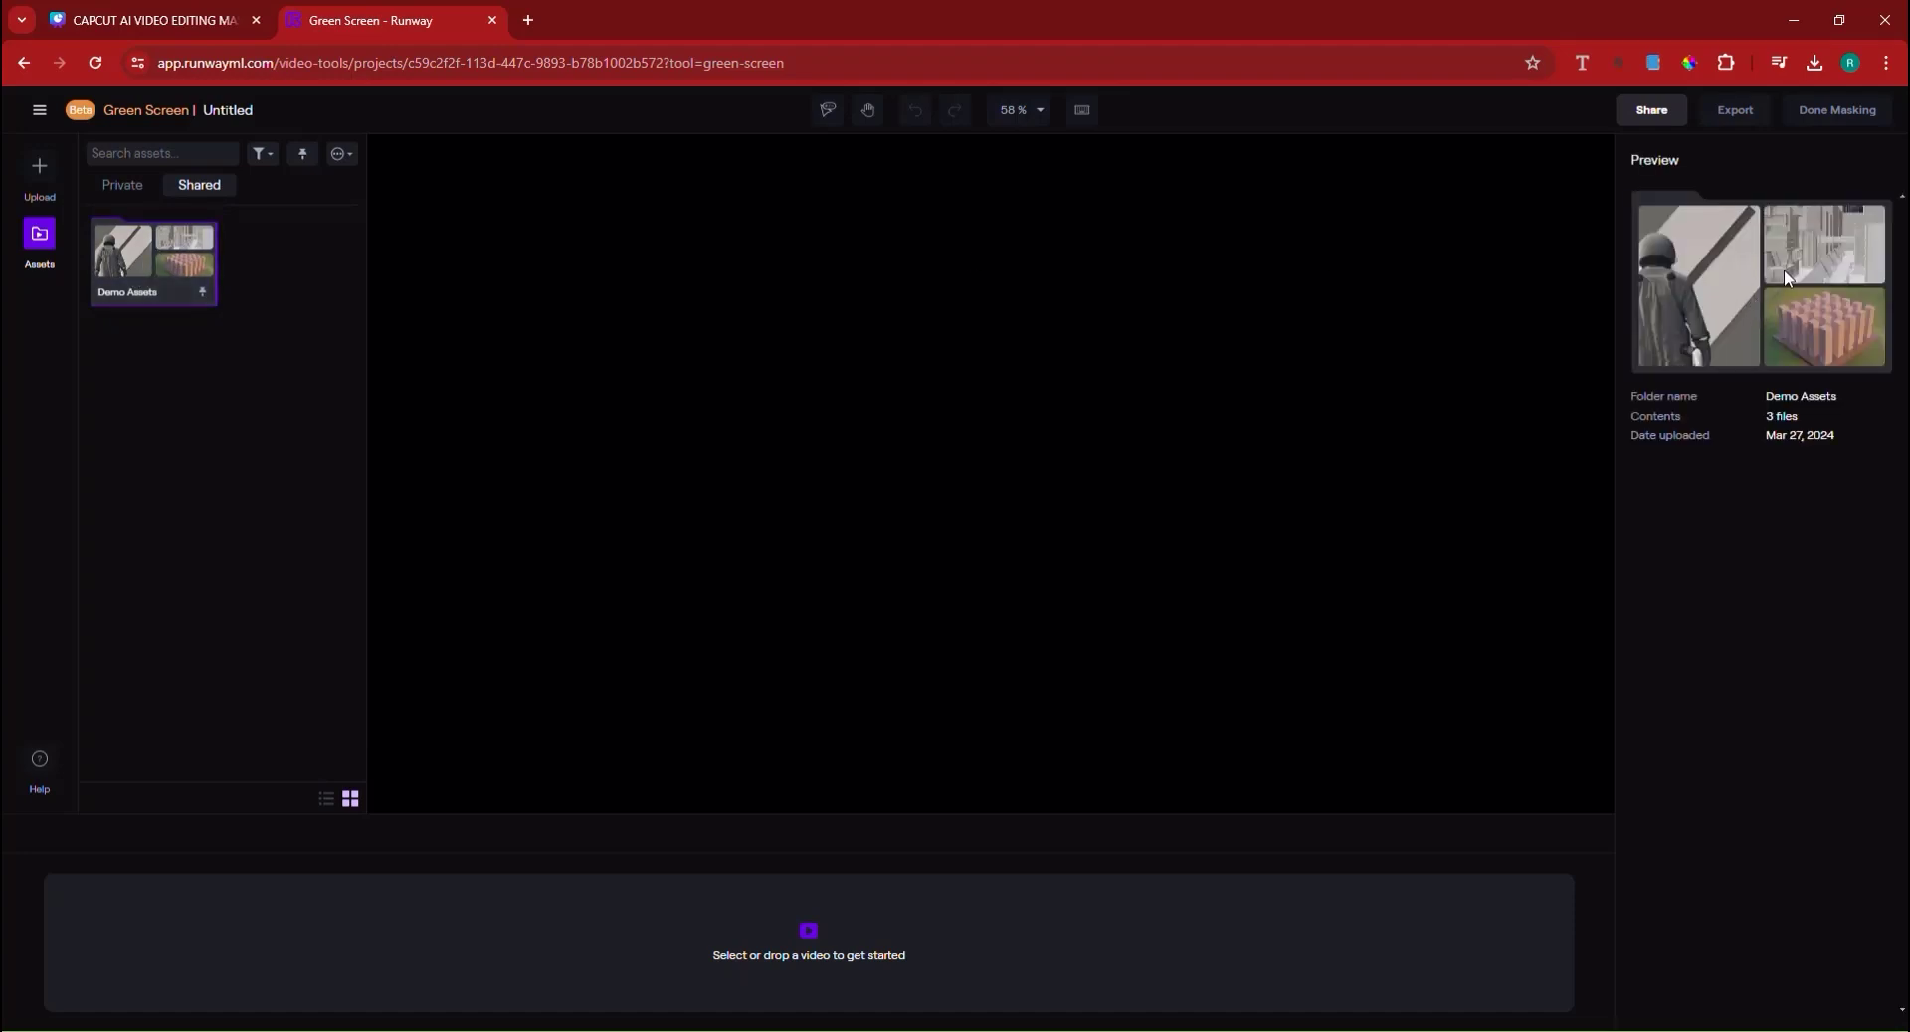
click(124, 189)
scroll(189, 673, down, 5)
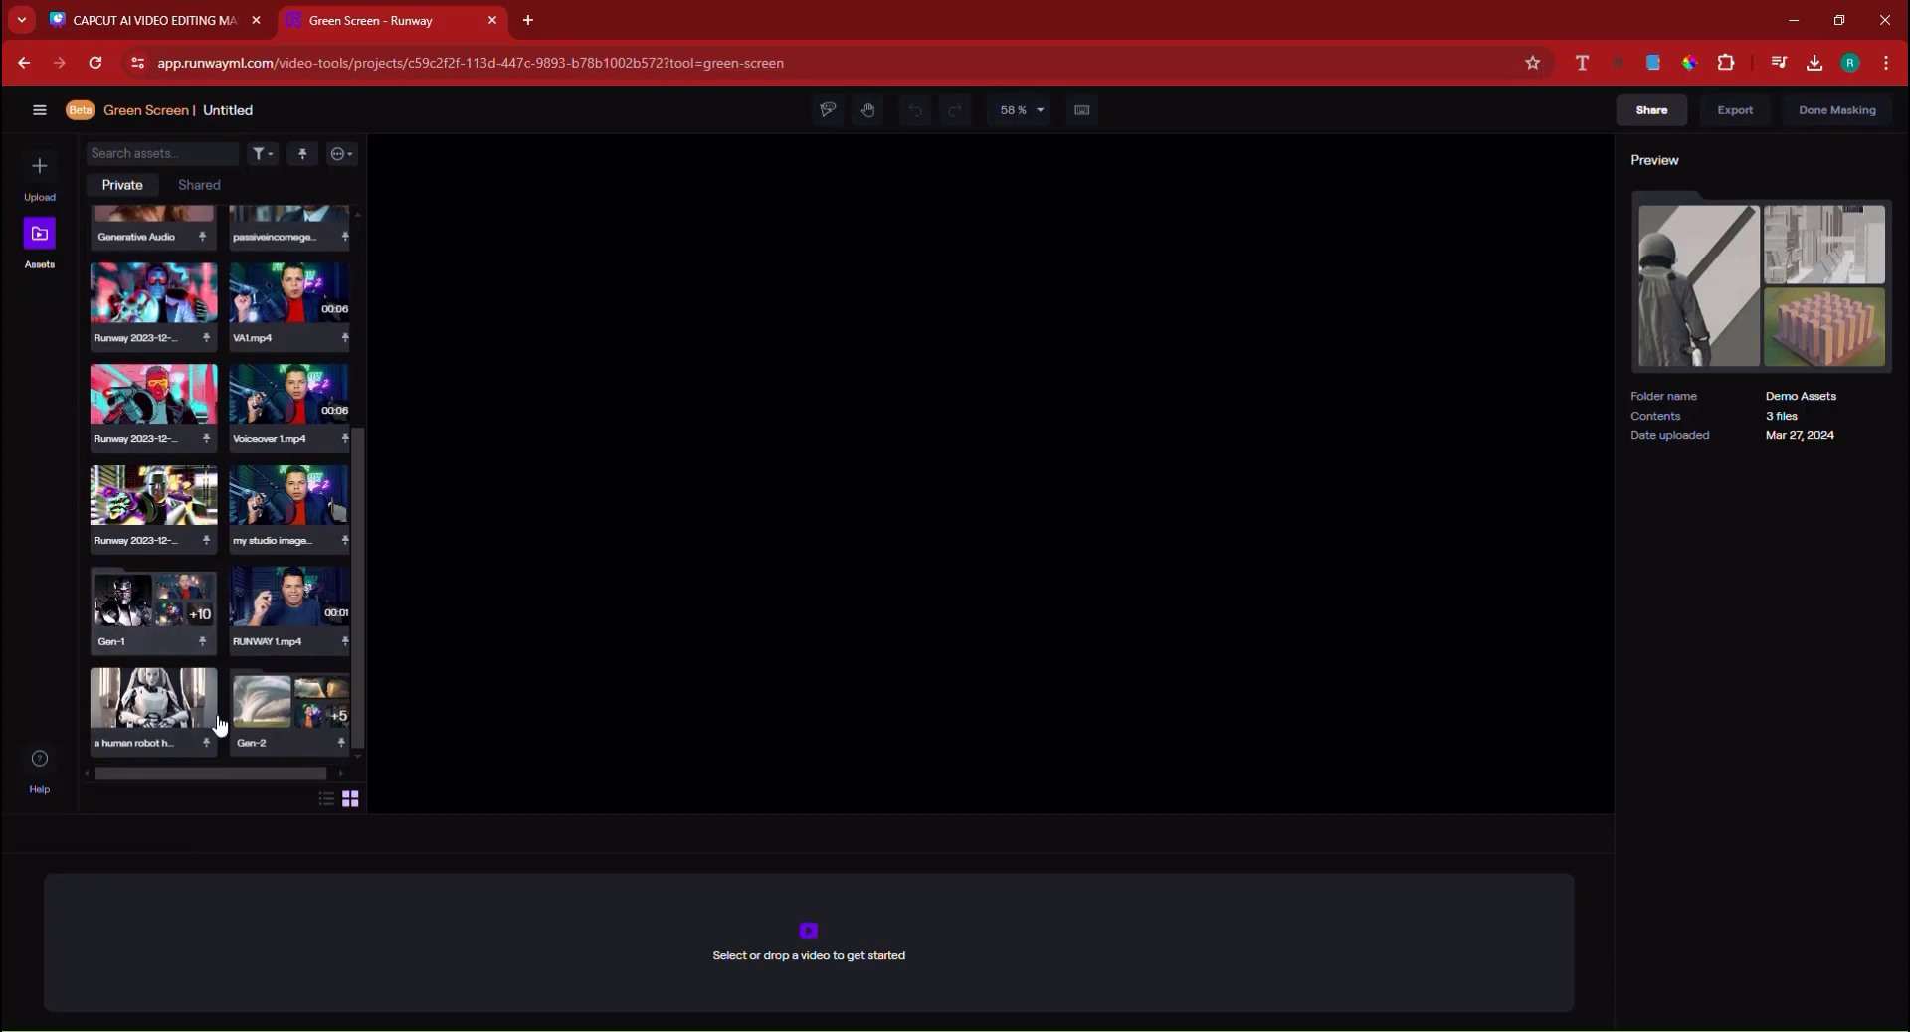
click(166, 718)
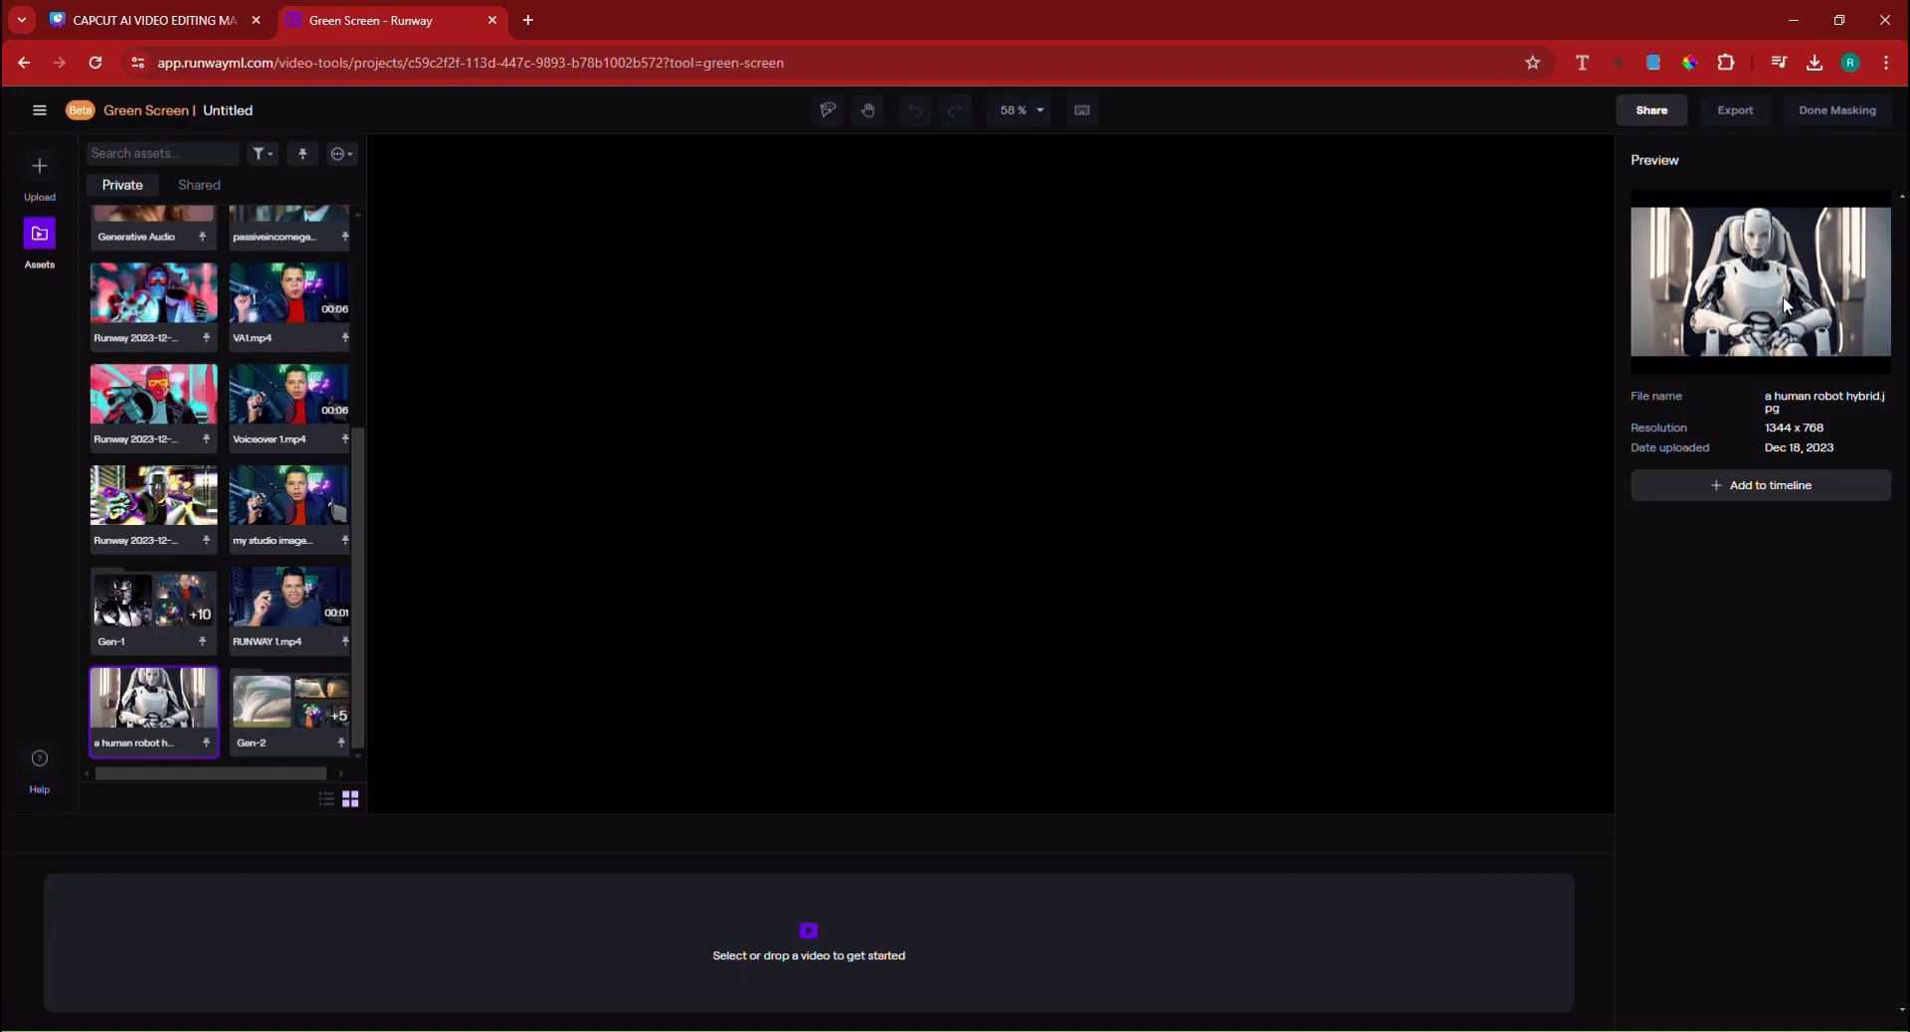
scroll(214, 578, up, 5)
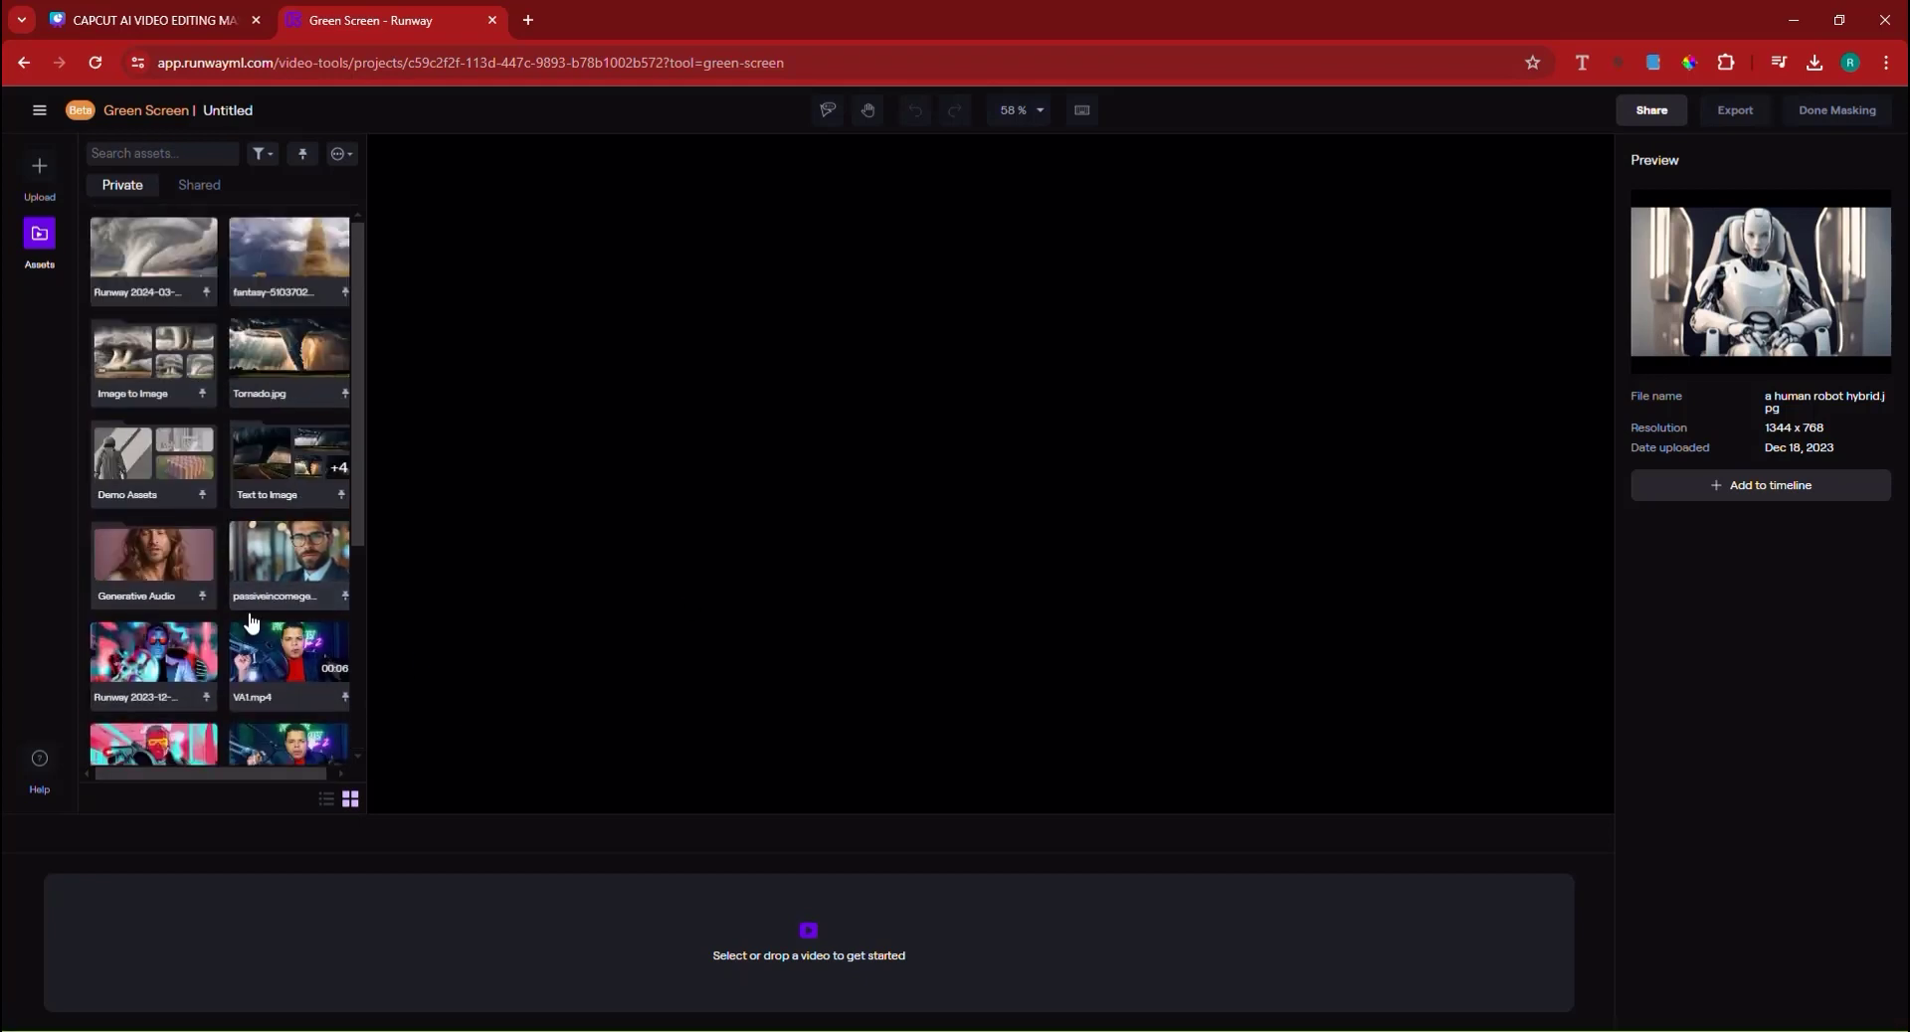
scroll(244, 577, down, 6)
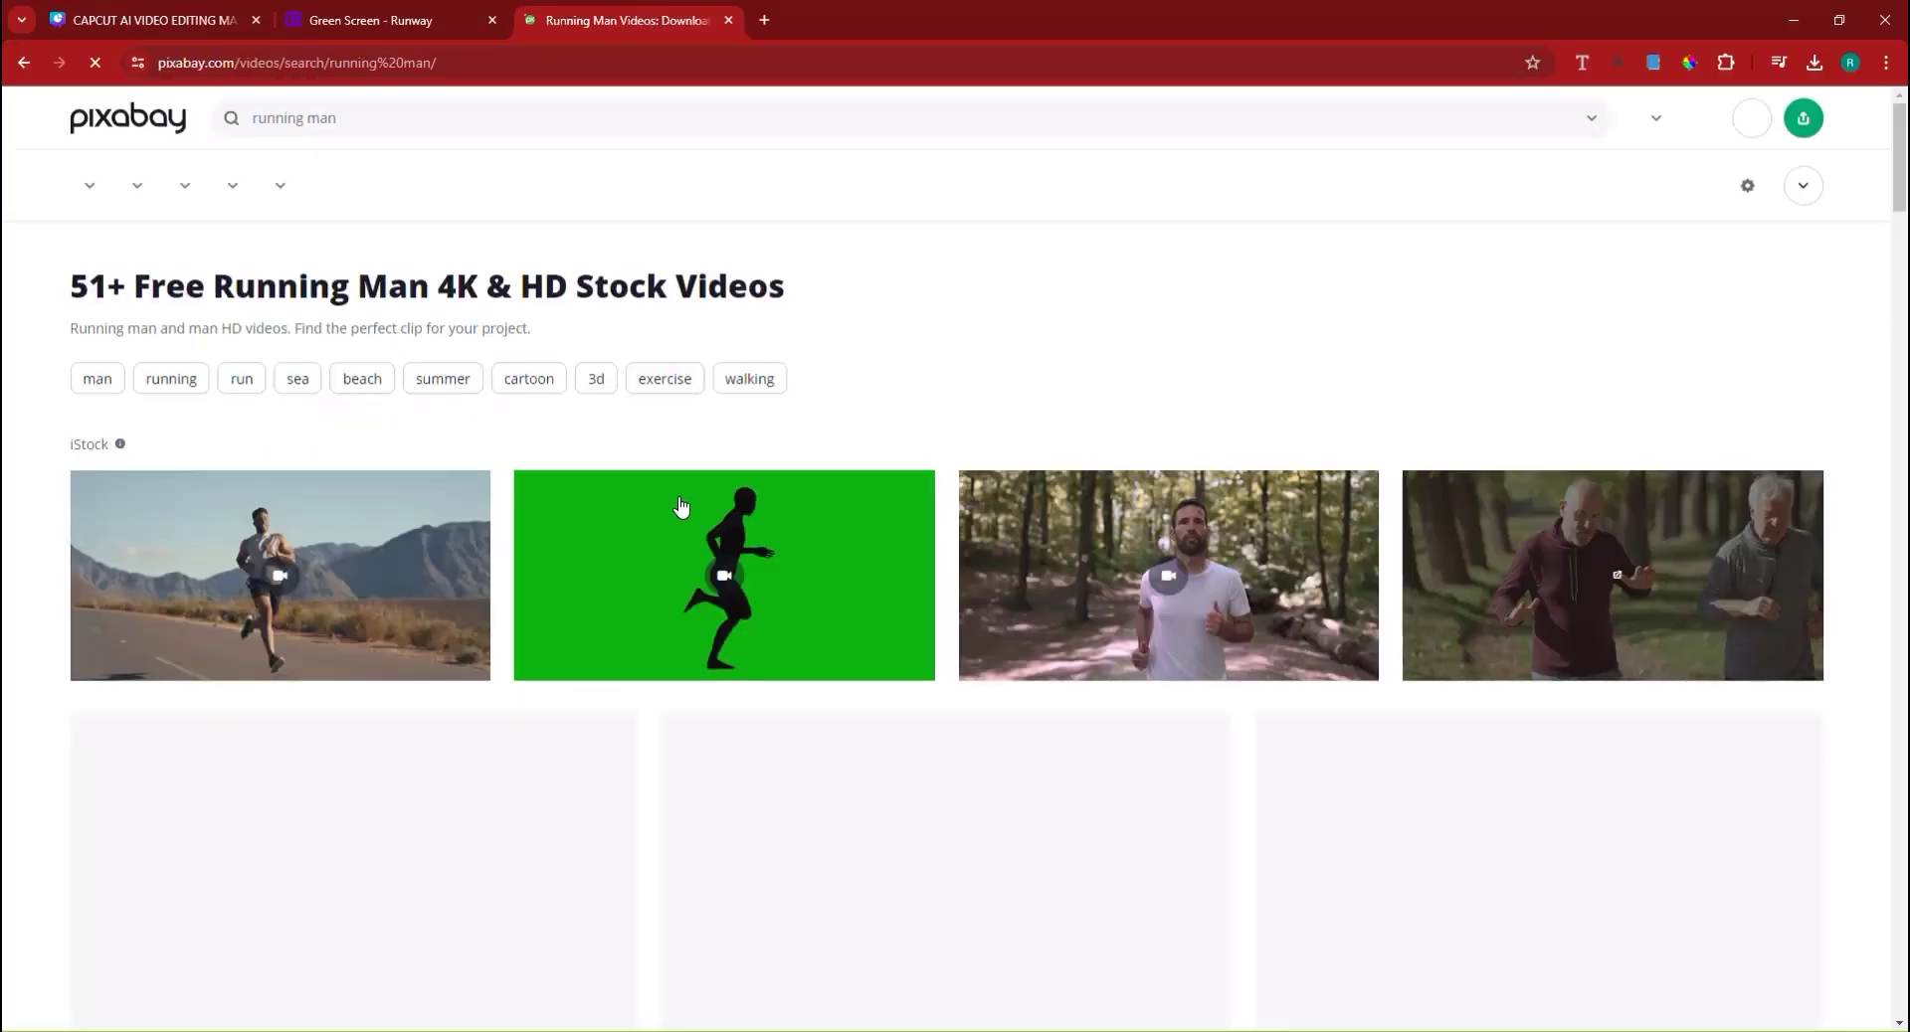
Look through the running man video results on Pixabay for a clip with a clearly visible person.
scroll(680, 507, down, 4)
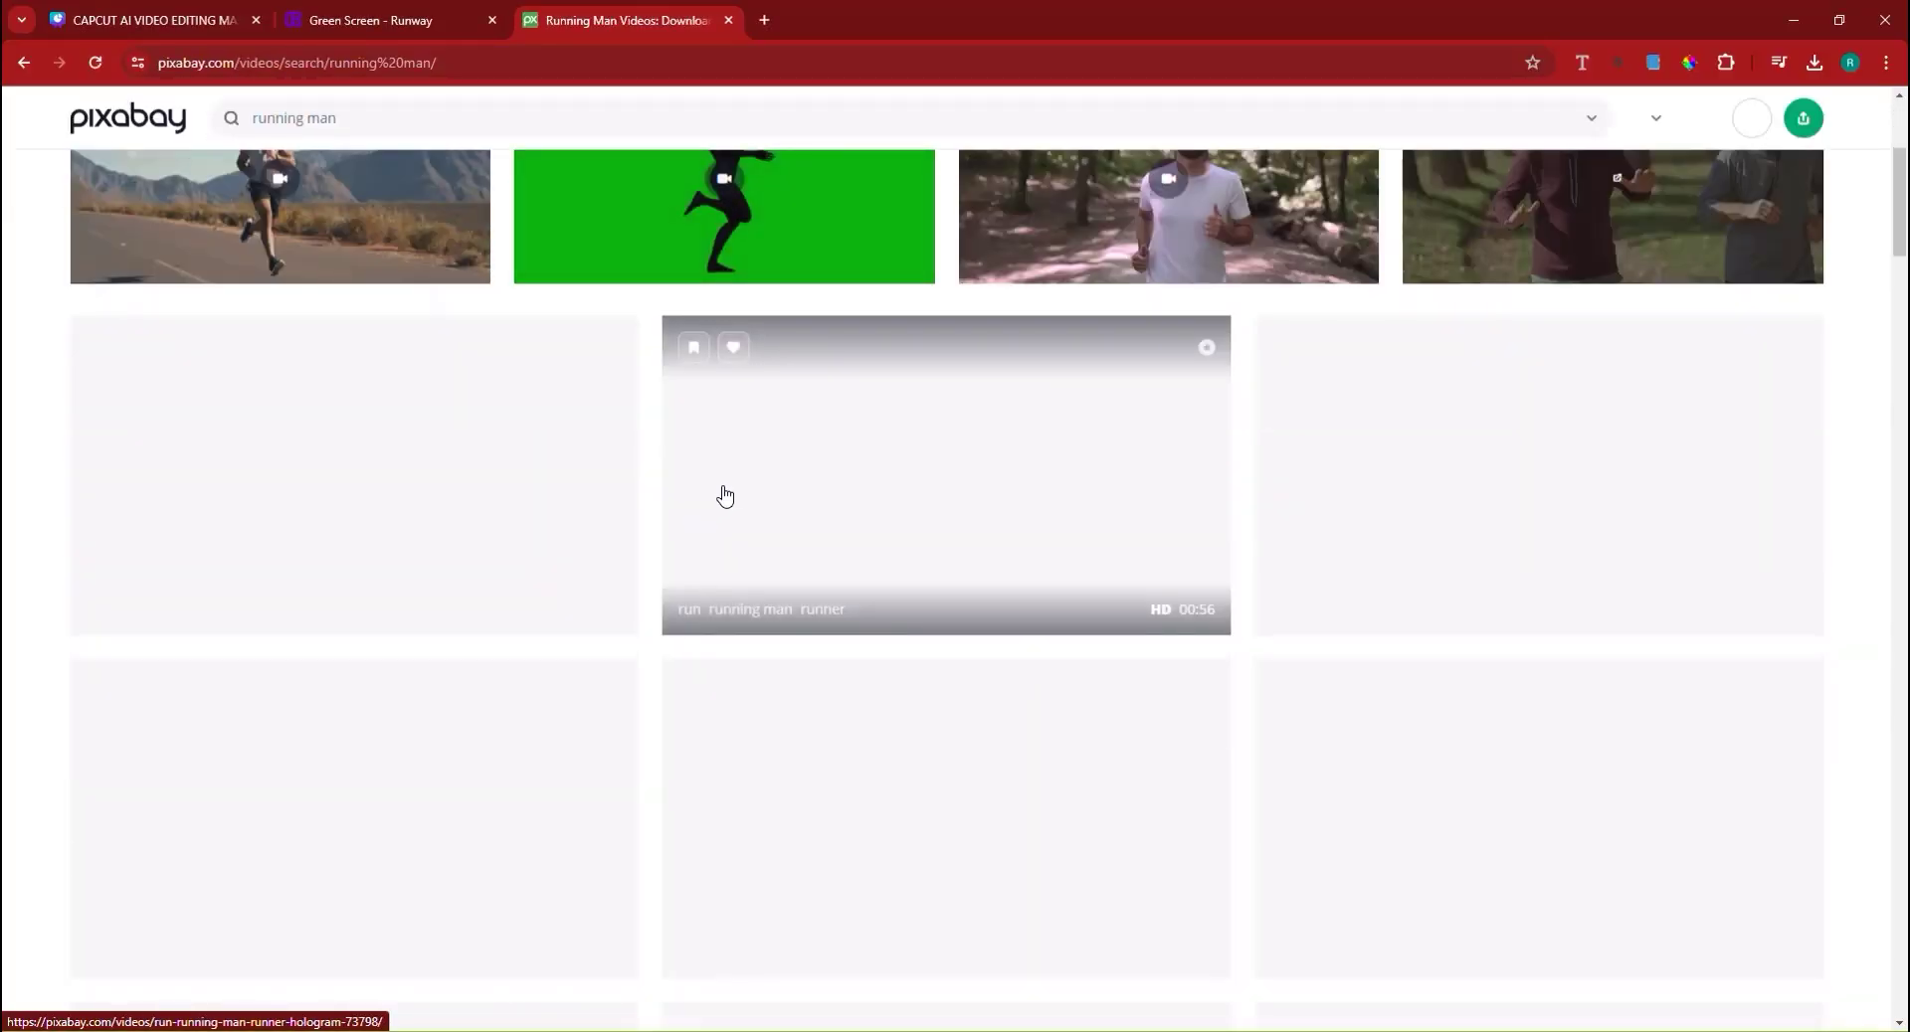
scroll(726, 496, up, 4)
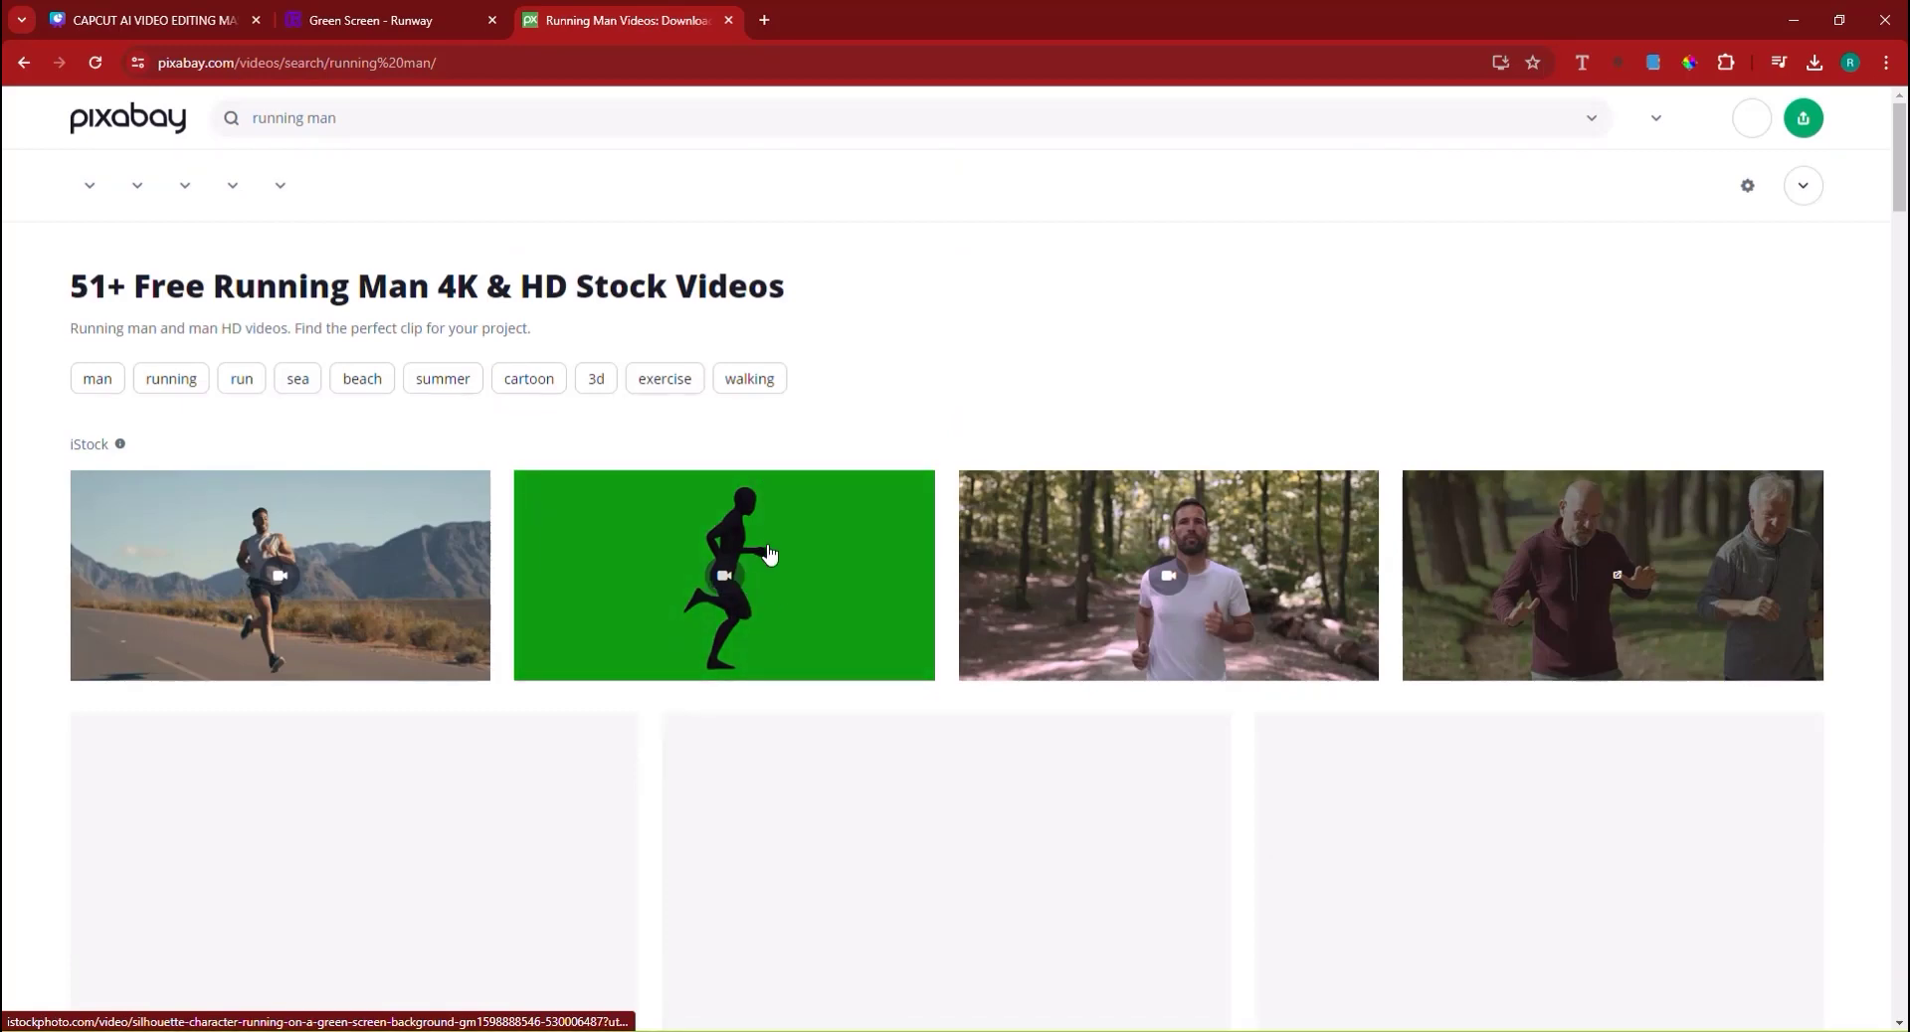
scroll(771, 550, down, 4)
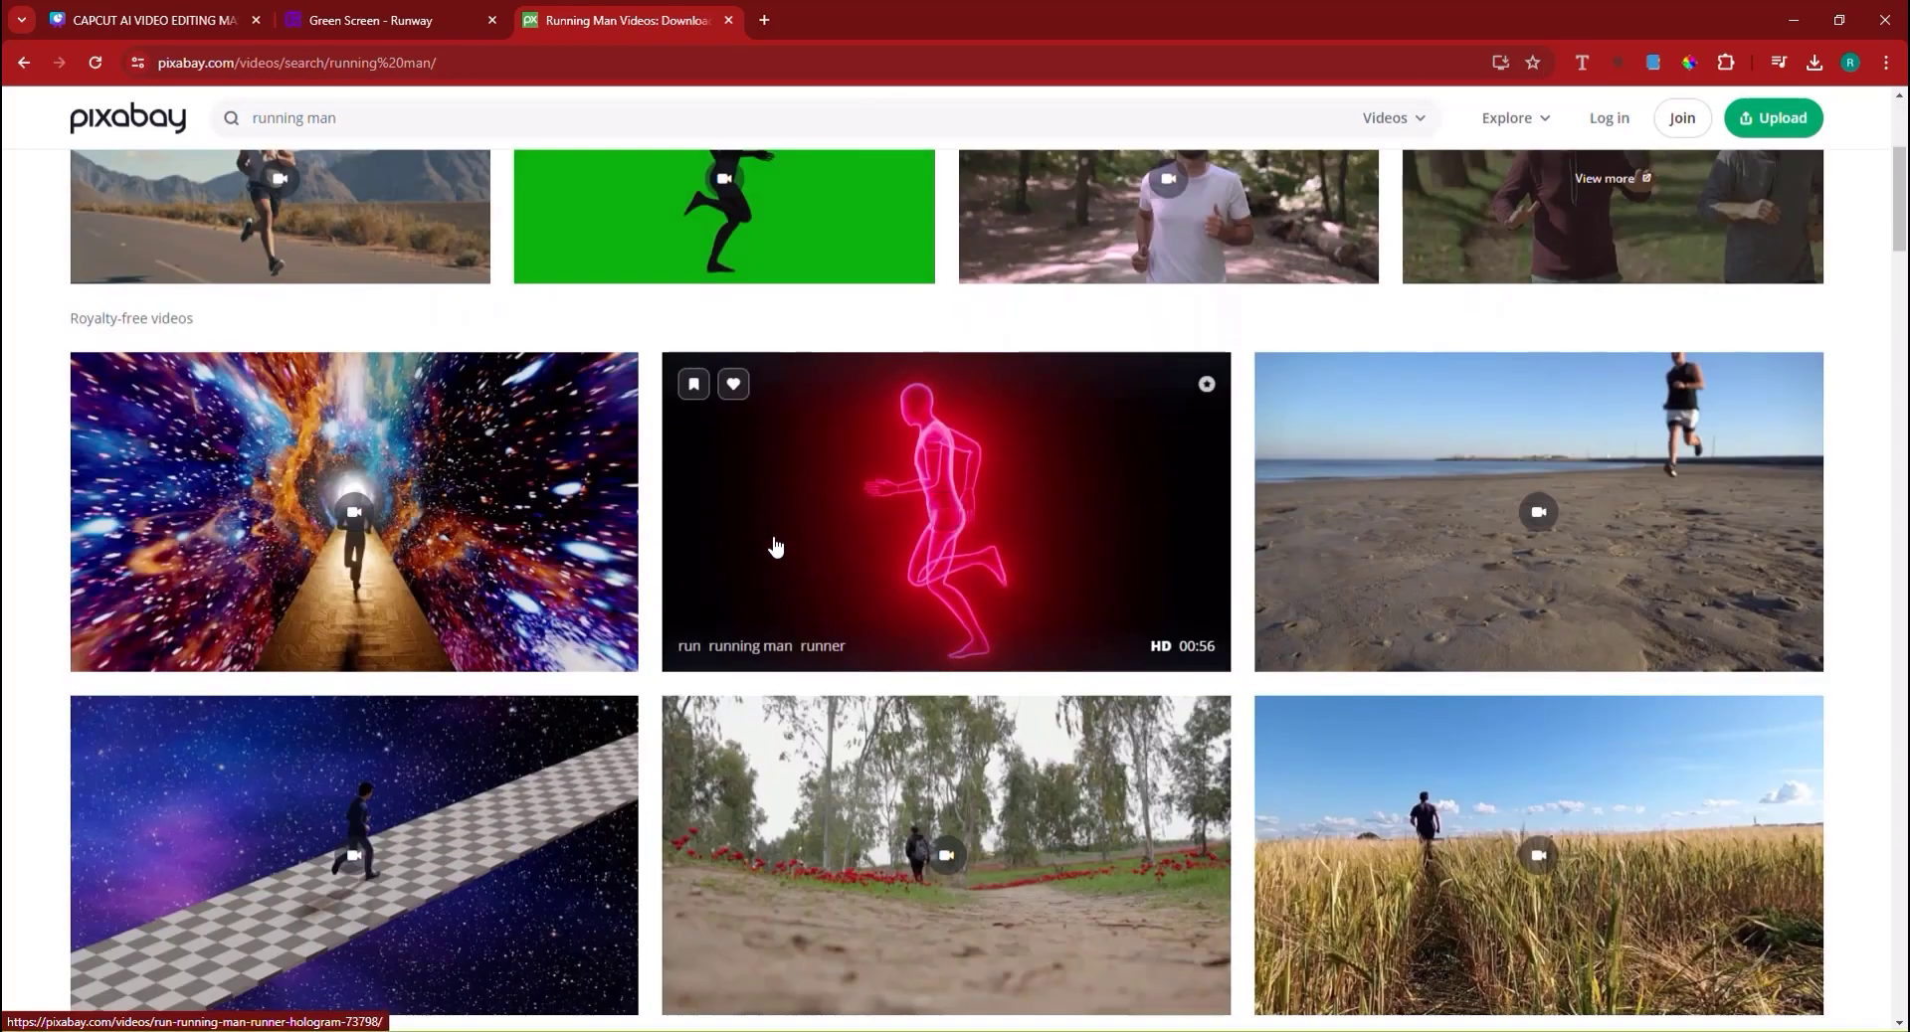
scroll(1029, 572, down, 3)
scroll(1033, 639, down, 4)
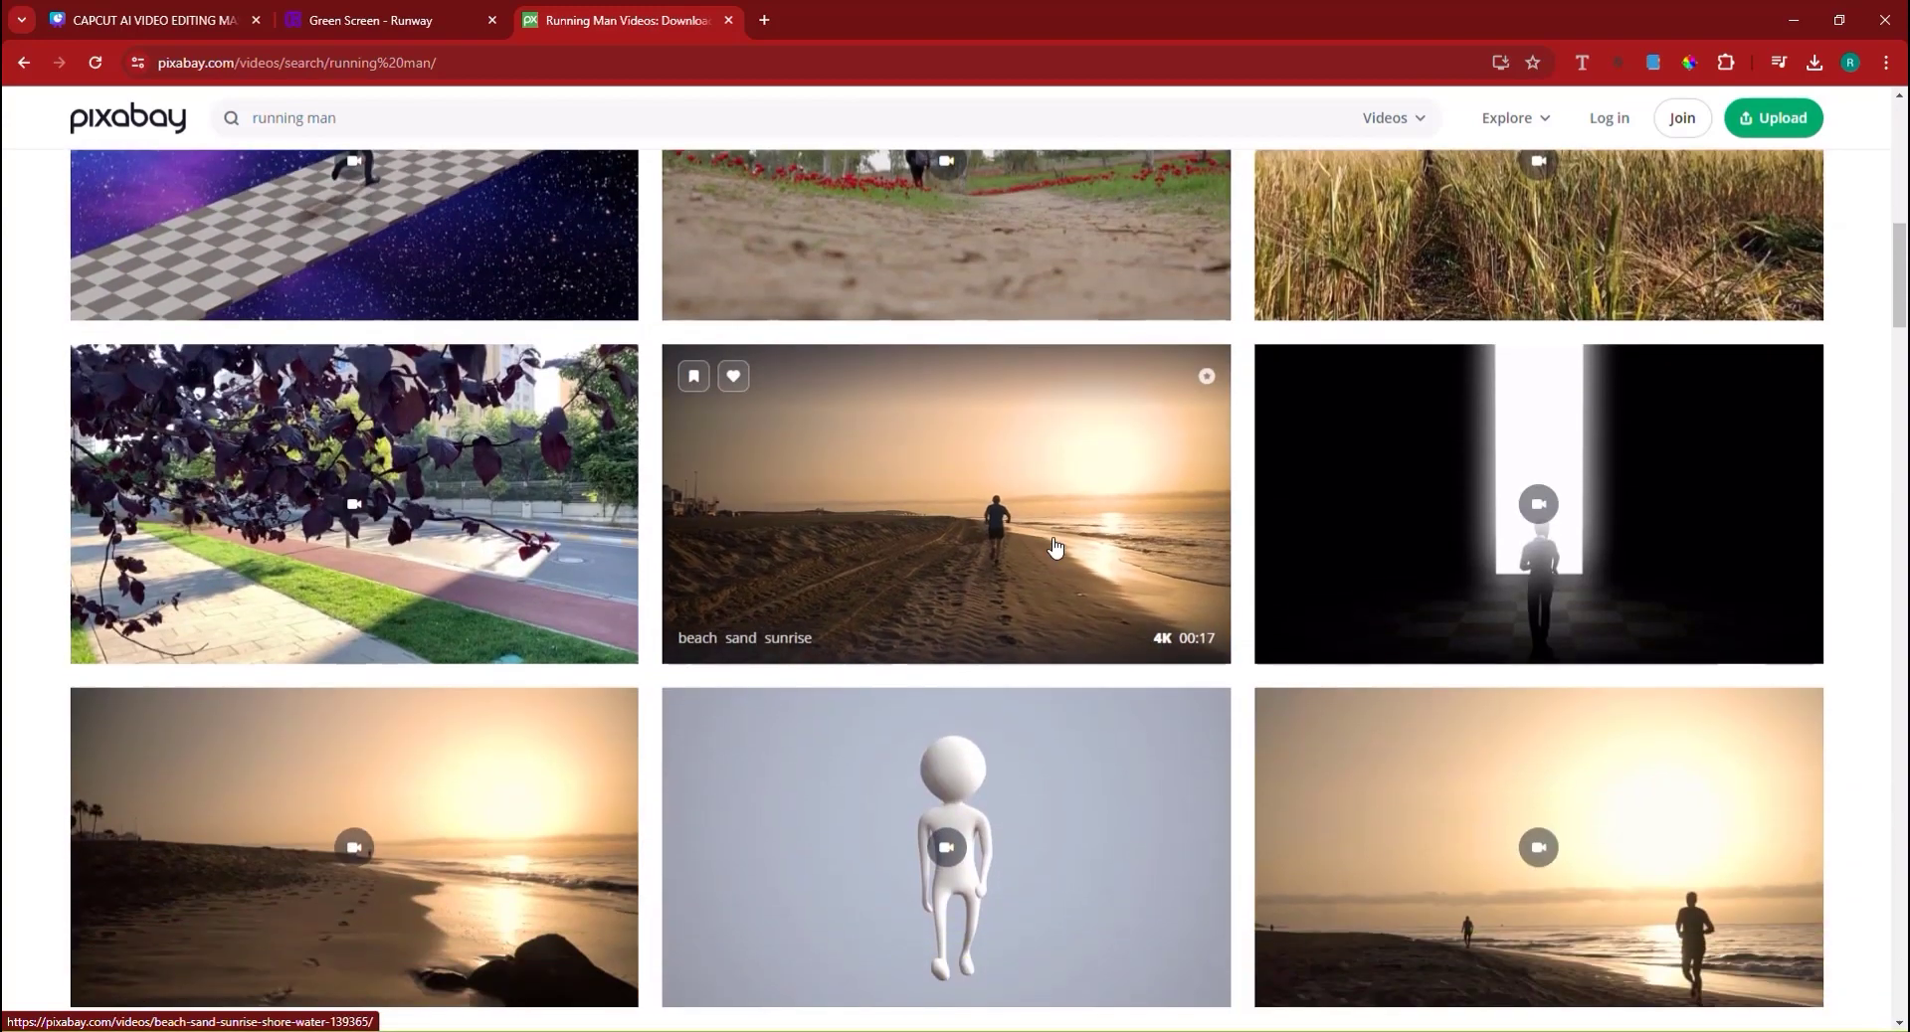
scroll(1382, 746, down, 5)
scroll(1102, 681, down, 10)
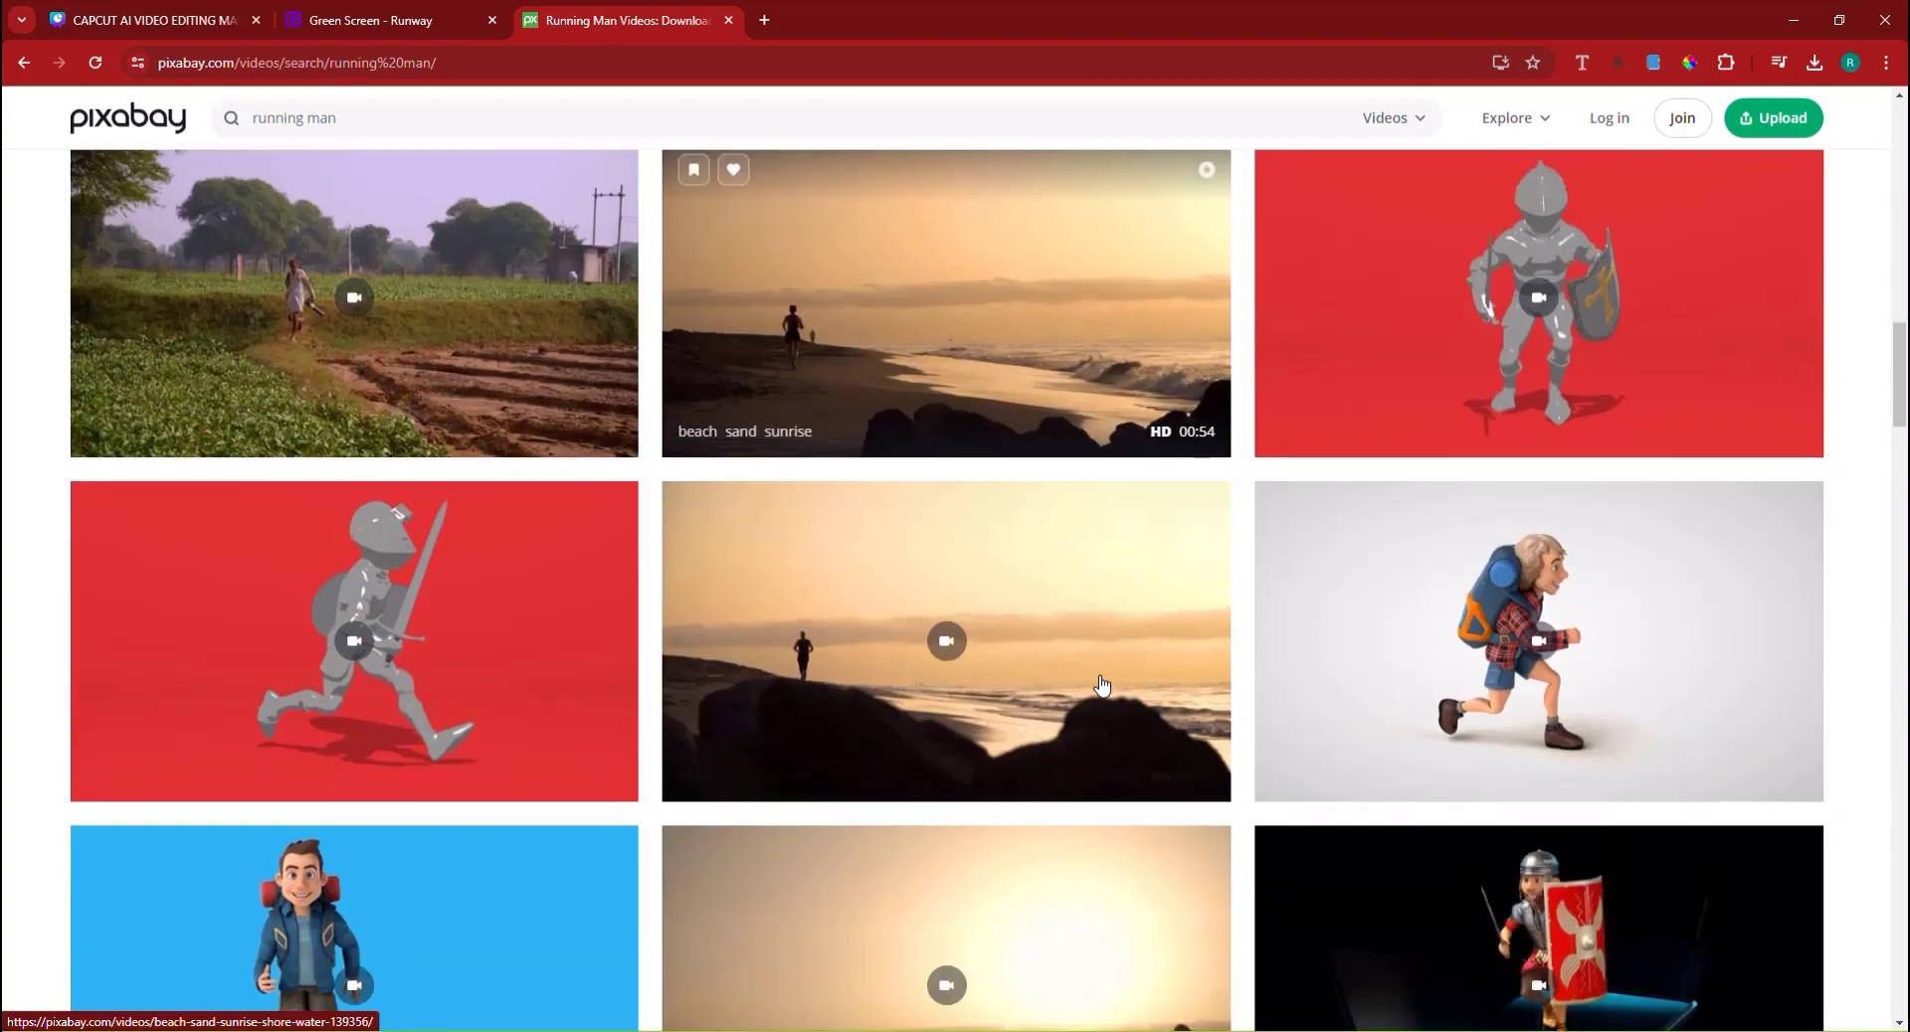
scroll(1102, 685, down, 11)
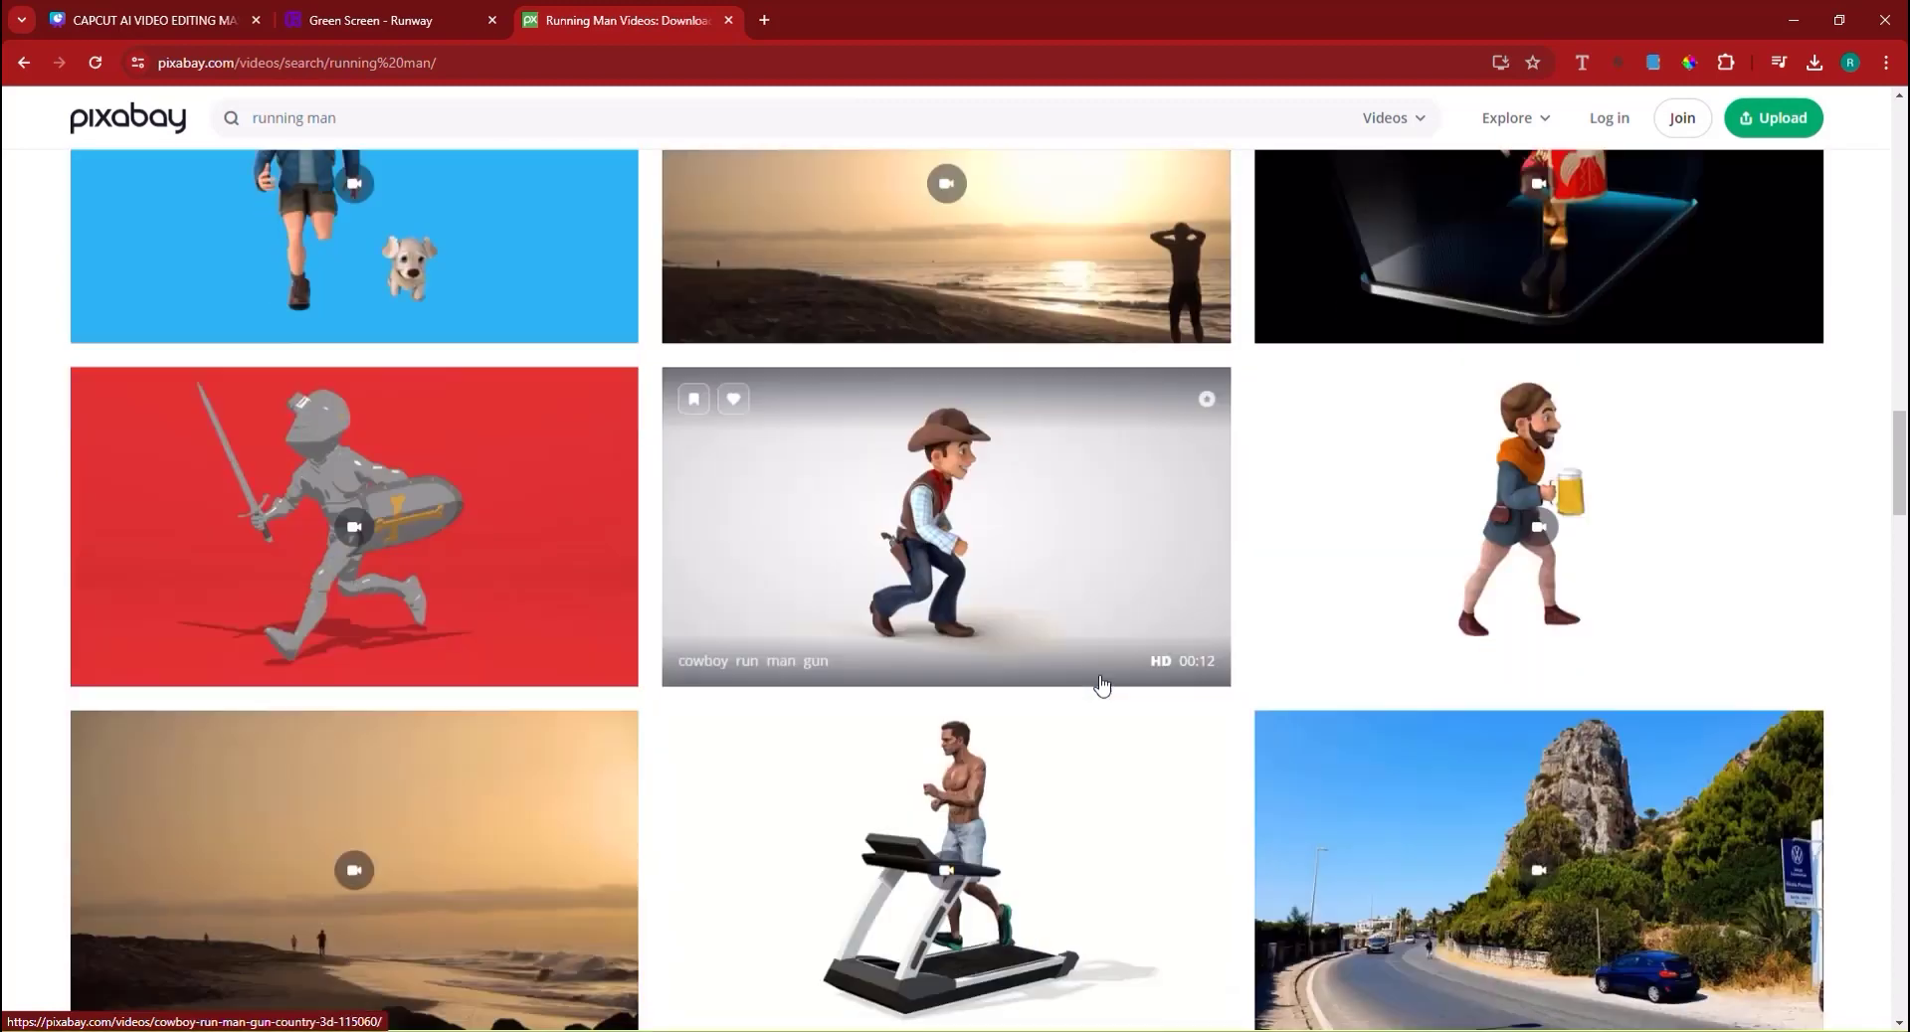
scroll(1102, 685, down, 4)
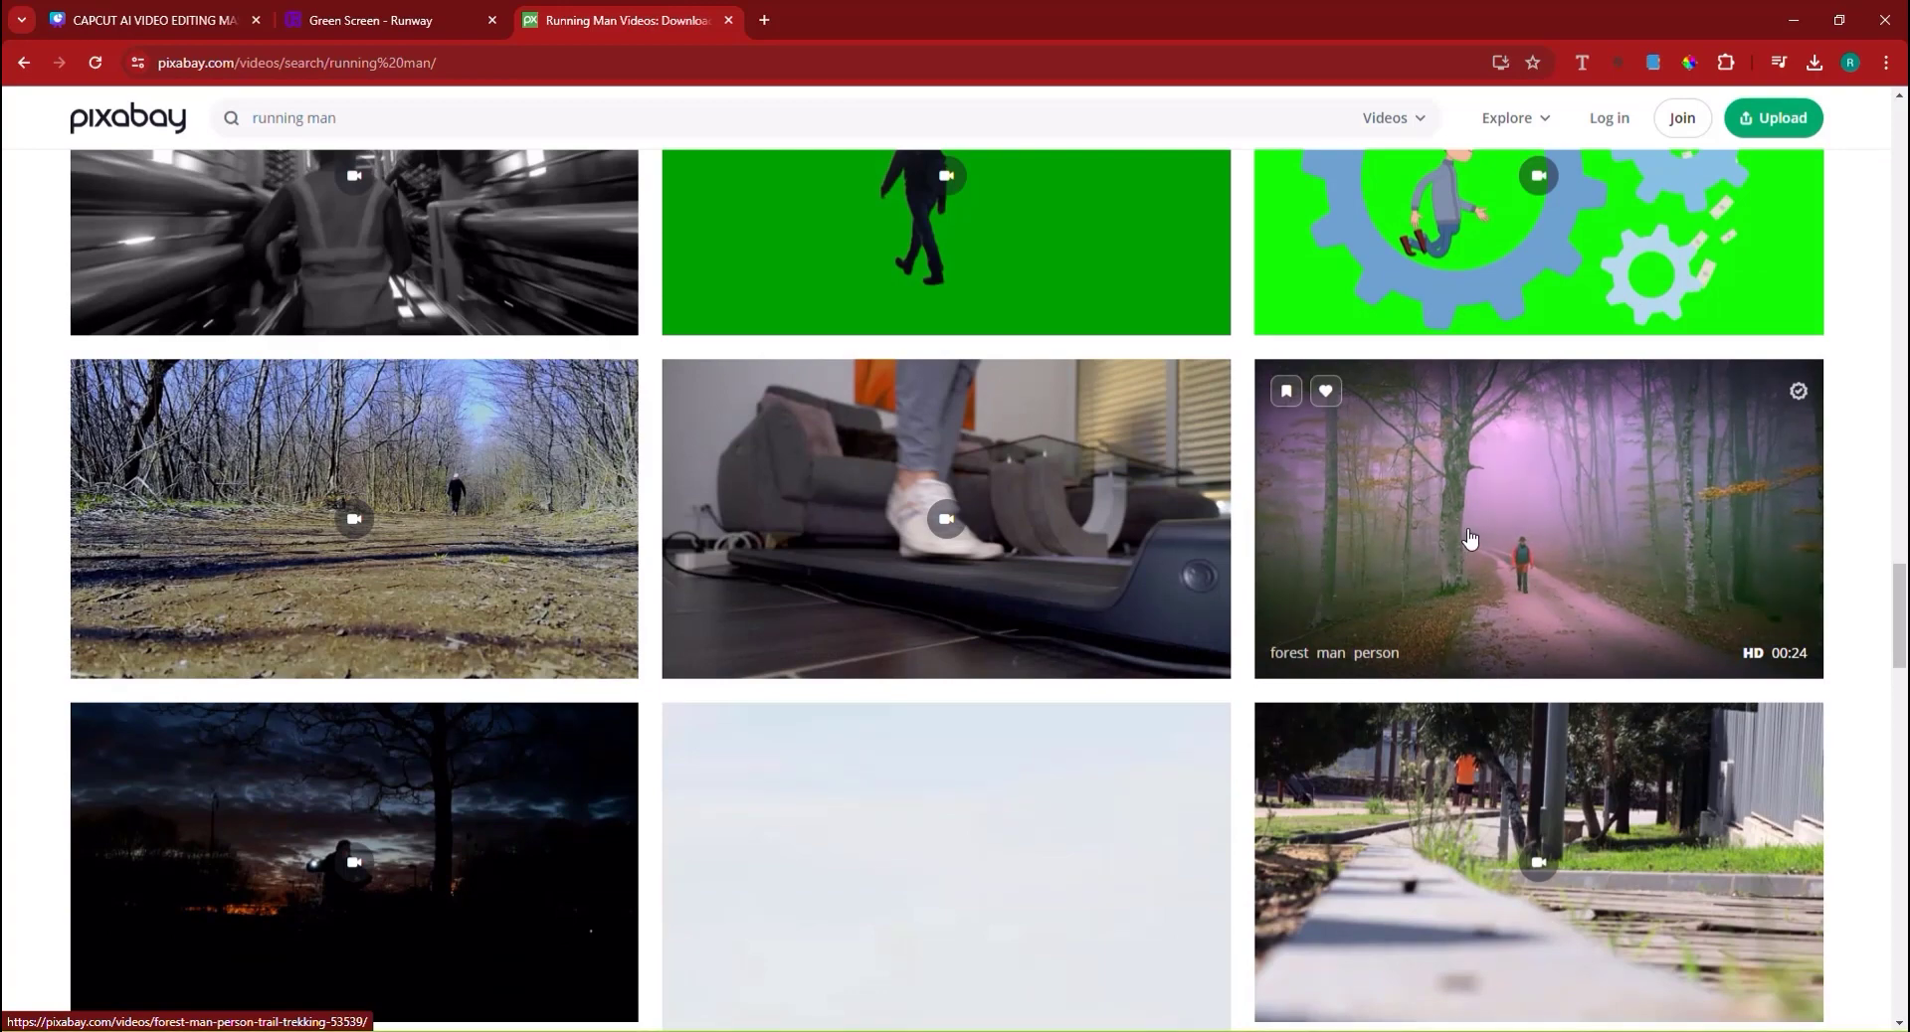
scroll(554, 627, down, 9)
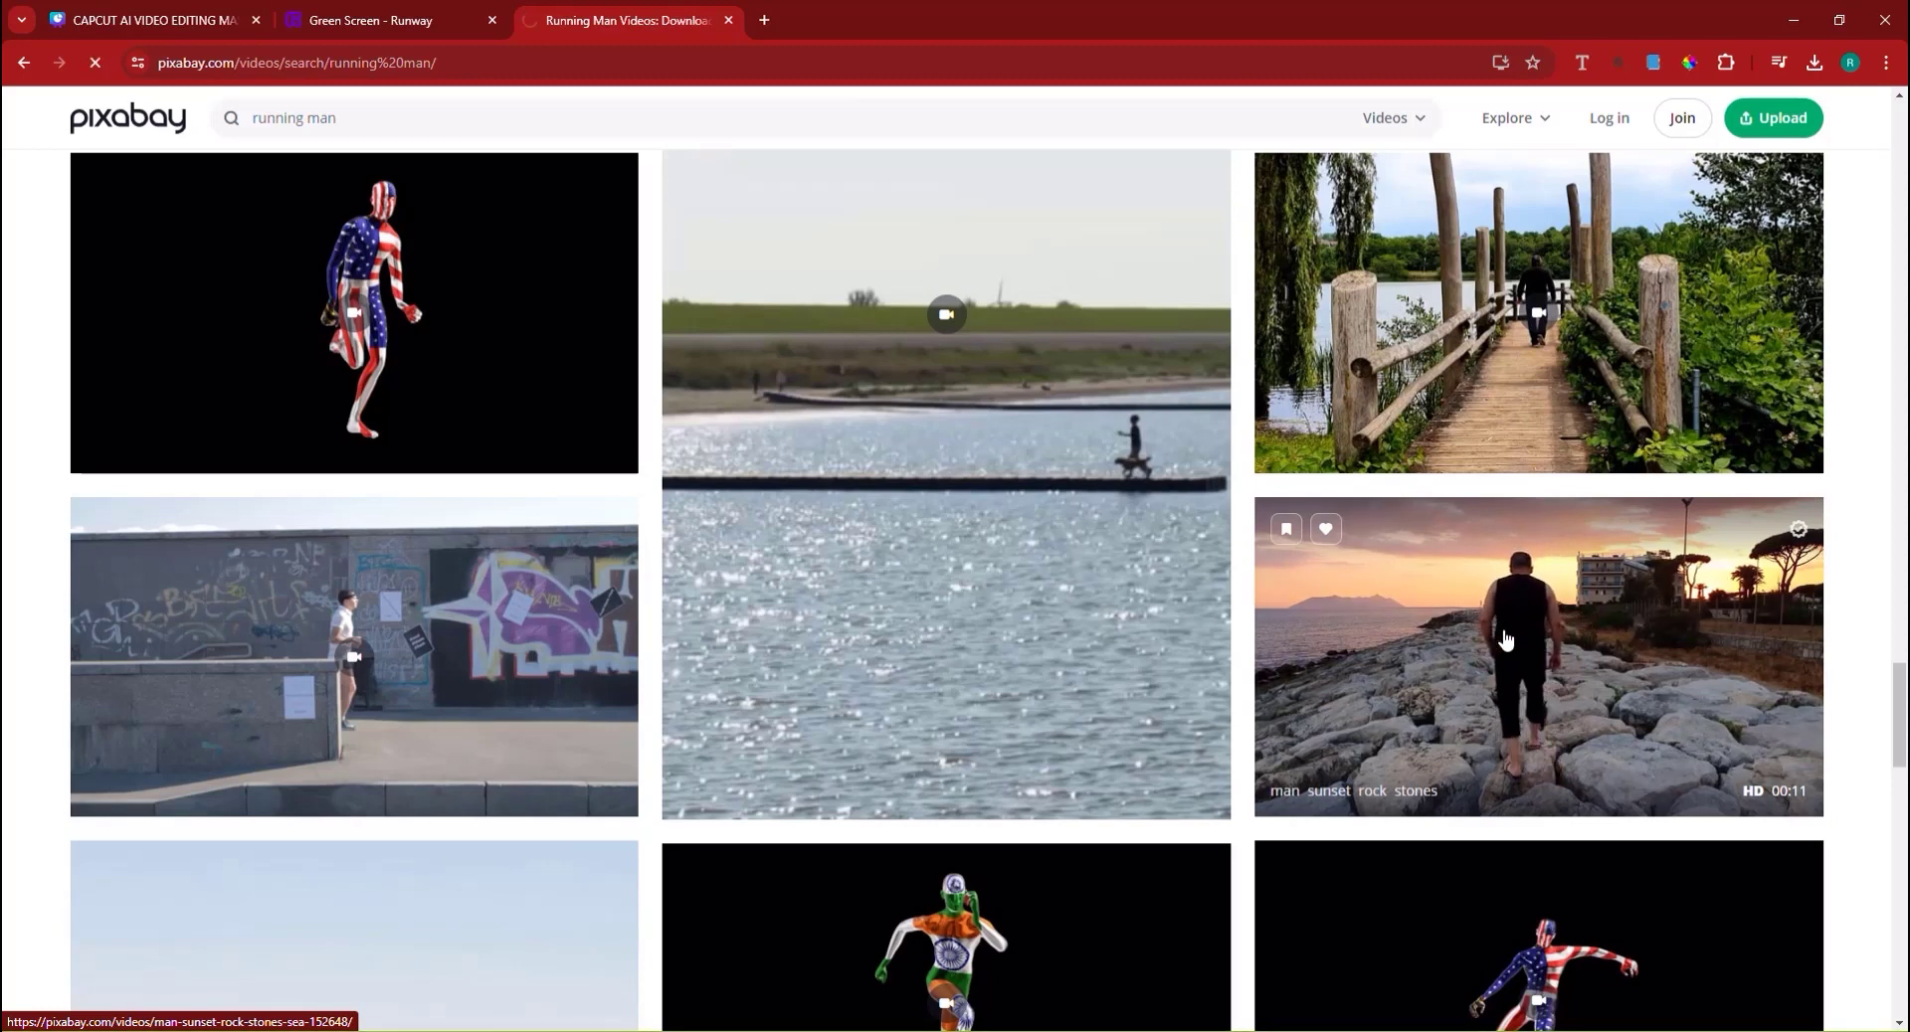
Download the clip of the man walking over rocks at sunset as a 960×540 MP4 and close the Pixabay page.
click(1502, 648)
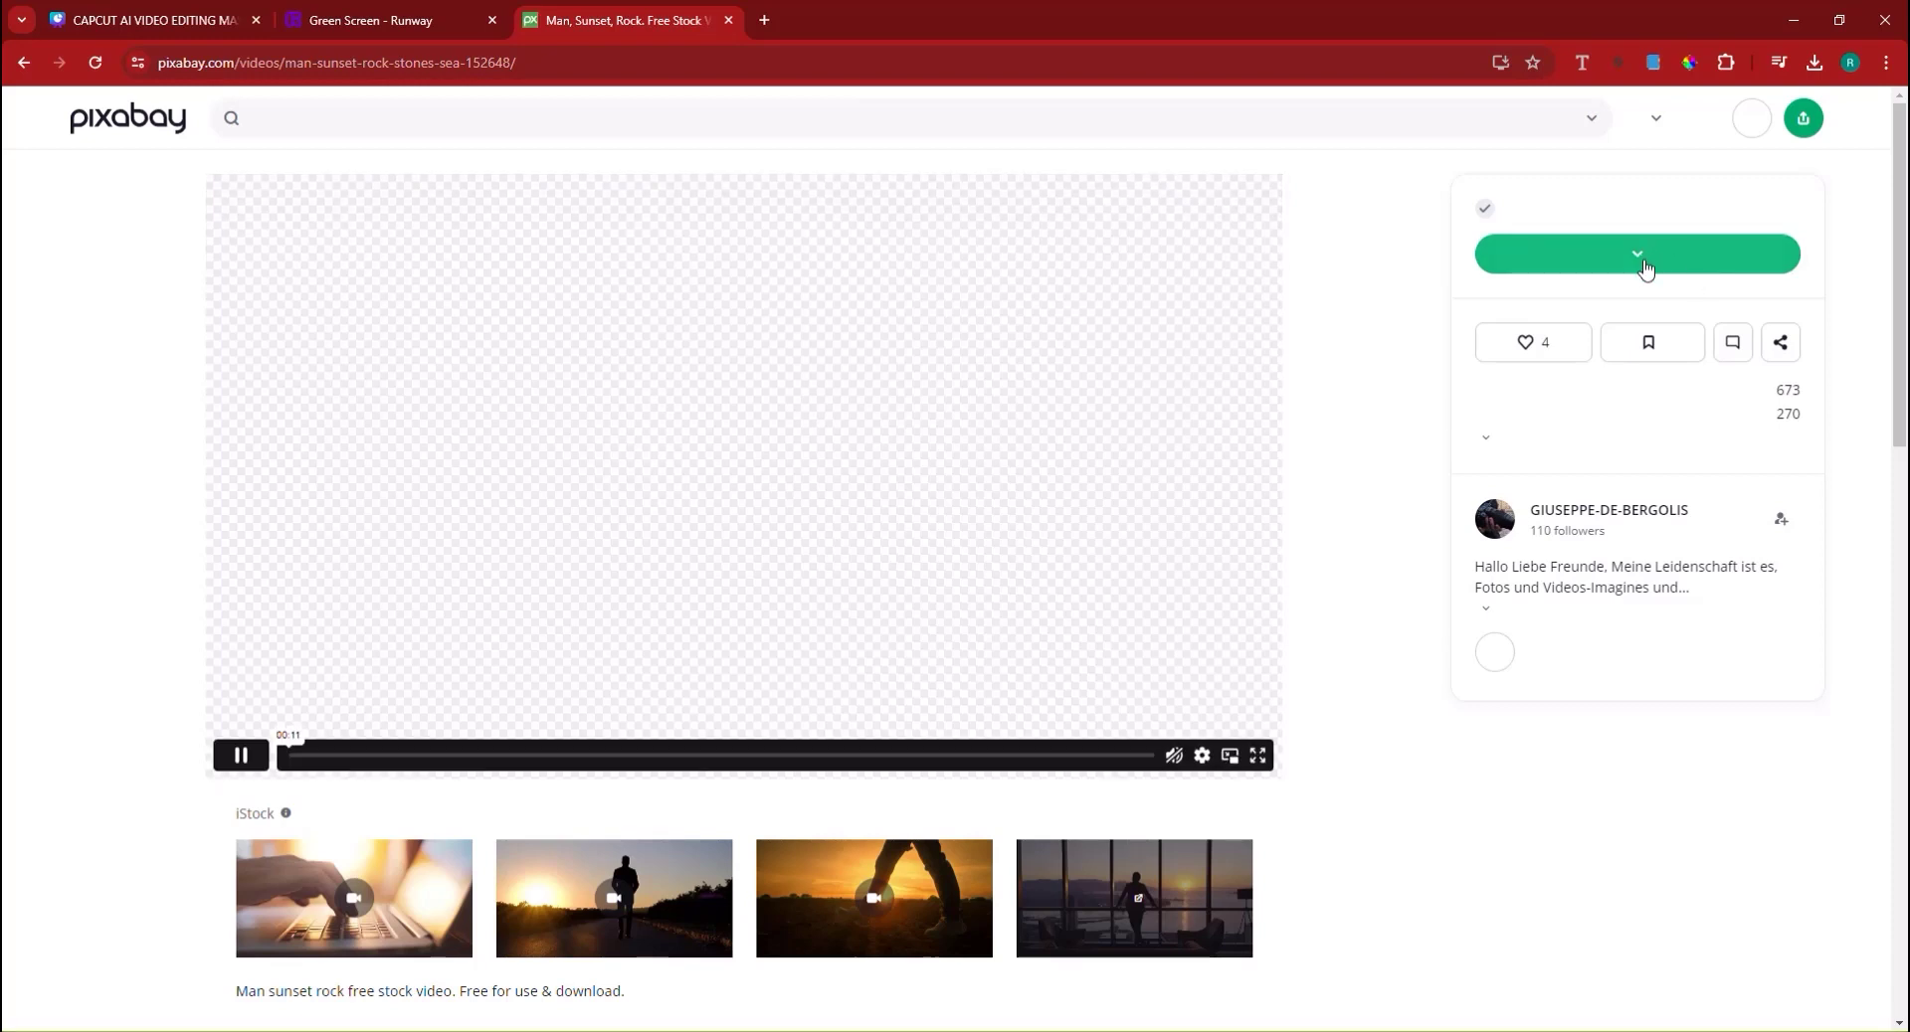
click(1632, 265)
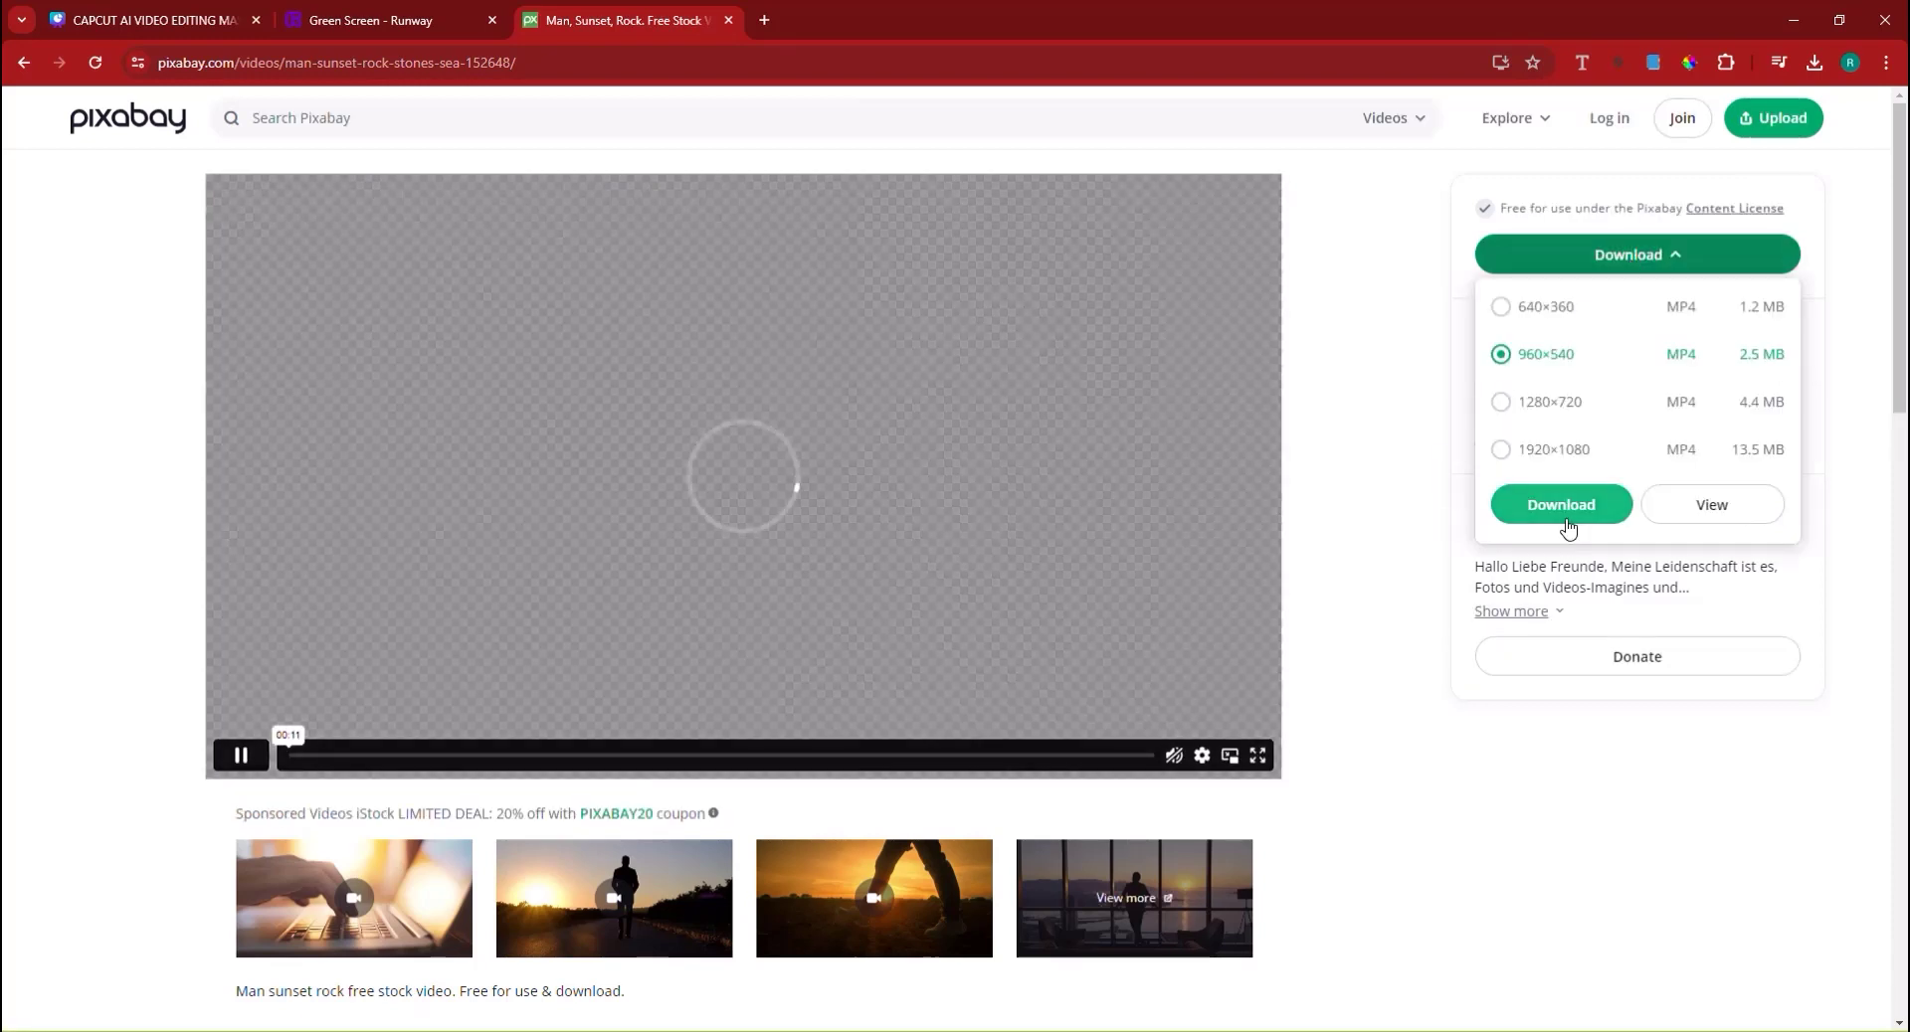
click(1560, 507)
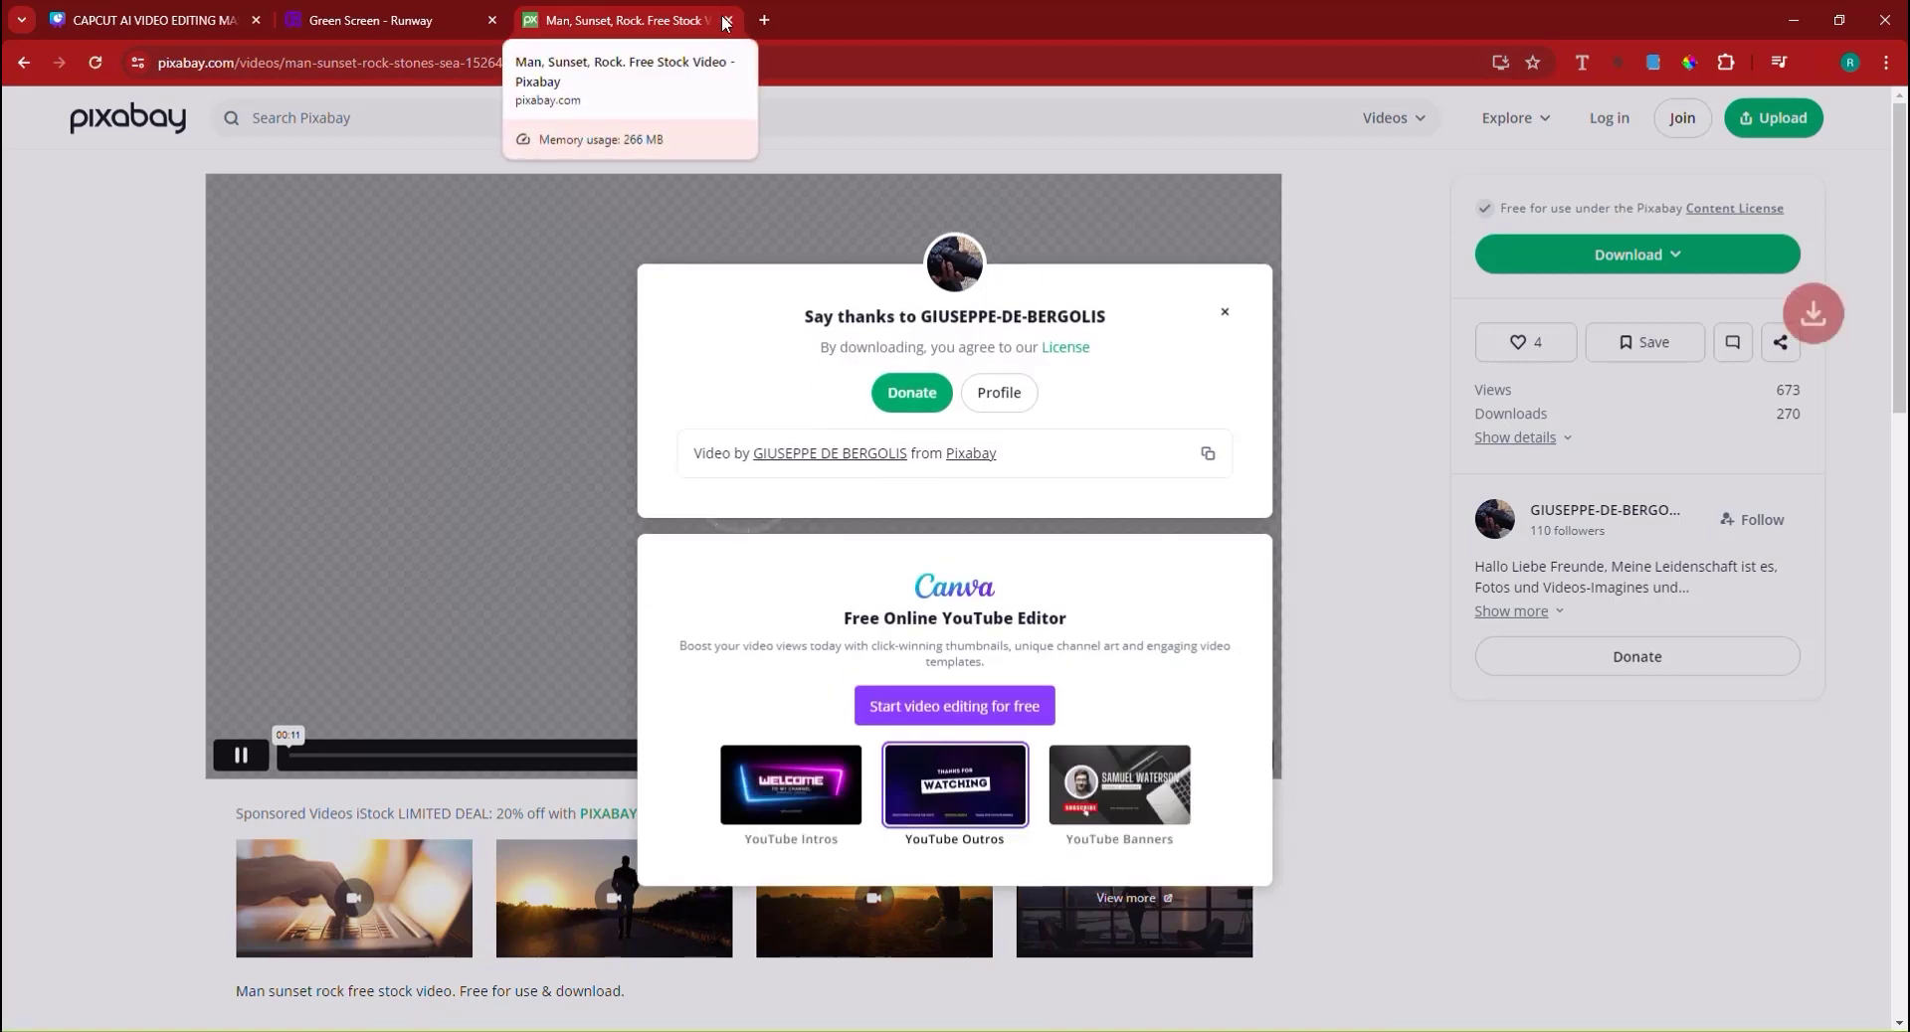
click(729, 22)
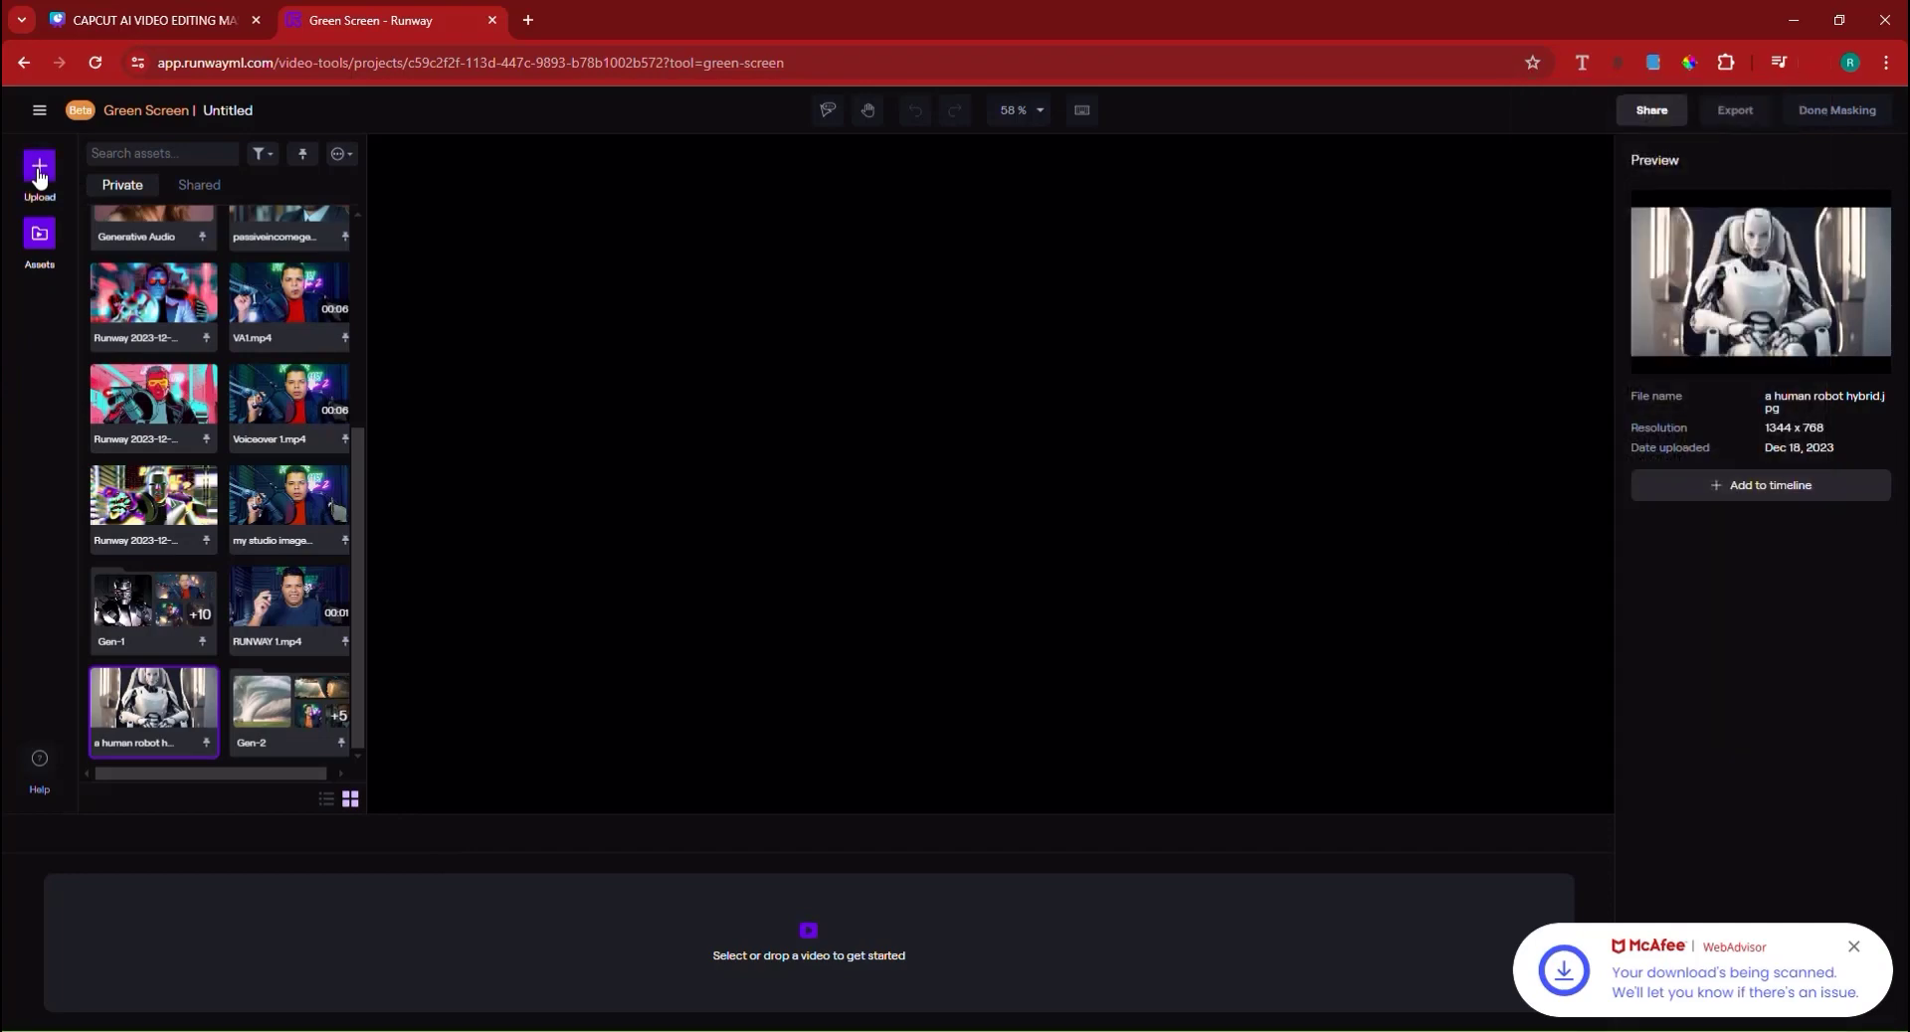
Upload the downloaded clip 152648 (540p).mp4 to the project's assets and place it on the timeline.
click(39, 167)
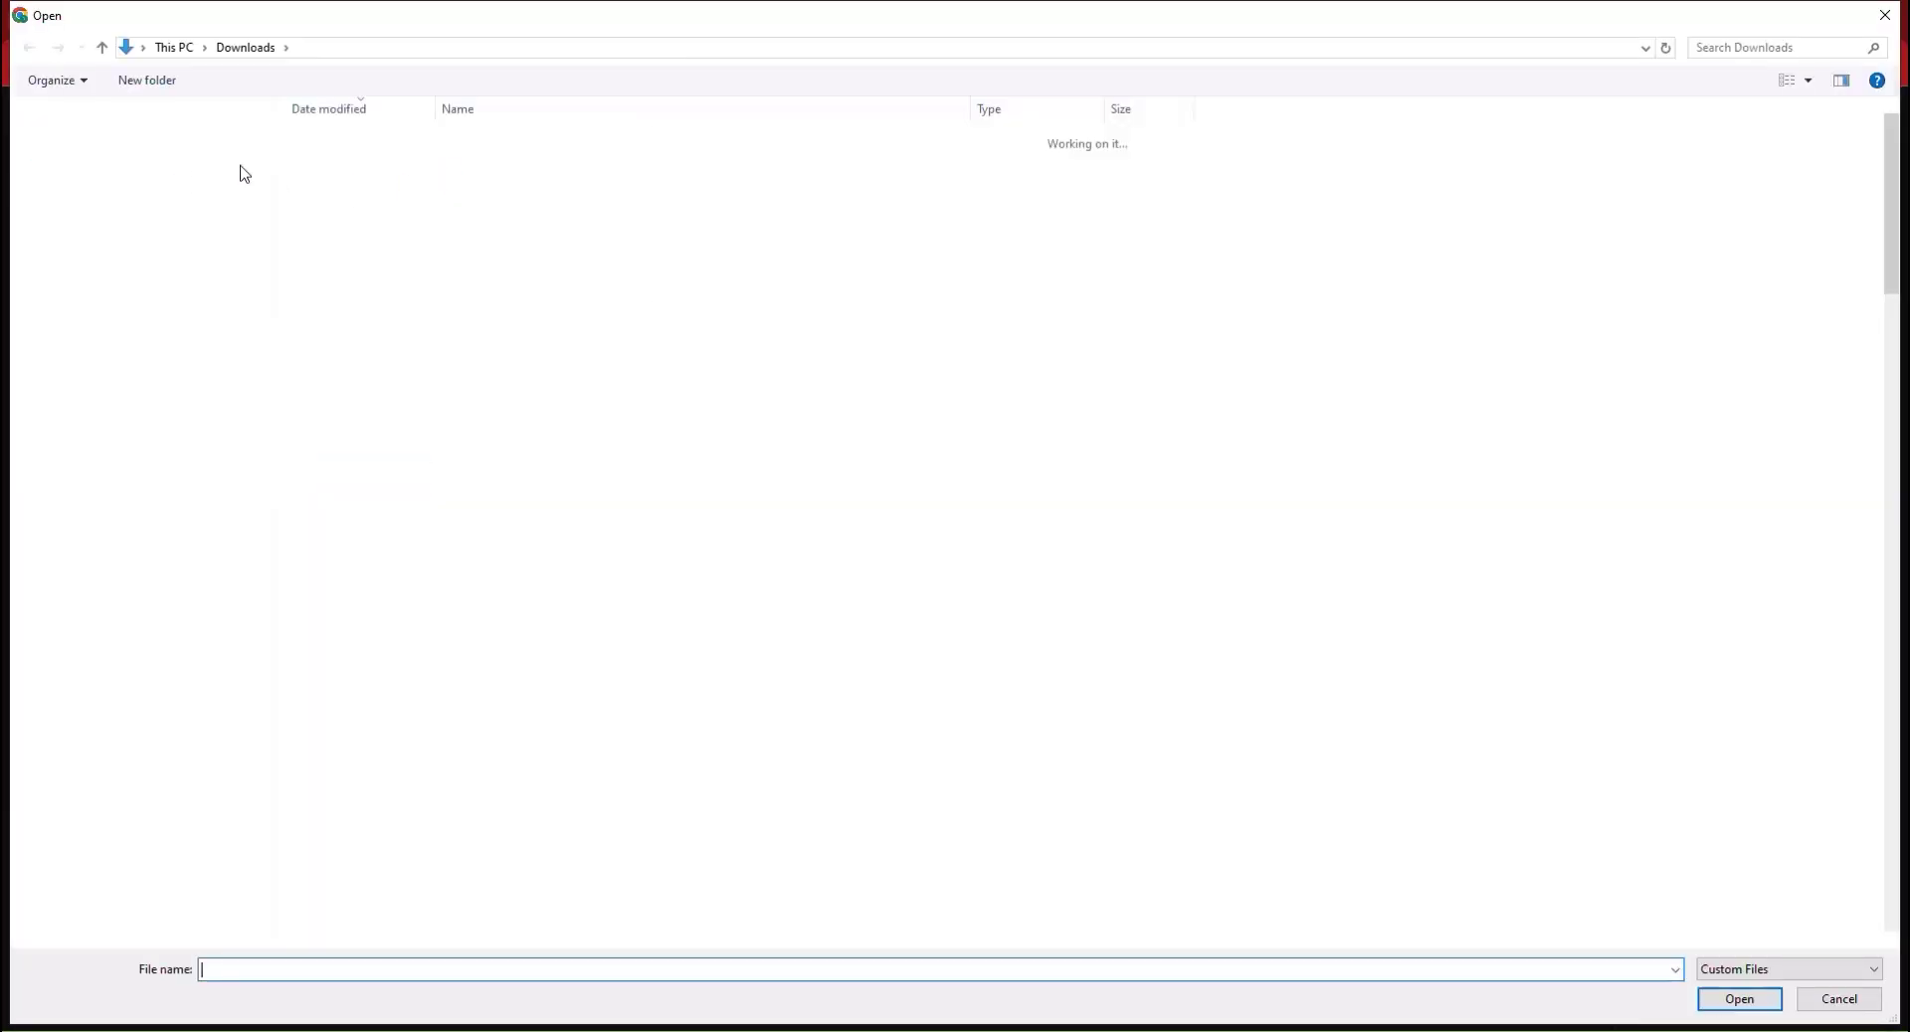
key(Escape)
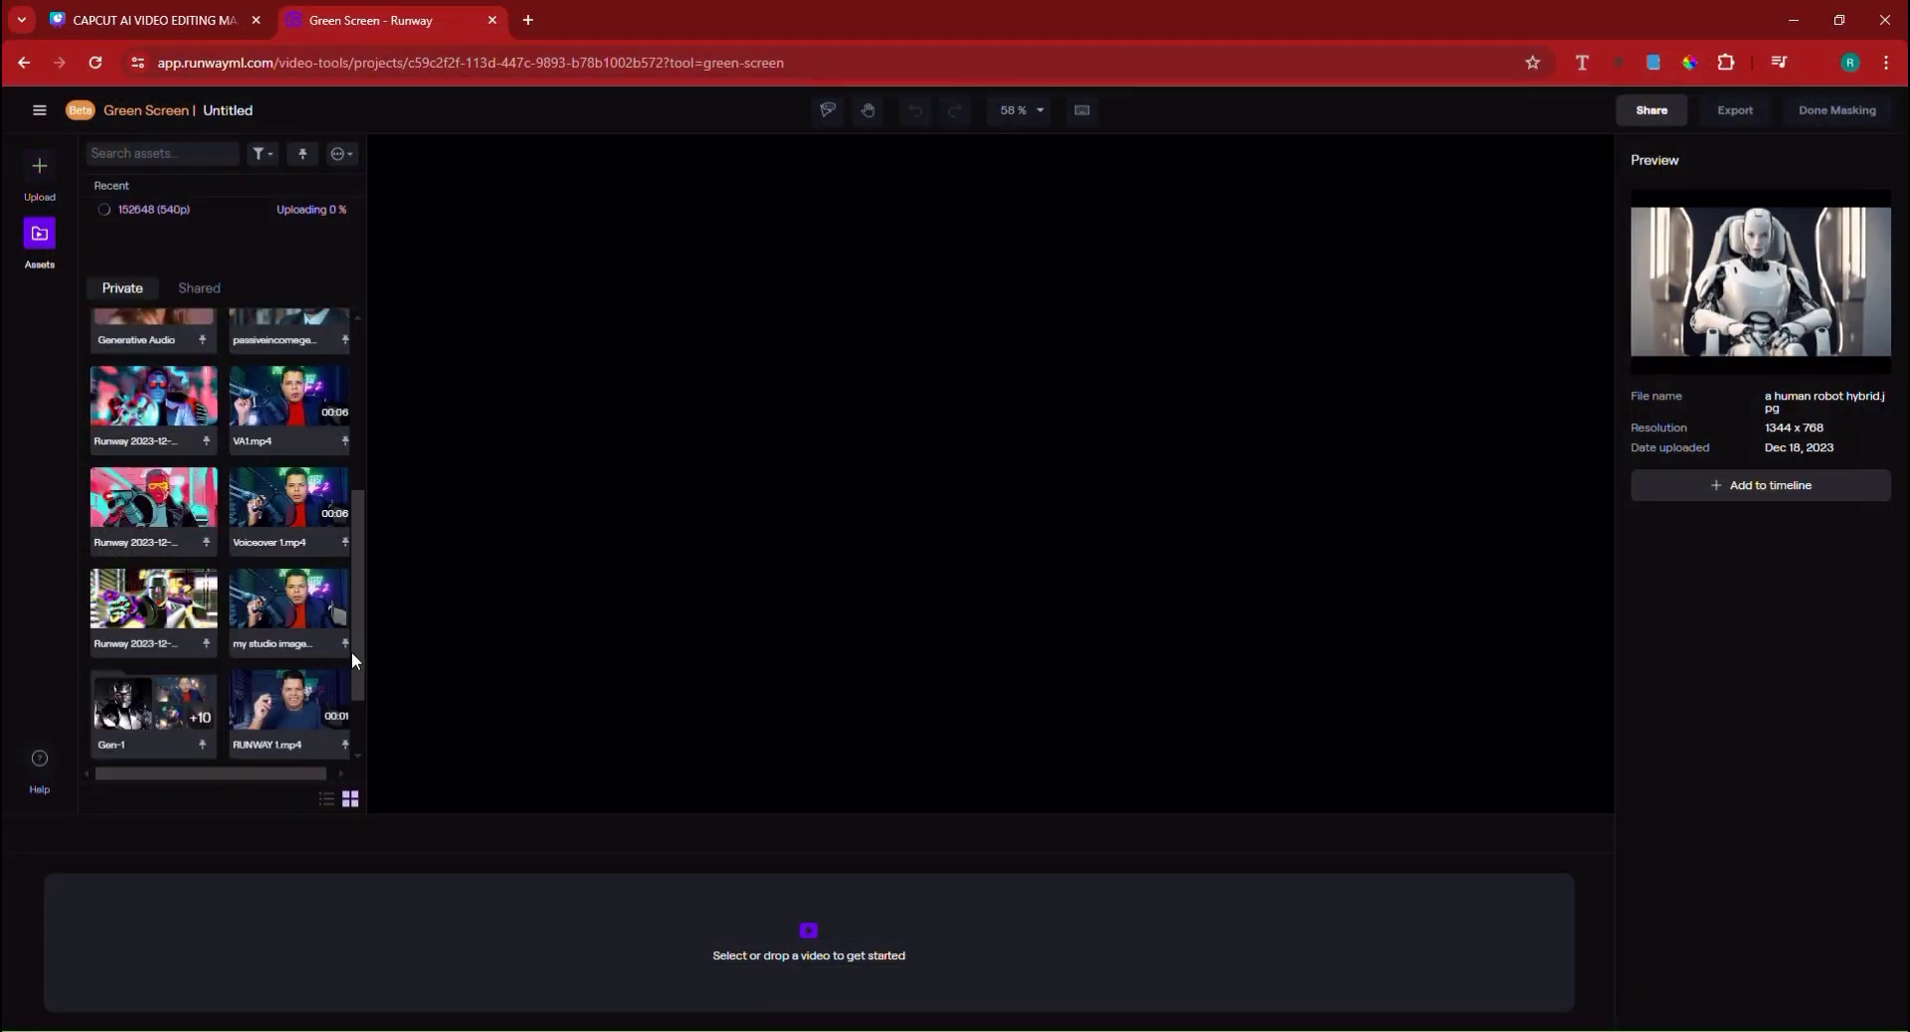
scroll(298, 509, up, 4)
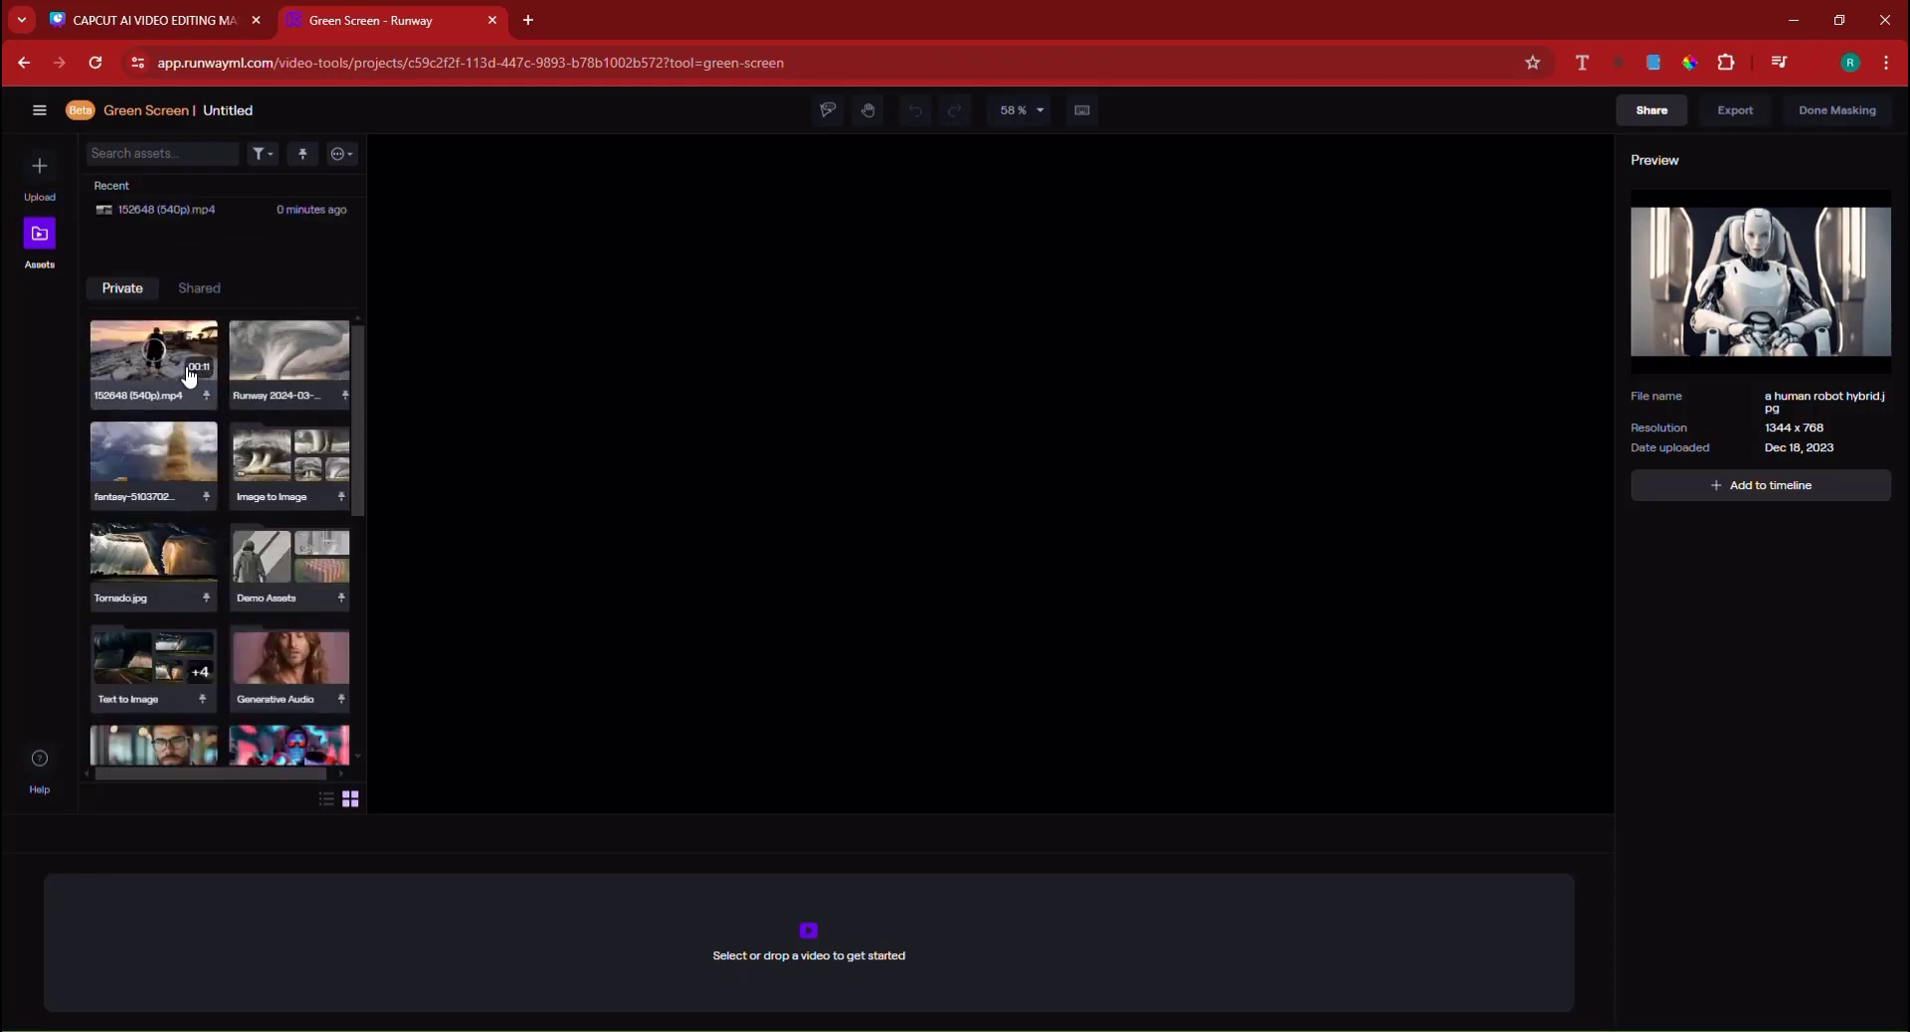
click(155, 370)
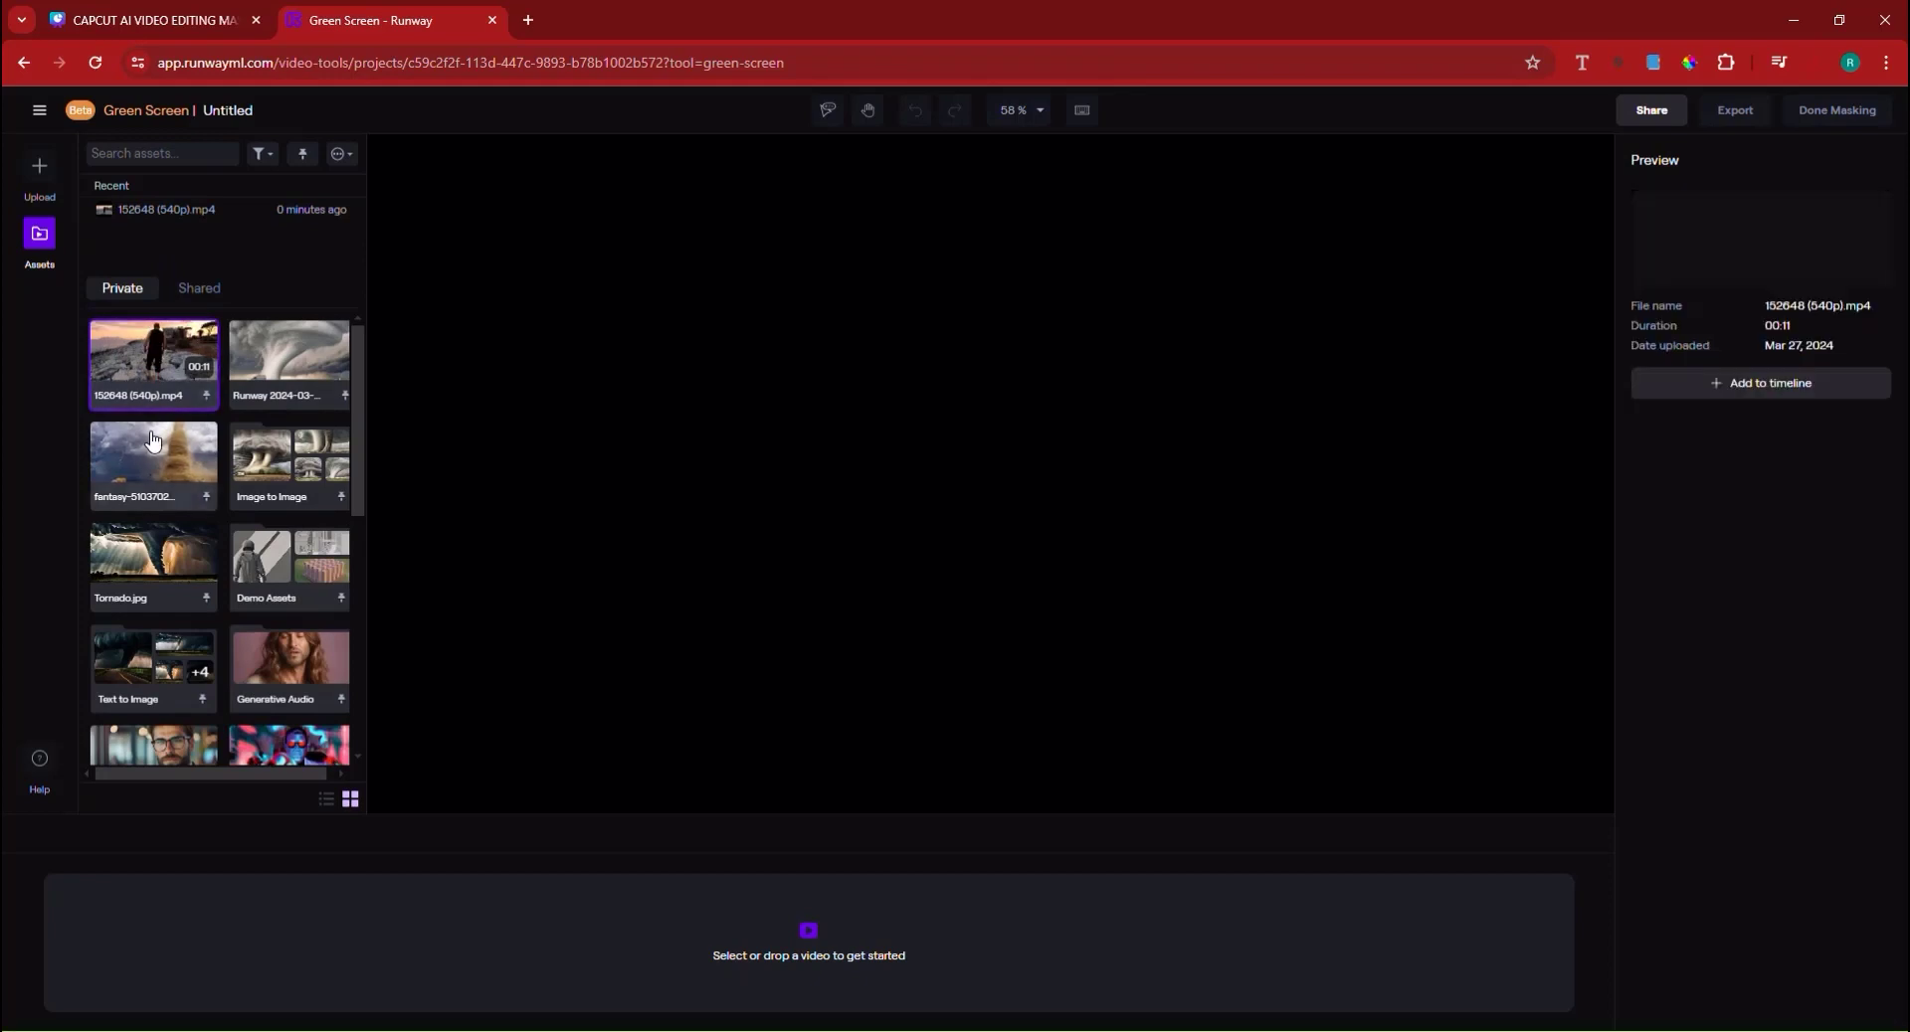
drag(154, 370, 799, 923)
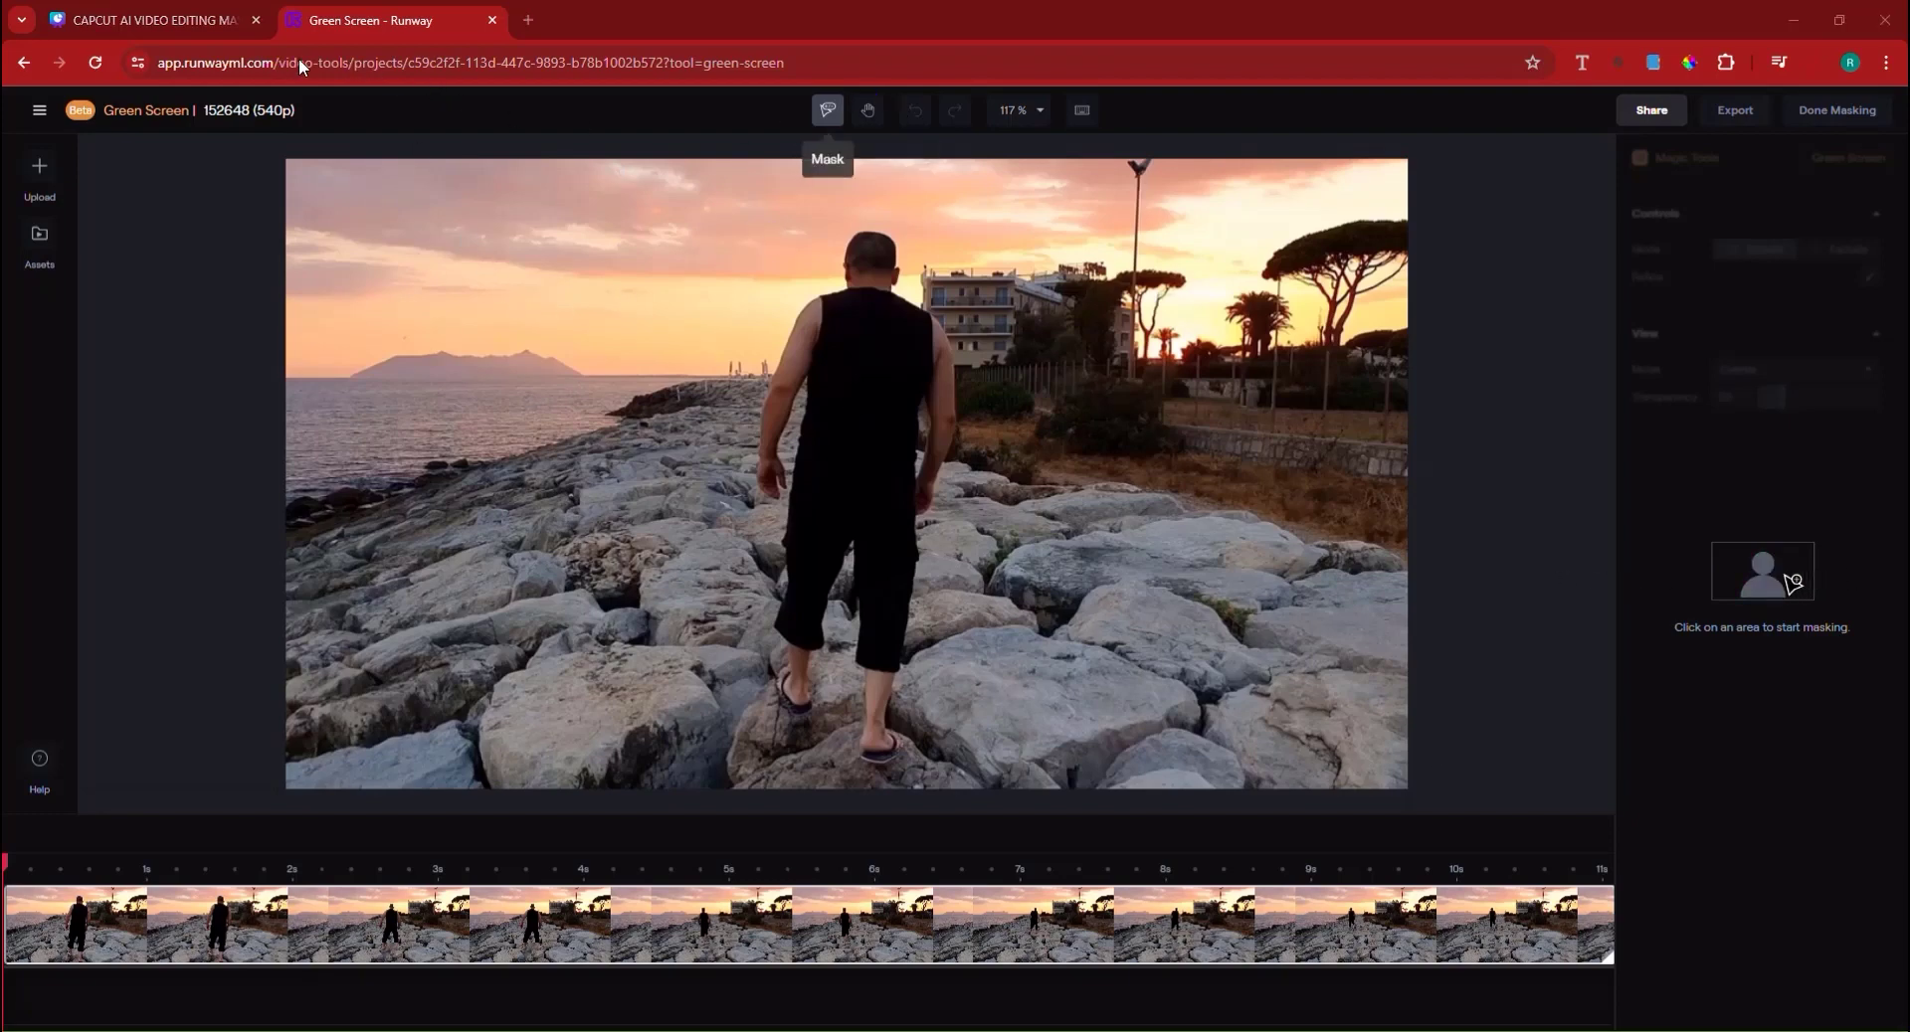
Mask the walking man in the first frame by placing include points on his head.
click(1040, 112)
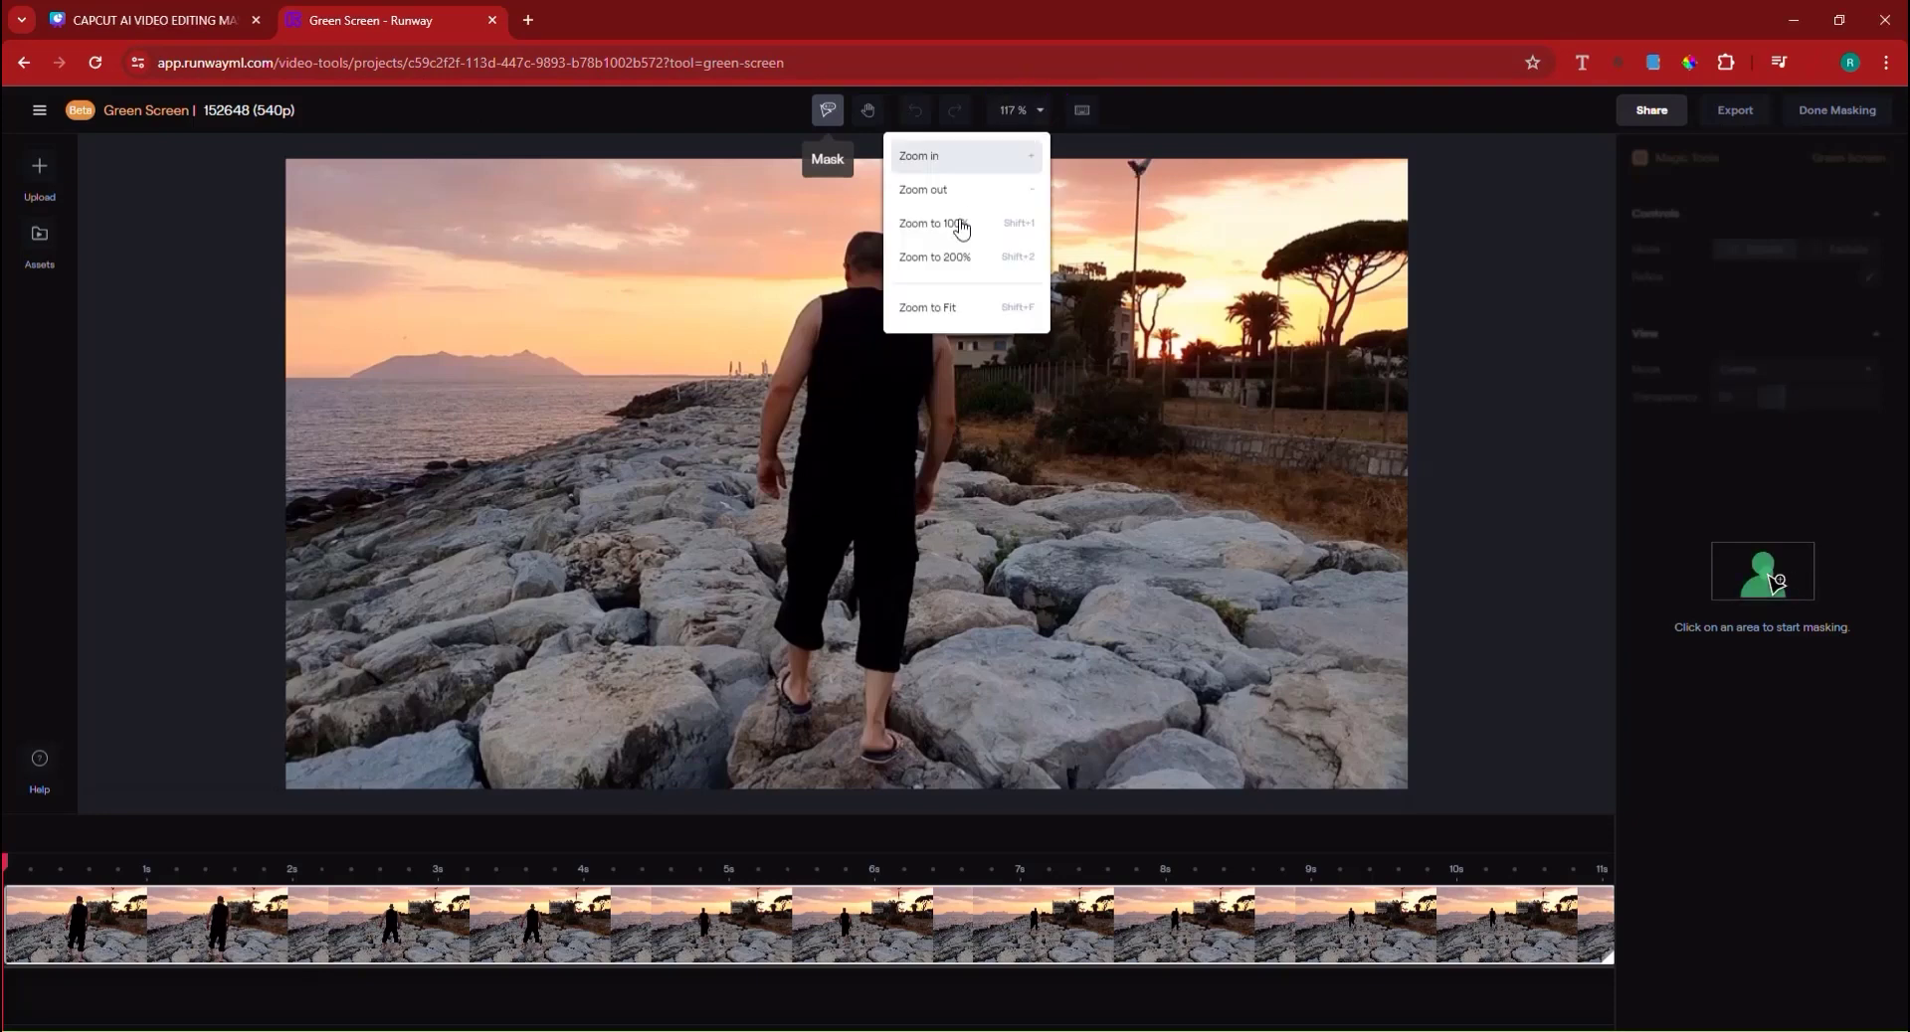
click(945, 157)
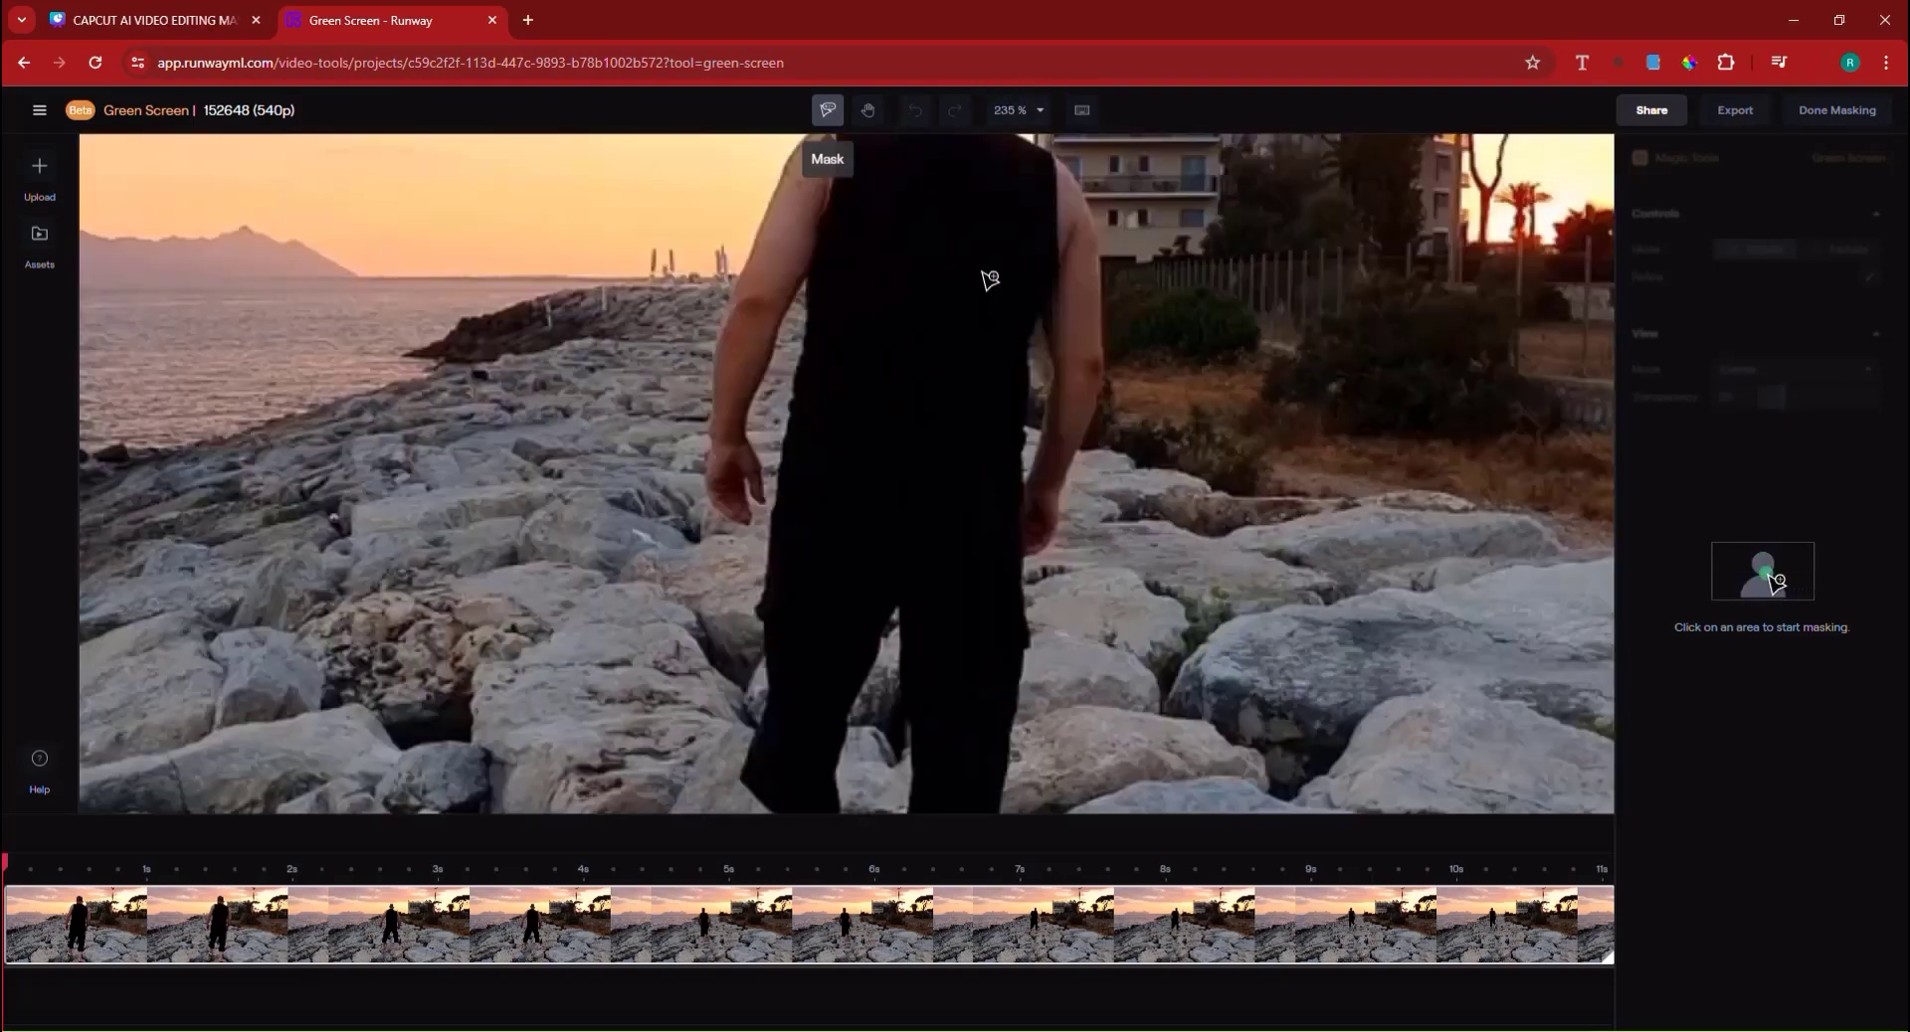
click(867, 112)
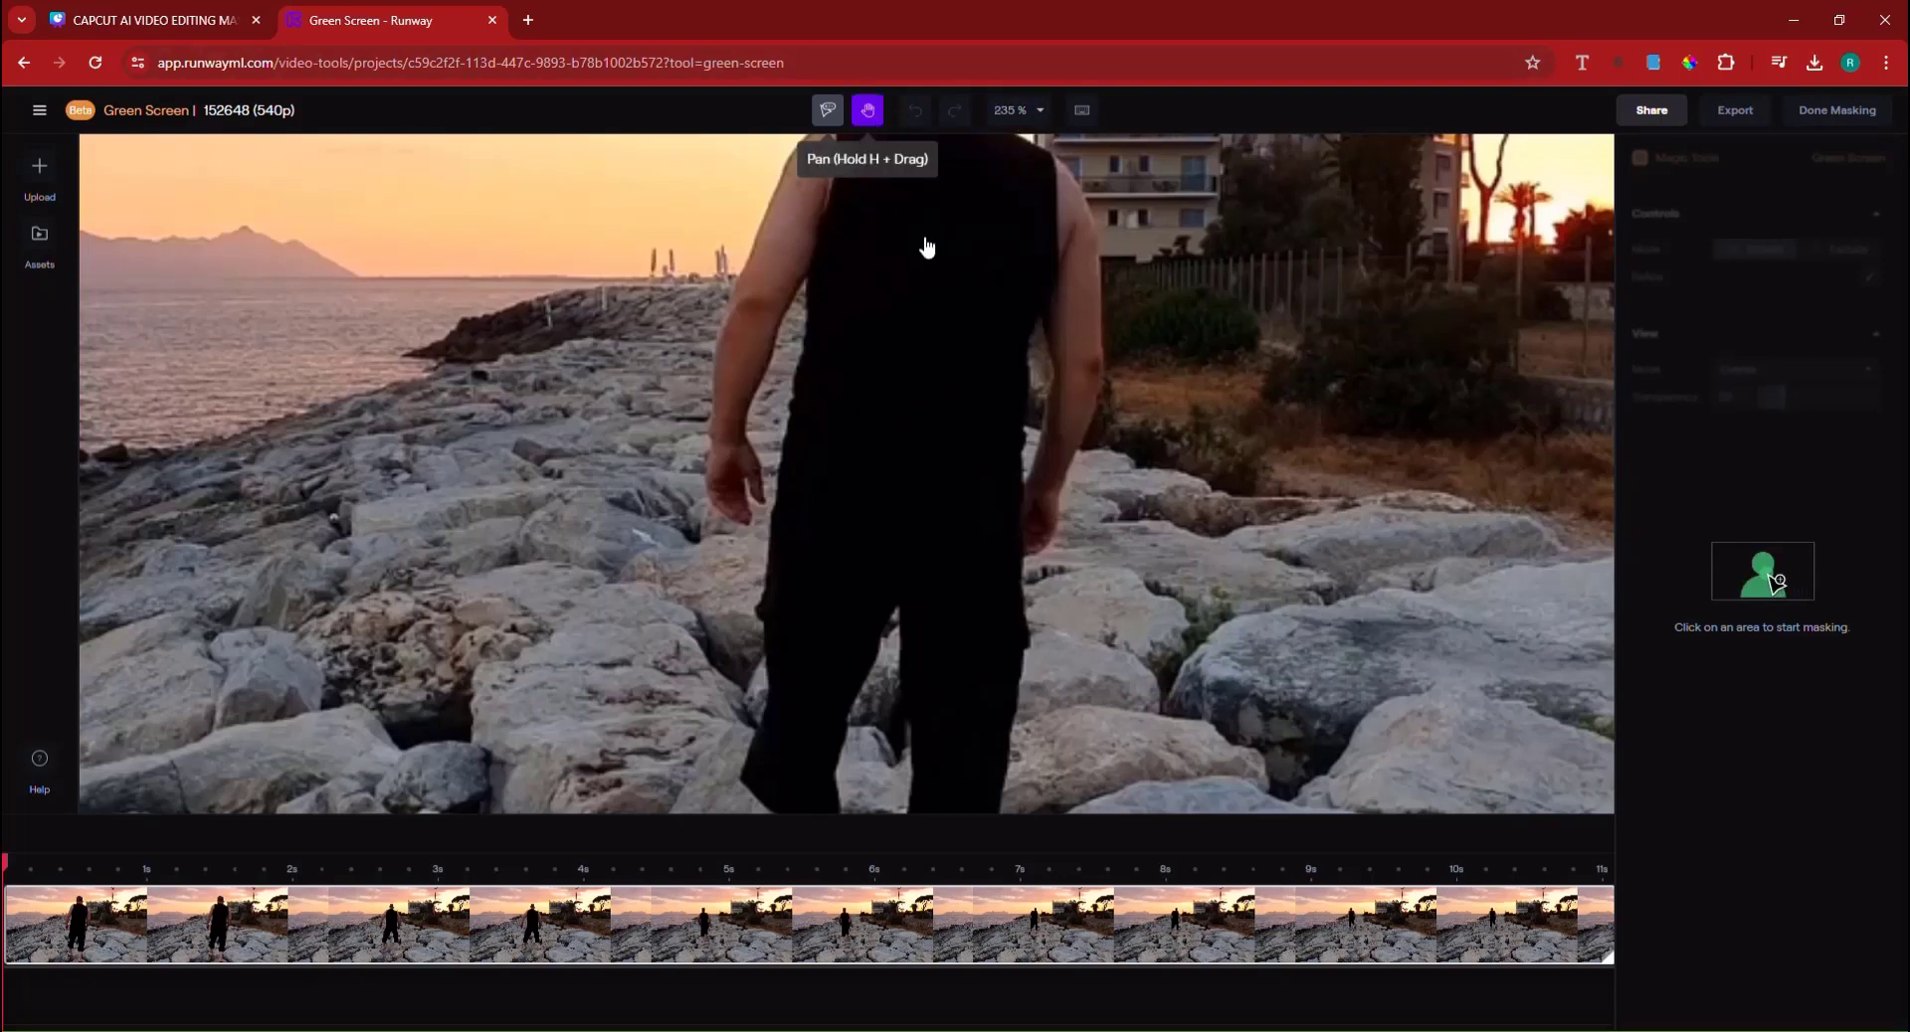
drag(961, 394, 970, 593)
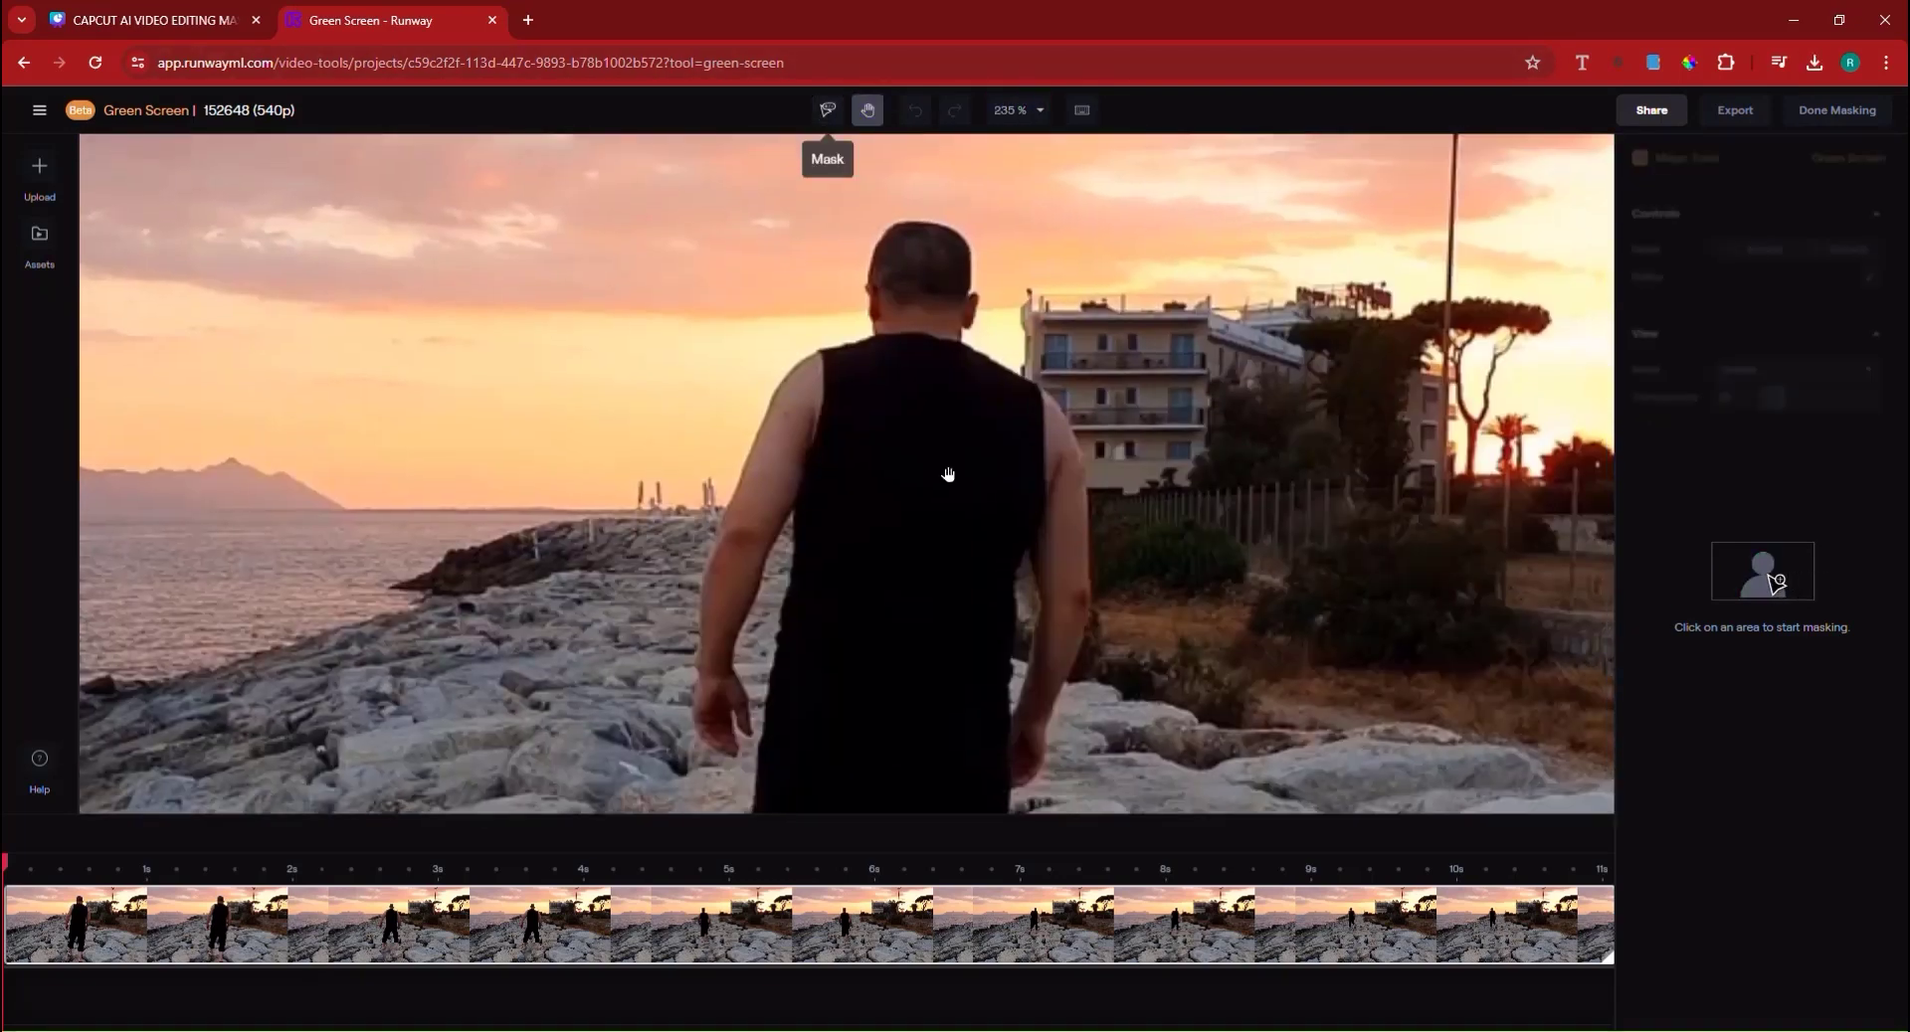
click(827, 110)
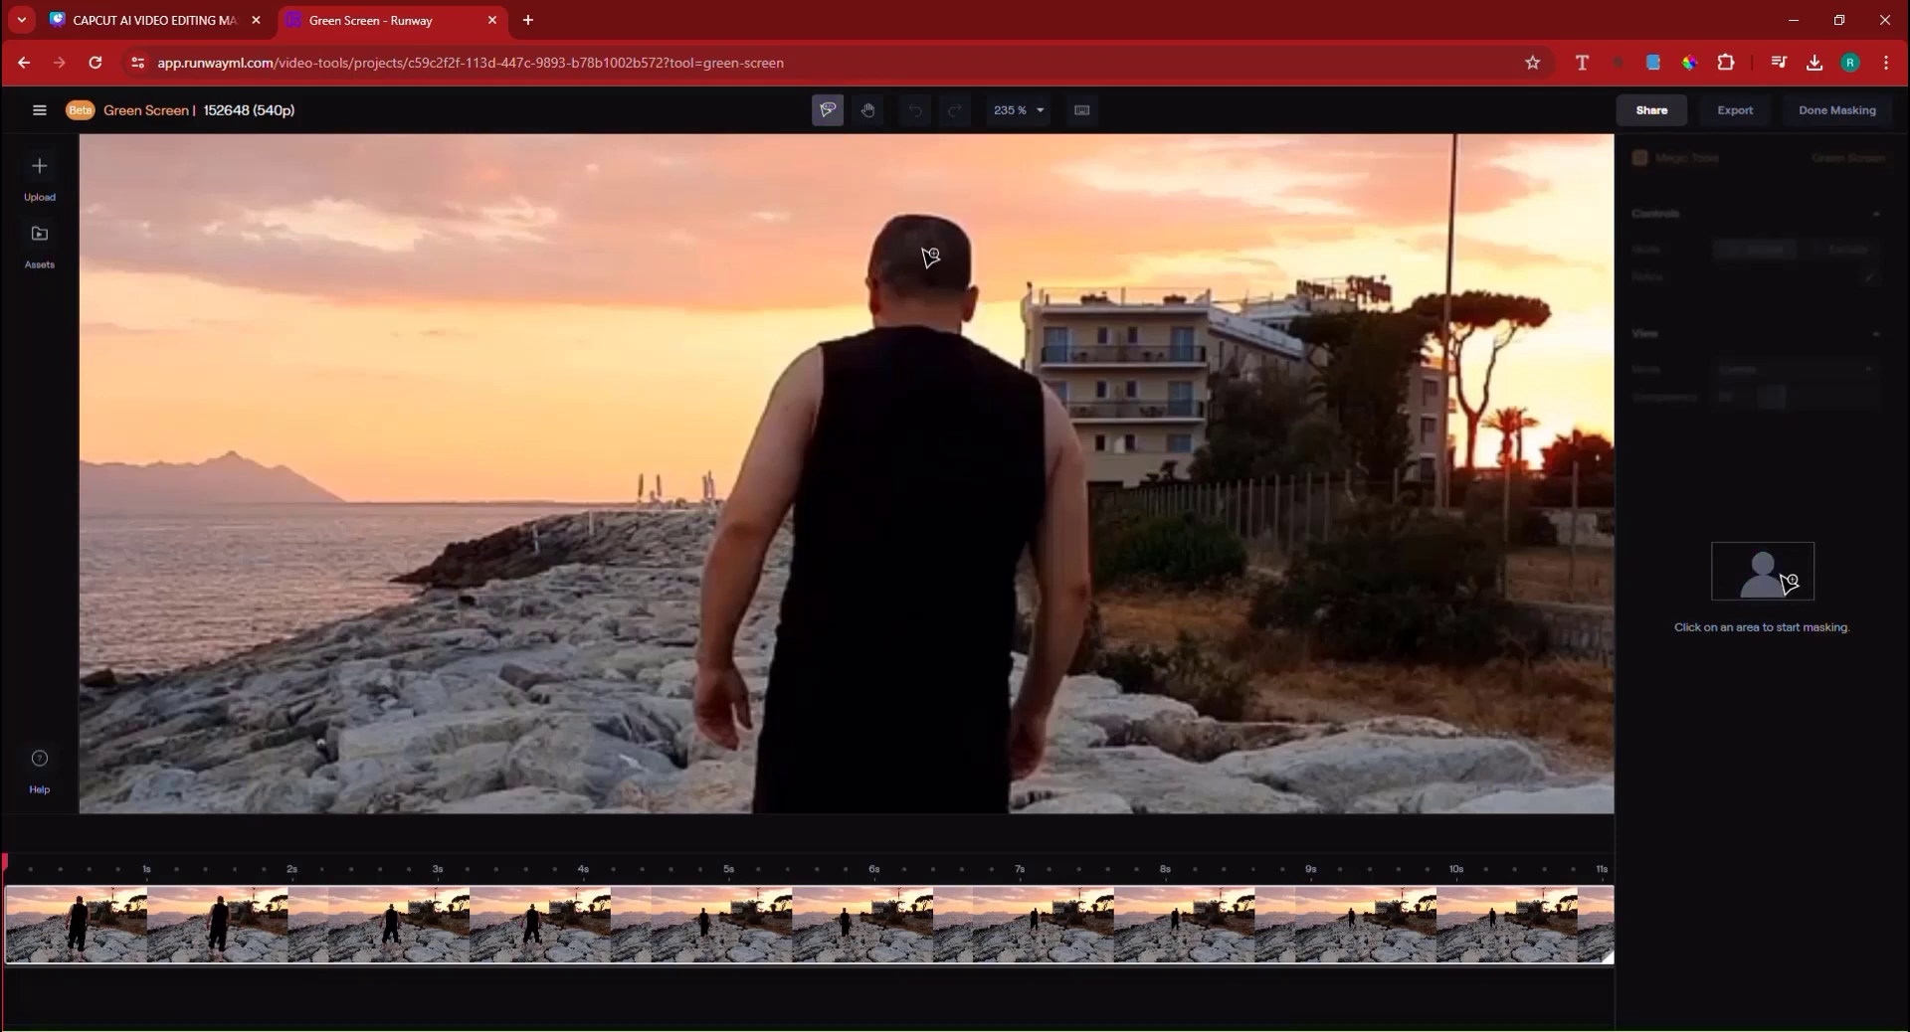
click(899, 229)
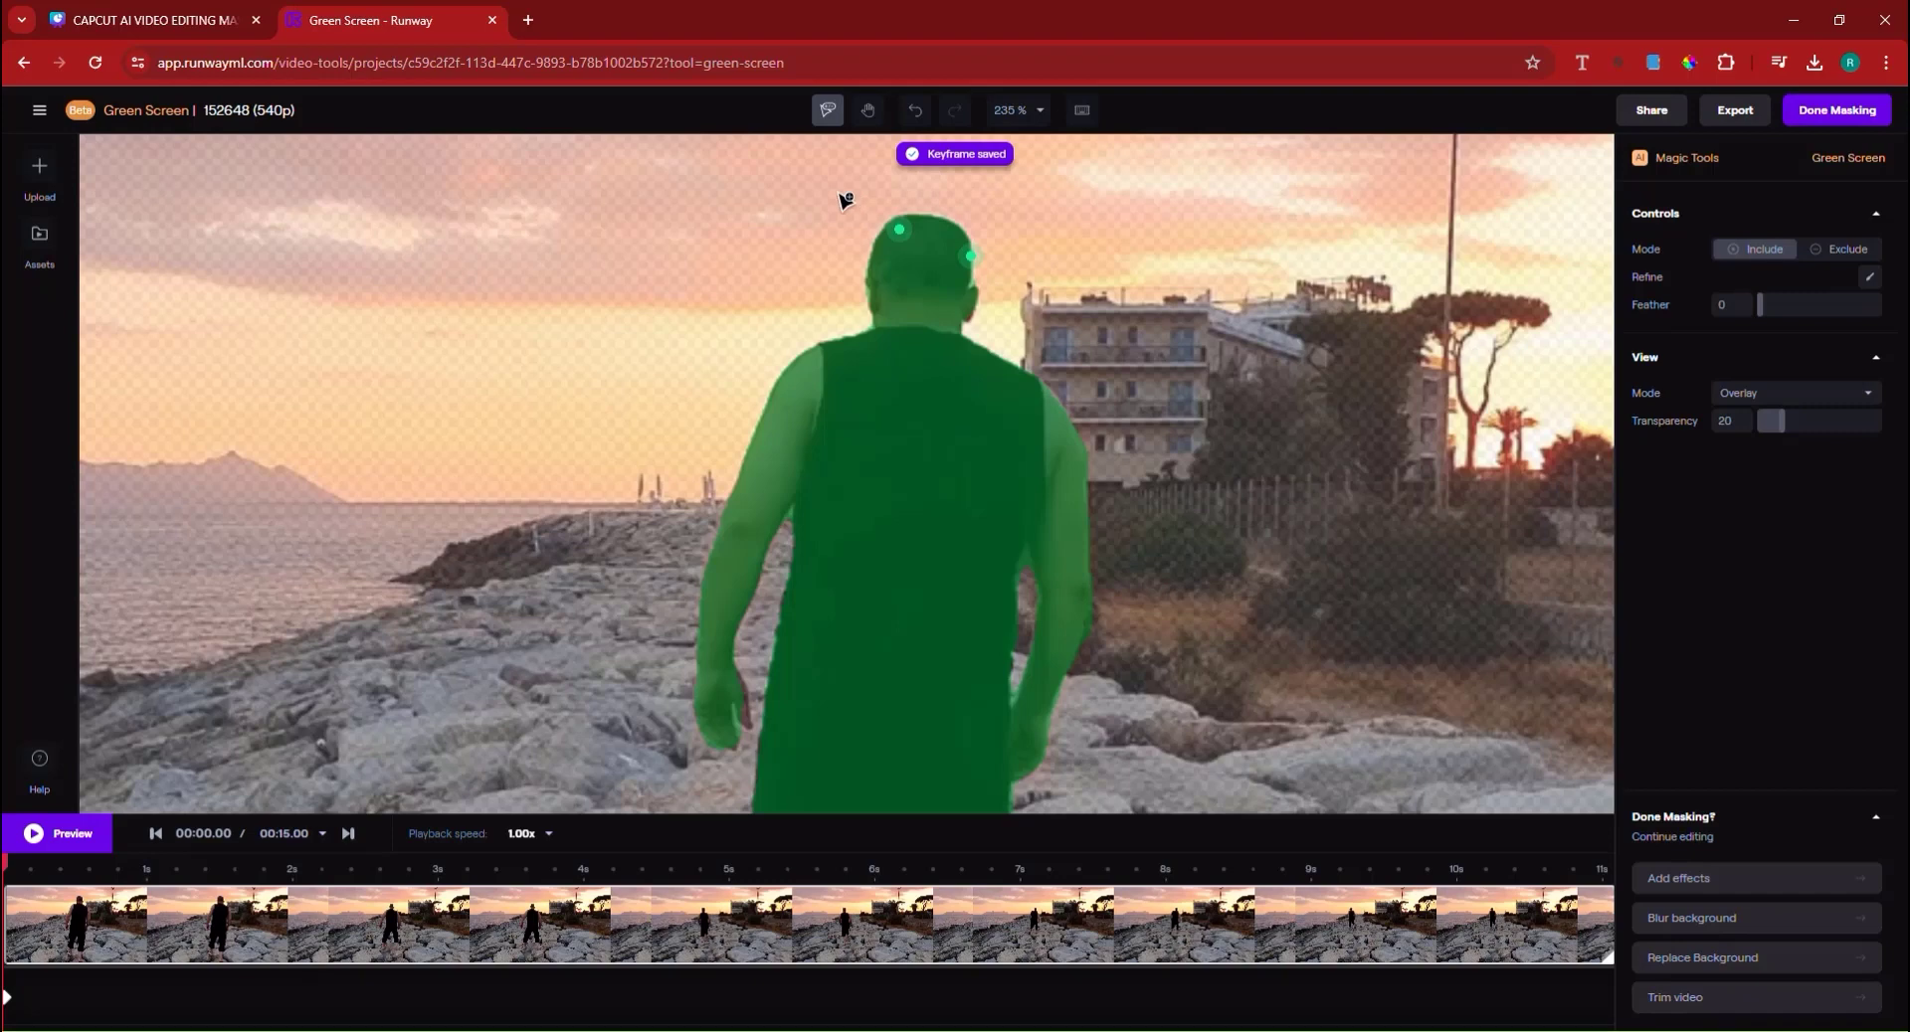
Examine the mask's edges along the man's body from head to feet at up to 400% zoom.
click(1015, 109)
click(957, 194)
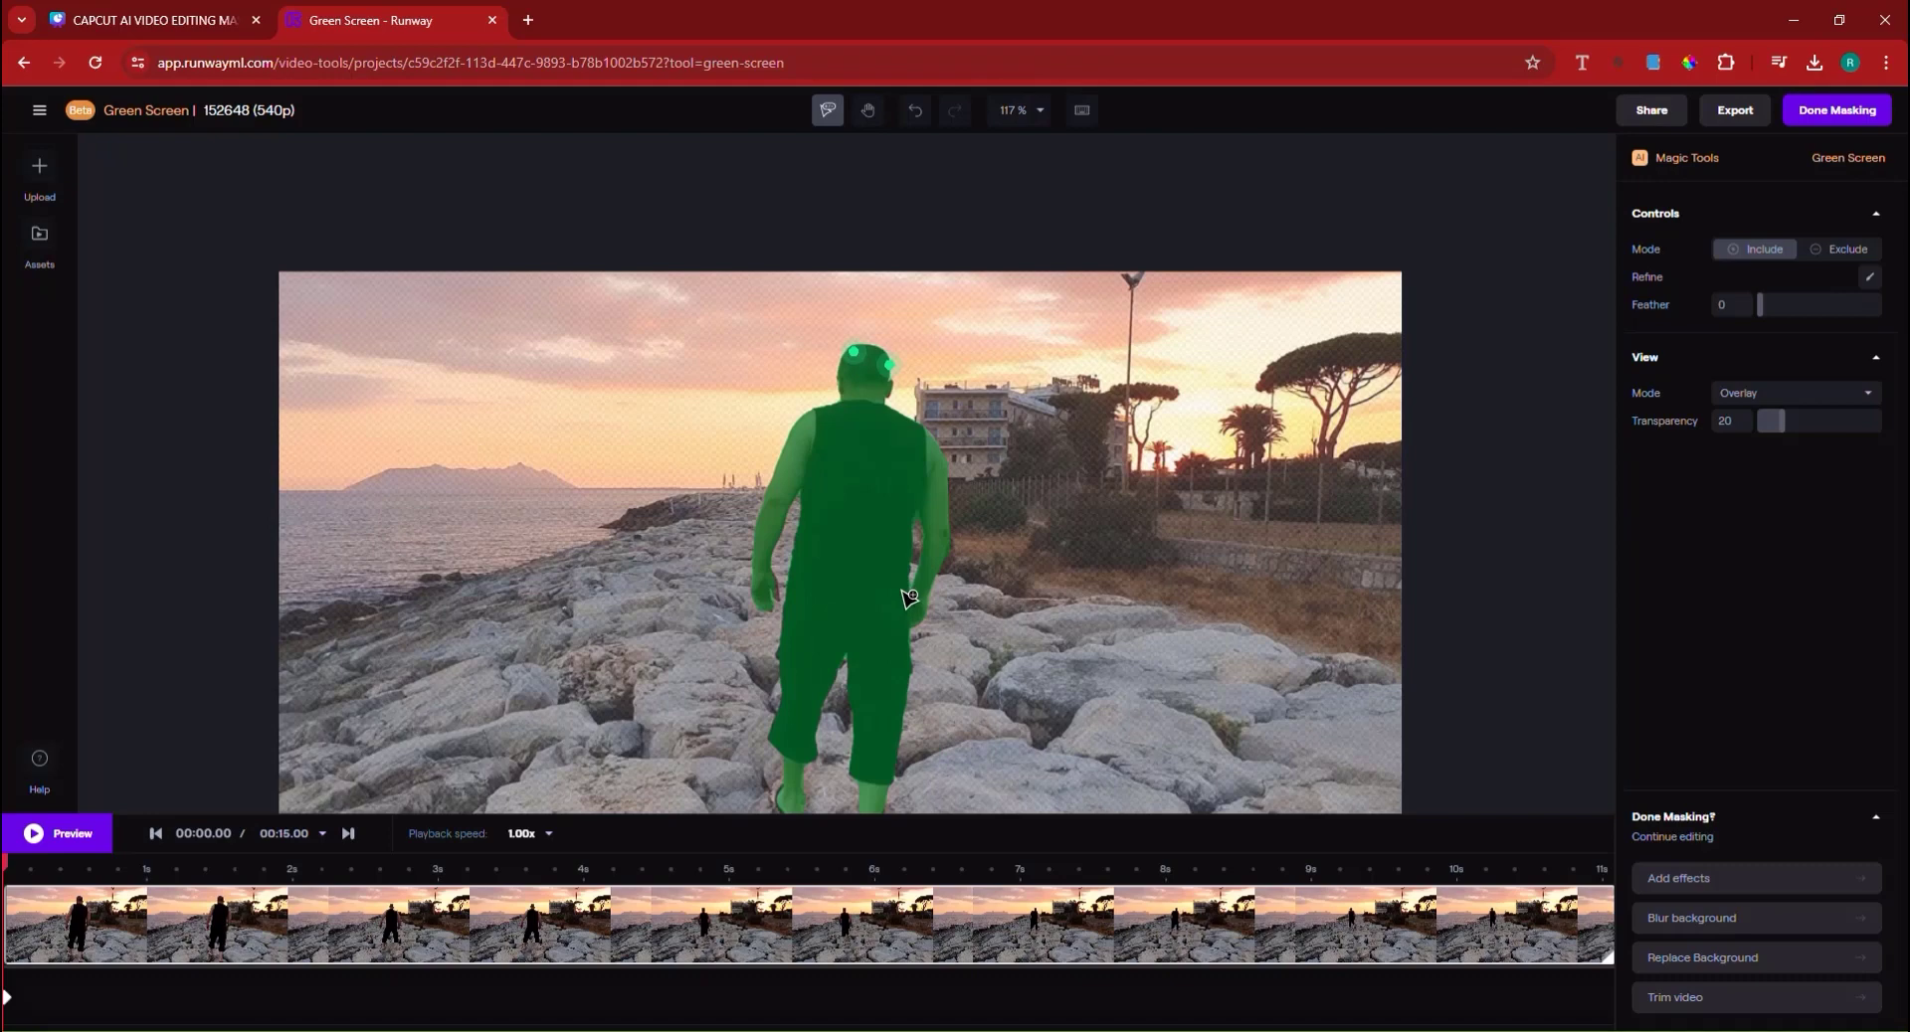
click(1025, 118)
click(953, 191)
click(1020, 112)
click(995, 159)
click(1019, 110)
click(1006, 157)
click(1019, 109)
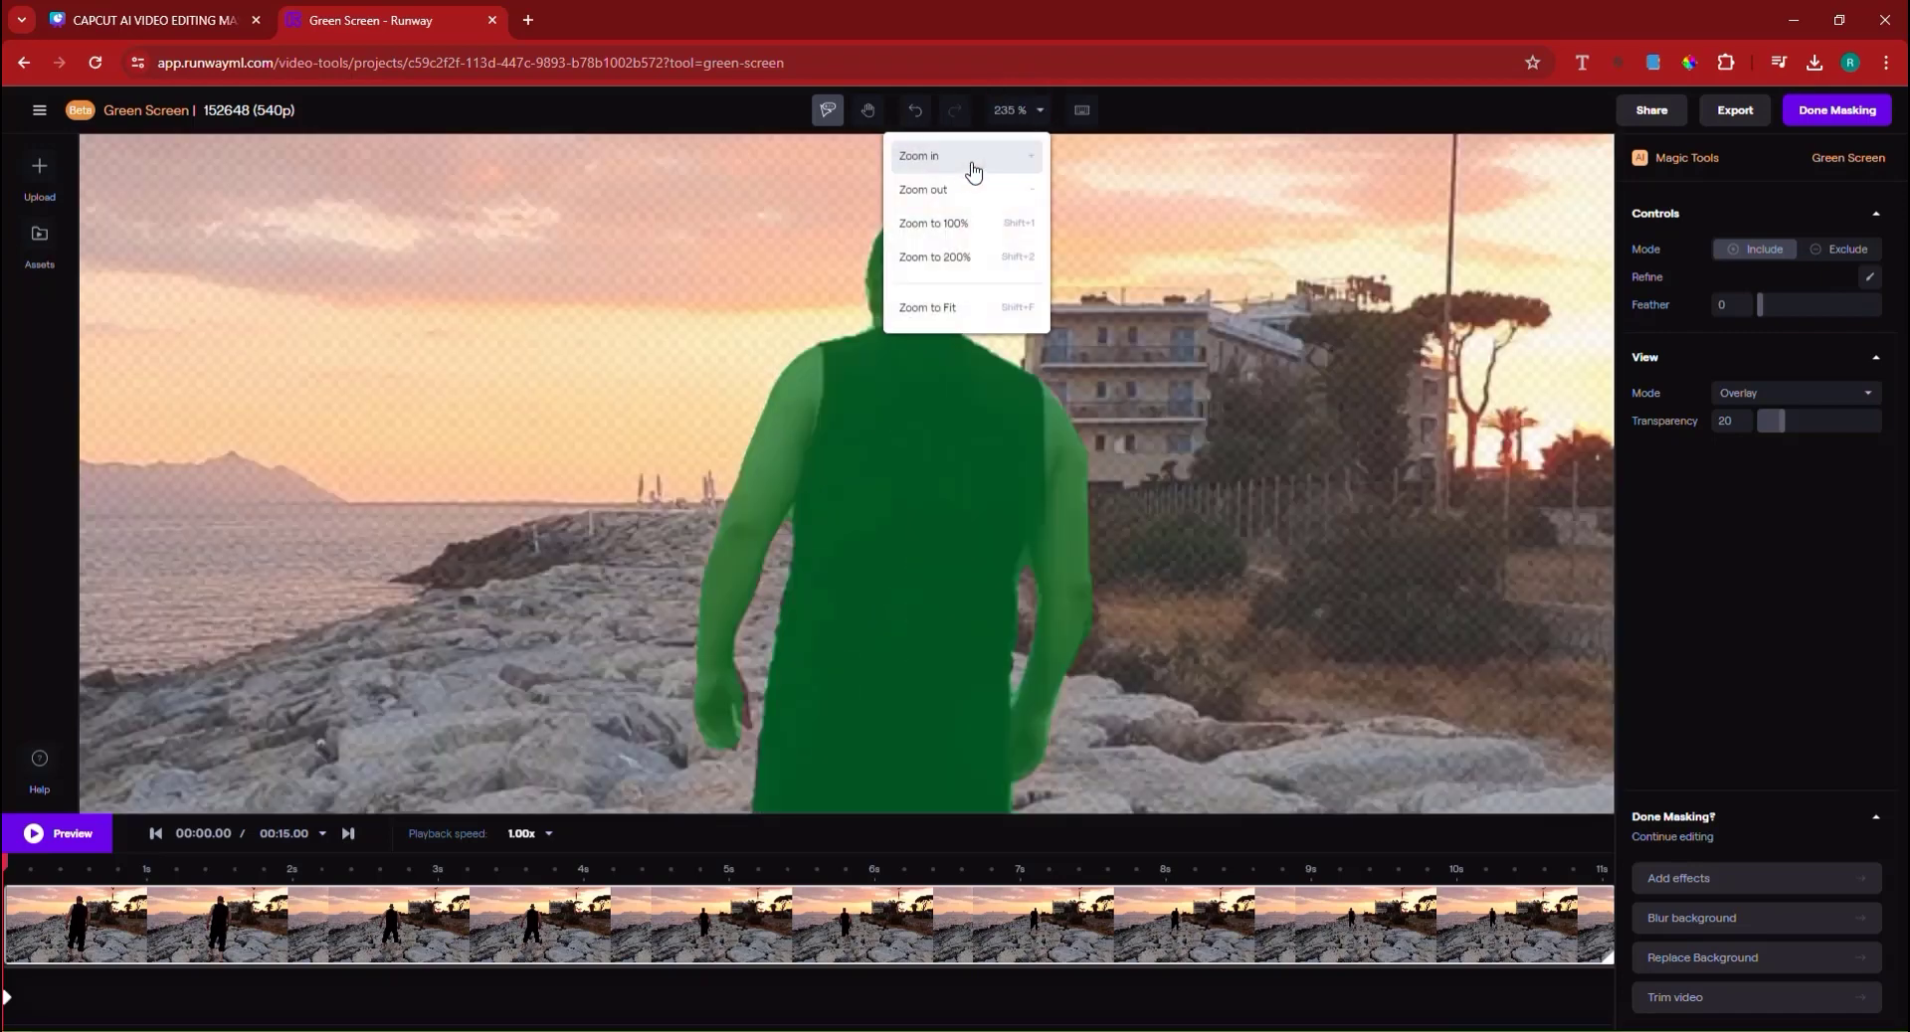
click(974, 159)
click(1016, 111)
click(981, 160)
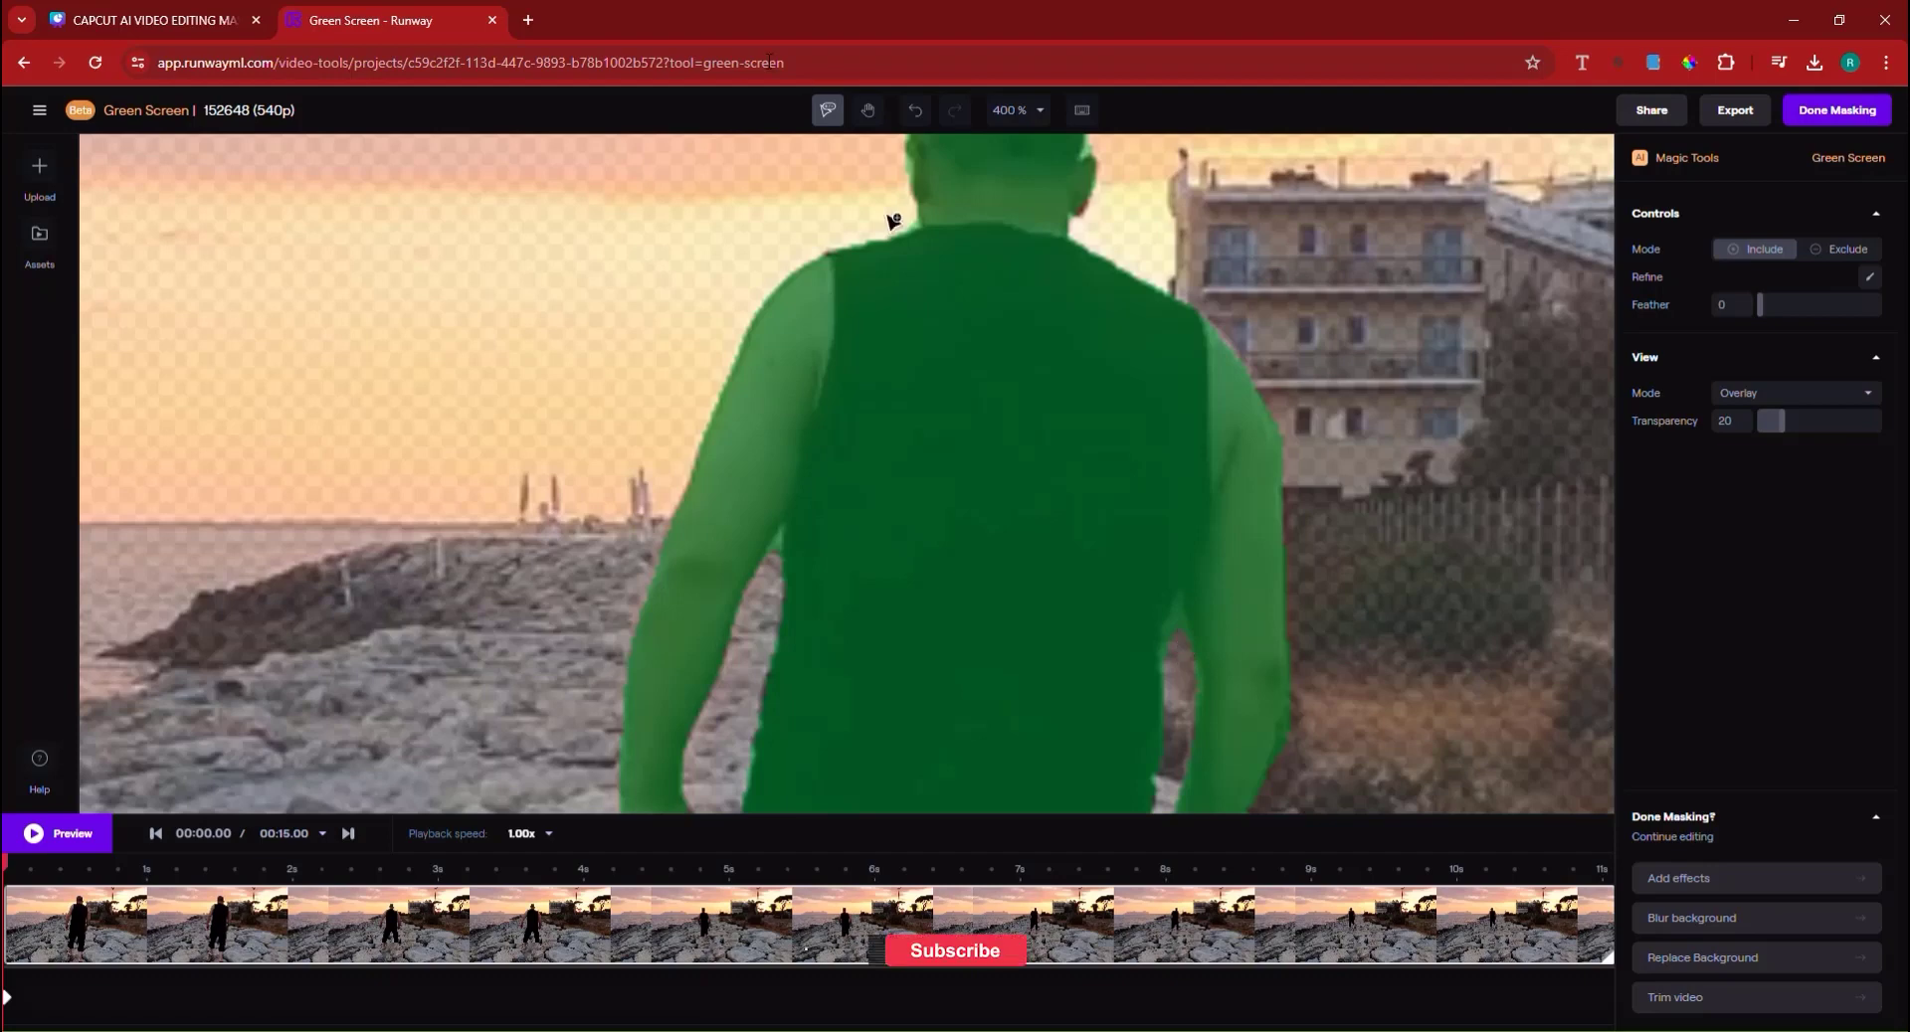
click(867, 110)
drag(1037, 536, 1015, 107)
drag(994, 587, 1010, 384)
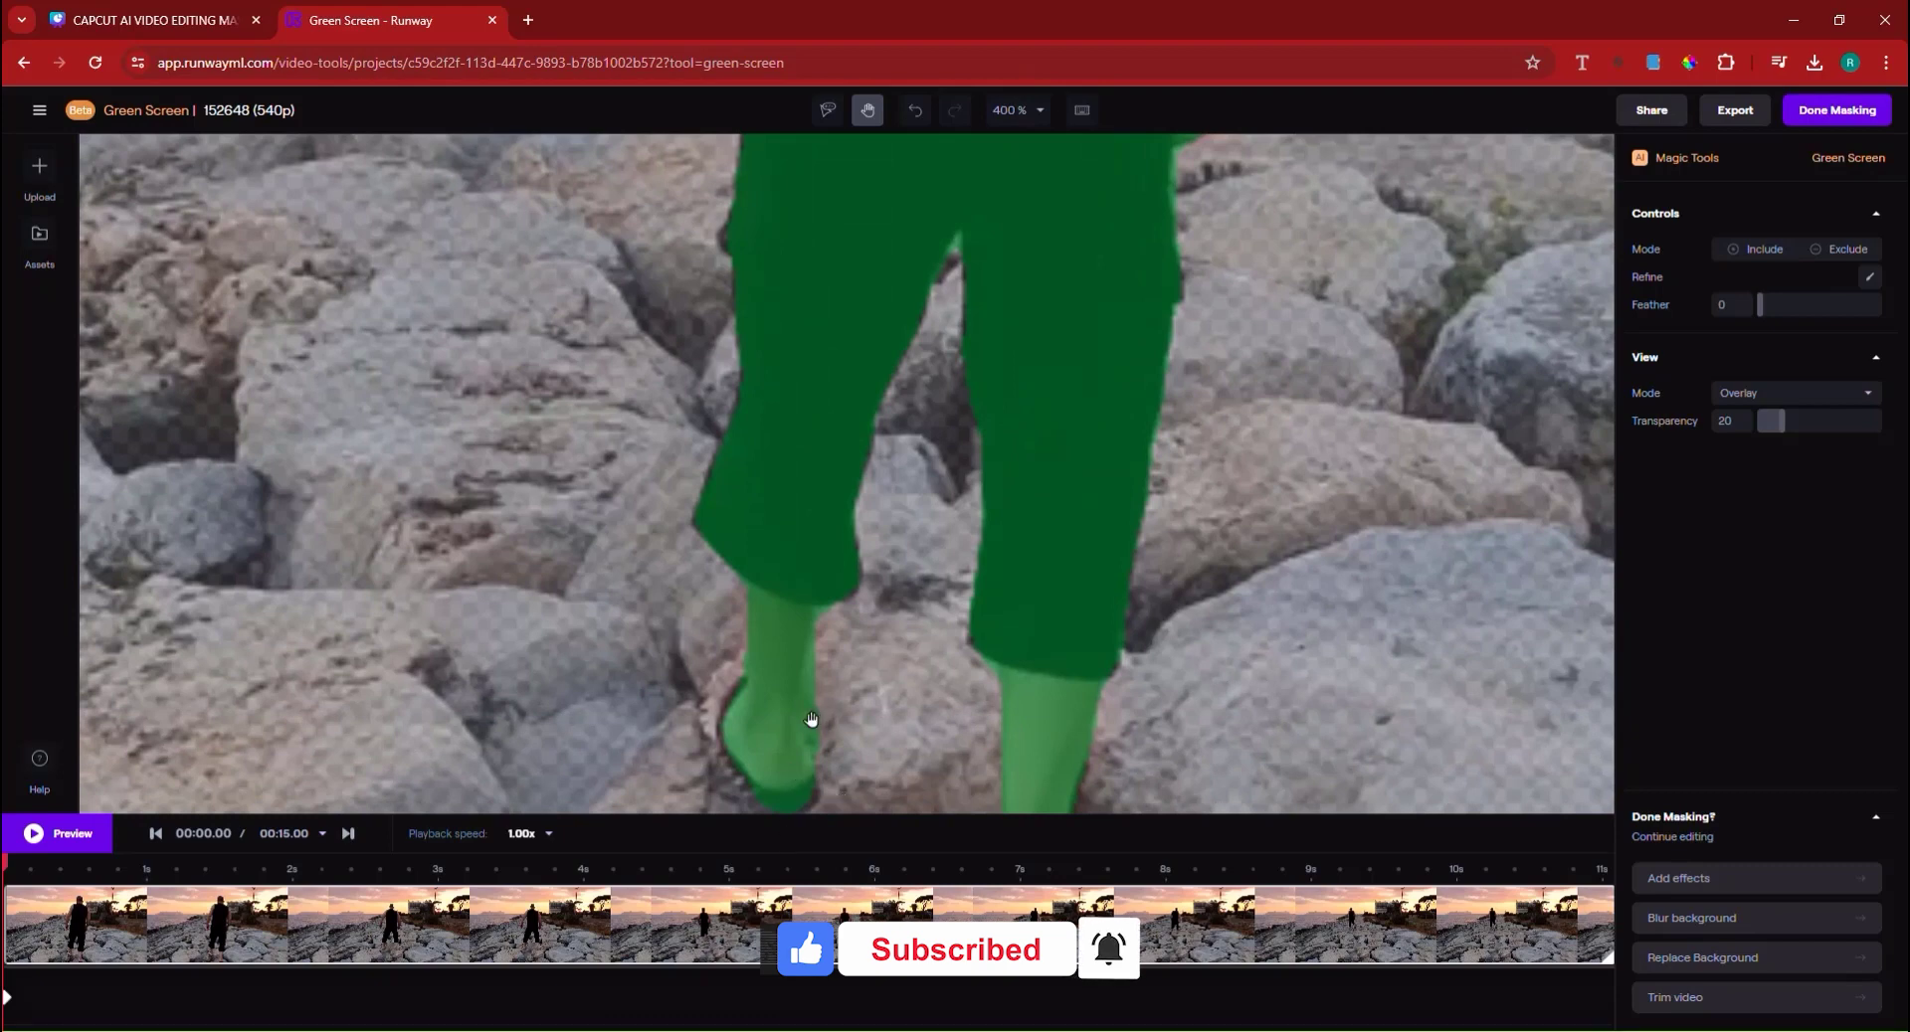
Turn on mask refinement with a brush size of 5 and a feather of 9.
drag(839, 731, 940, 502)
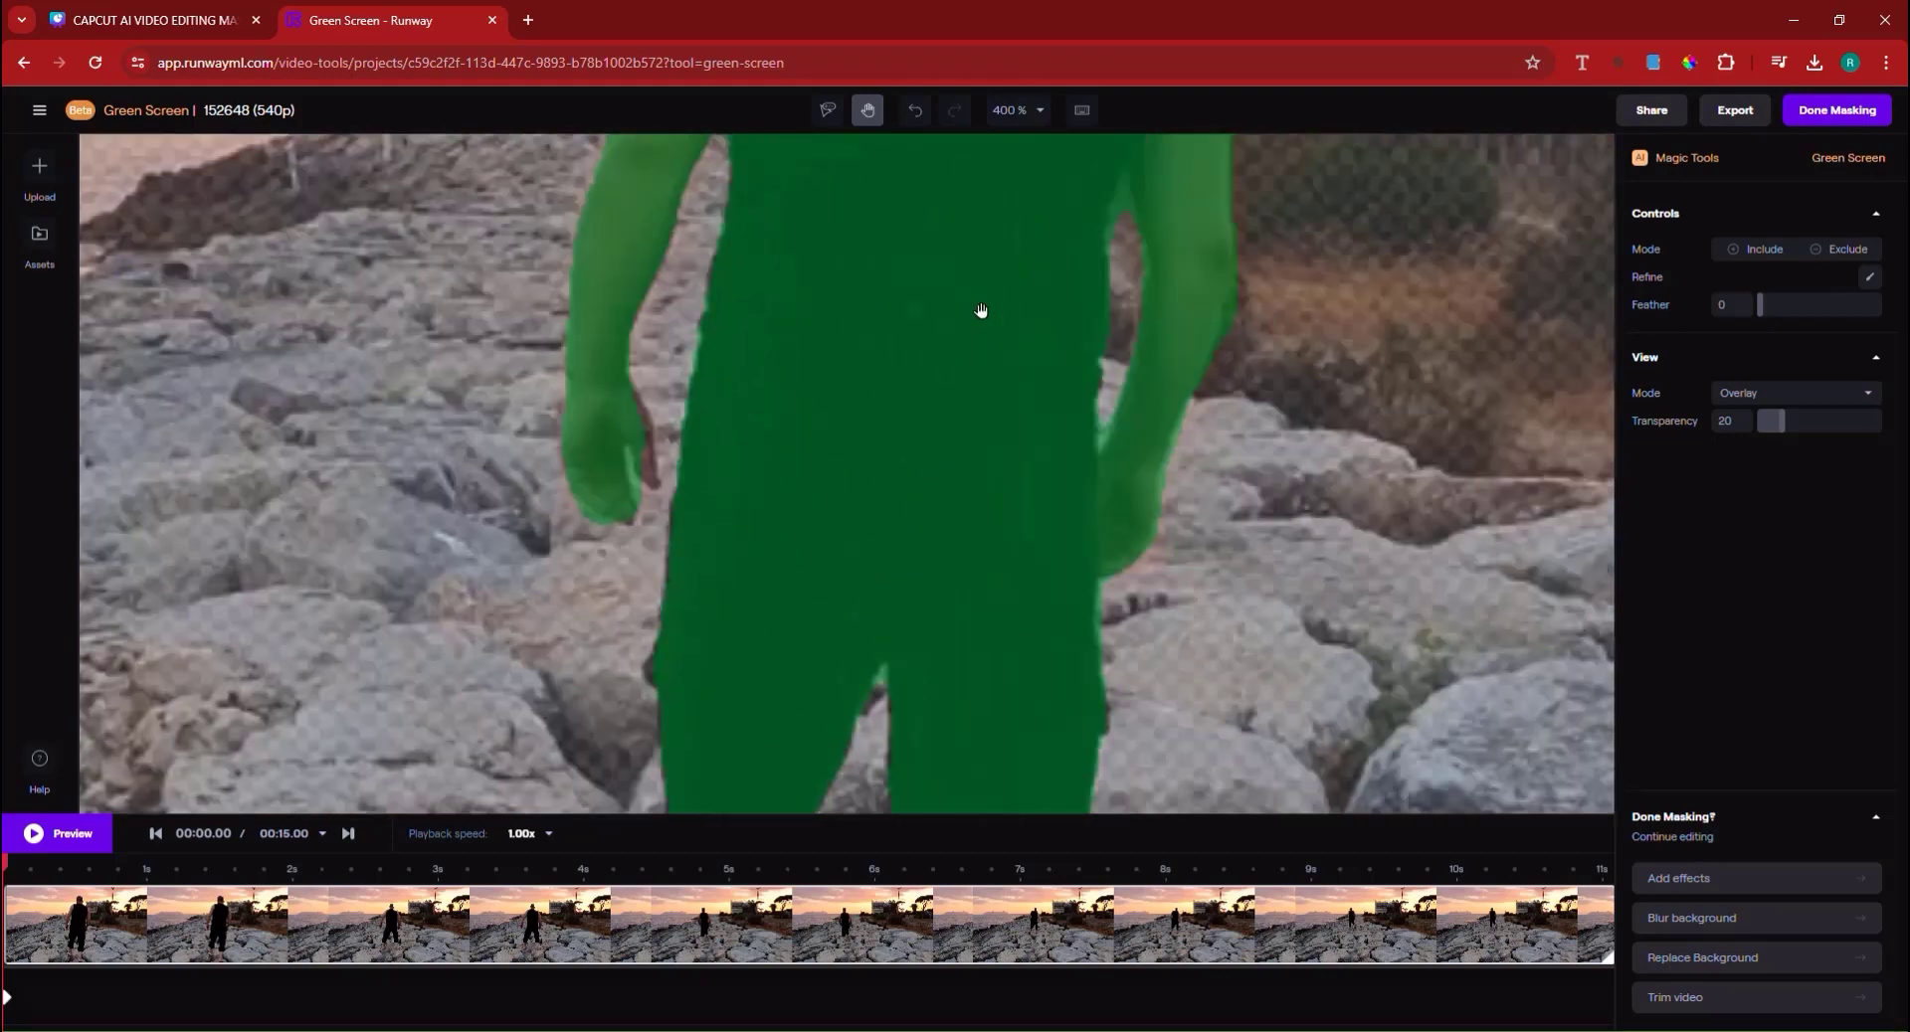
scroll(981, 311, up, 10)
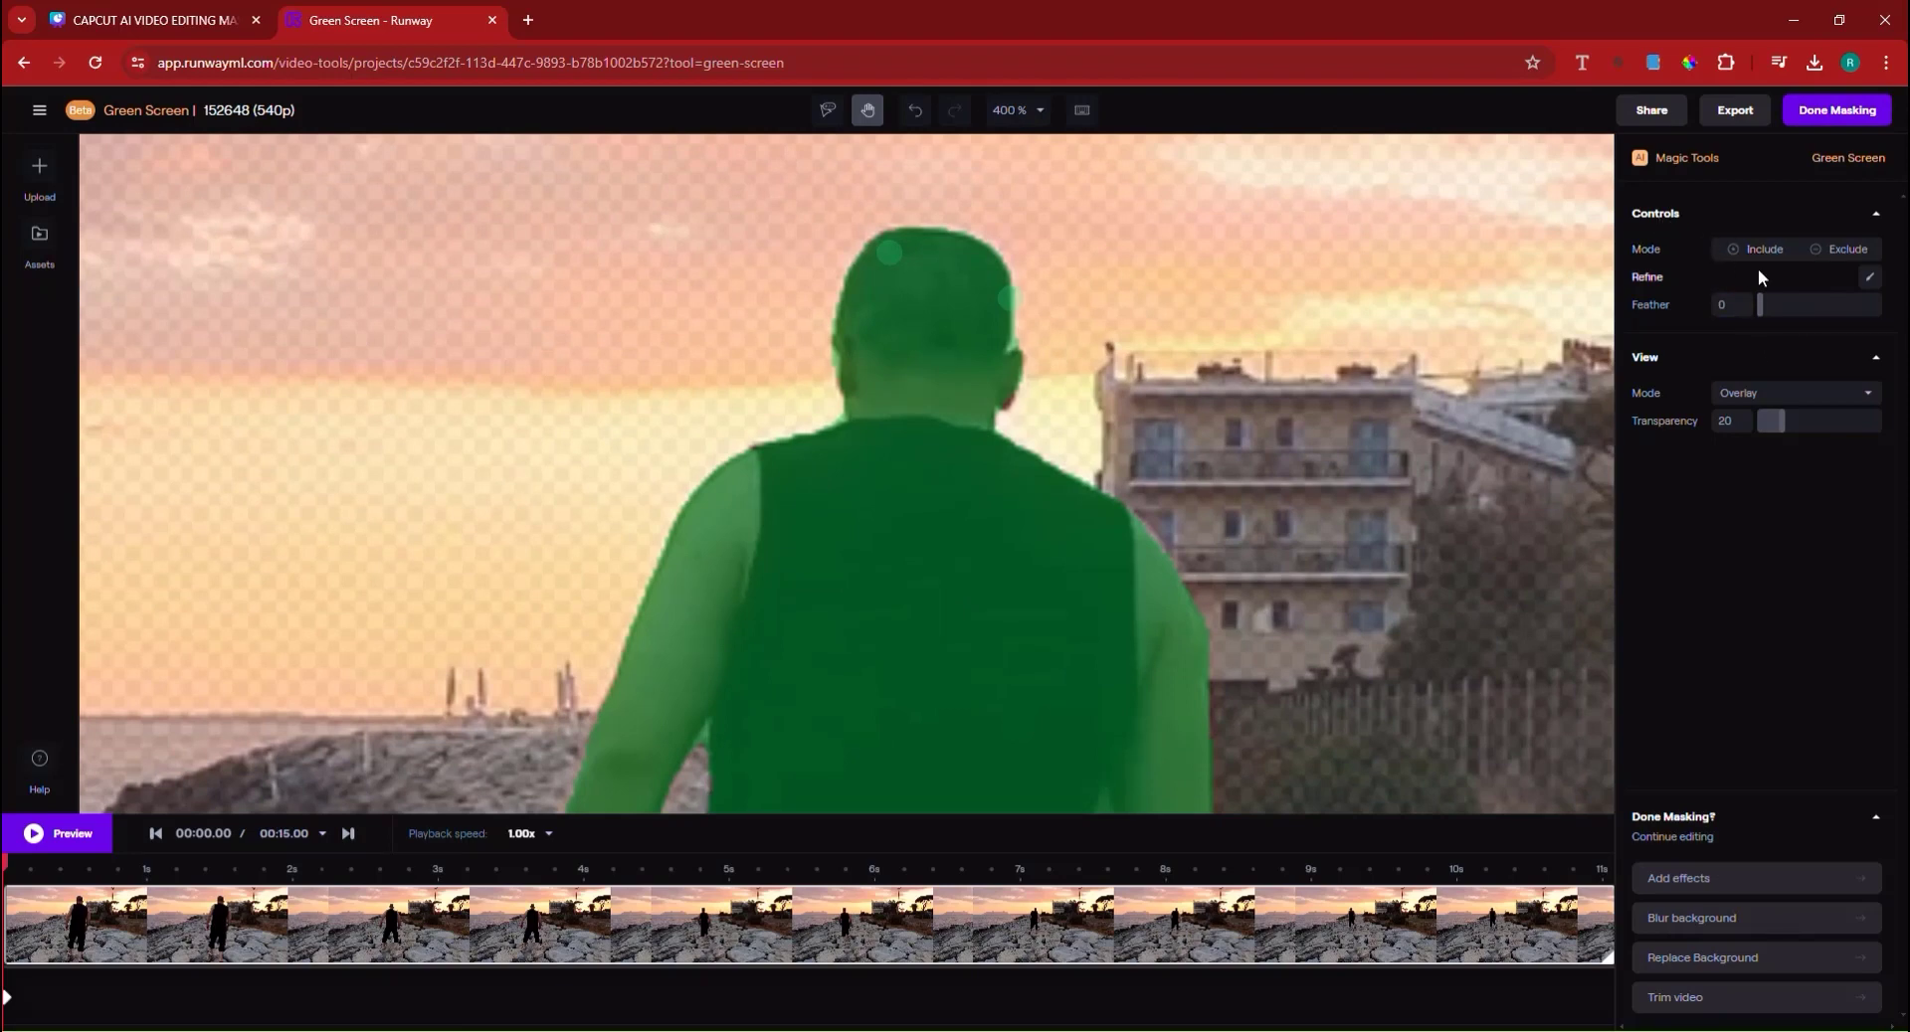
click(1872, 281)
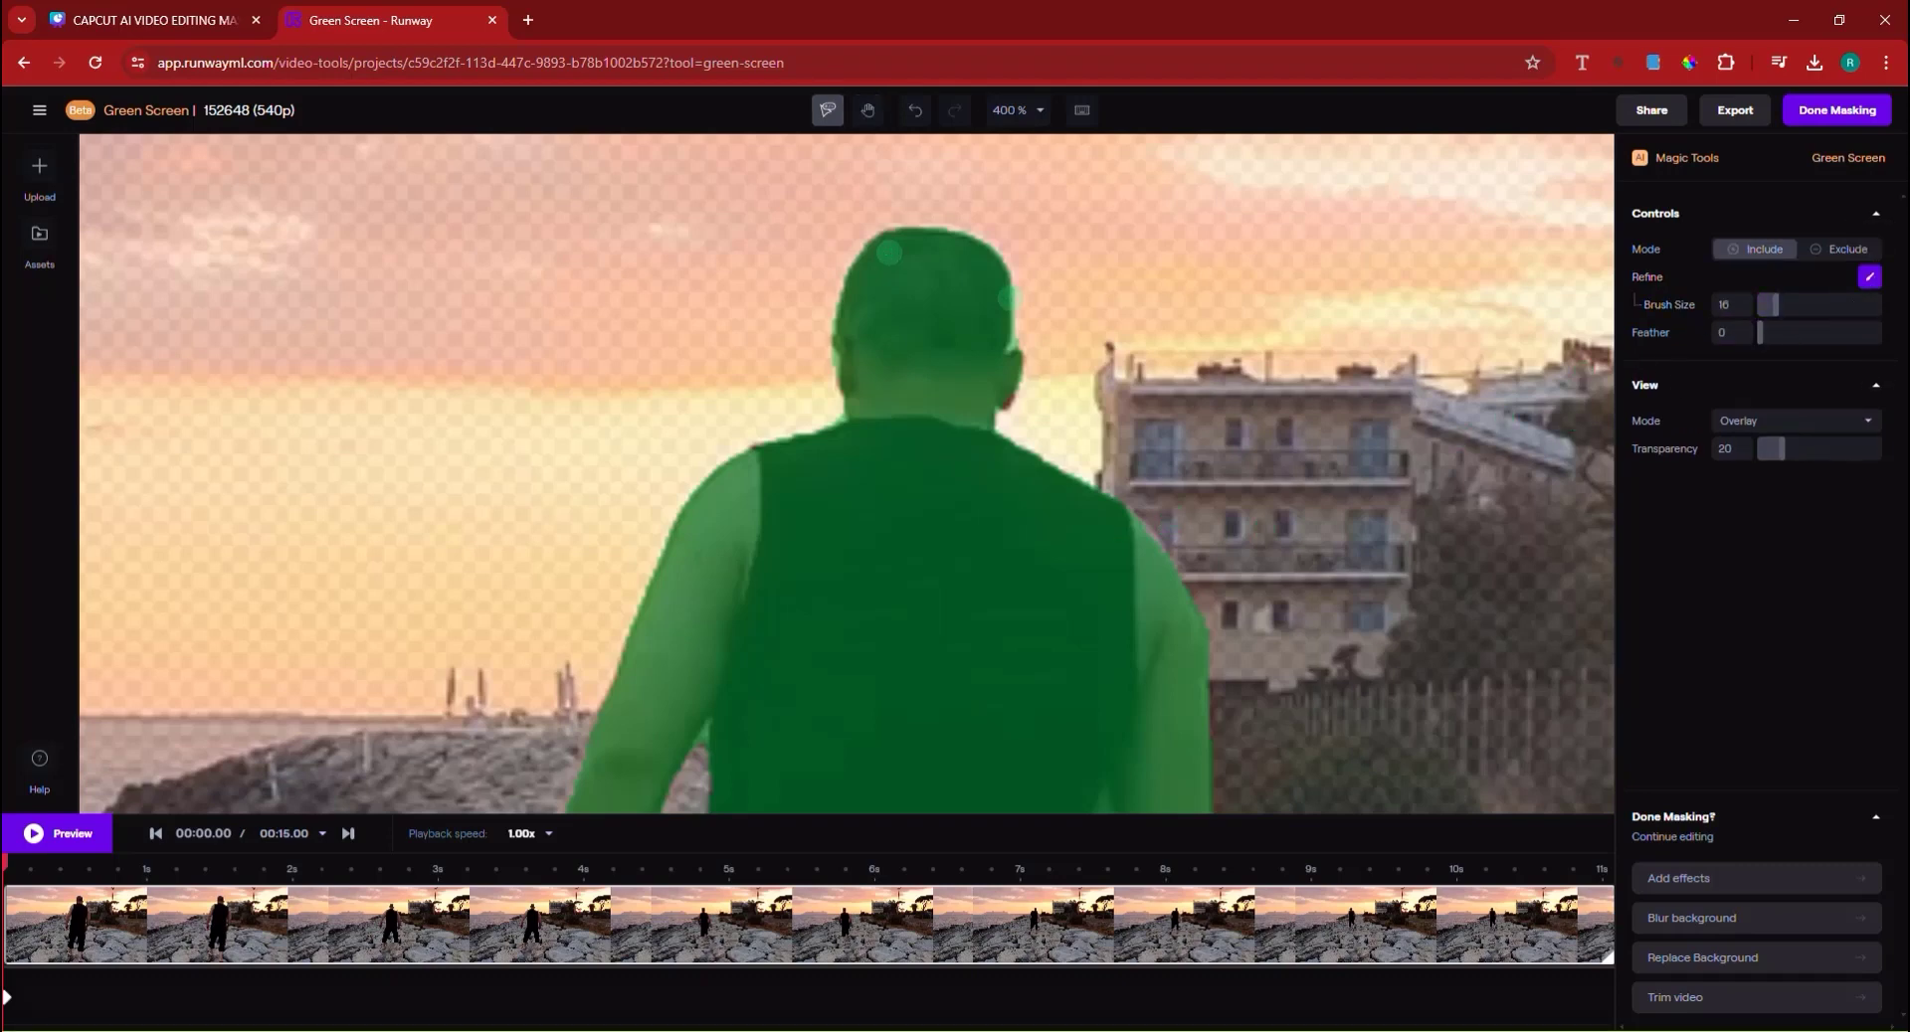
scroll(1119, 587, down, 3)
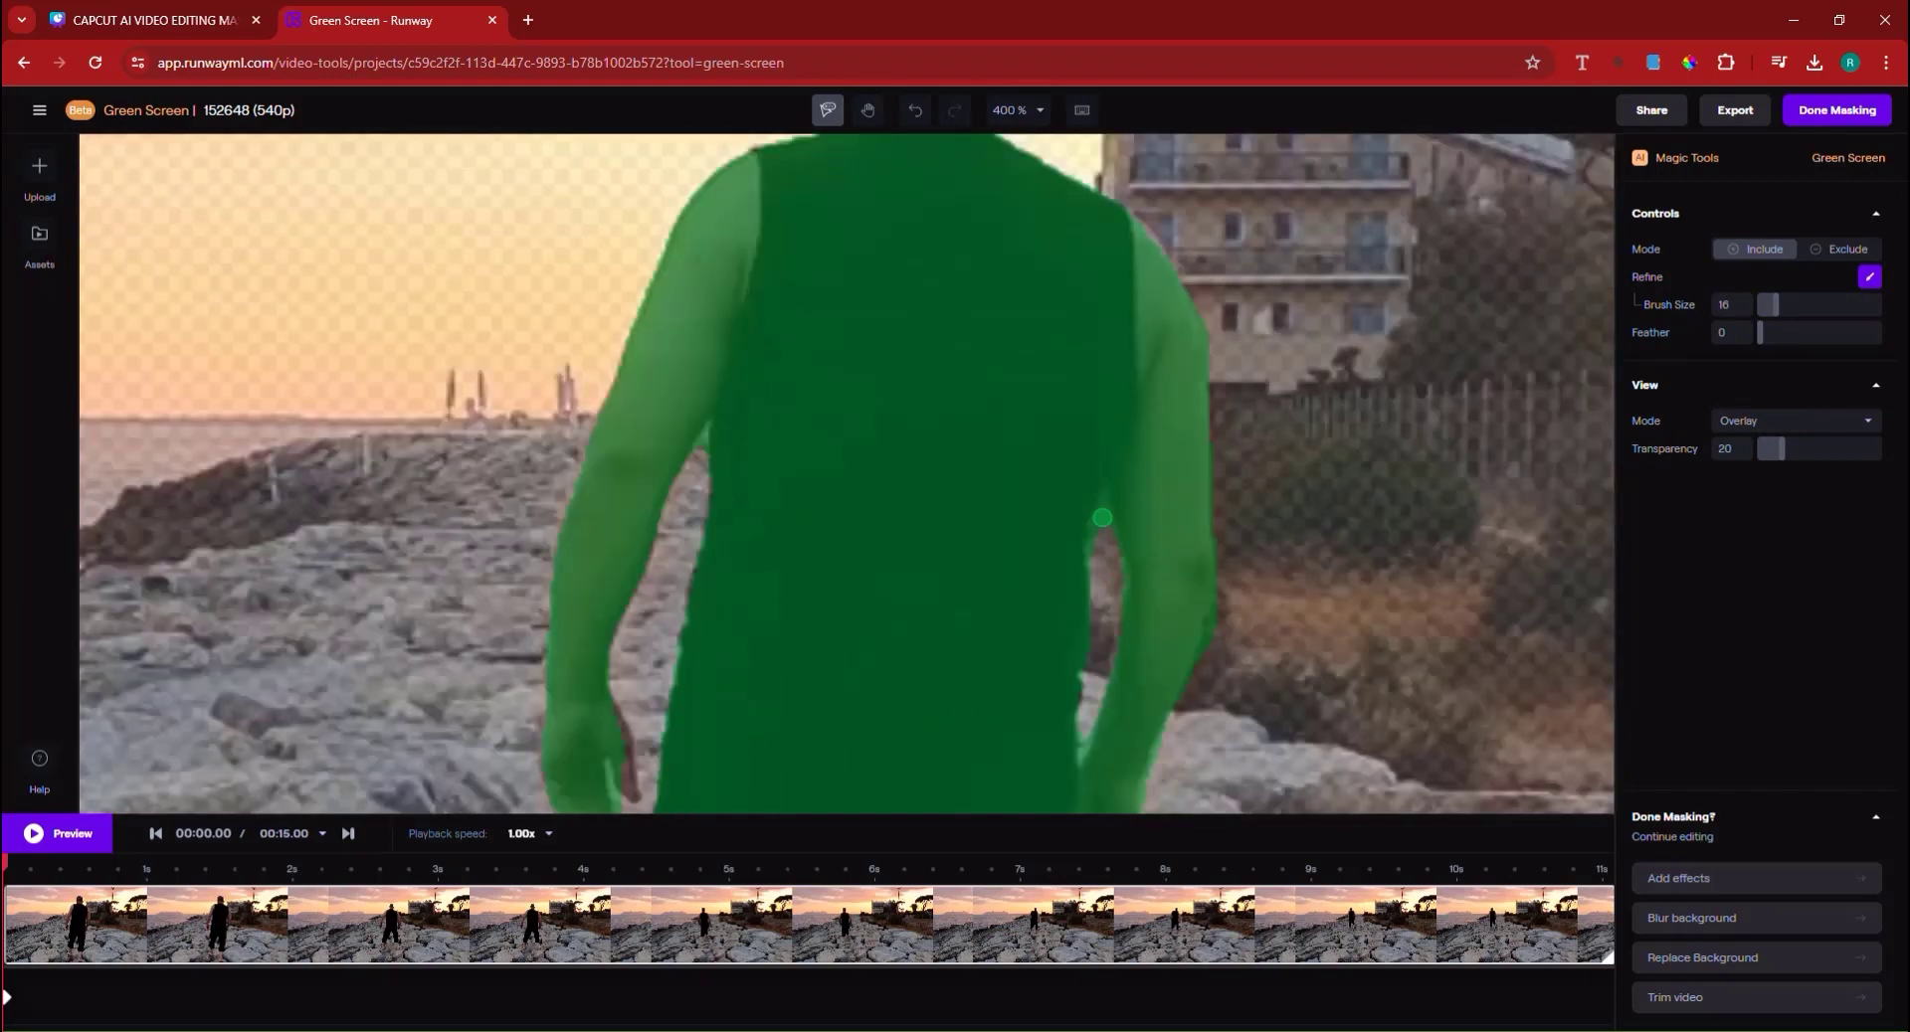
drag(1773, 303, 1760, 299)
drag(1759, 332, 1770, 335)
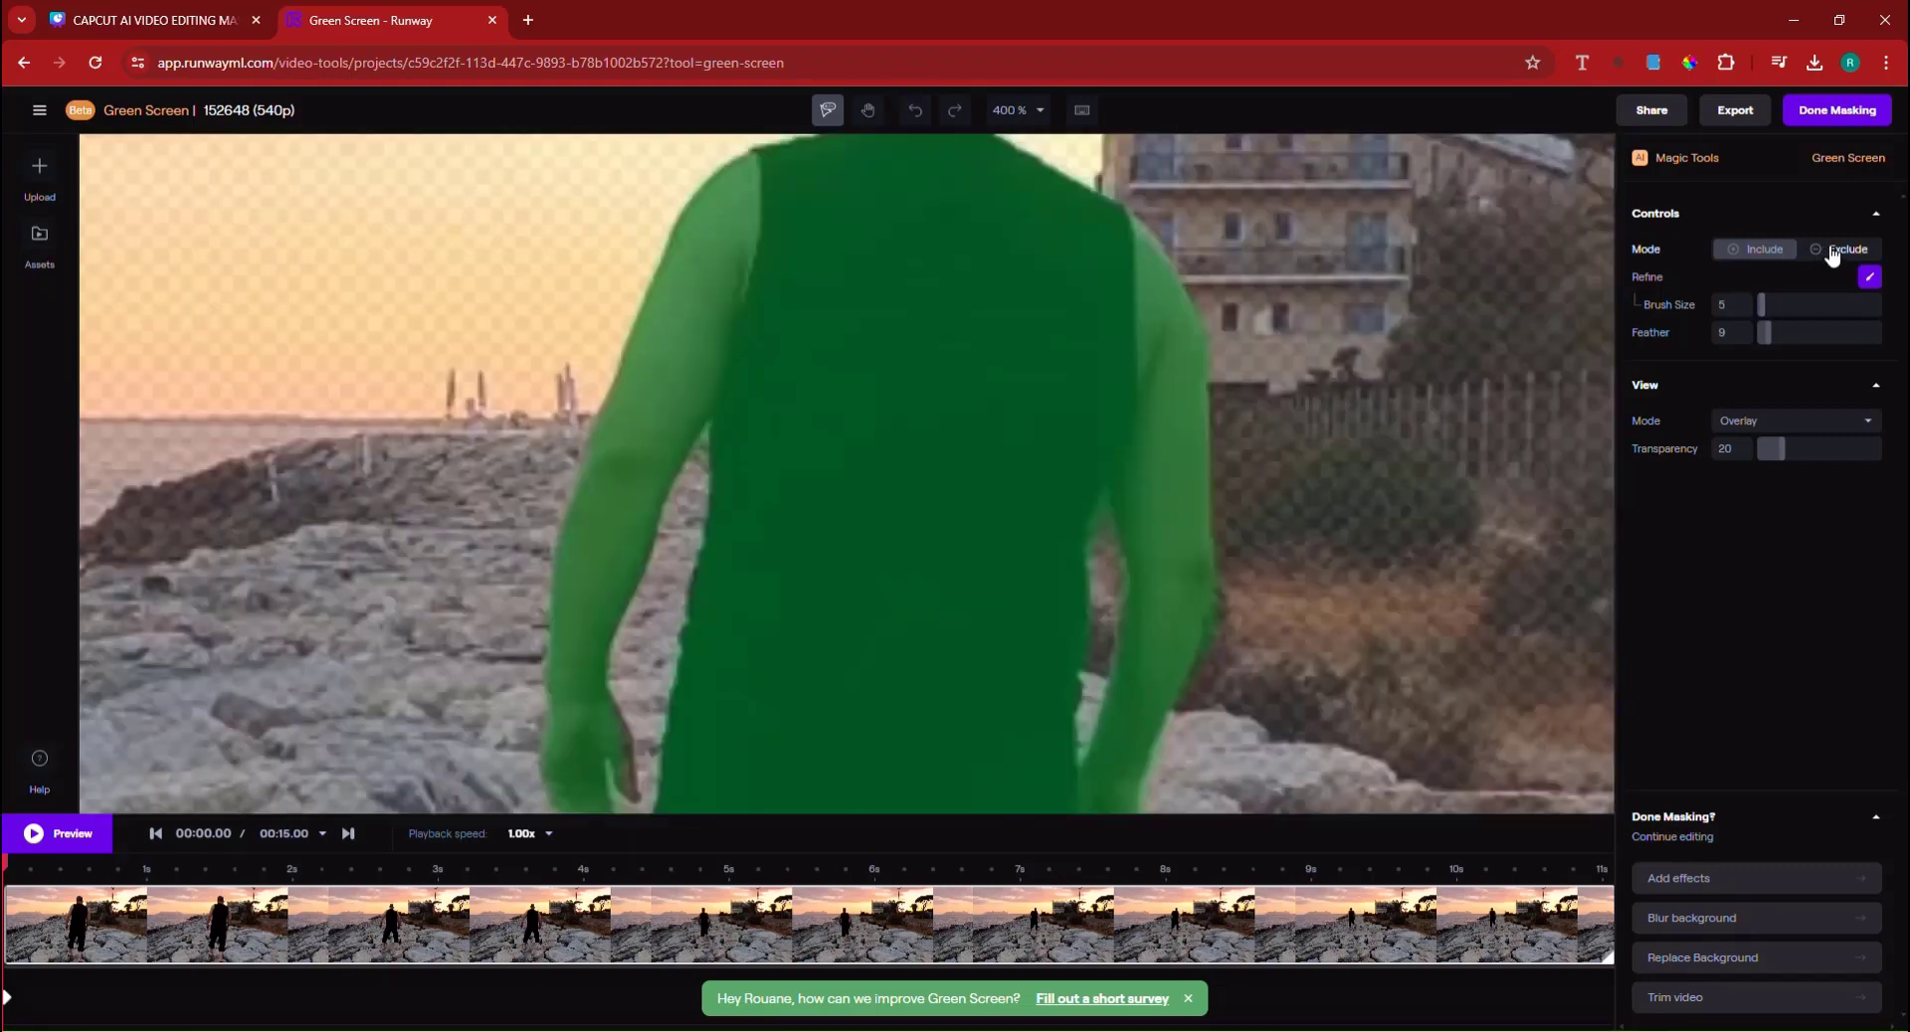
Exclude the background in the gaps between the man's arms and torso from the first-frame mask.
click(1837, 252)
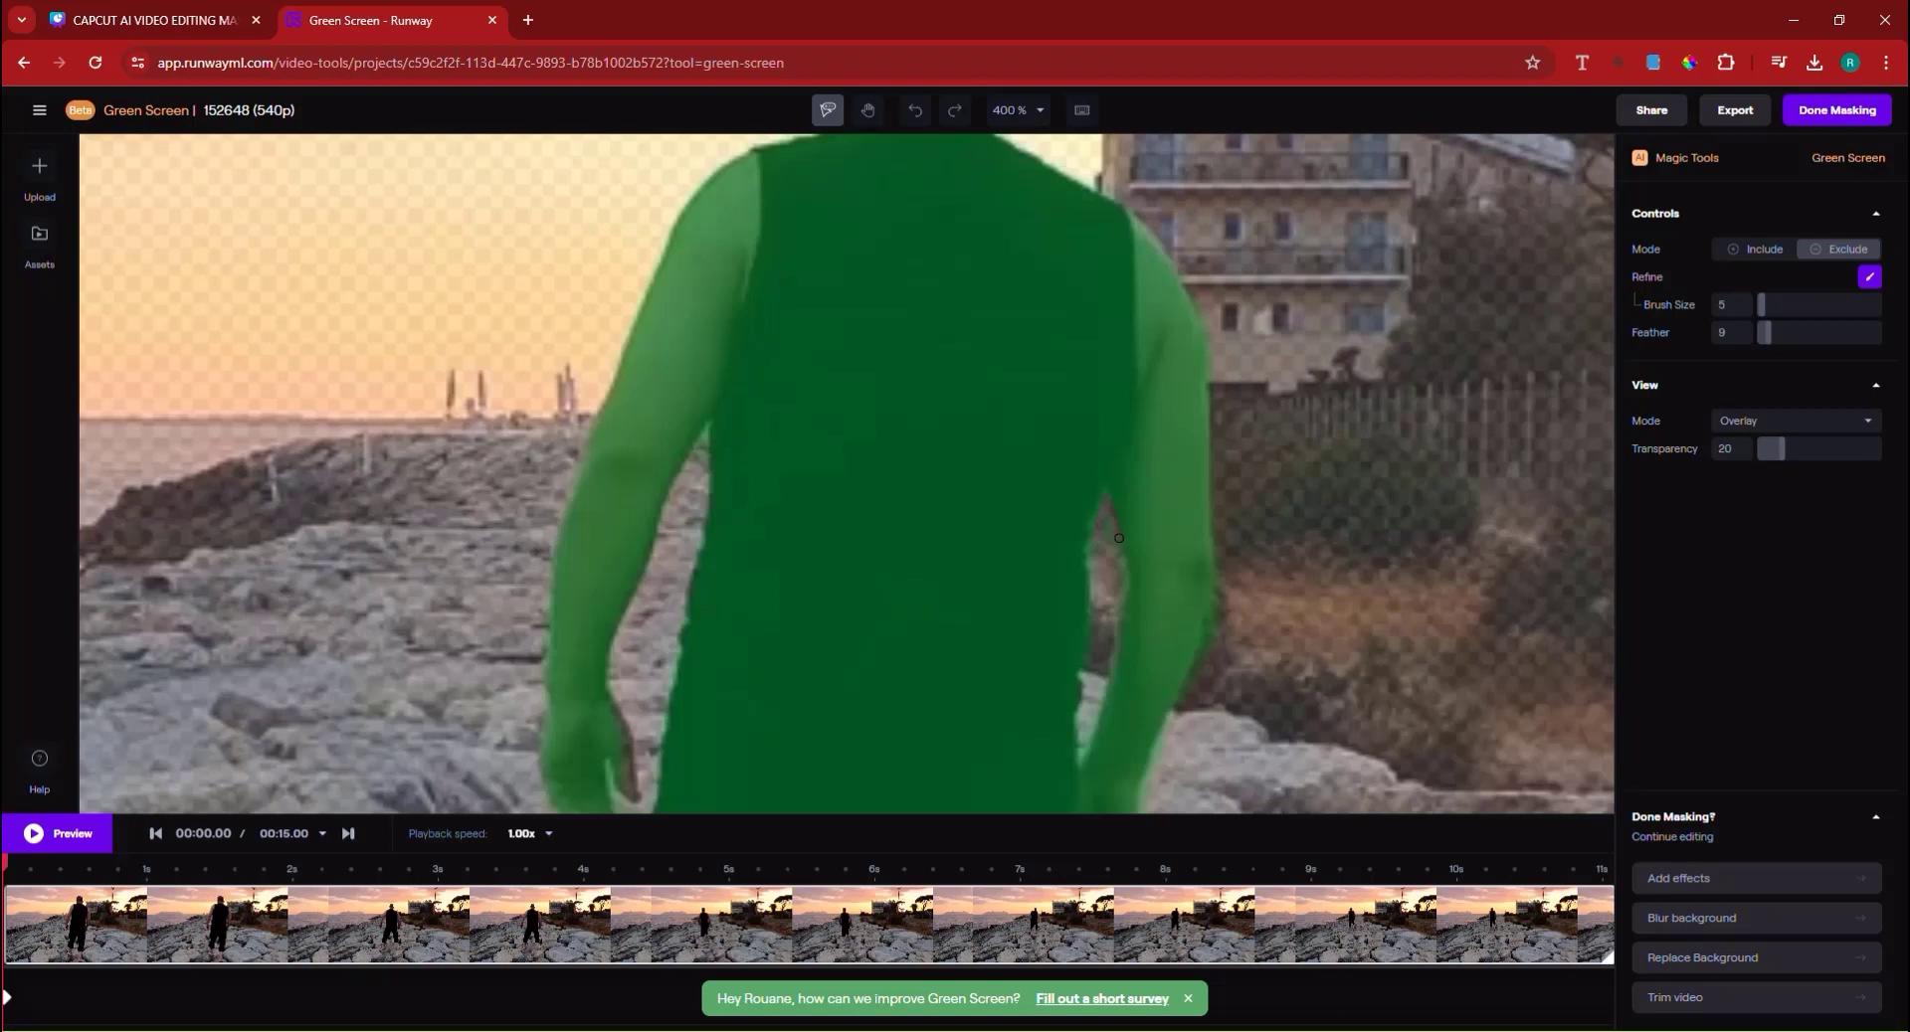
click(1102, 489)
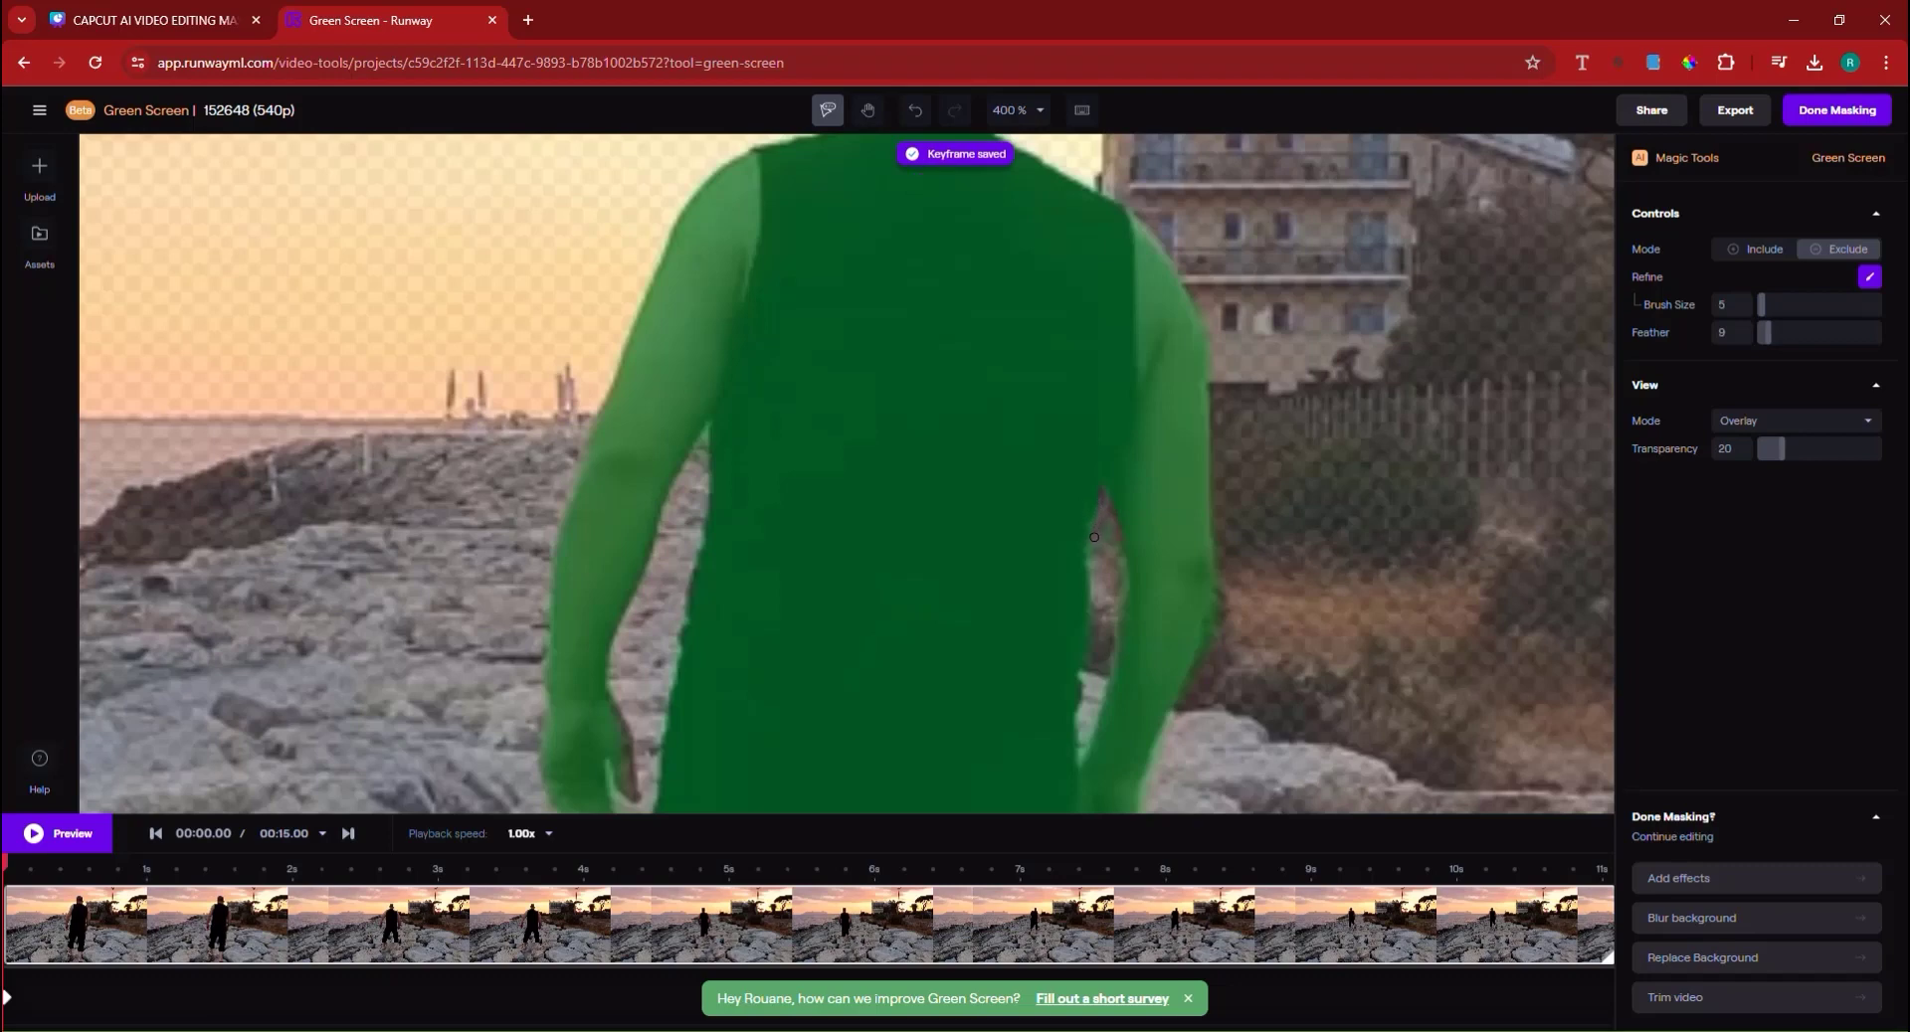
click(745, 537)
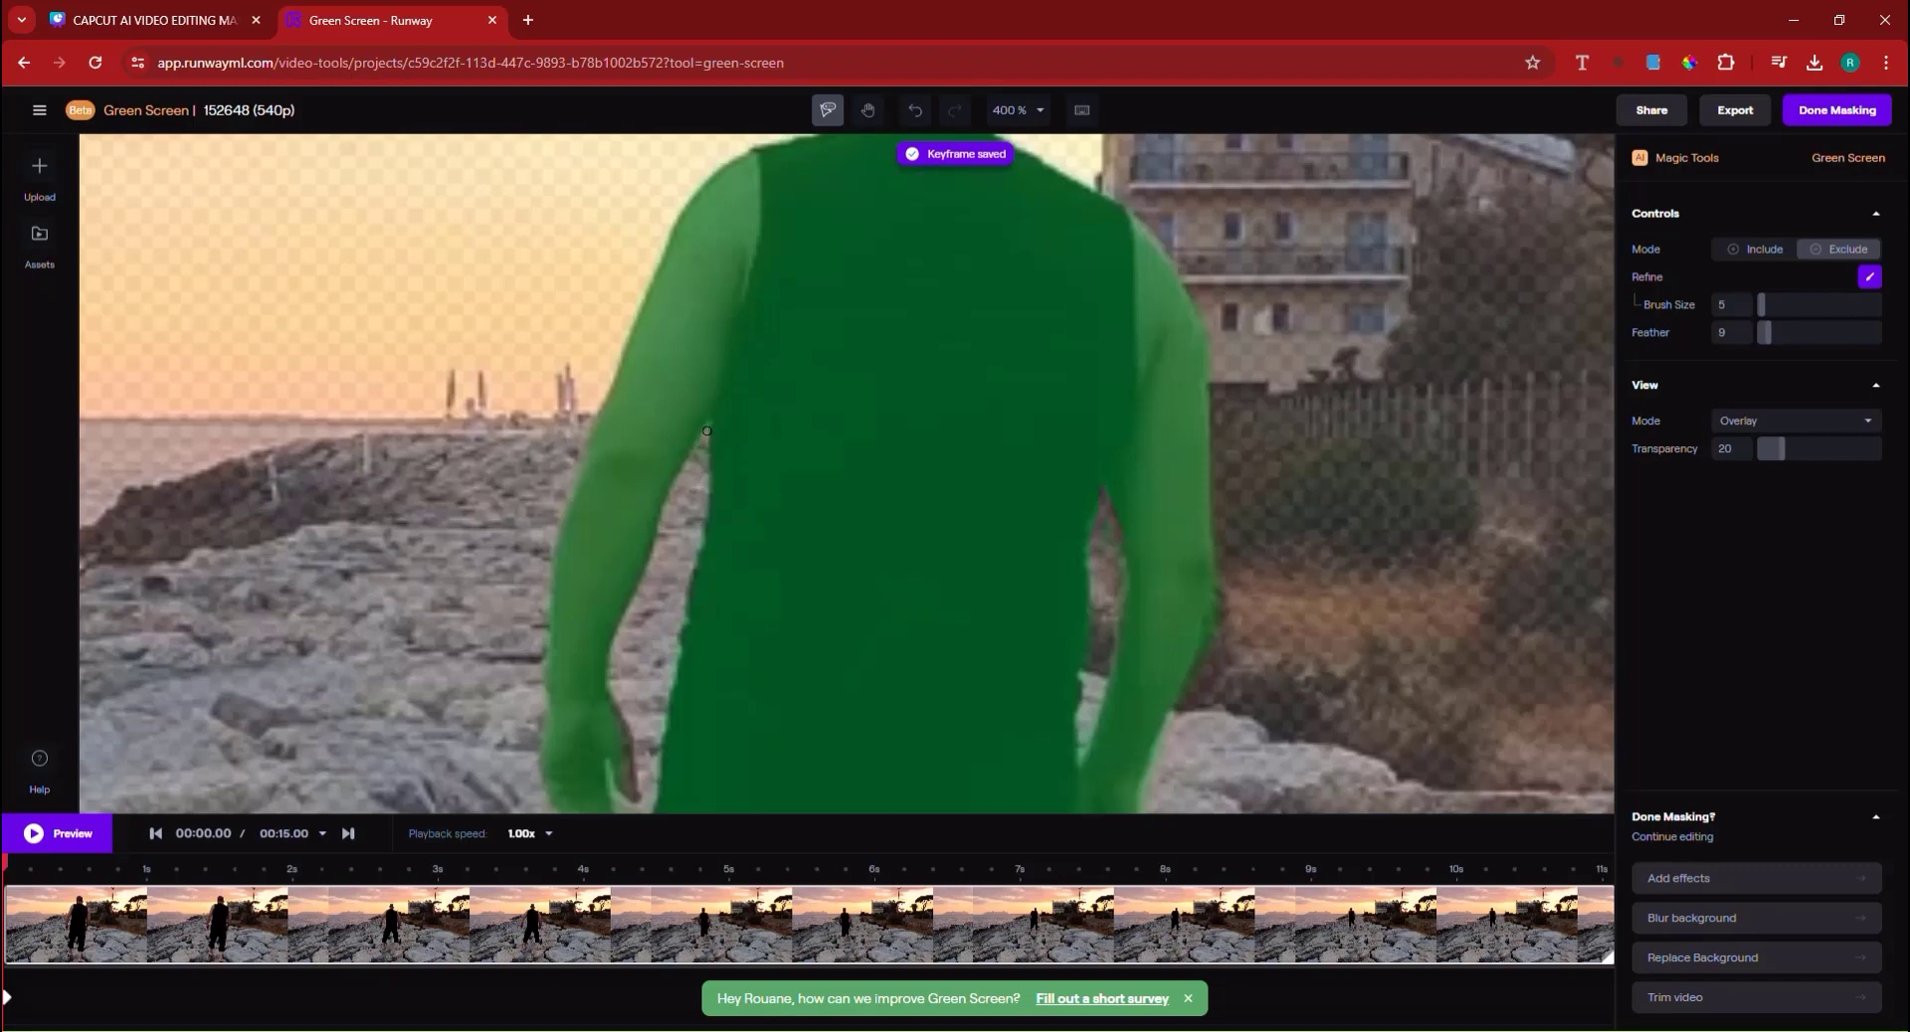
click(1019, 545)
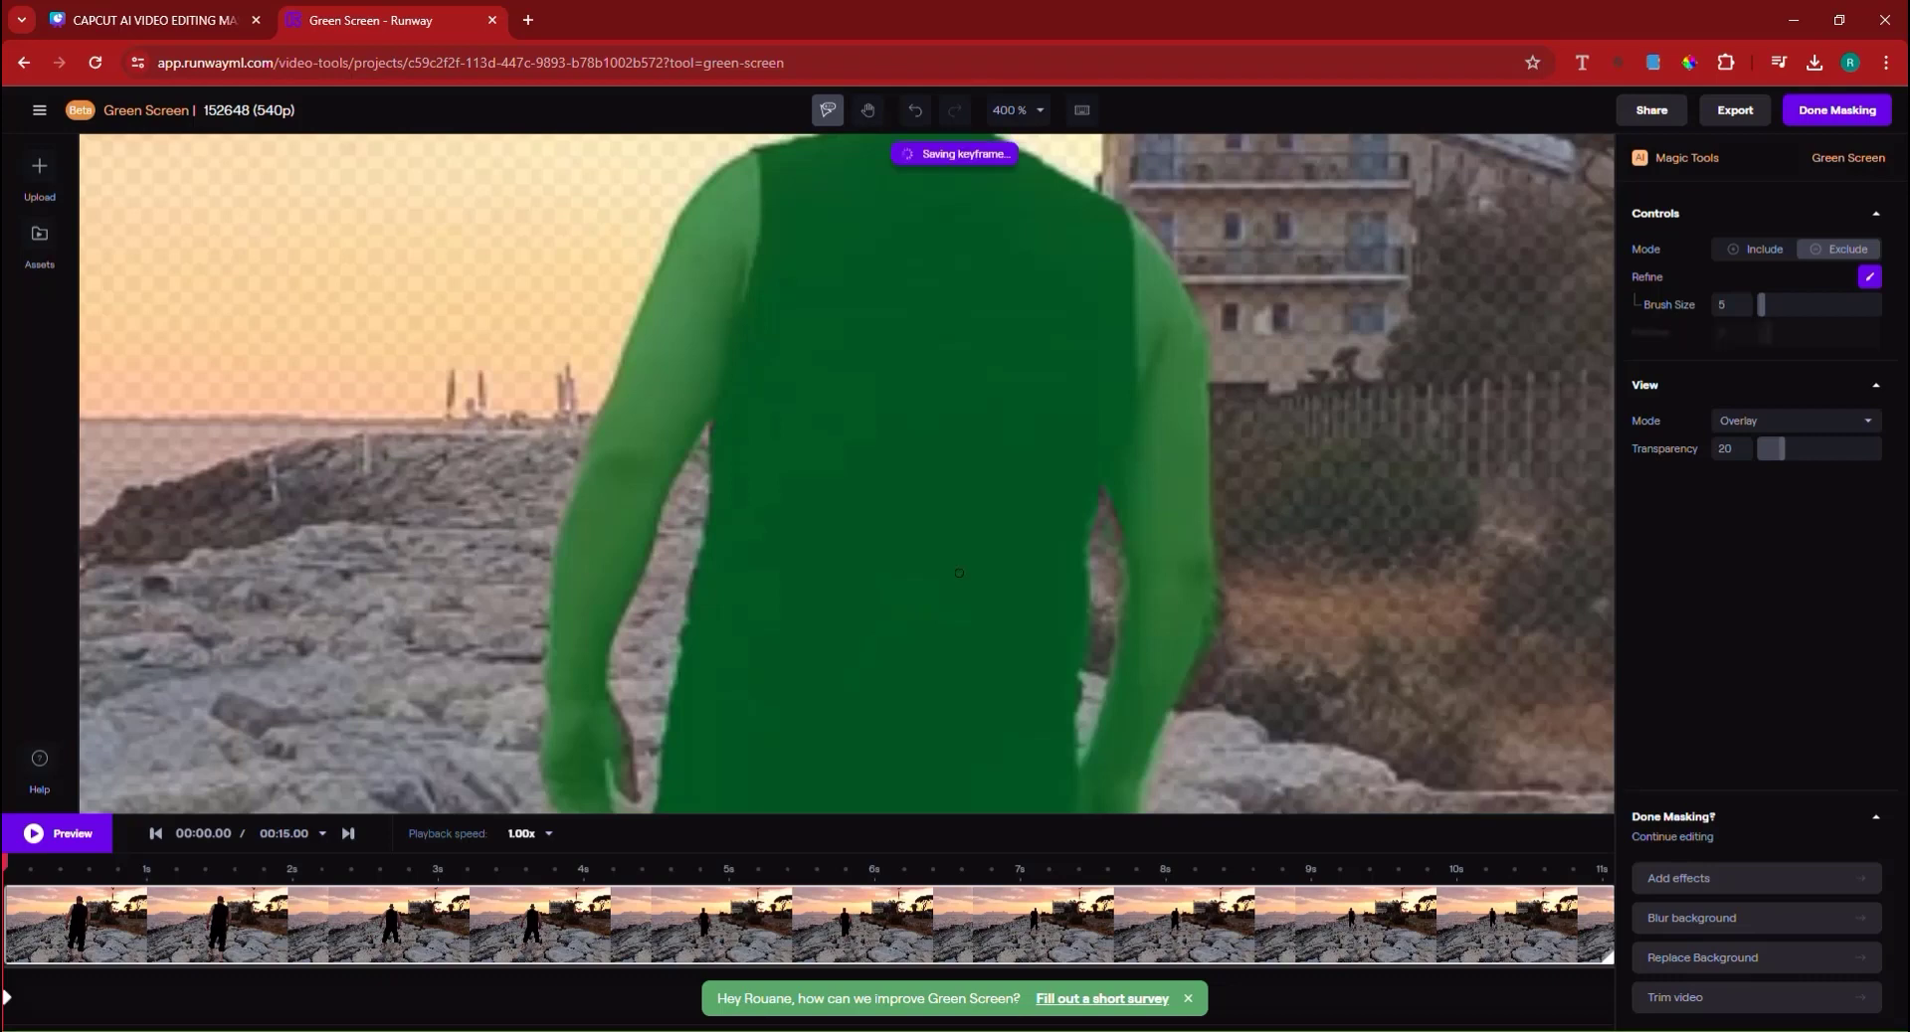
Set the brush size to 9 and exclude the background beside the man's left hand and between his right forearm and hip.
scroll(1020, 545, down, 2)
scroll(1020, 545, down, 8)
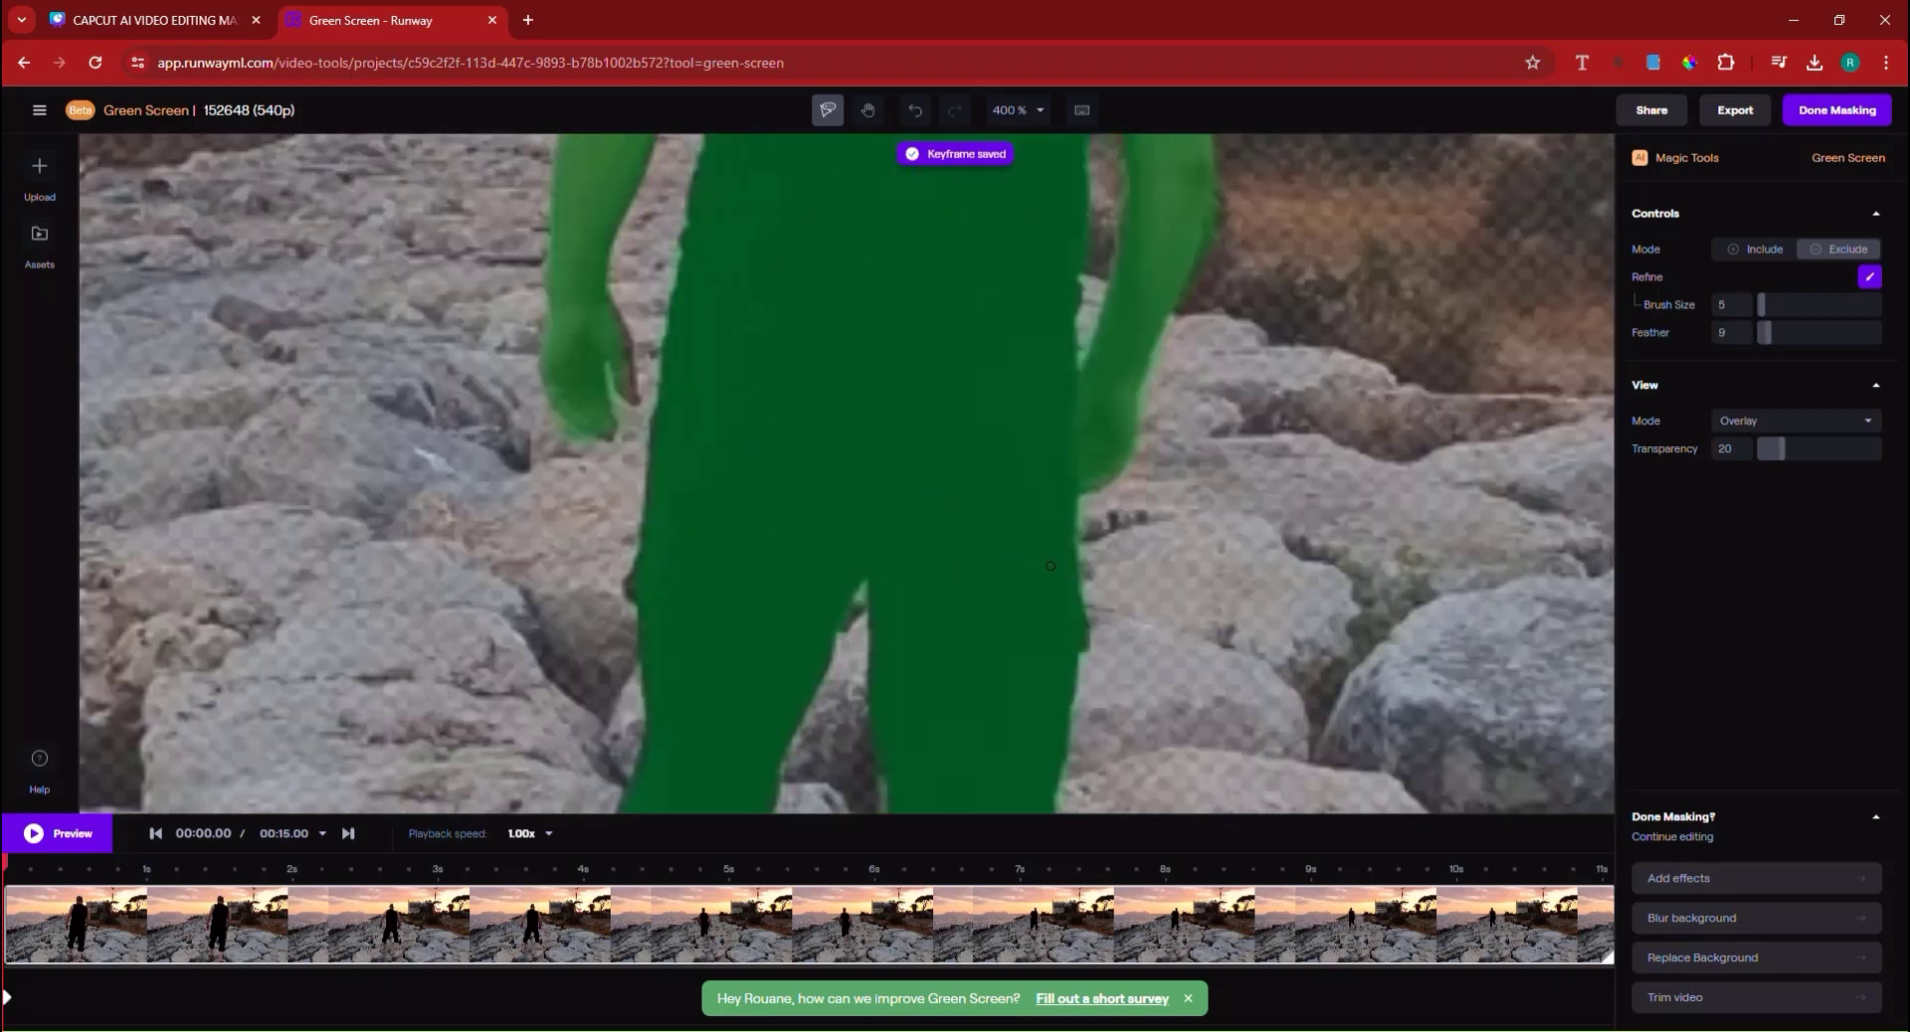
scroll(1091, 494, down, 4)
scroll(577, 370, up, 4)
scroll(614, 464, up, 2)
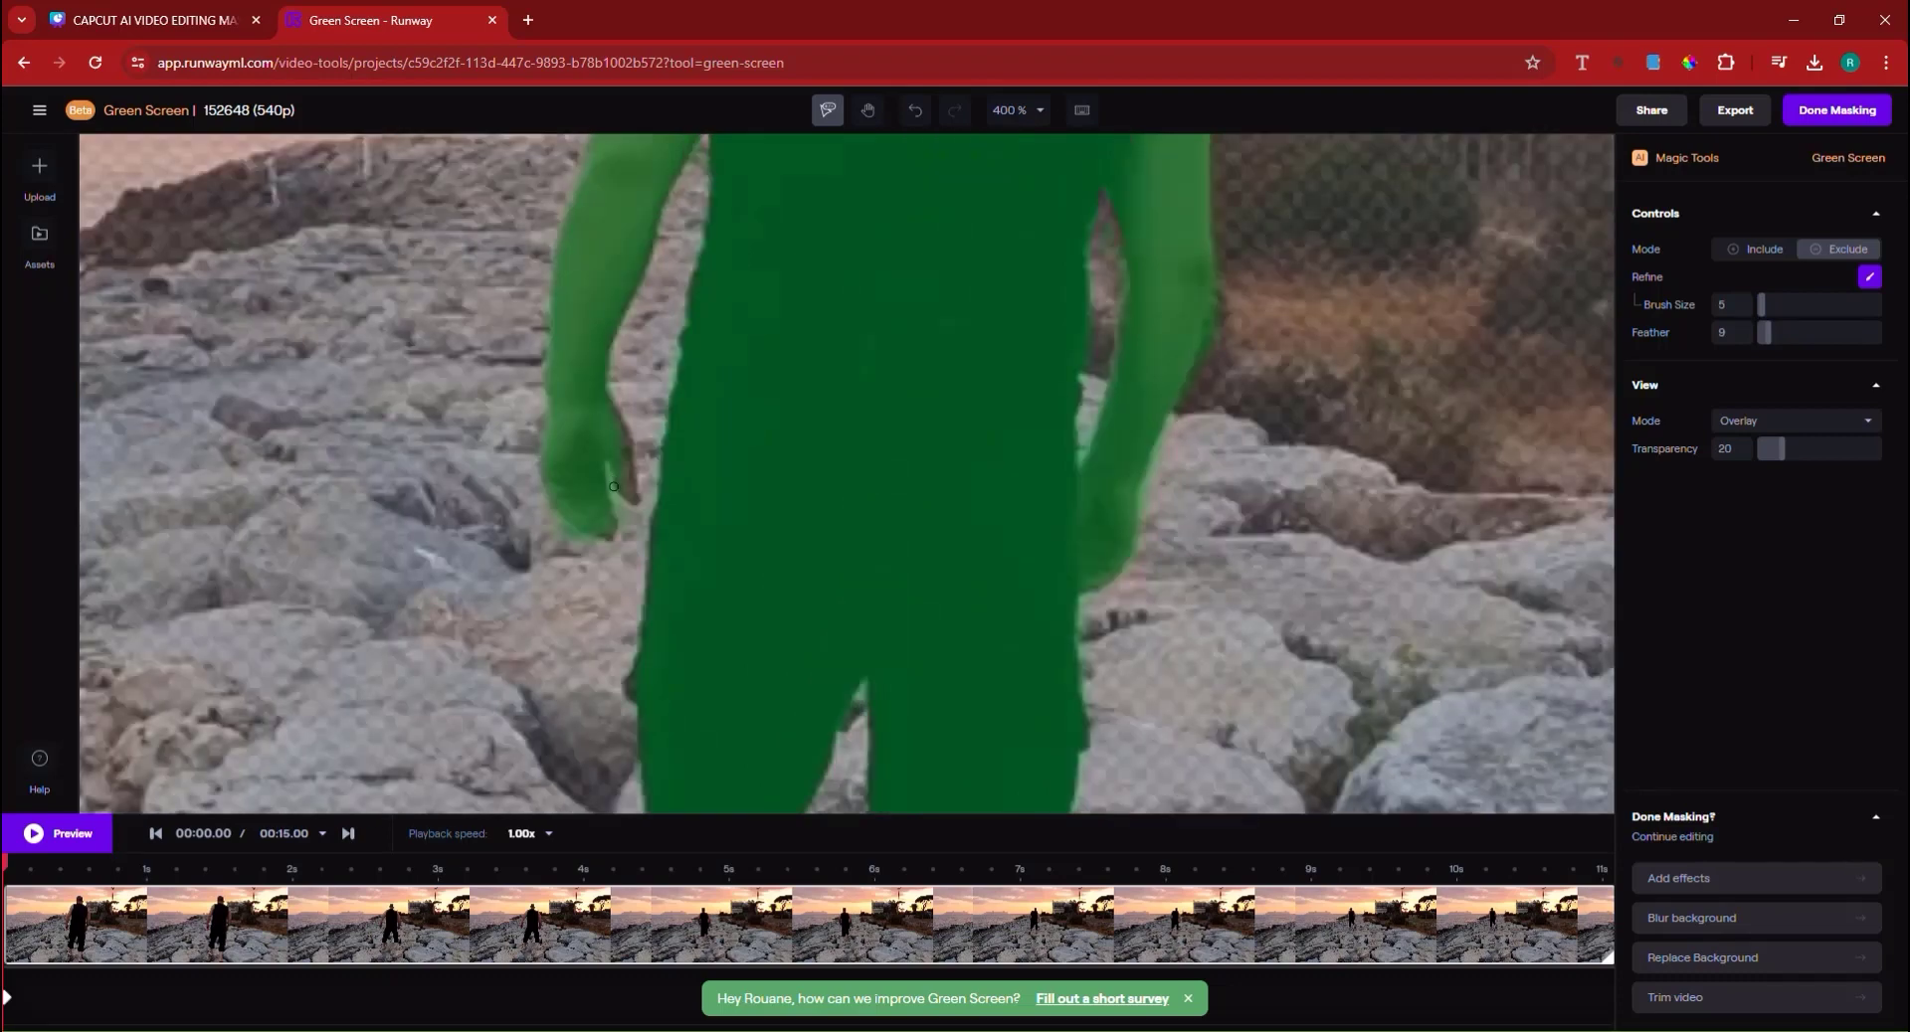
drag(1761, 304, 1766, 305)
drag(587, 538, 594, 543)
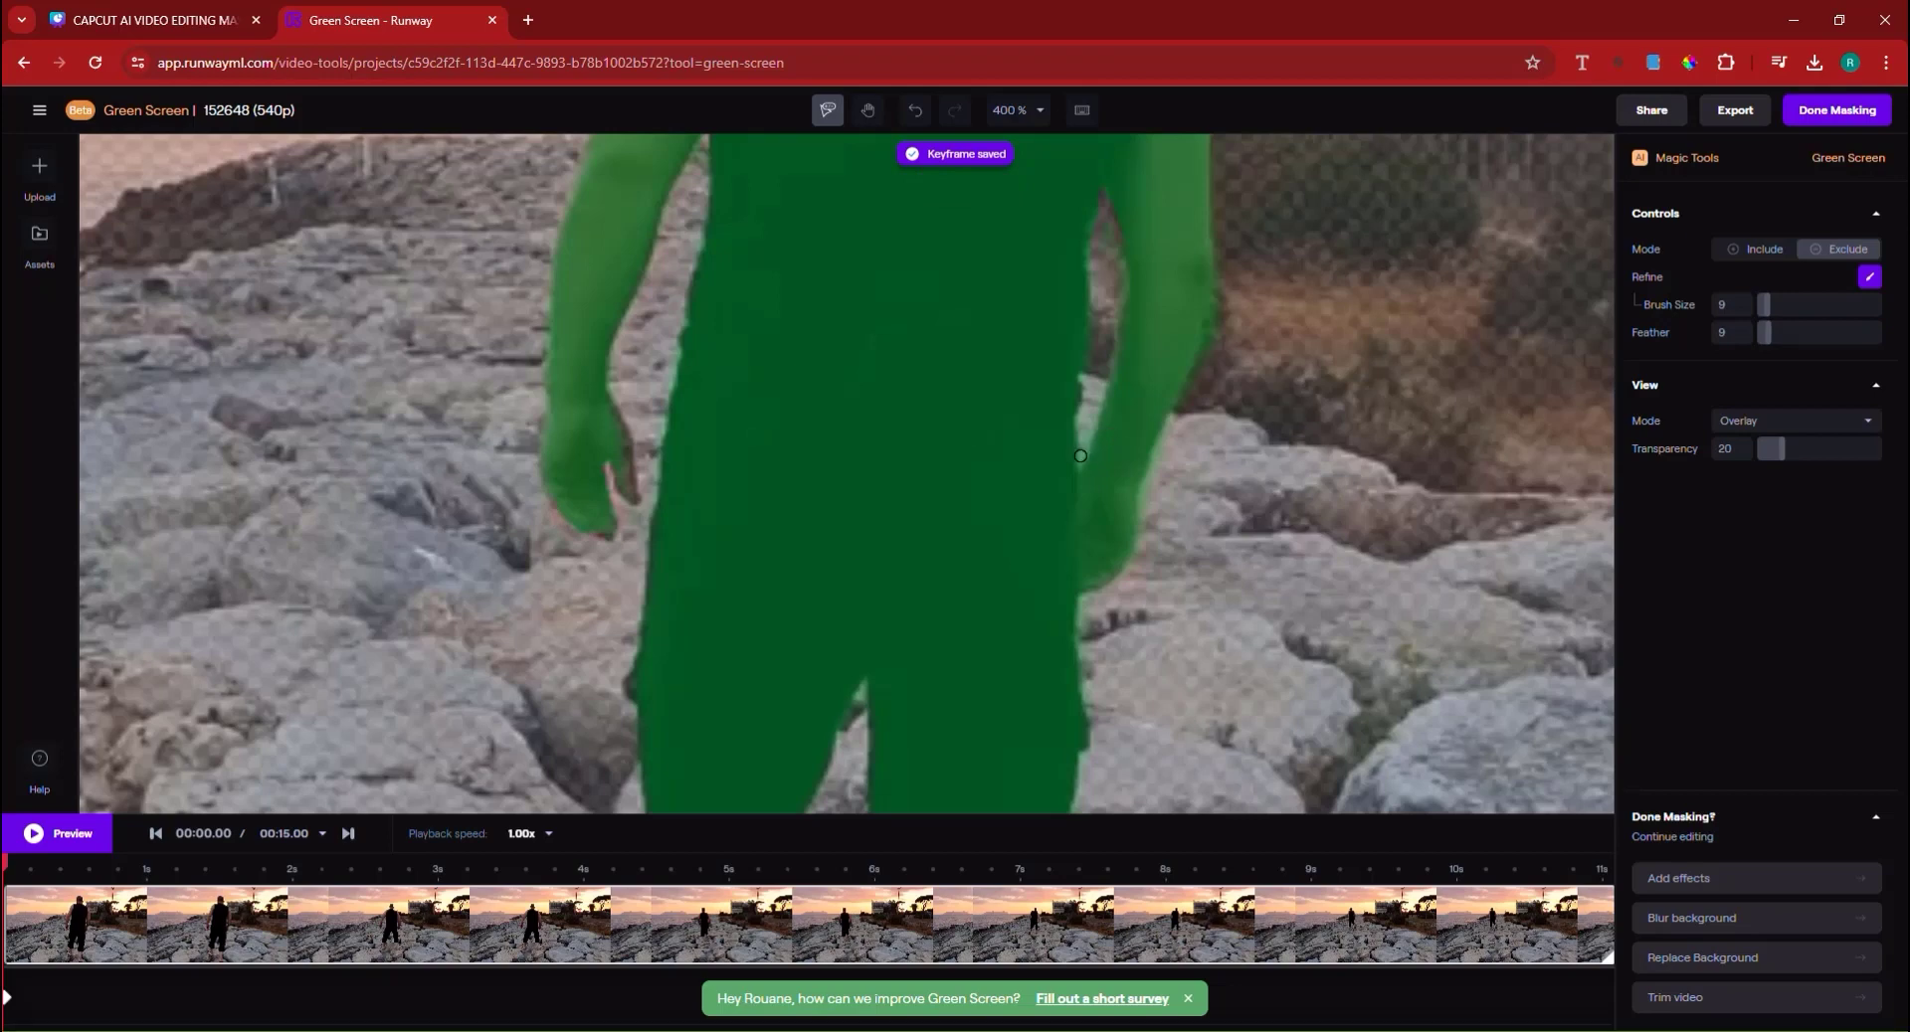
drag(1079, 435, 1075, 461)
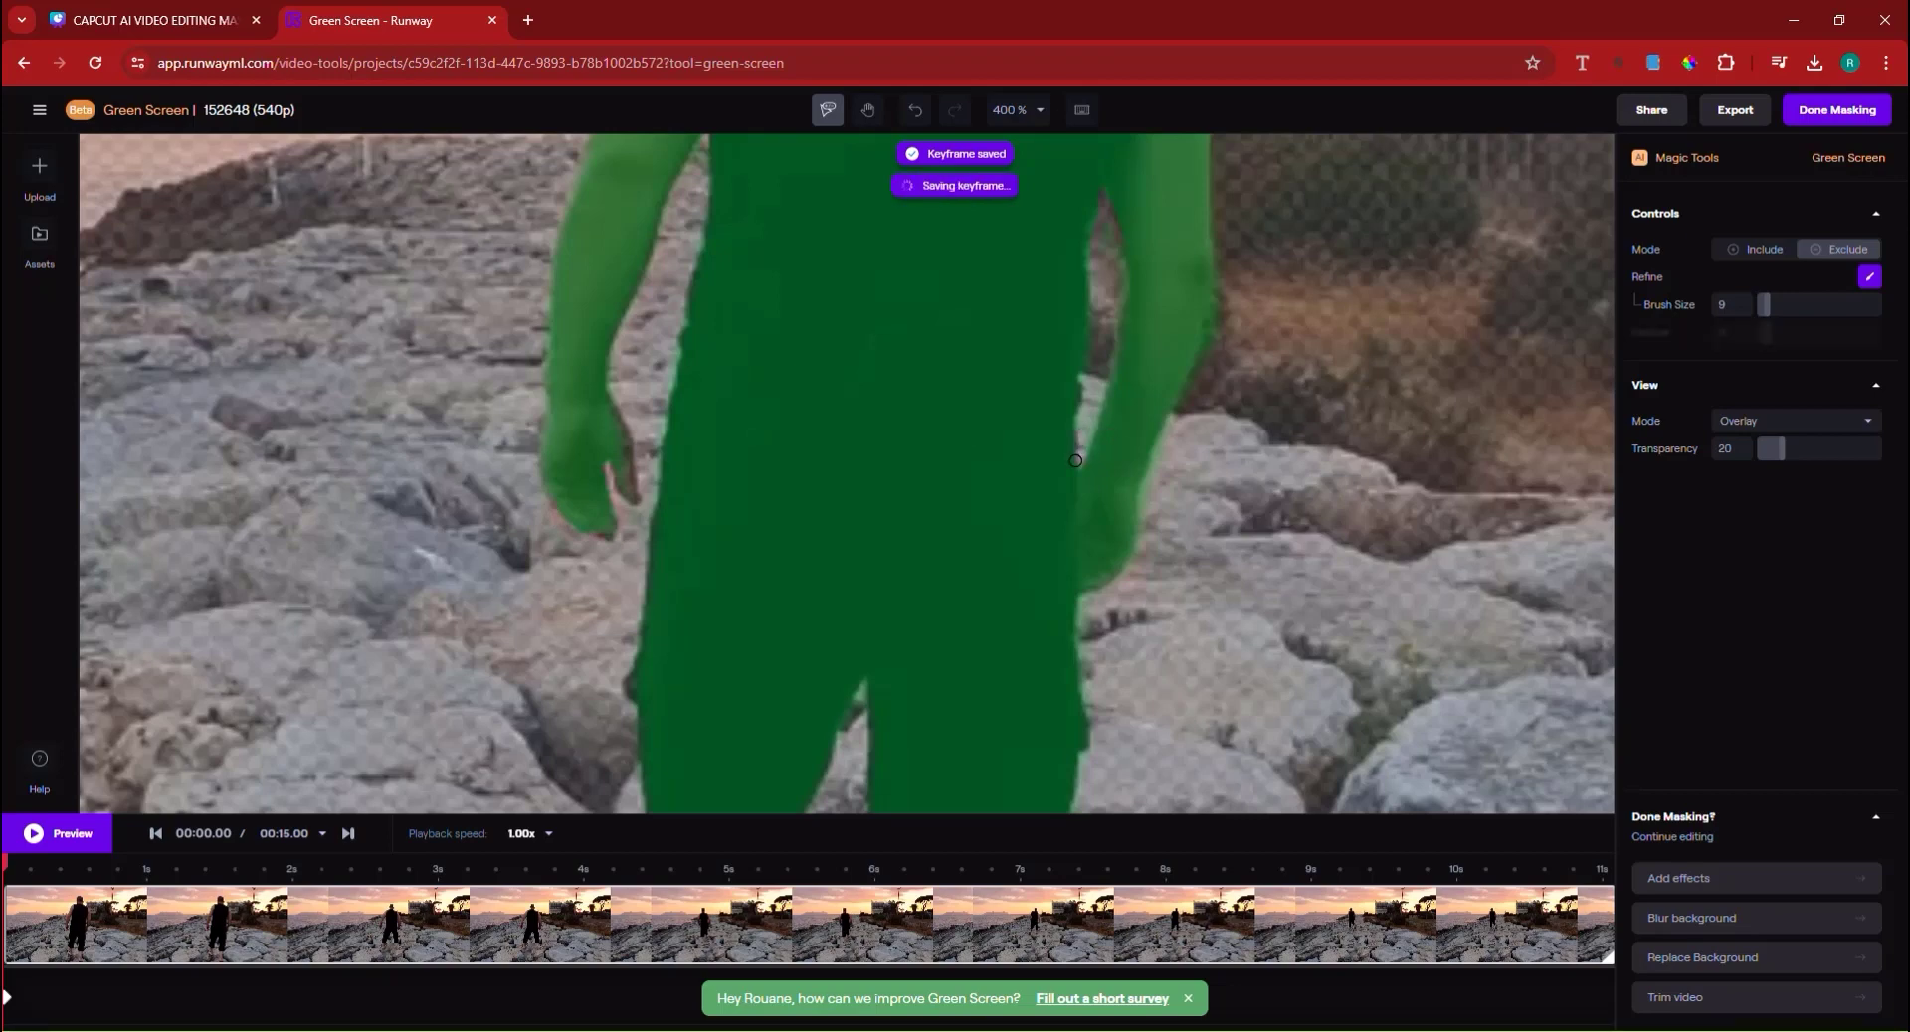
Exclude the background between the man's legs and along the inner edge of his left heel.
scroll(881, 546, down, 3)
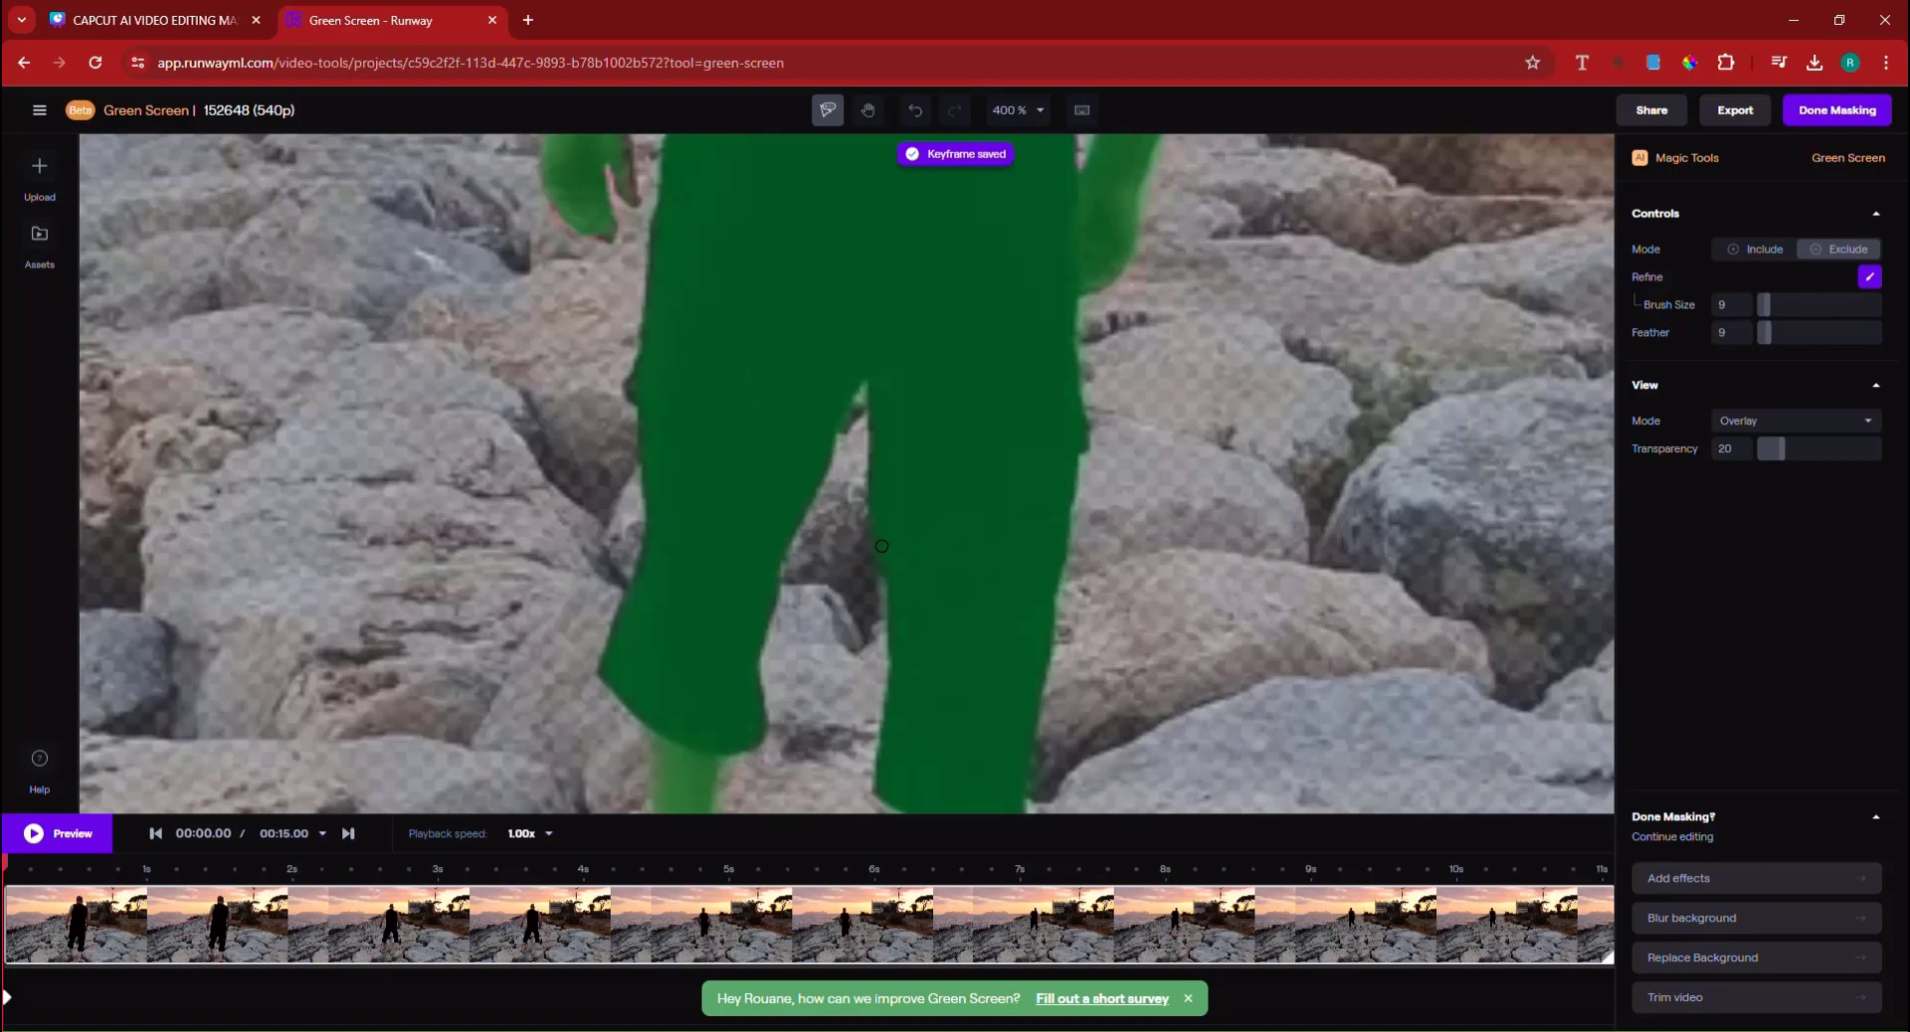
click(861, 400)
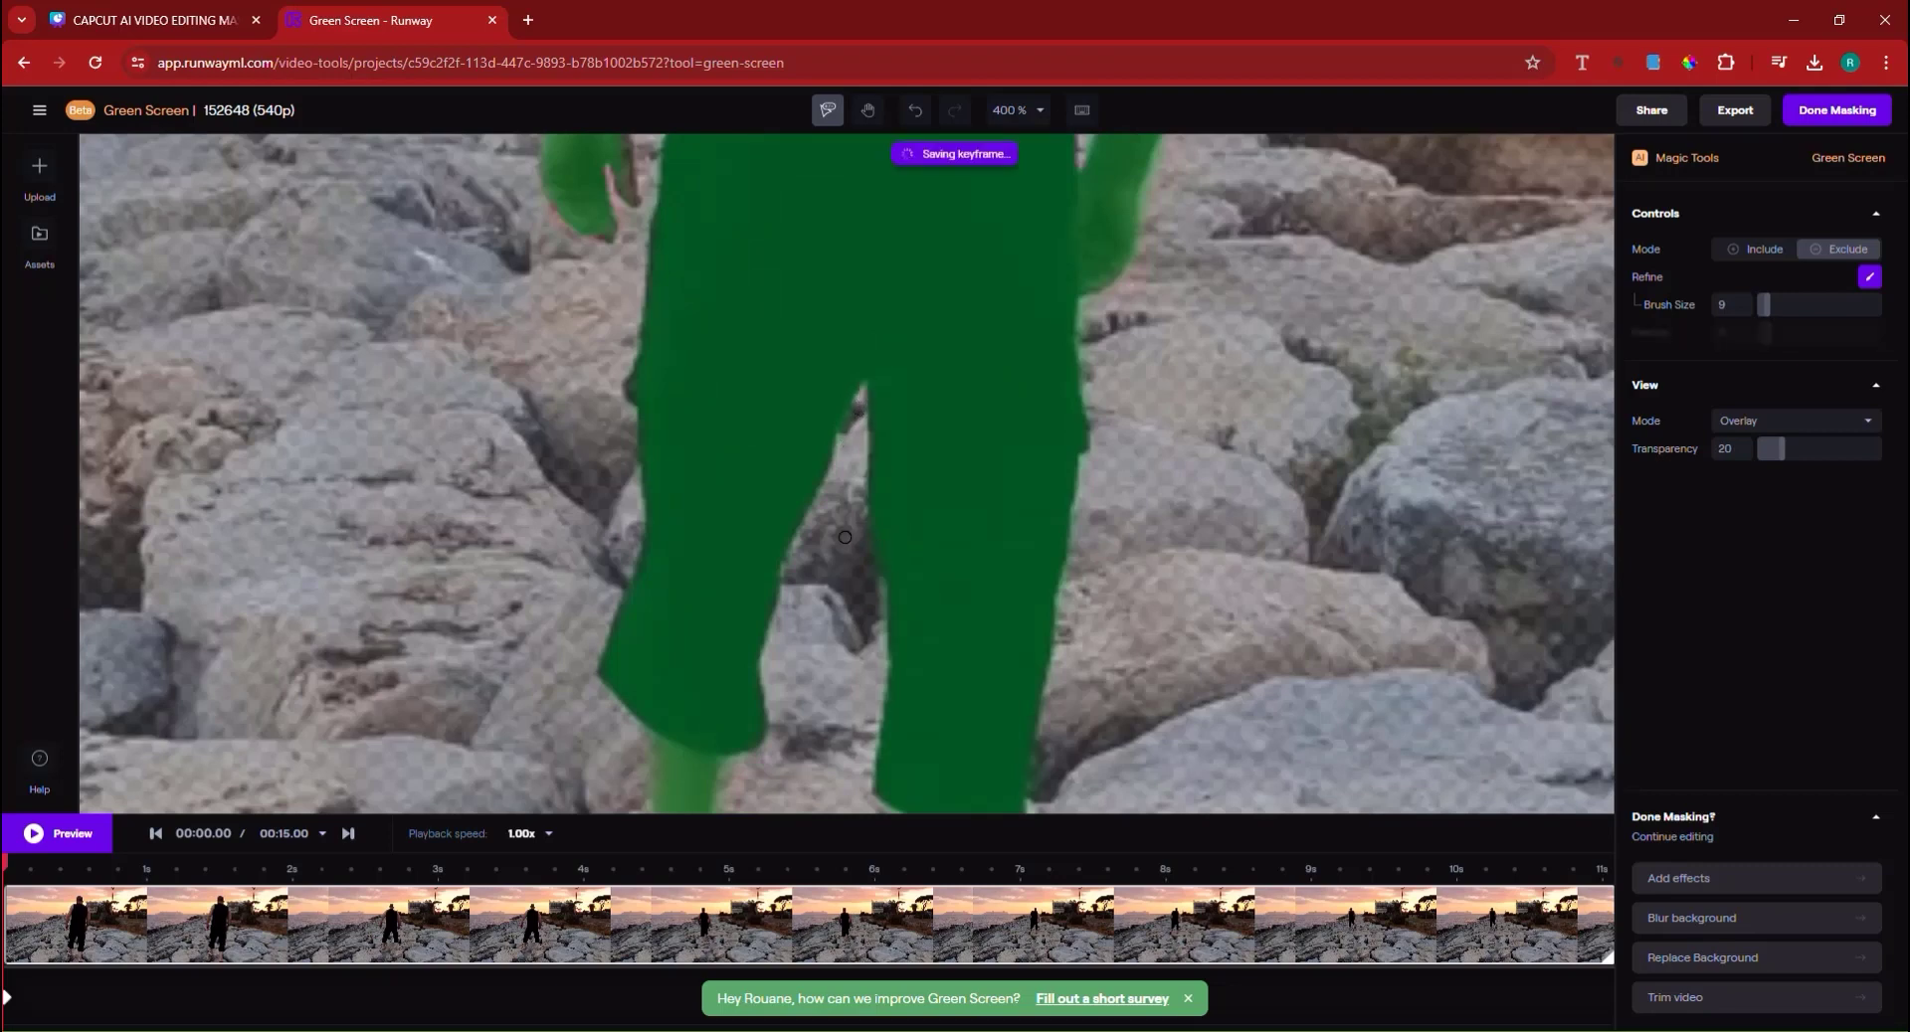
scroll(844, 557, down, 2)
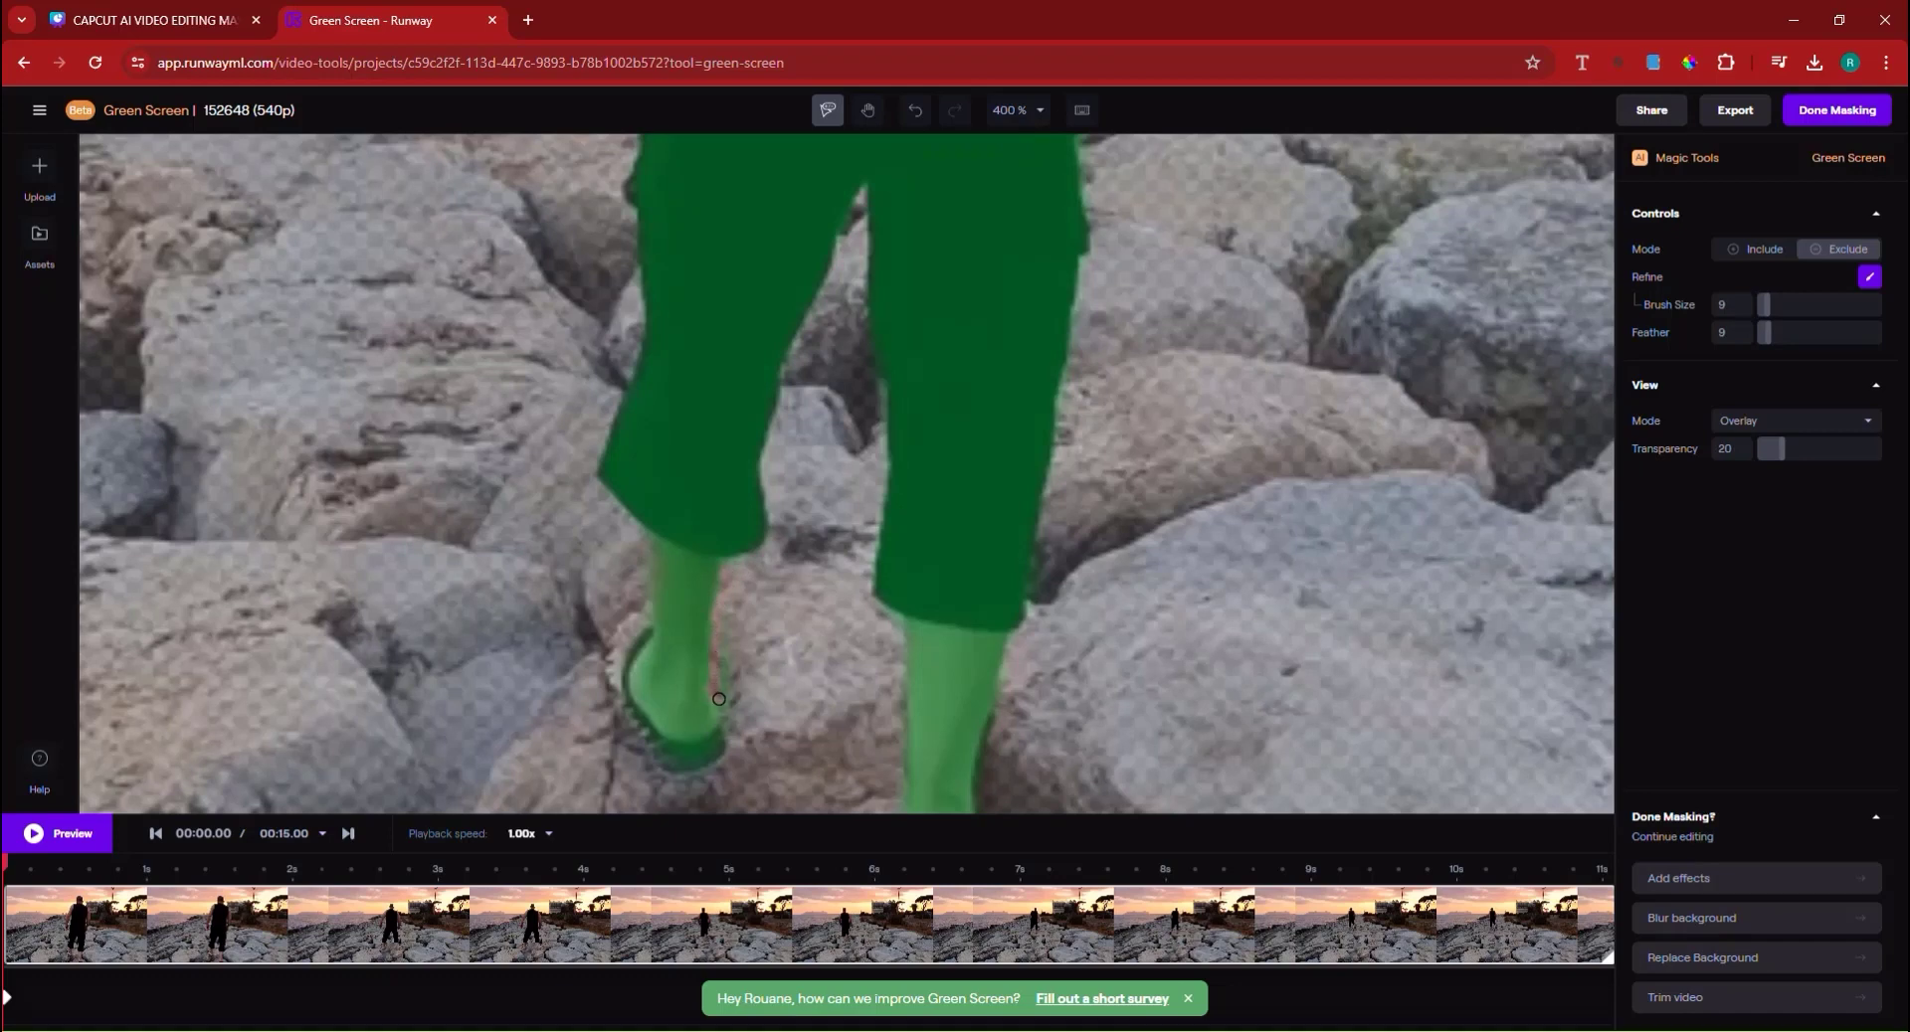
mouse_move(721, 707)
mouse_down()
mouse_move(741, 639)
mouse_move(725, 710)
mouse_up()
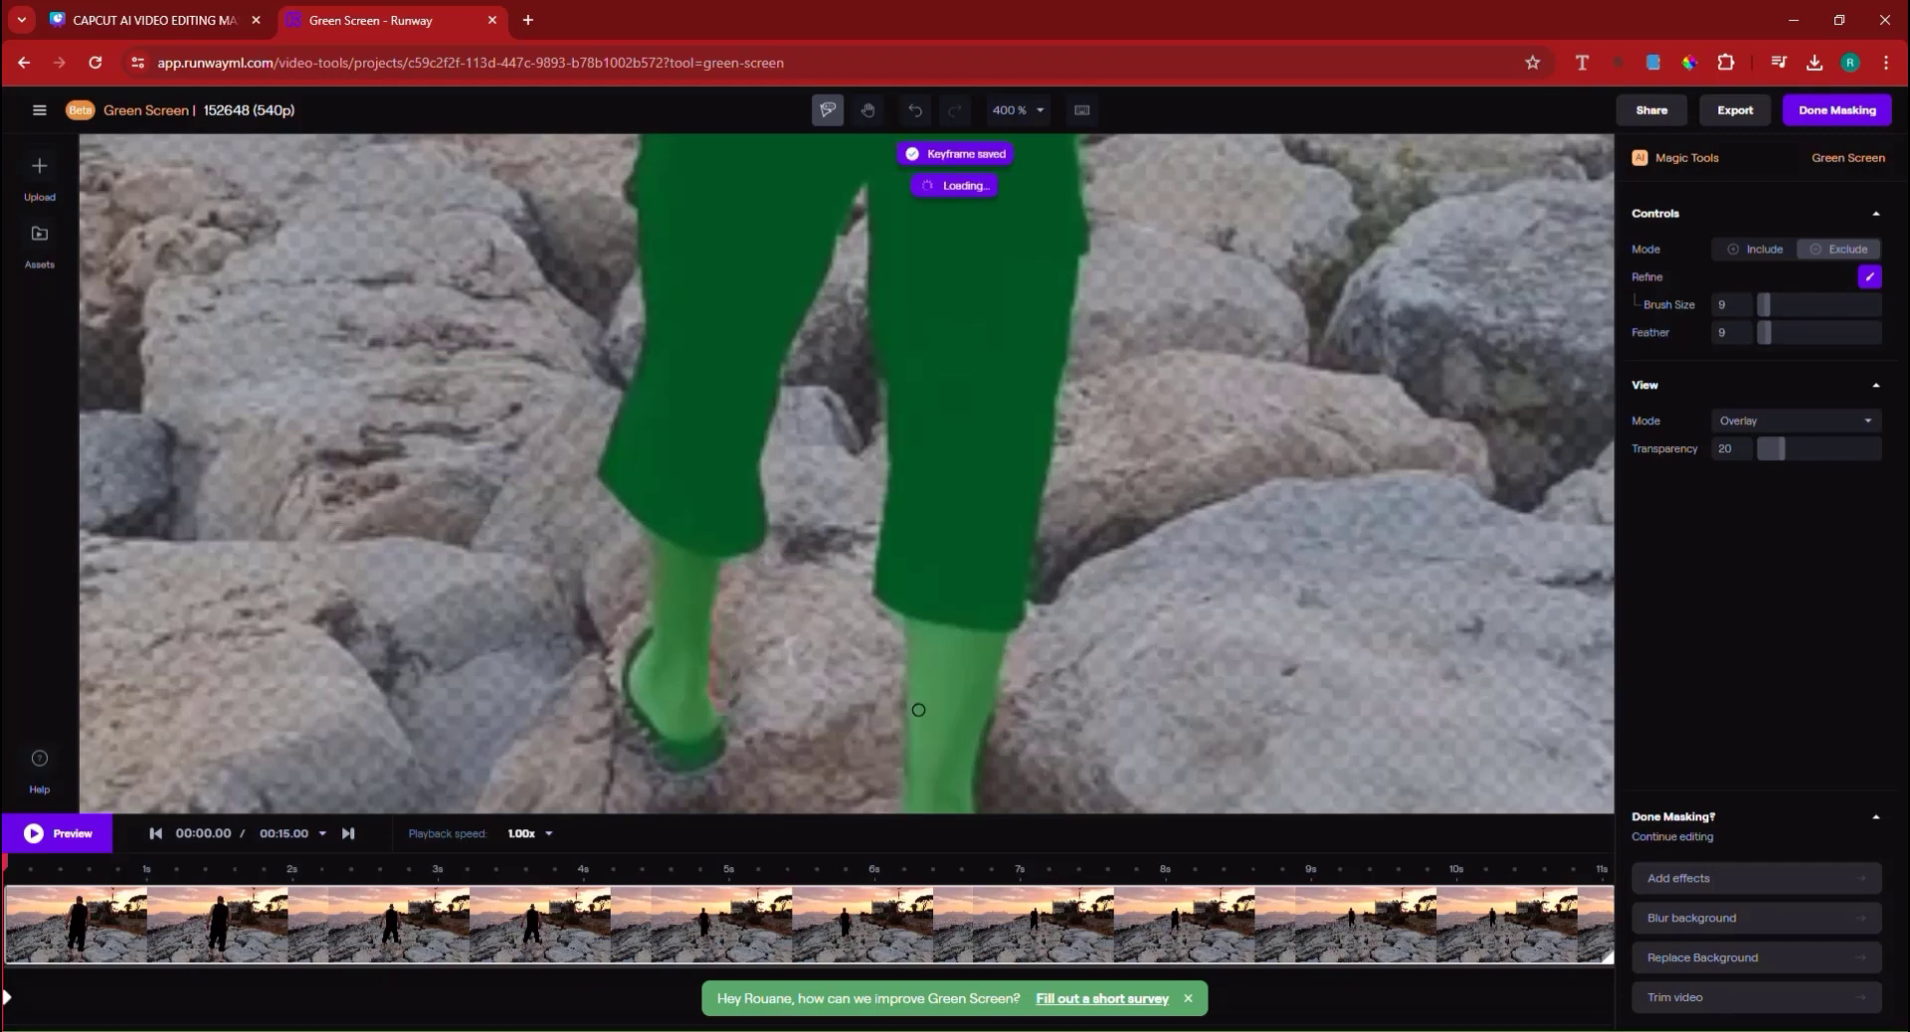
Brush the man's left heel back into the mask in Include mode, and return to Exclude mode.
click(1776, 254)
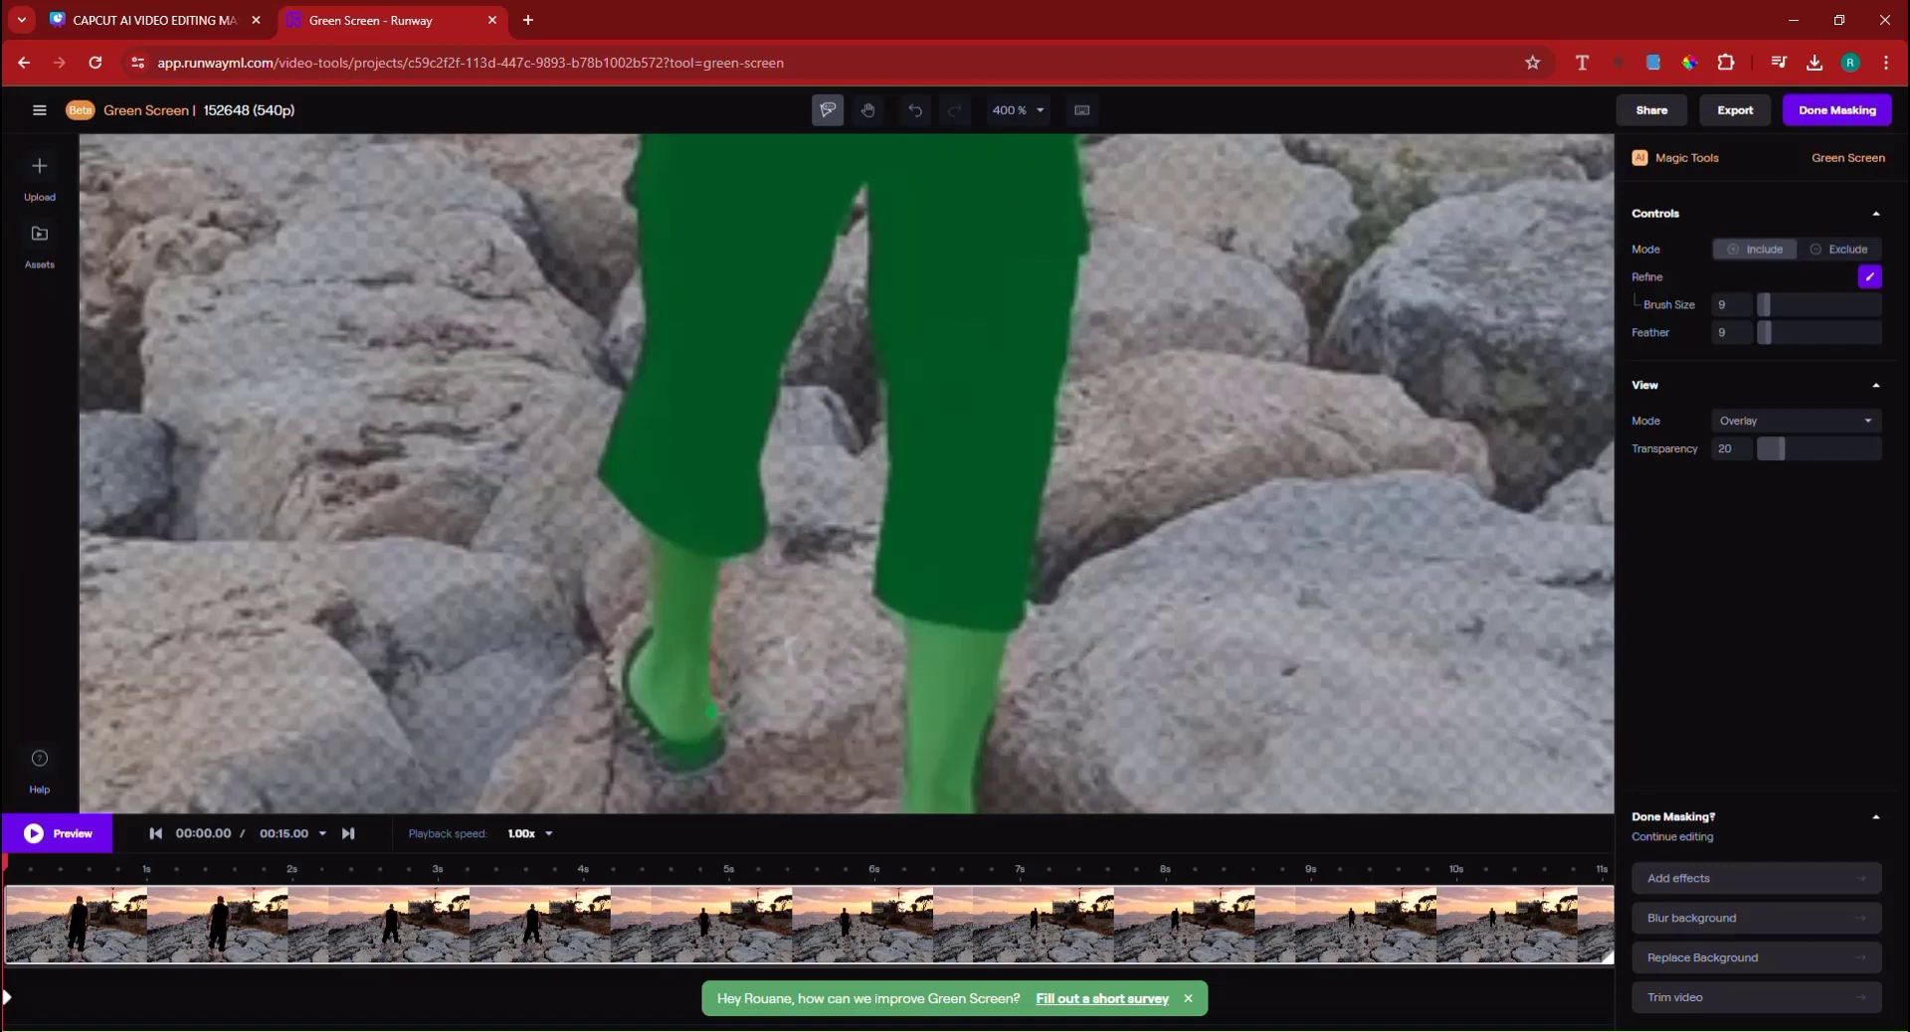
drag(707, 725, 668, 729)
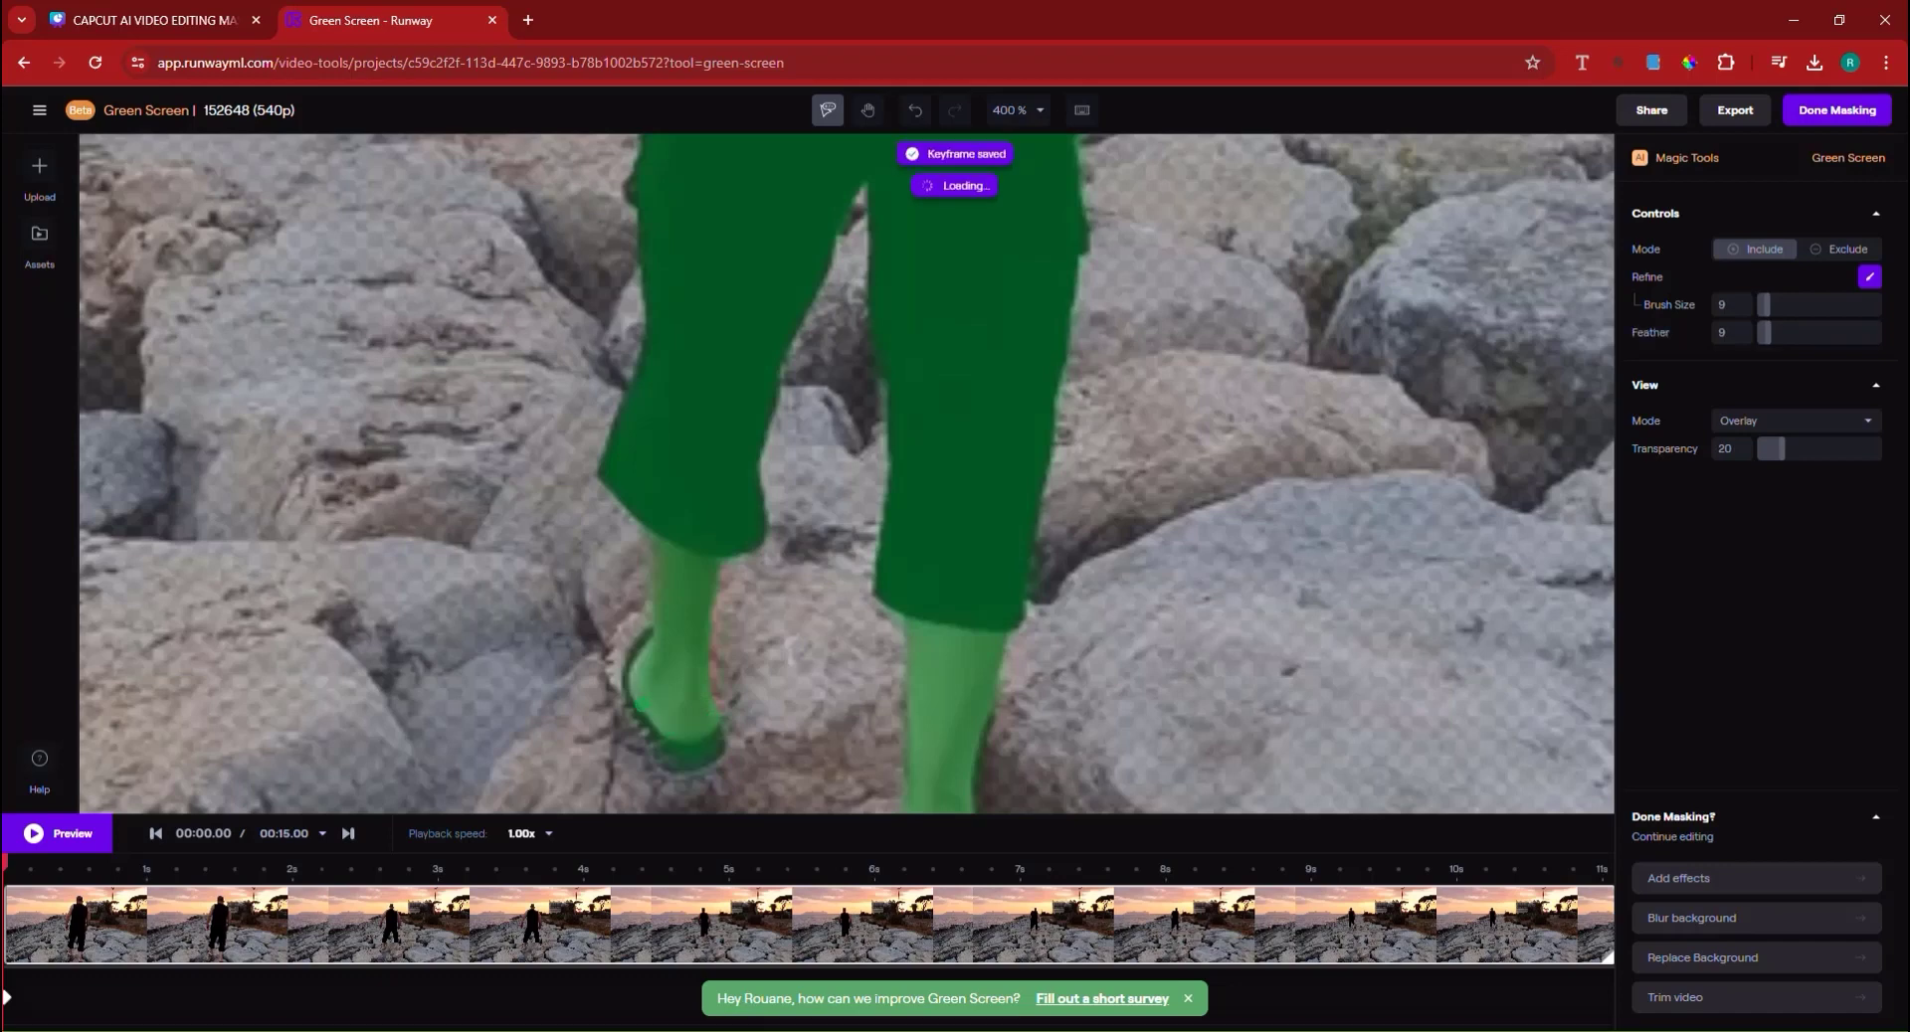
click(1840, 249)
Check the refined mask from feet to head, preview the masked clip and move the playhead to about 7.24 s.
scroll(709, 709, down, 2)
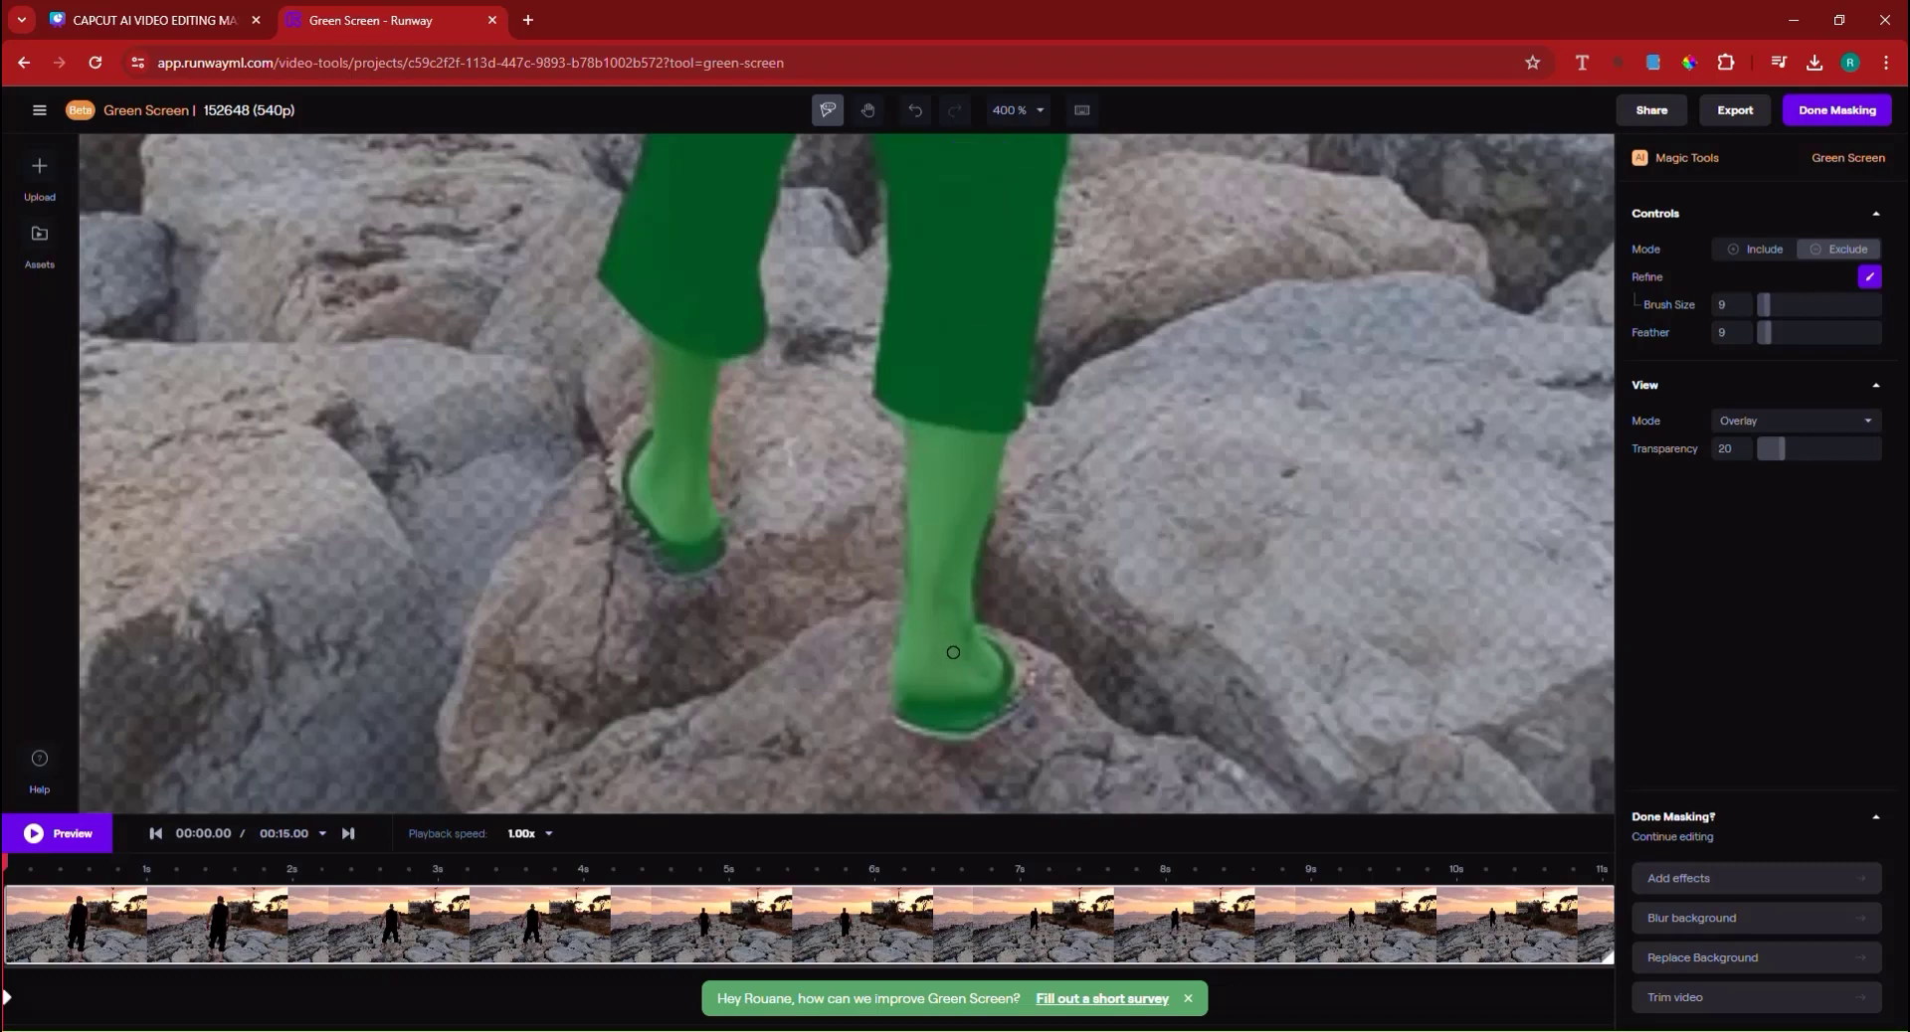
scroll(950, 648, up, 5)
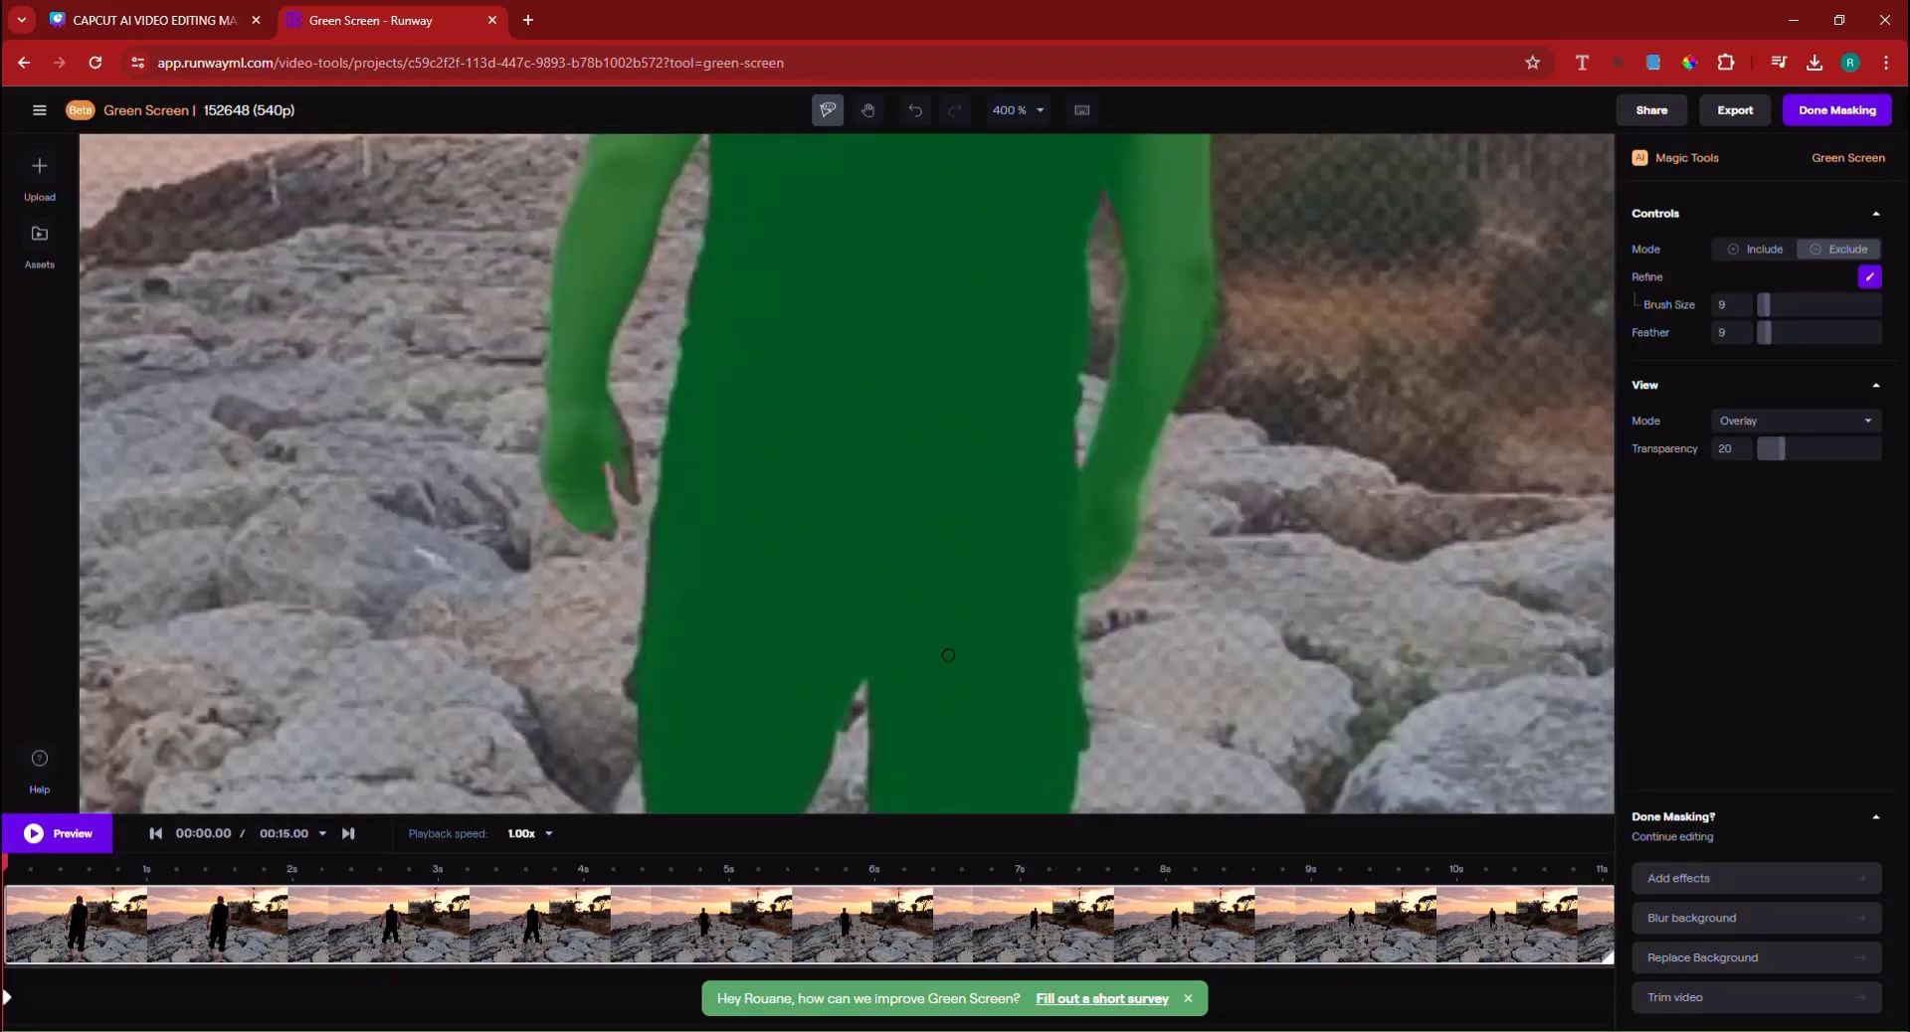
scroll(1144, 616, up, 6)
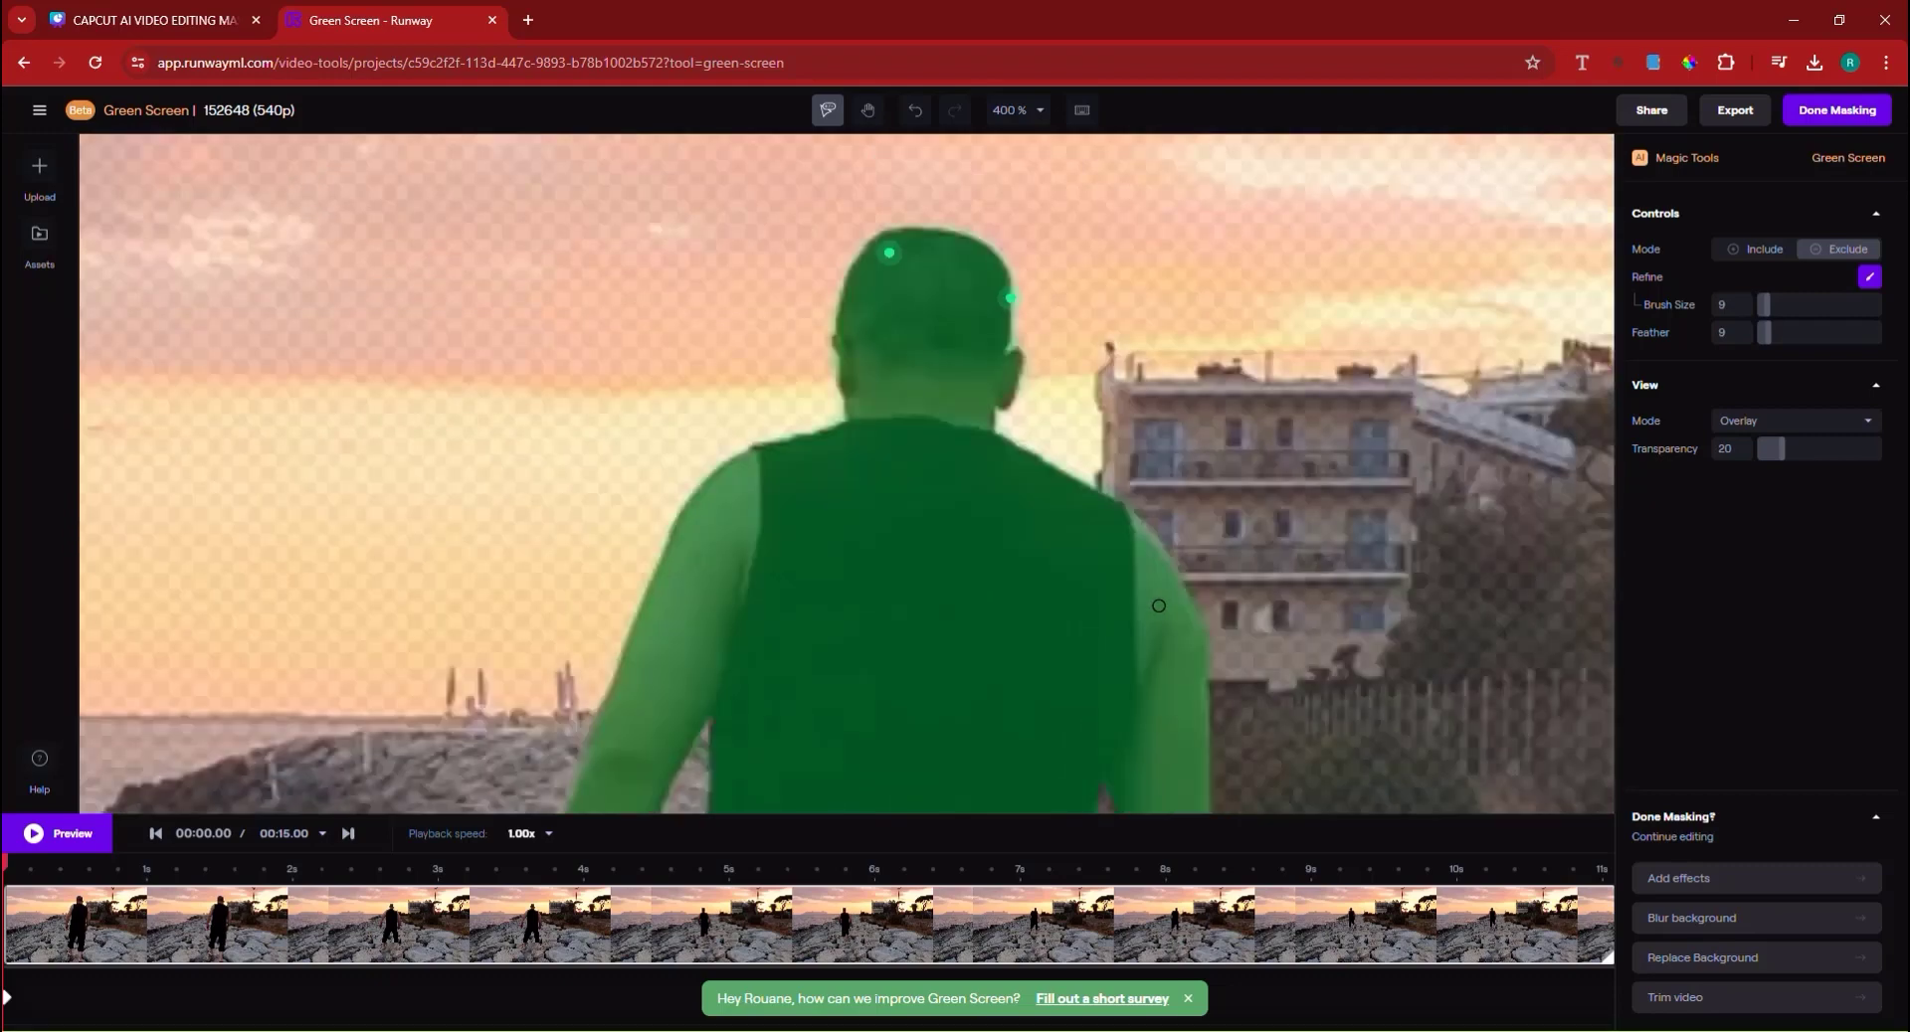
scroll(1159, 606, down, 2)
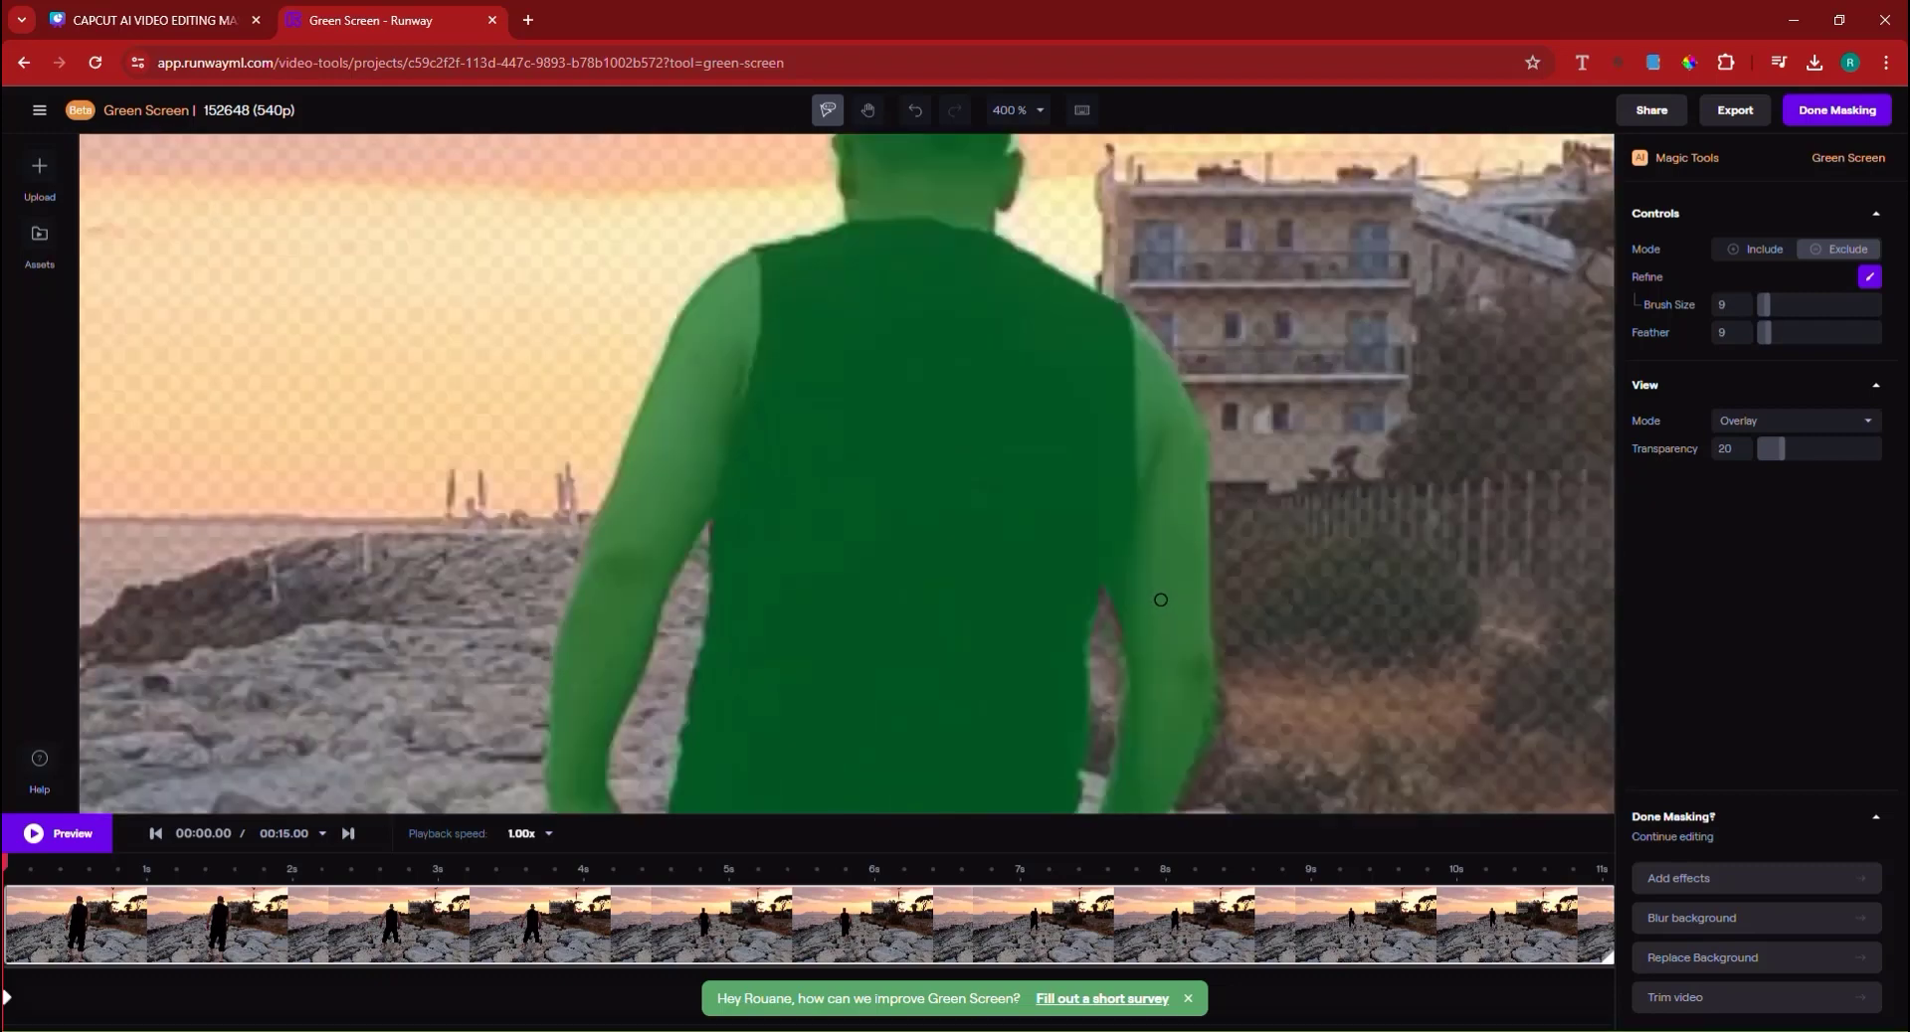
scroll(1160, 600, up, 3)
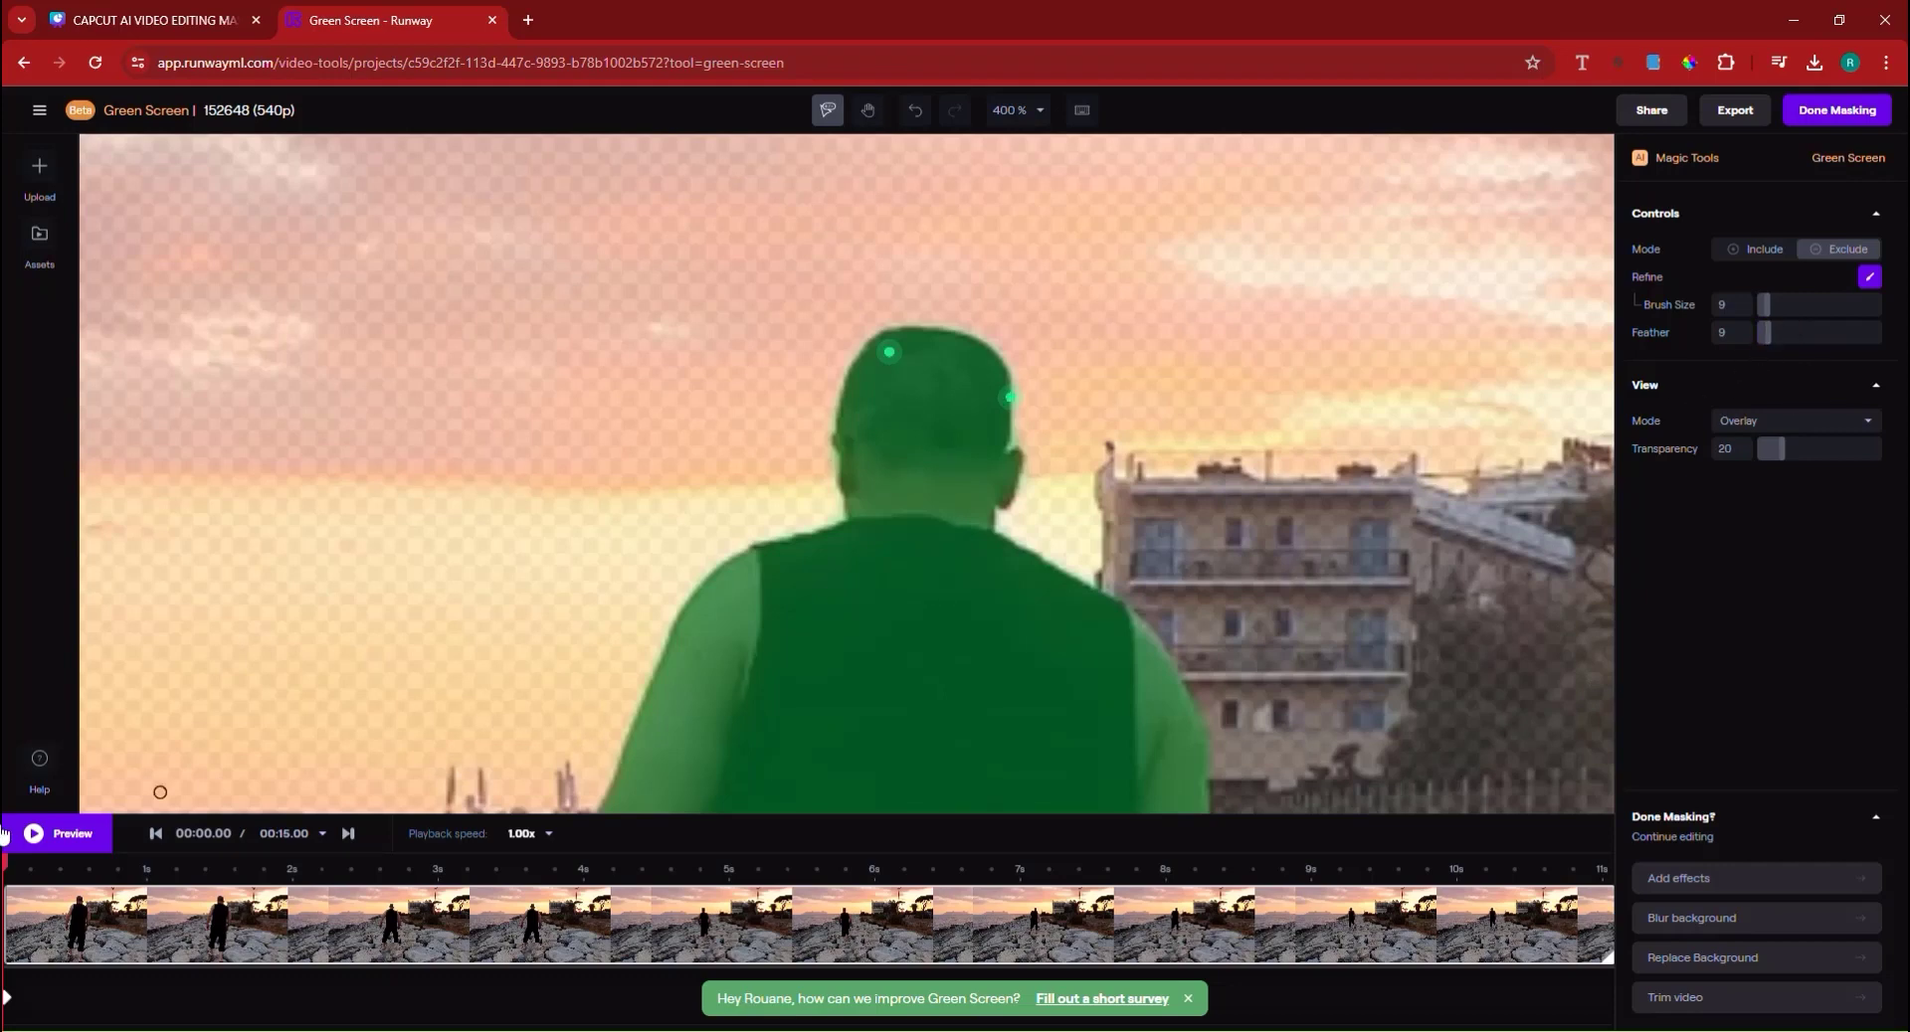
click(60, 835)
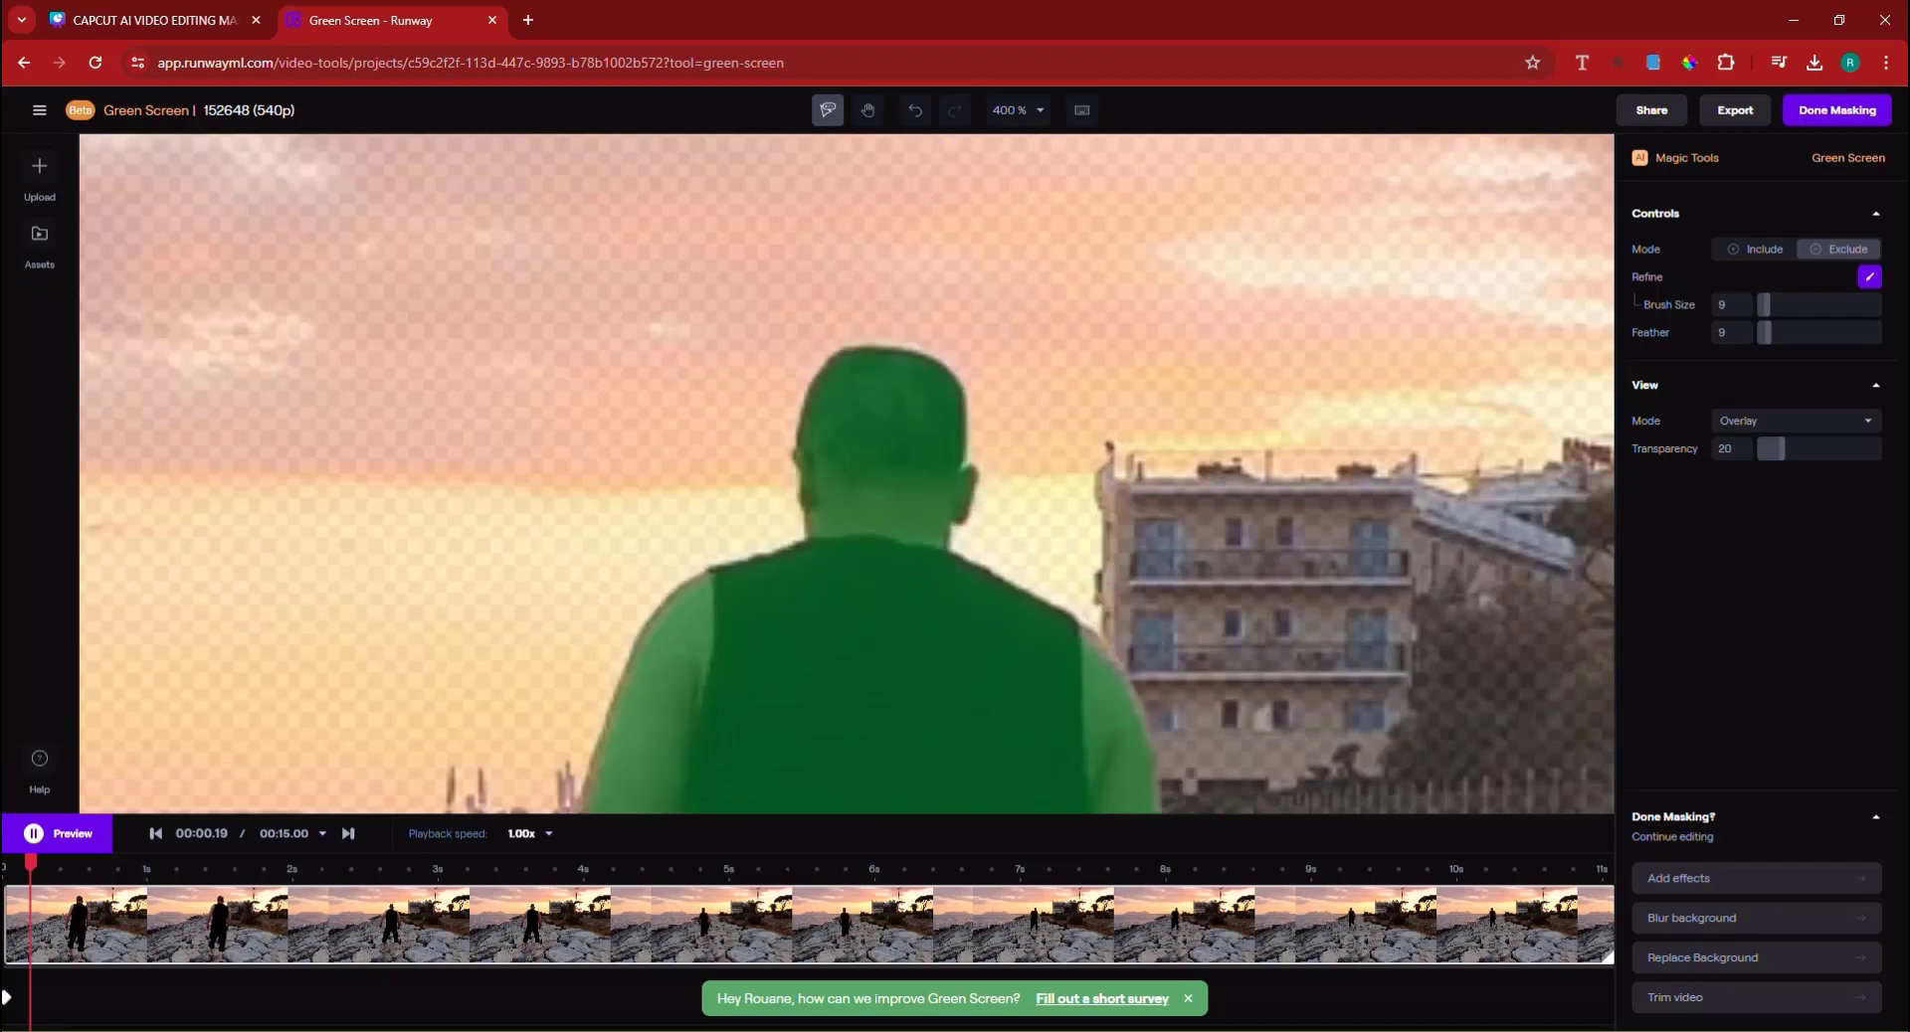
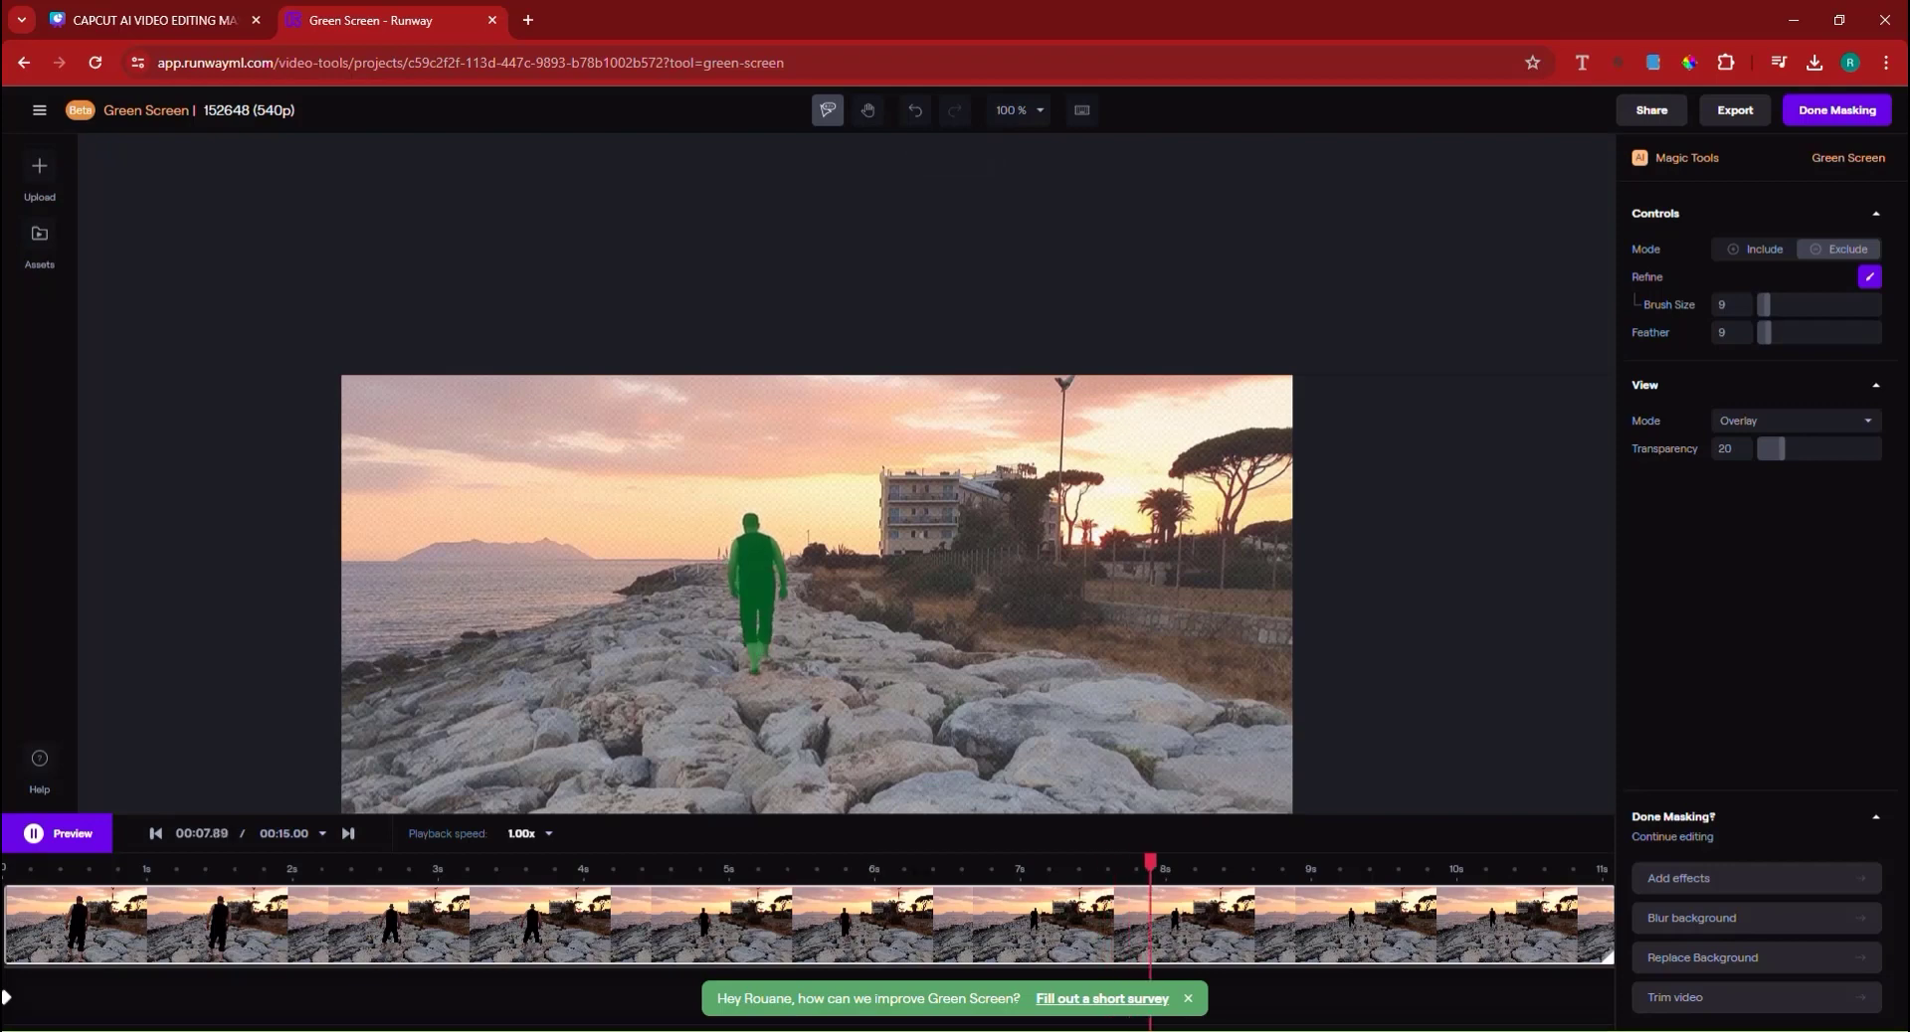
click(1323, 863)
drag(1323, 864, 1055, 864)
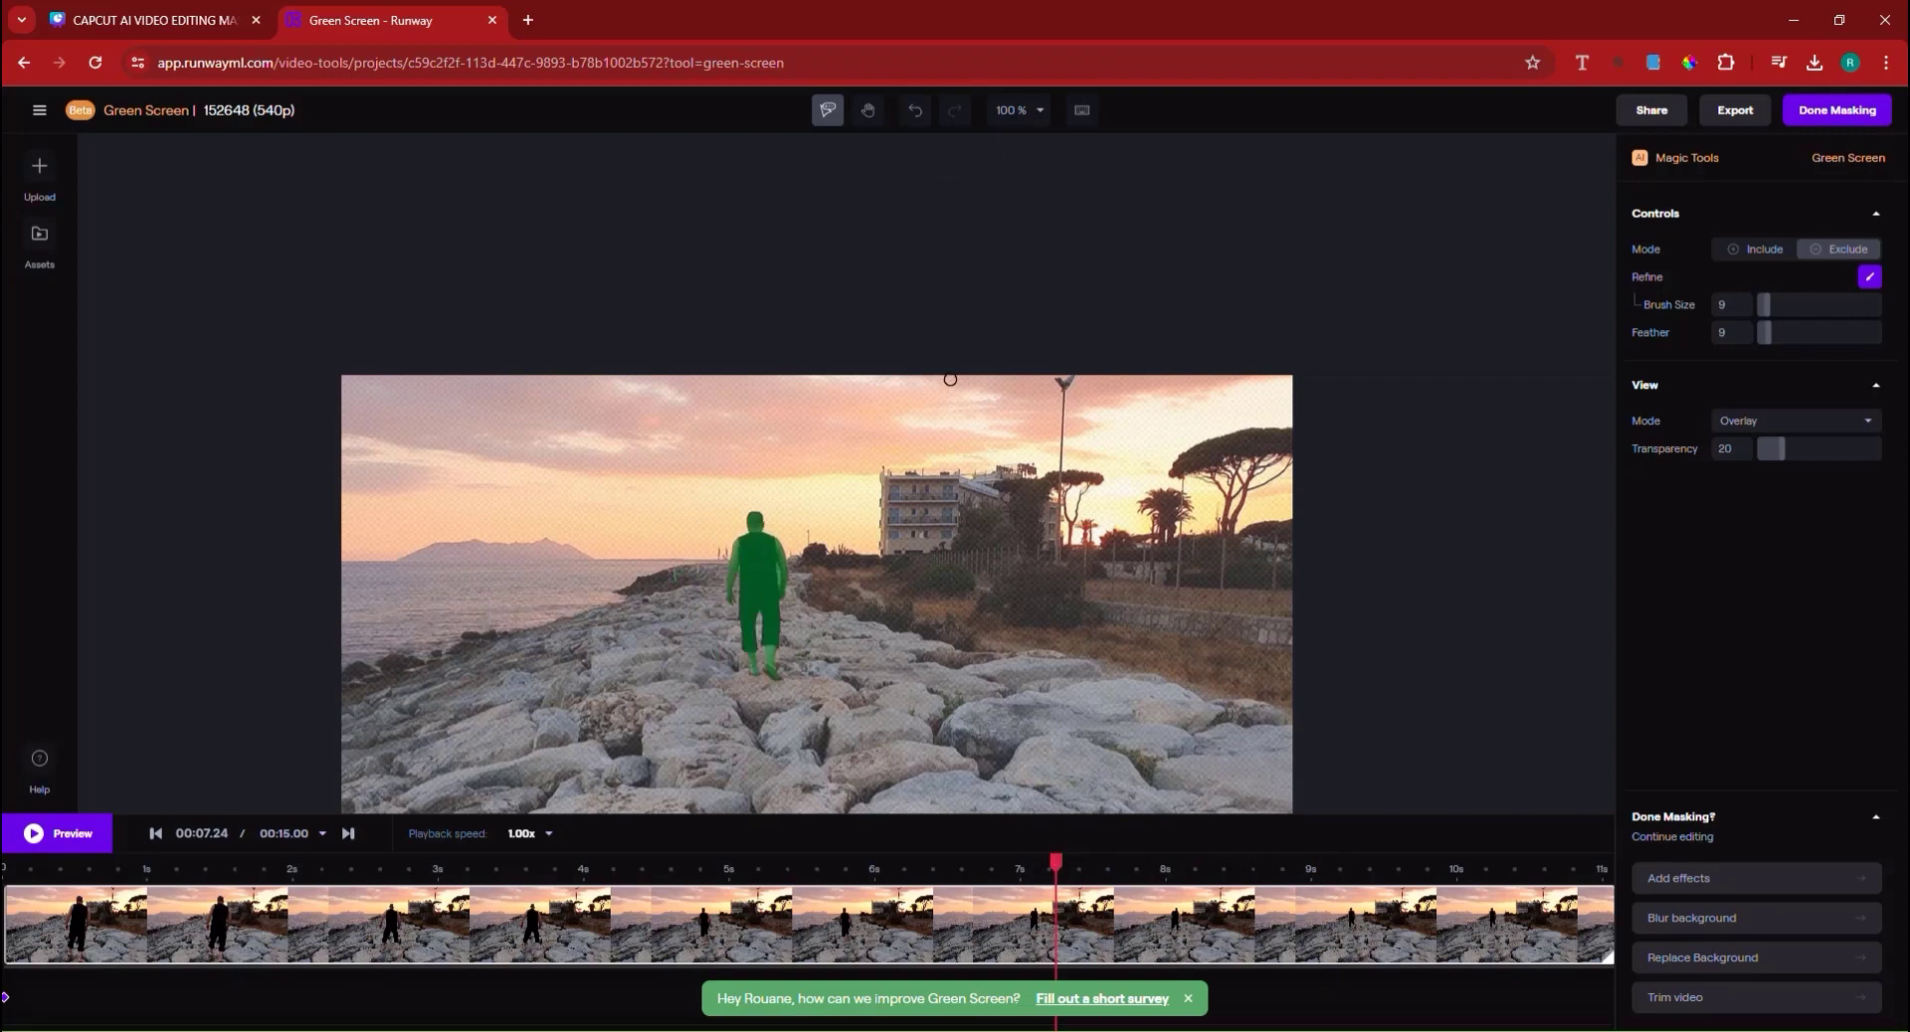
Examine the man's whole mask at 400% zoom in the frame at about 7.24 s.
click(1012, 111)
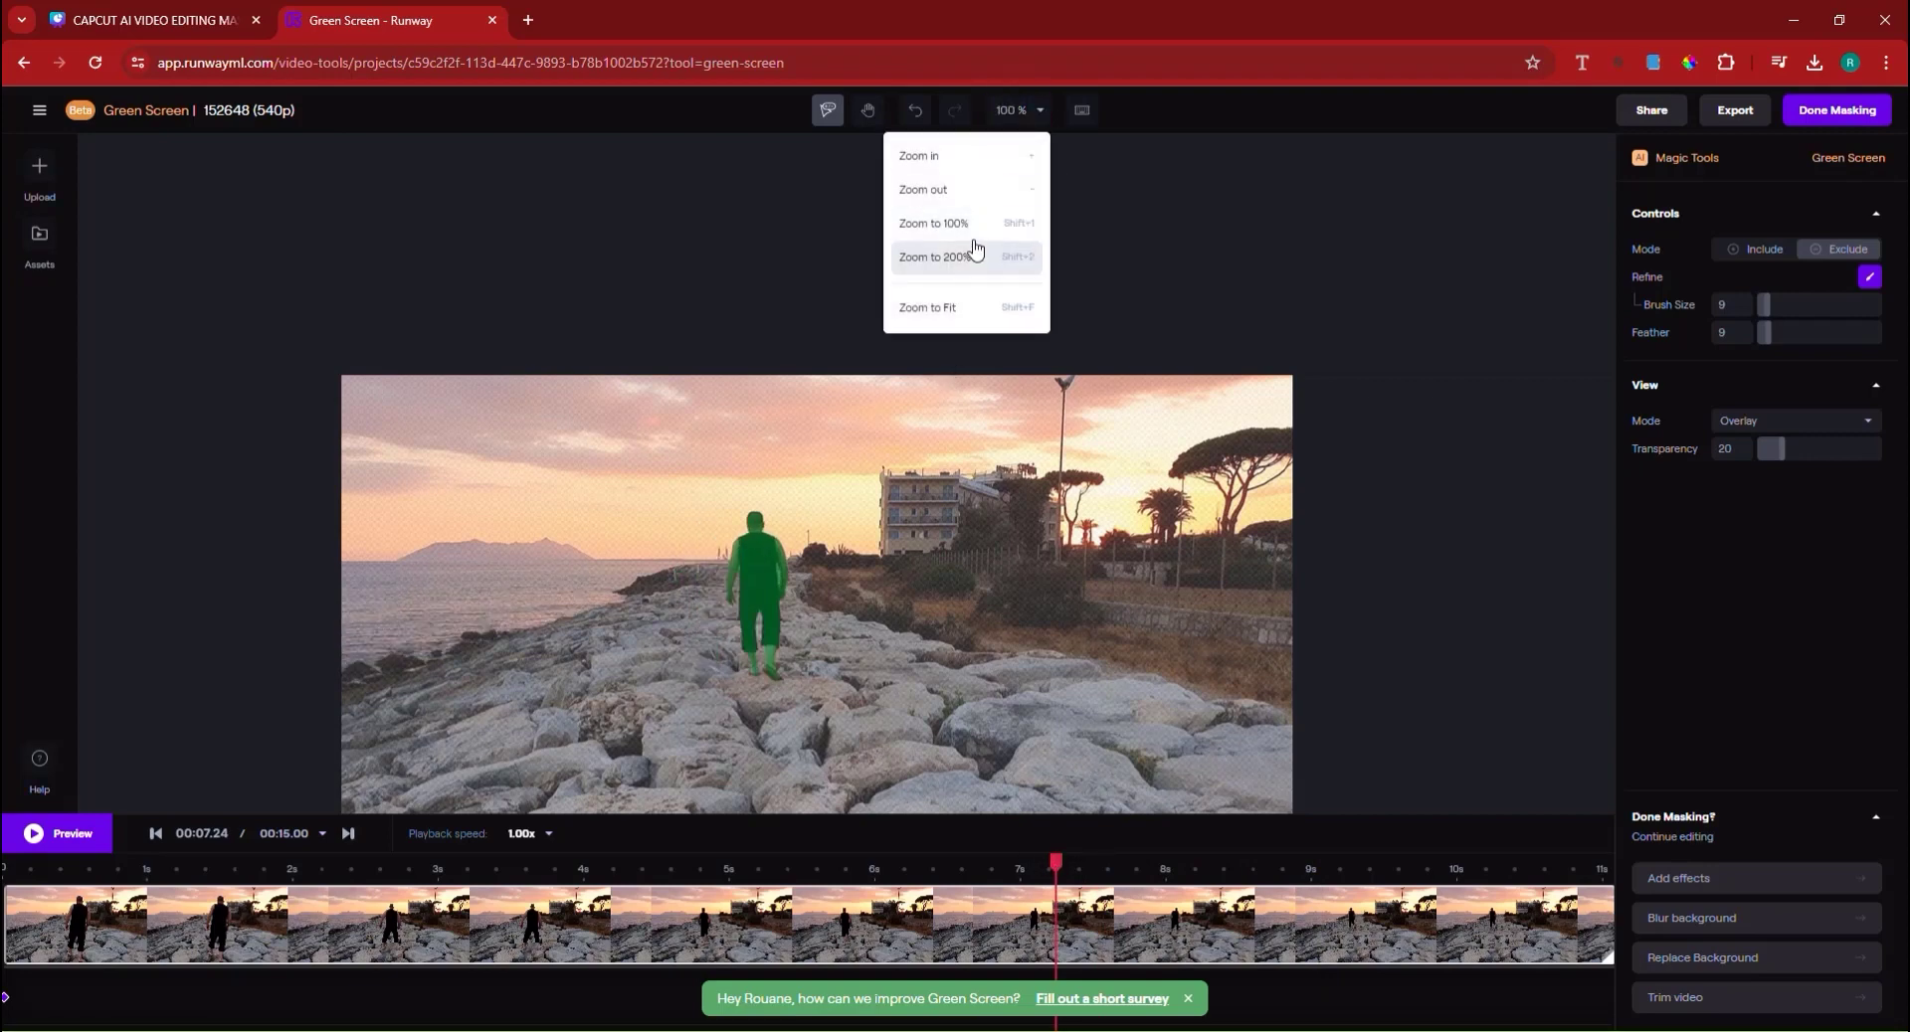
click(951, 154)
click(1019, 112)
click(971, 157)
click(1030, 114)
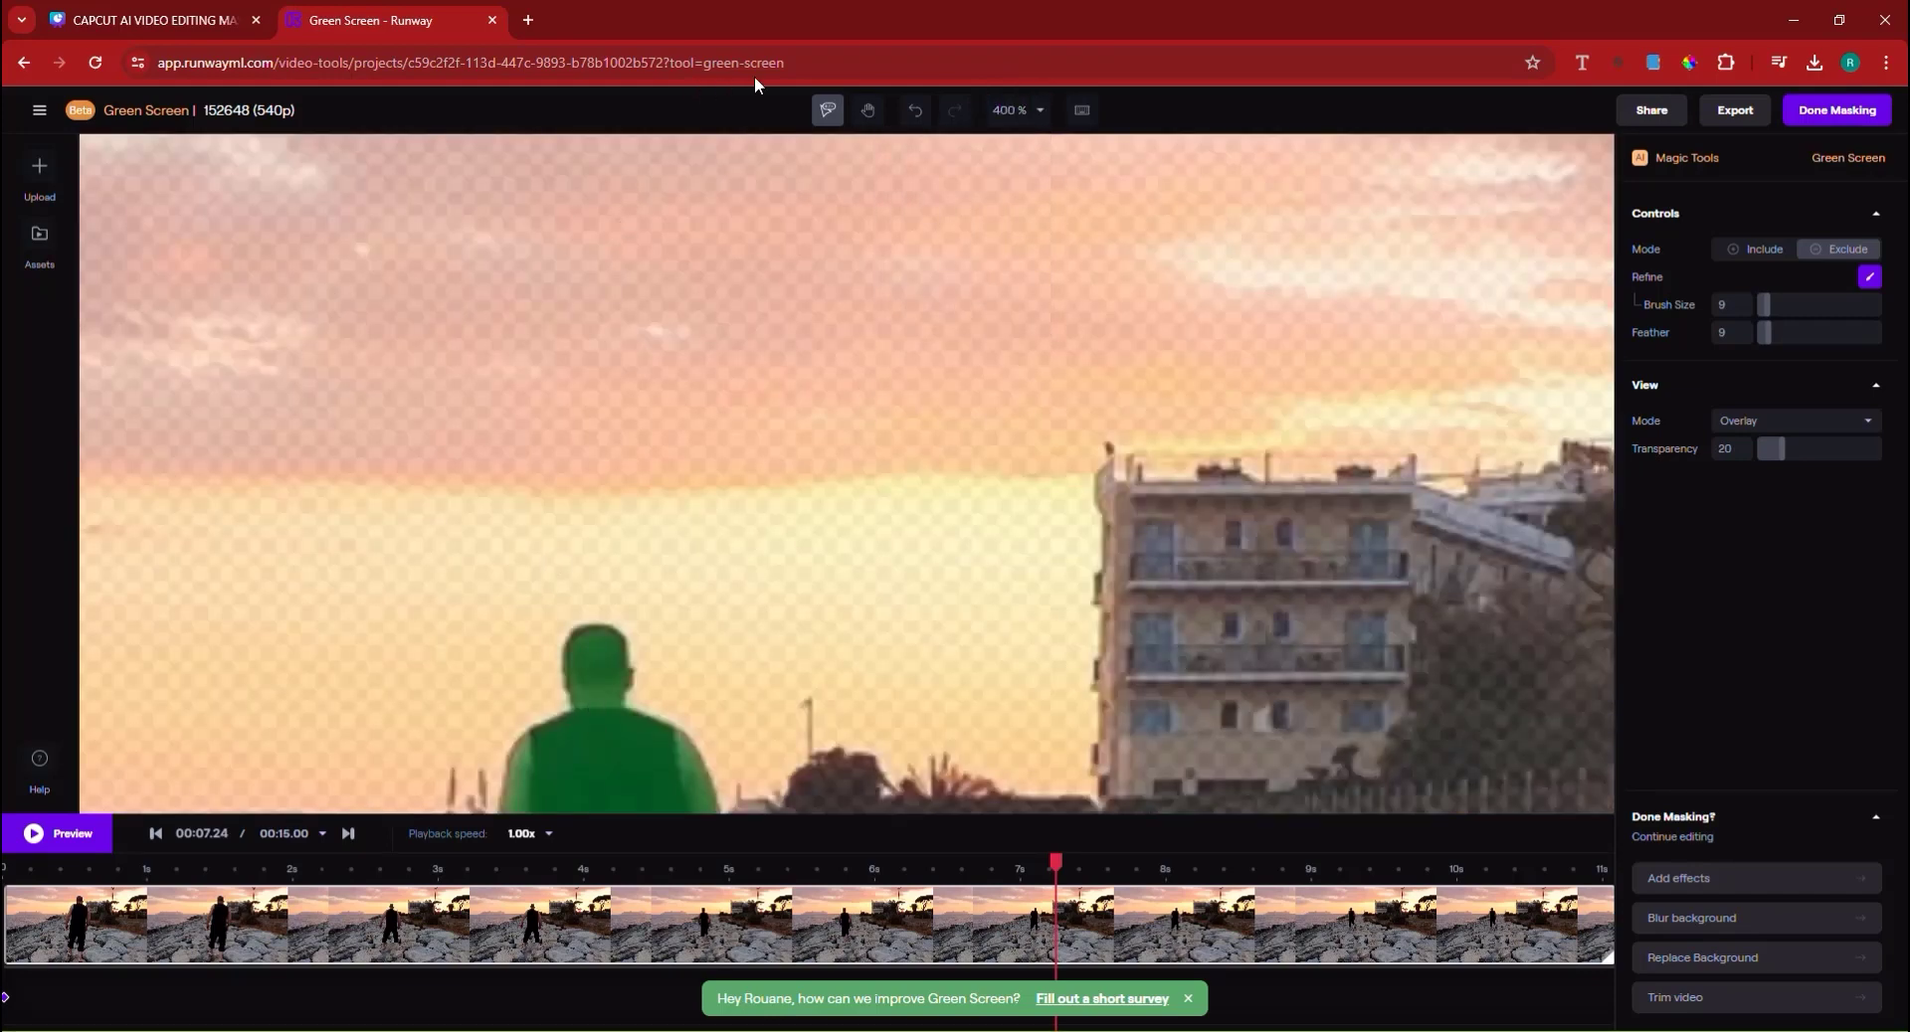
click(868, 110)
mouse_move(655, 702)
mouse_down()
mouse_move(791, 247)
mouse_move(872, 242)
mouse_up()
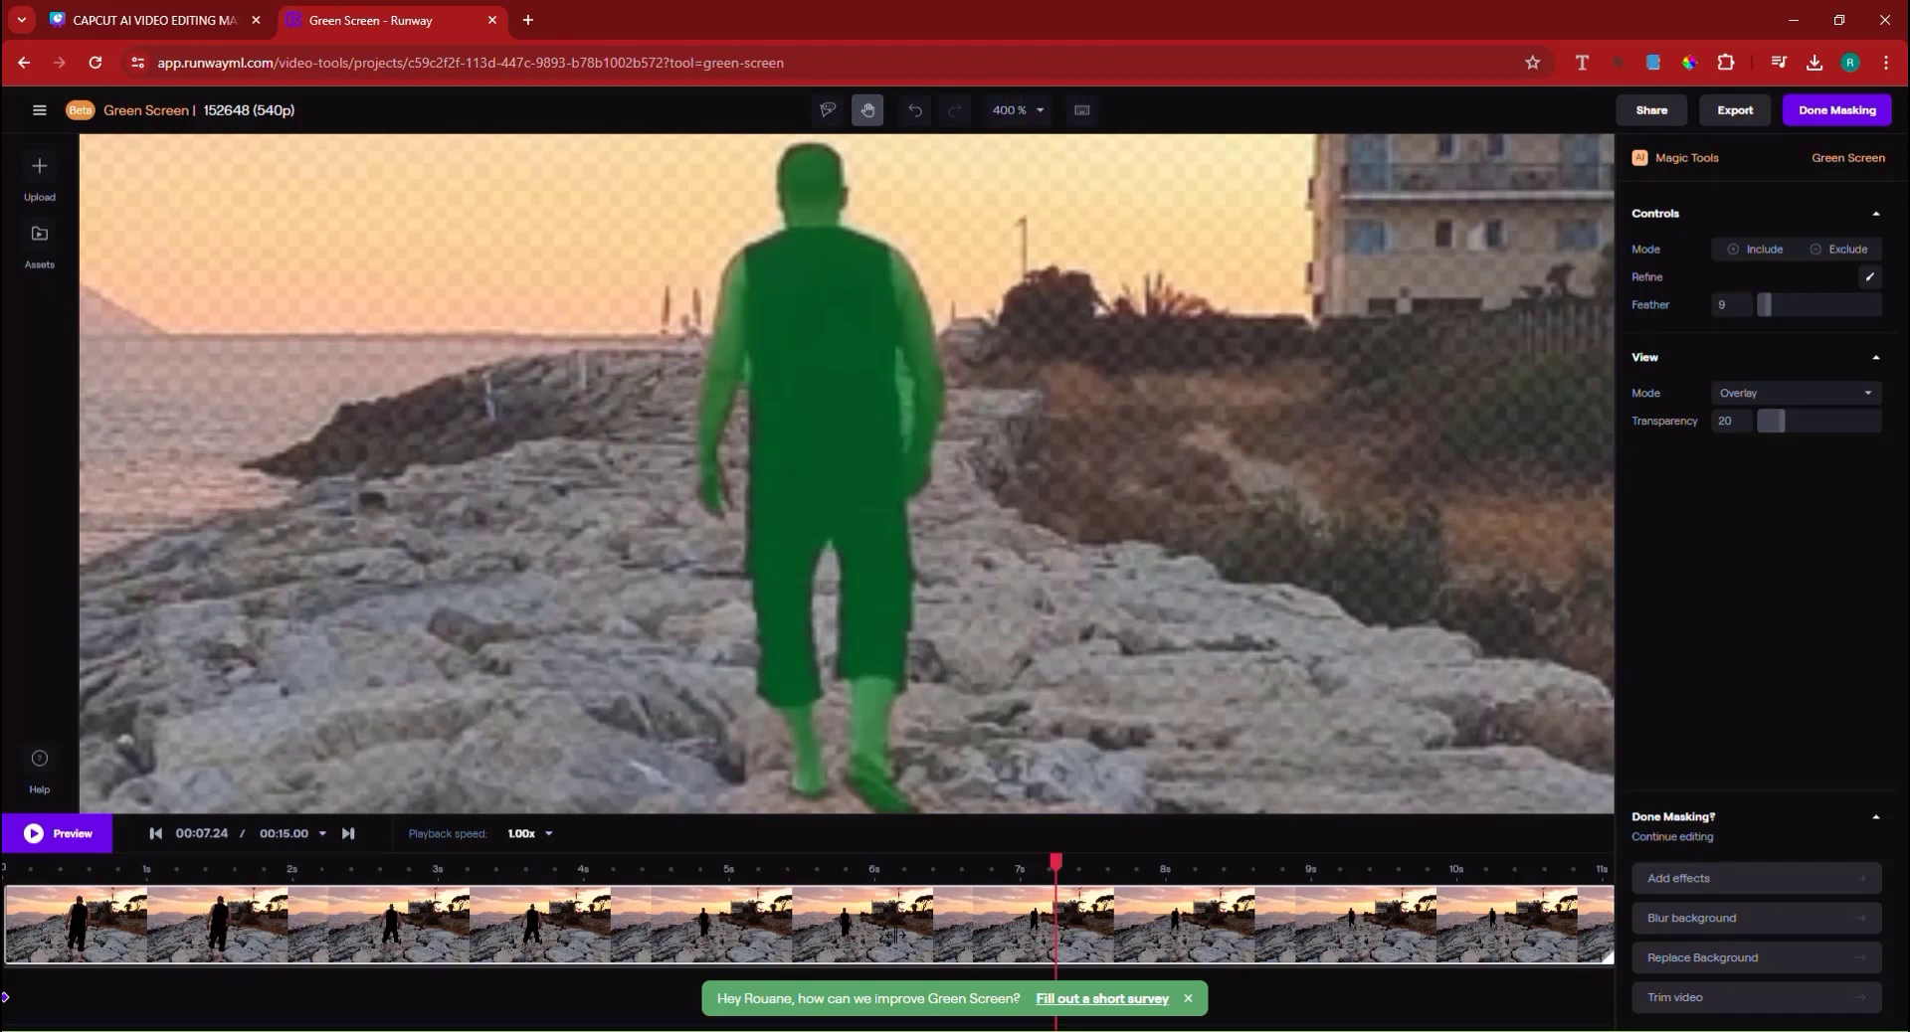
Check the mask around the man's legs and hands in the frames at about 3.83, 3.13, 1.56 and 4.20 s.
drag(1056, 861, 560, 862)
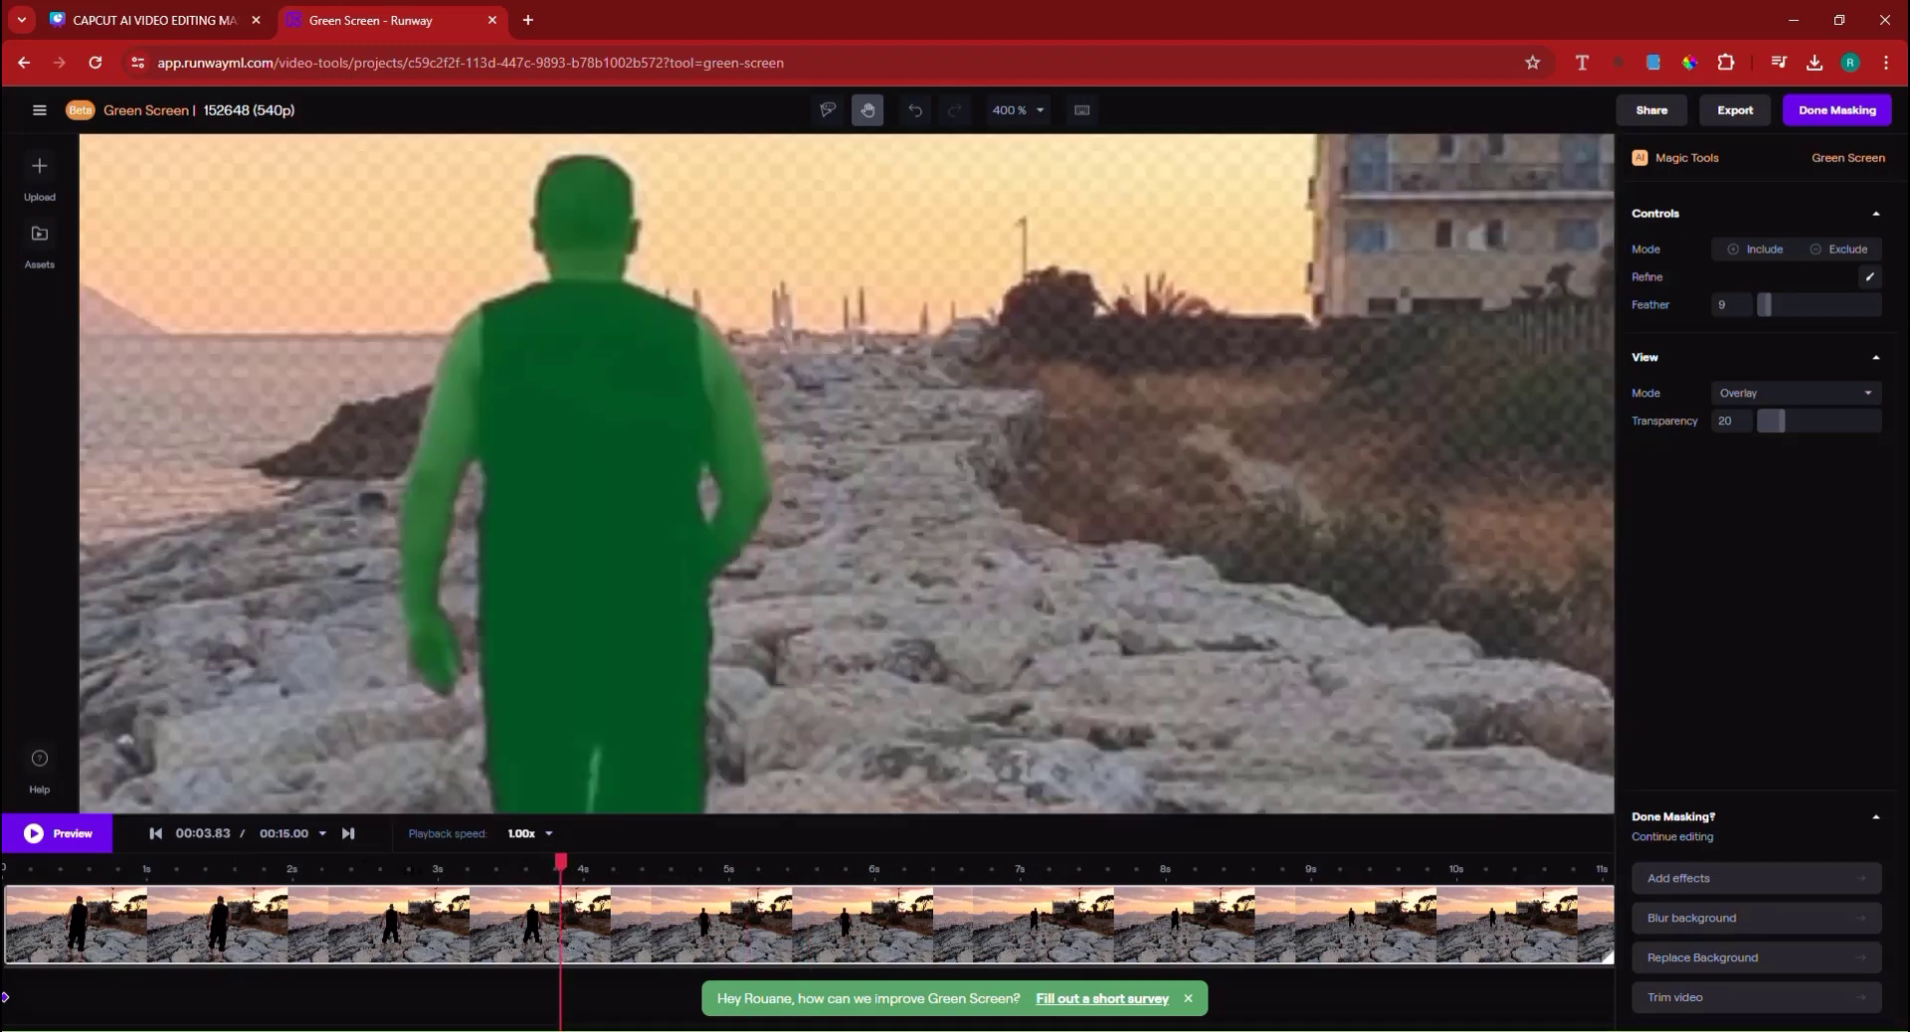
scroll(700, 682, down, 3)
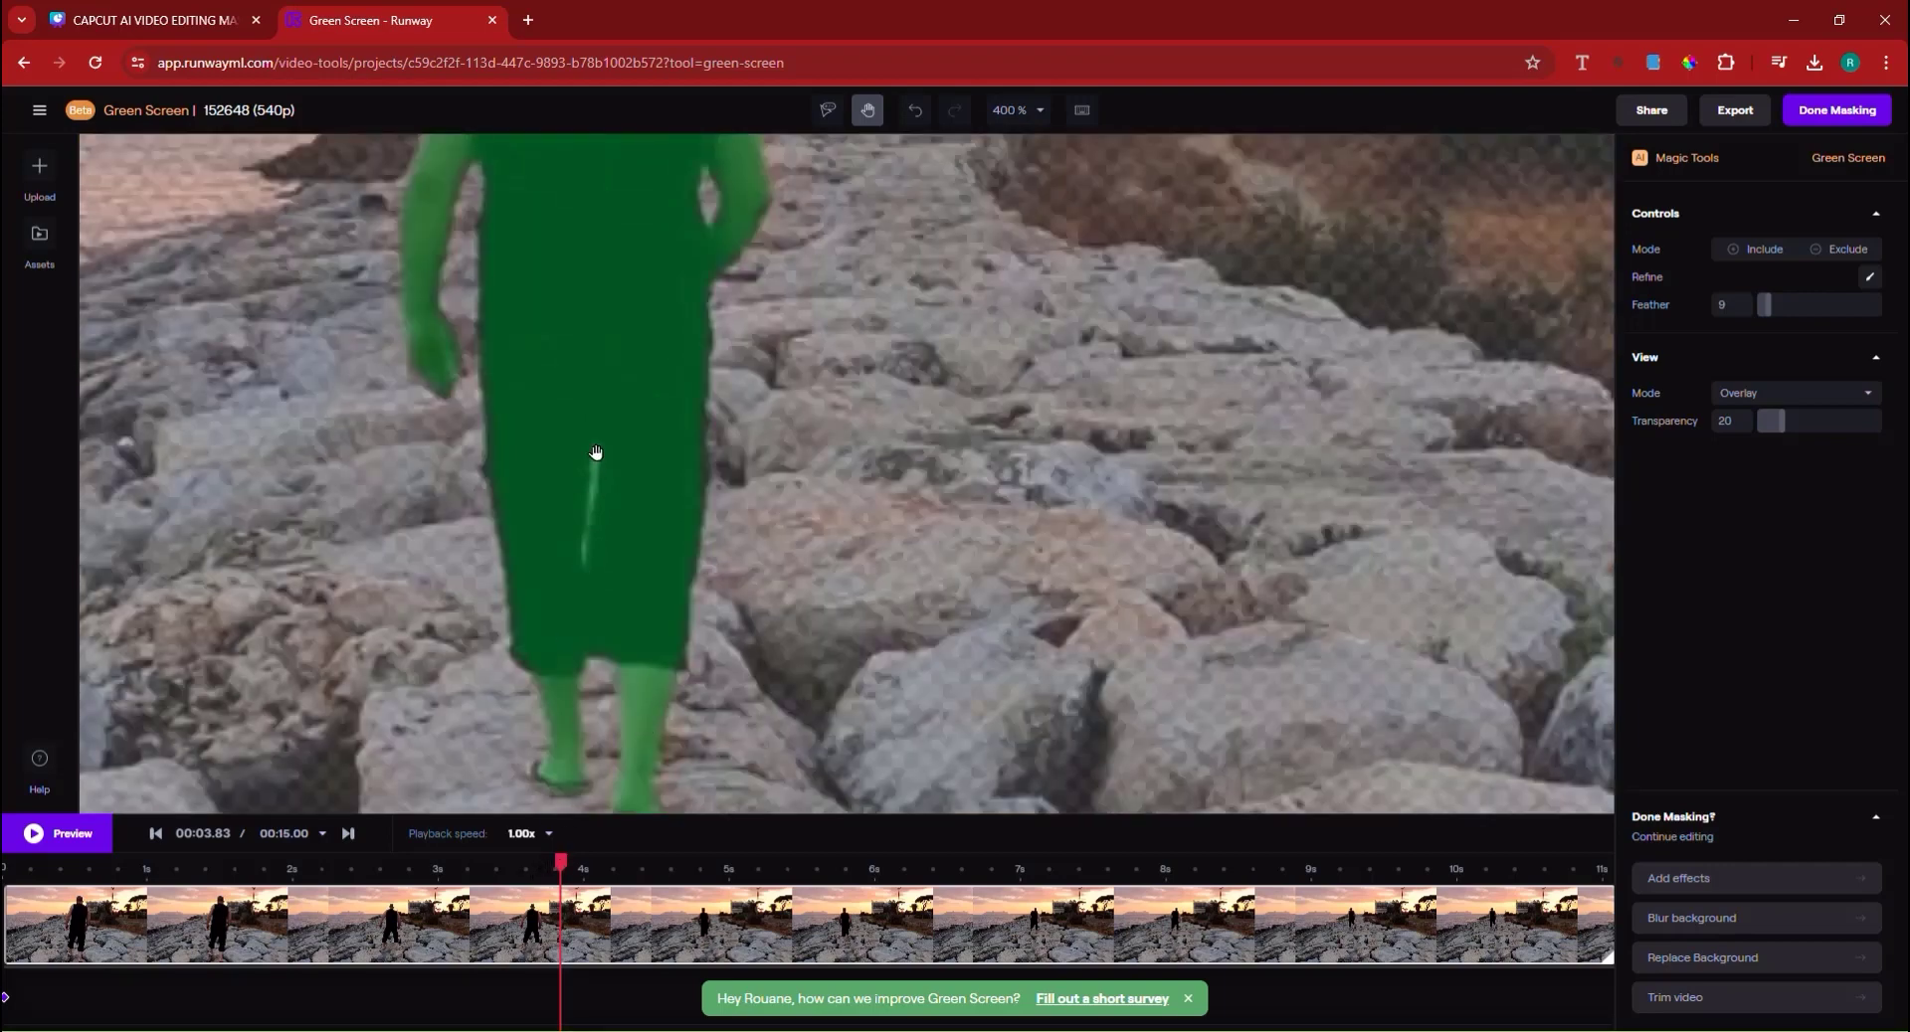
drag(560, 861, 457, 862)
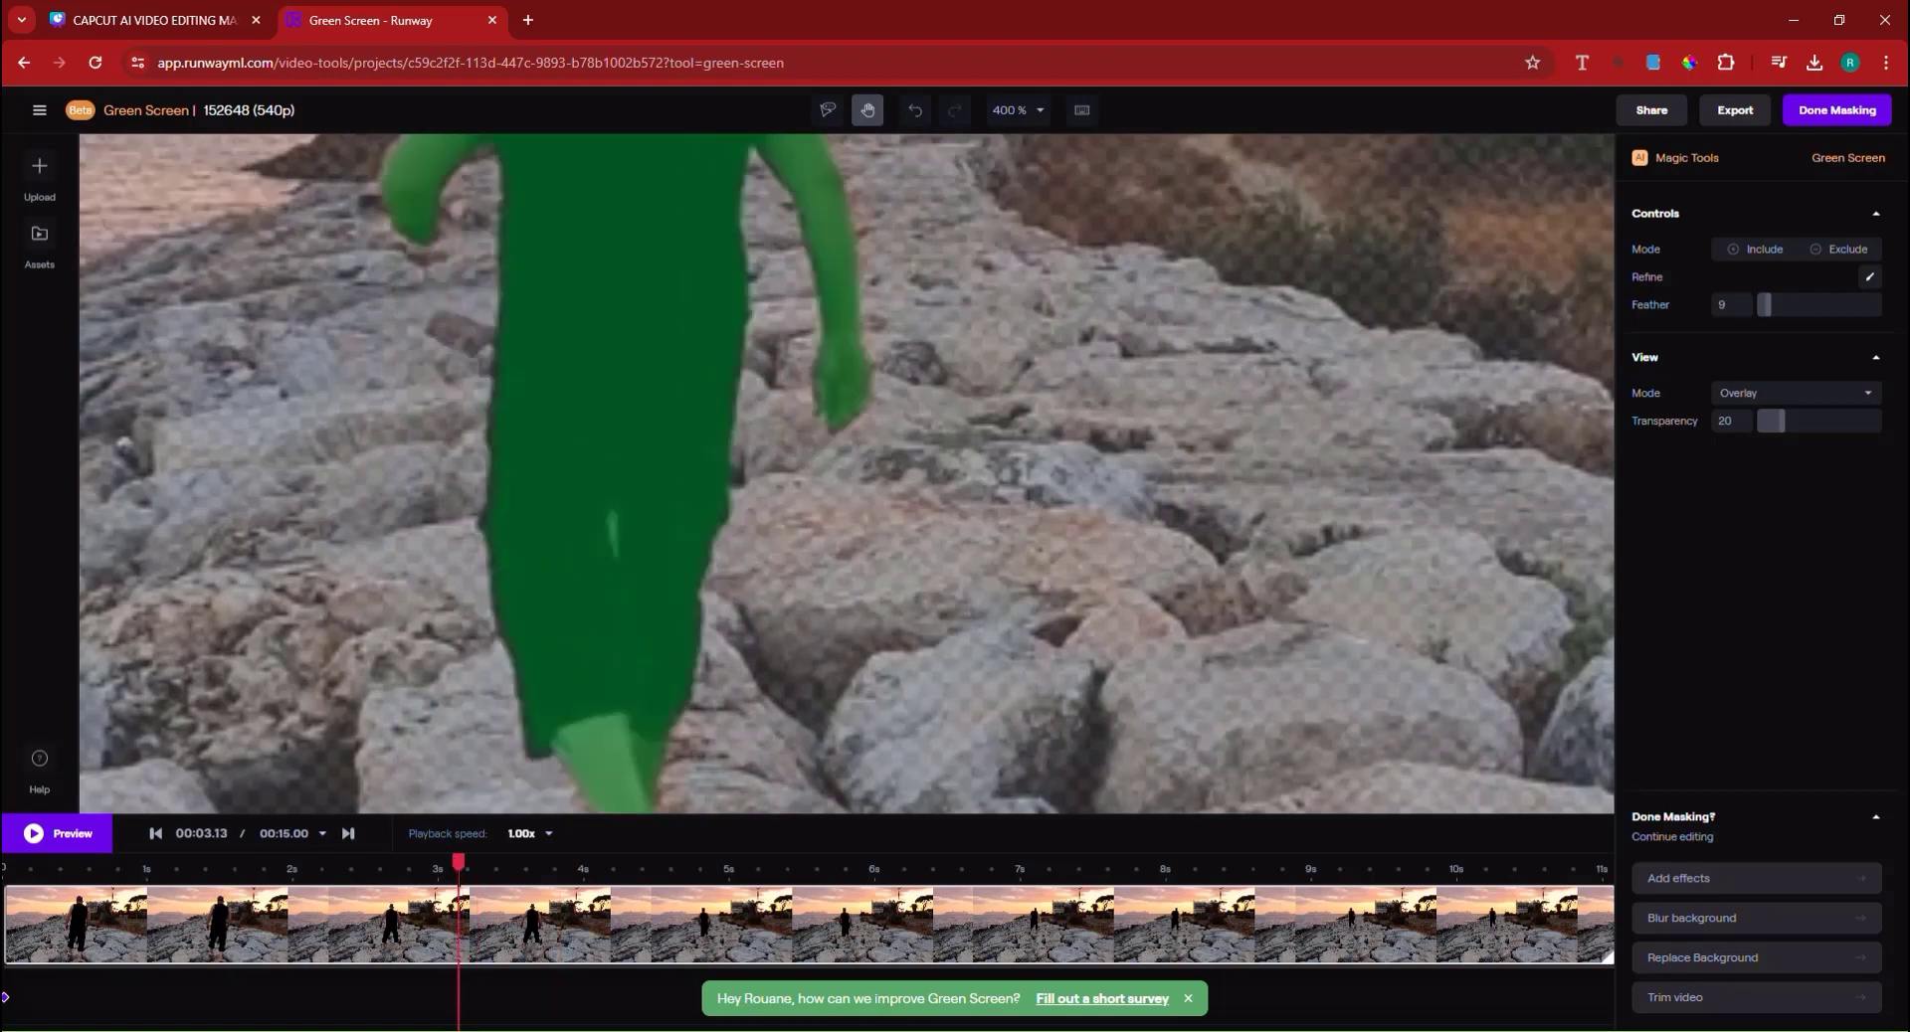
drag(457, 861, 229, 861)
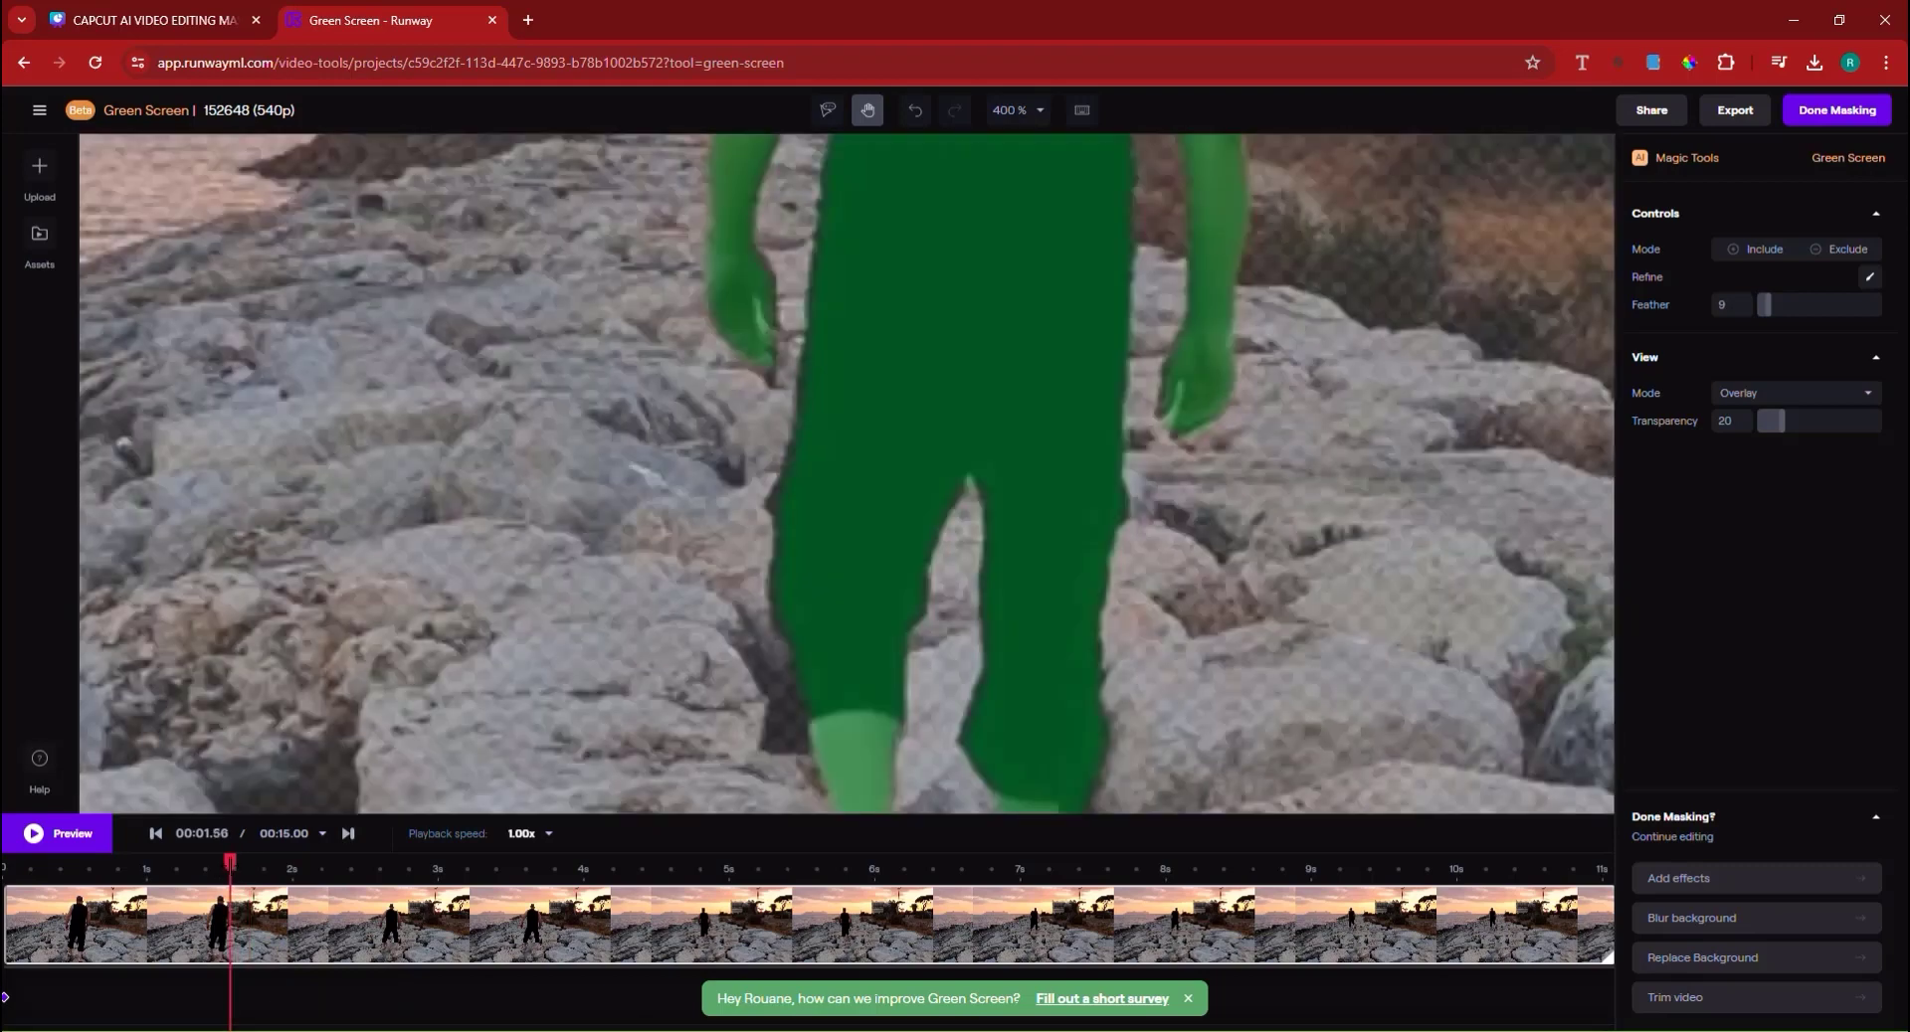
drag(229, 861, 613, 861)
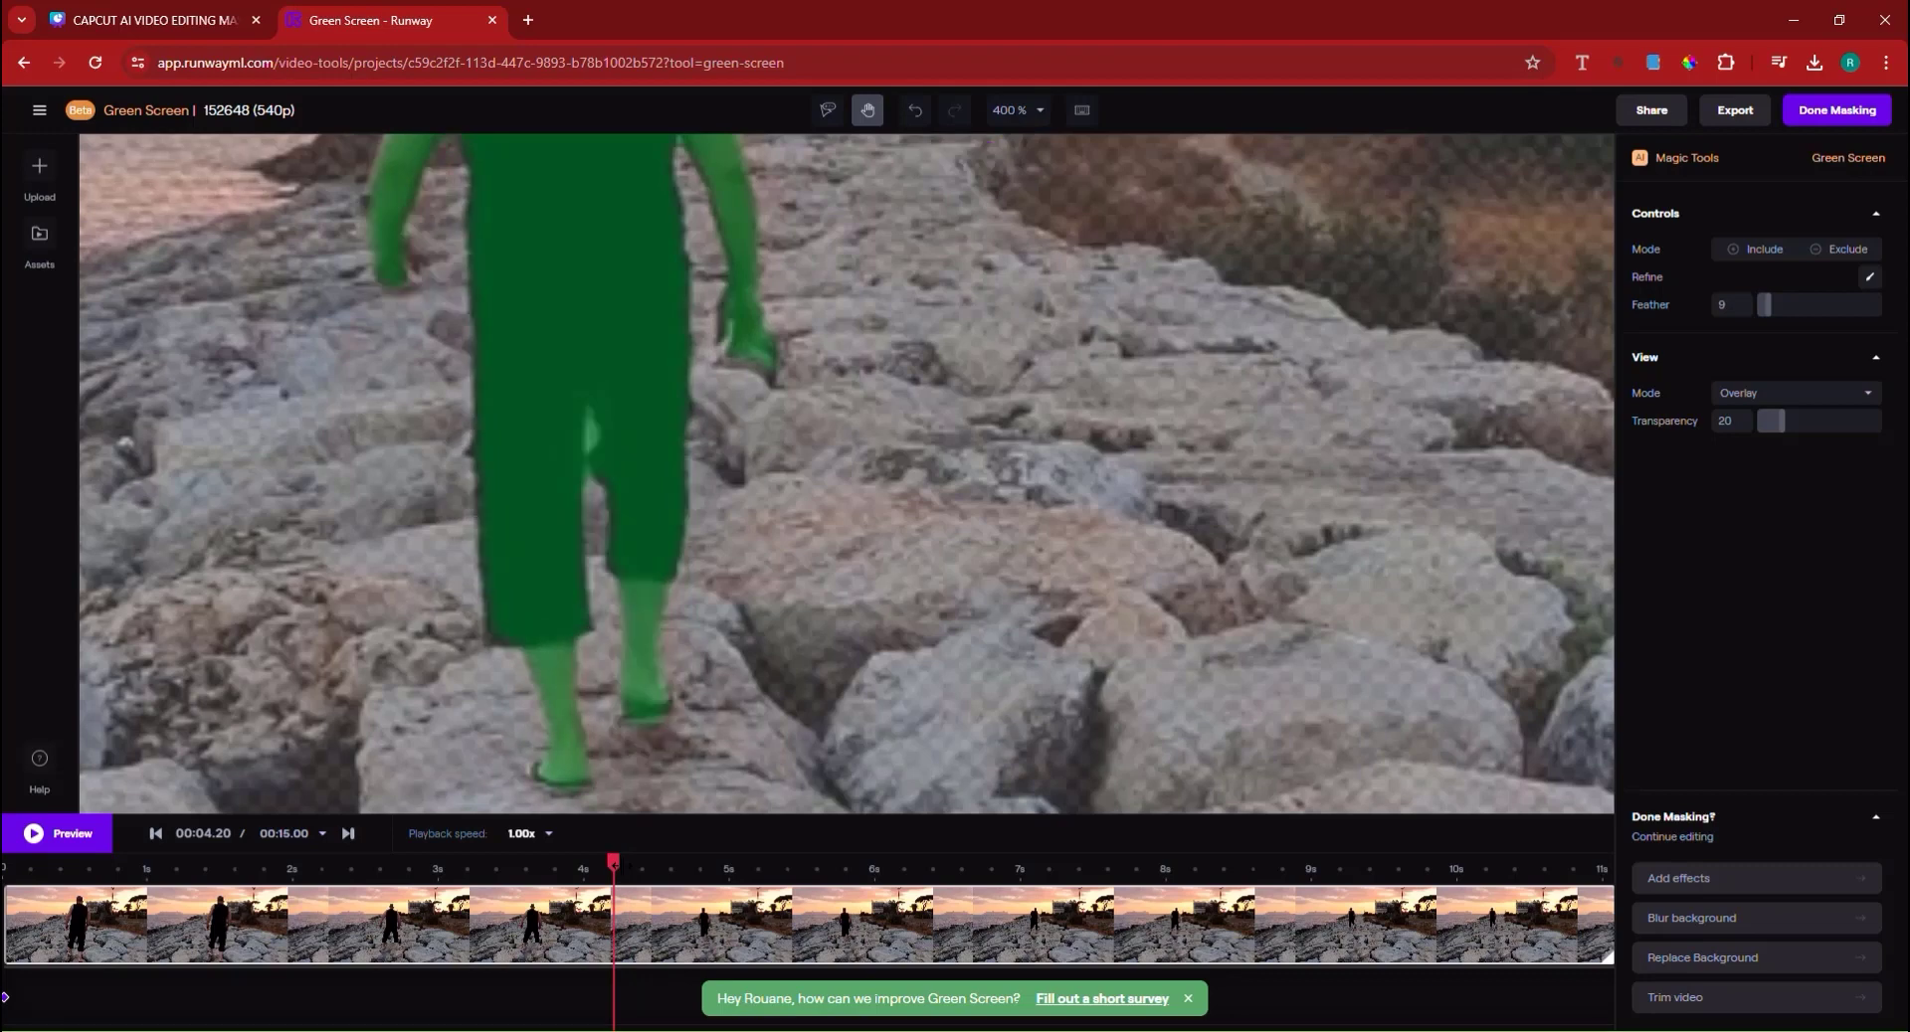
Enable the Refine brush in Exclude mode and erase the background gap between the man's legs from the mask at about 4.20 s.
click(1851, 255)
click(1869, 289)
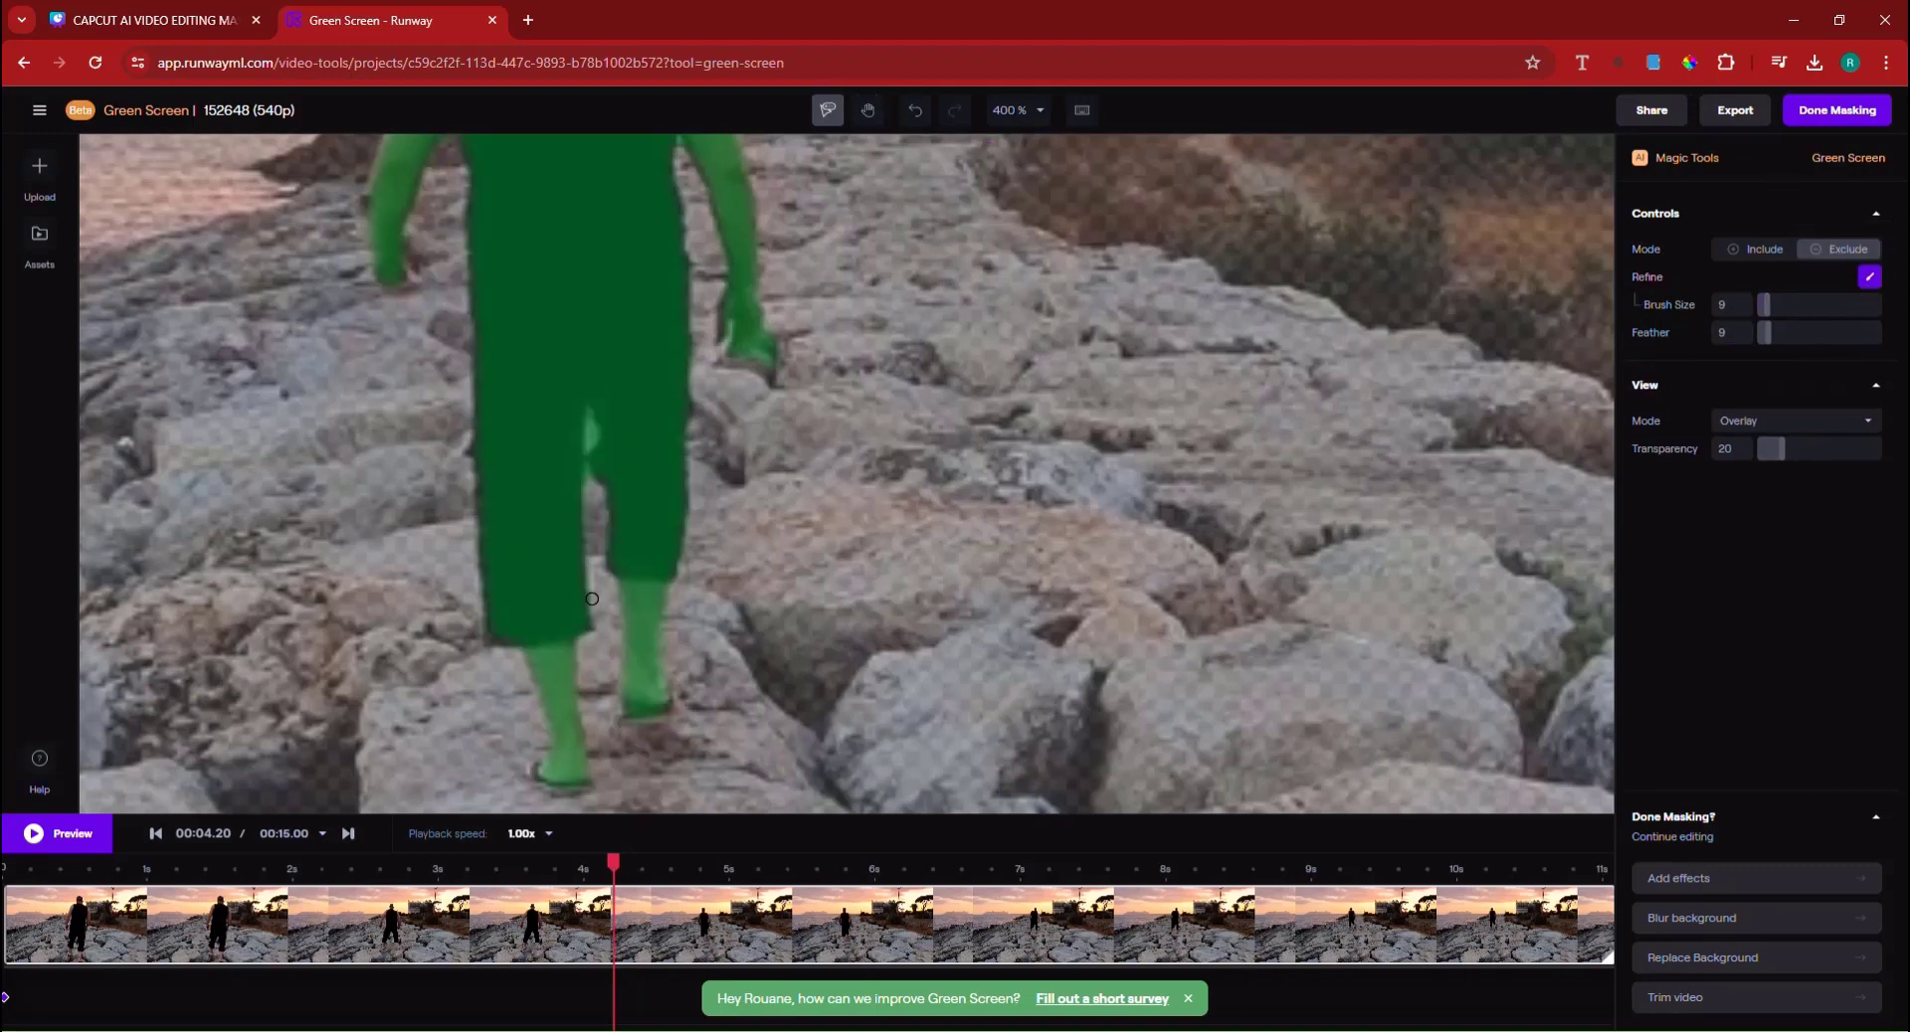
click(588, 477)
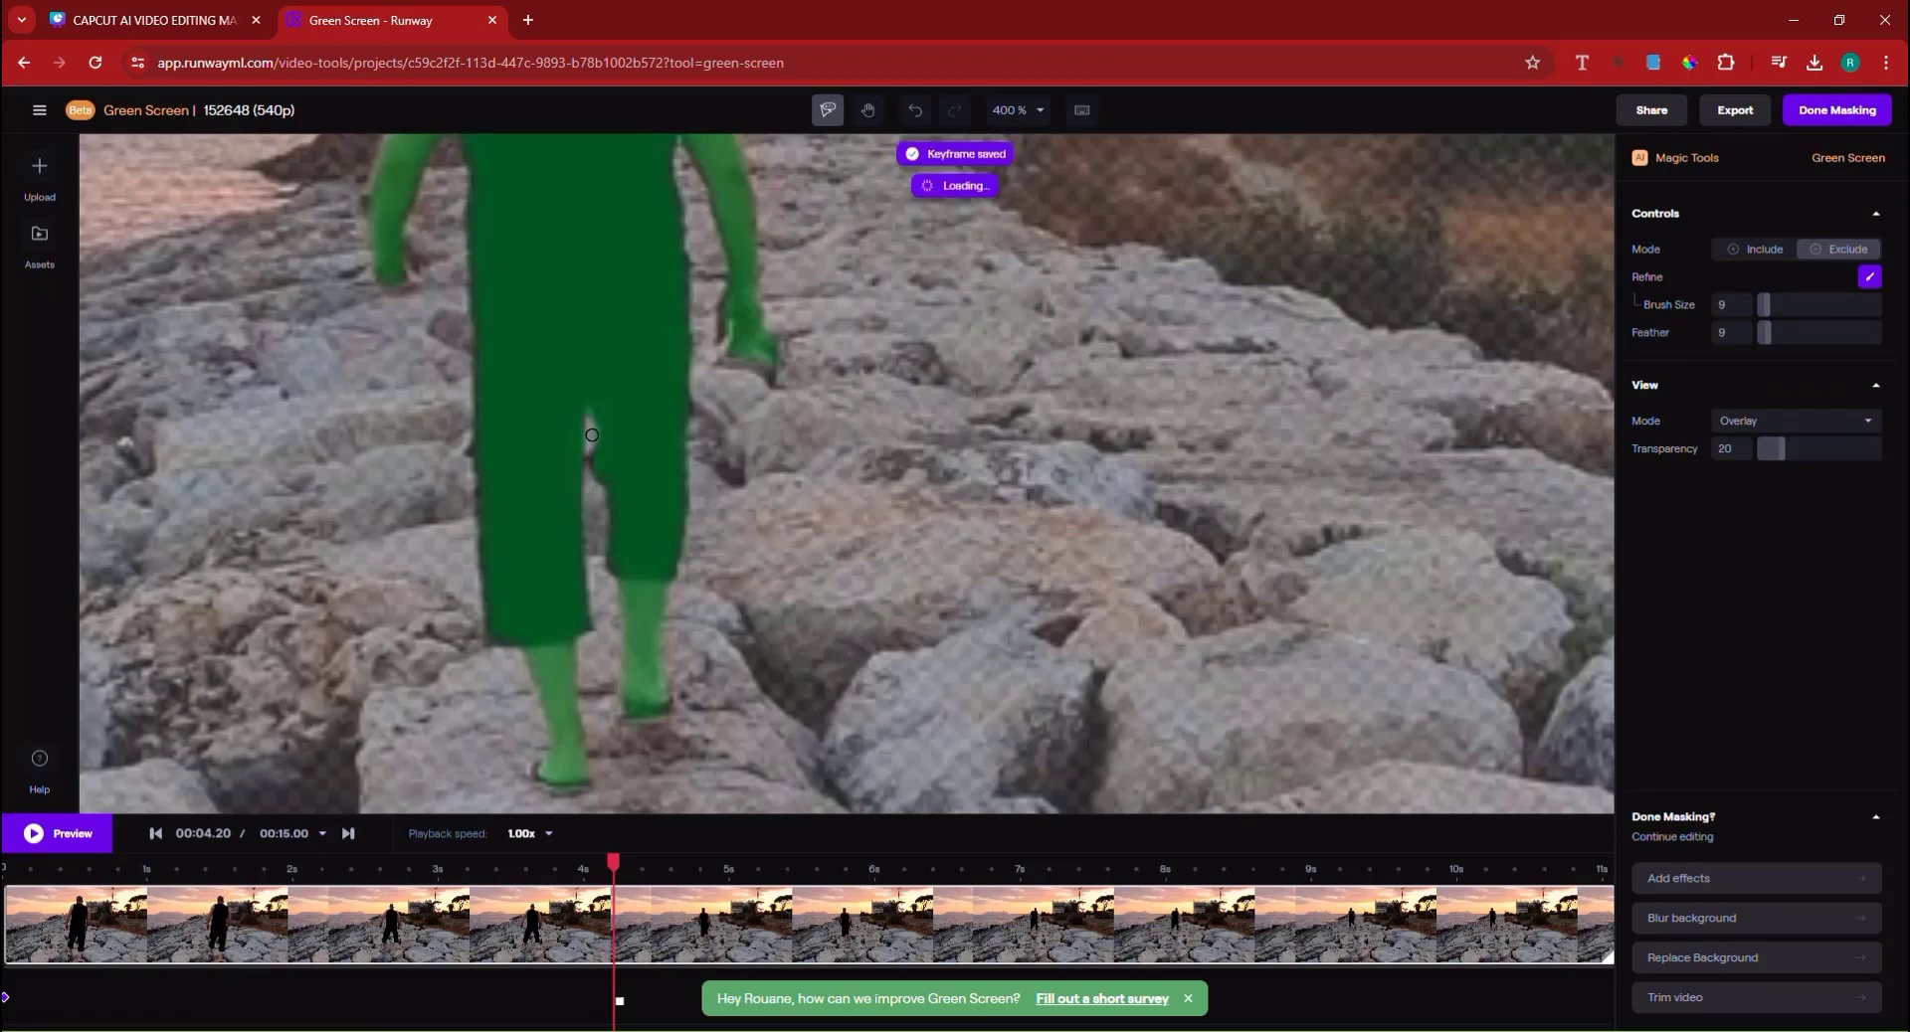
drag(589, 428, 588, 461)
drag(590, 420, 584, 442)
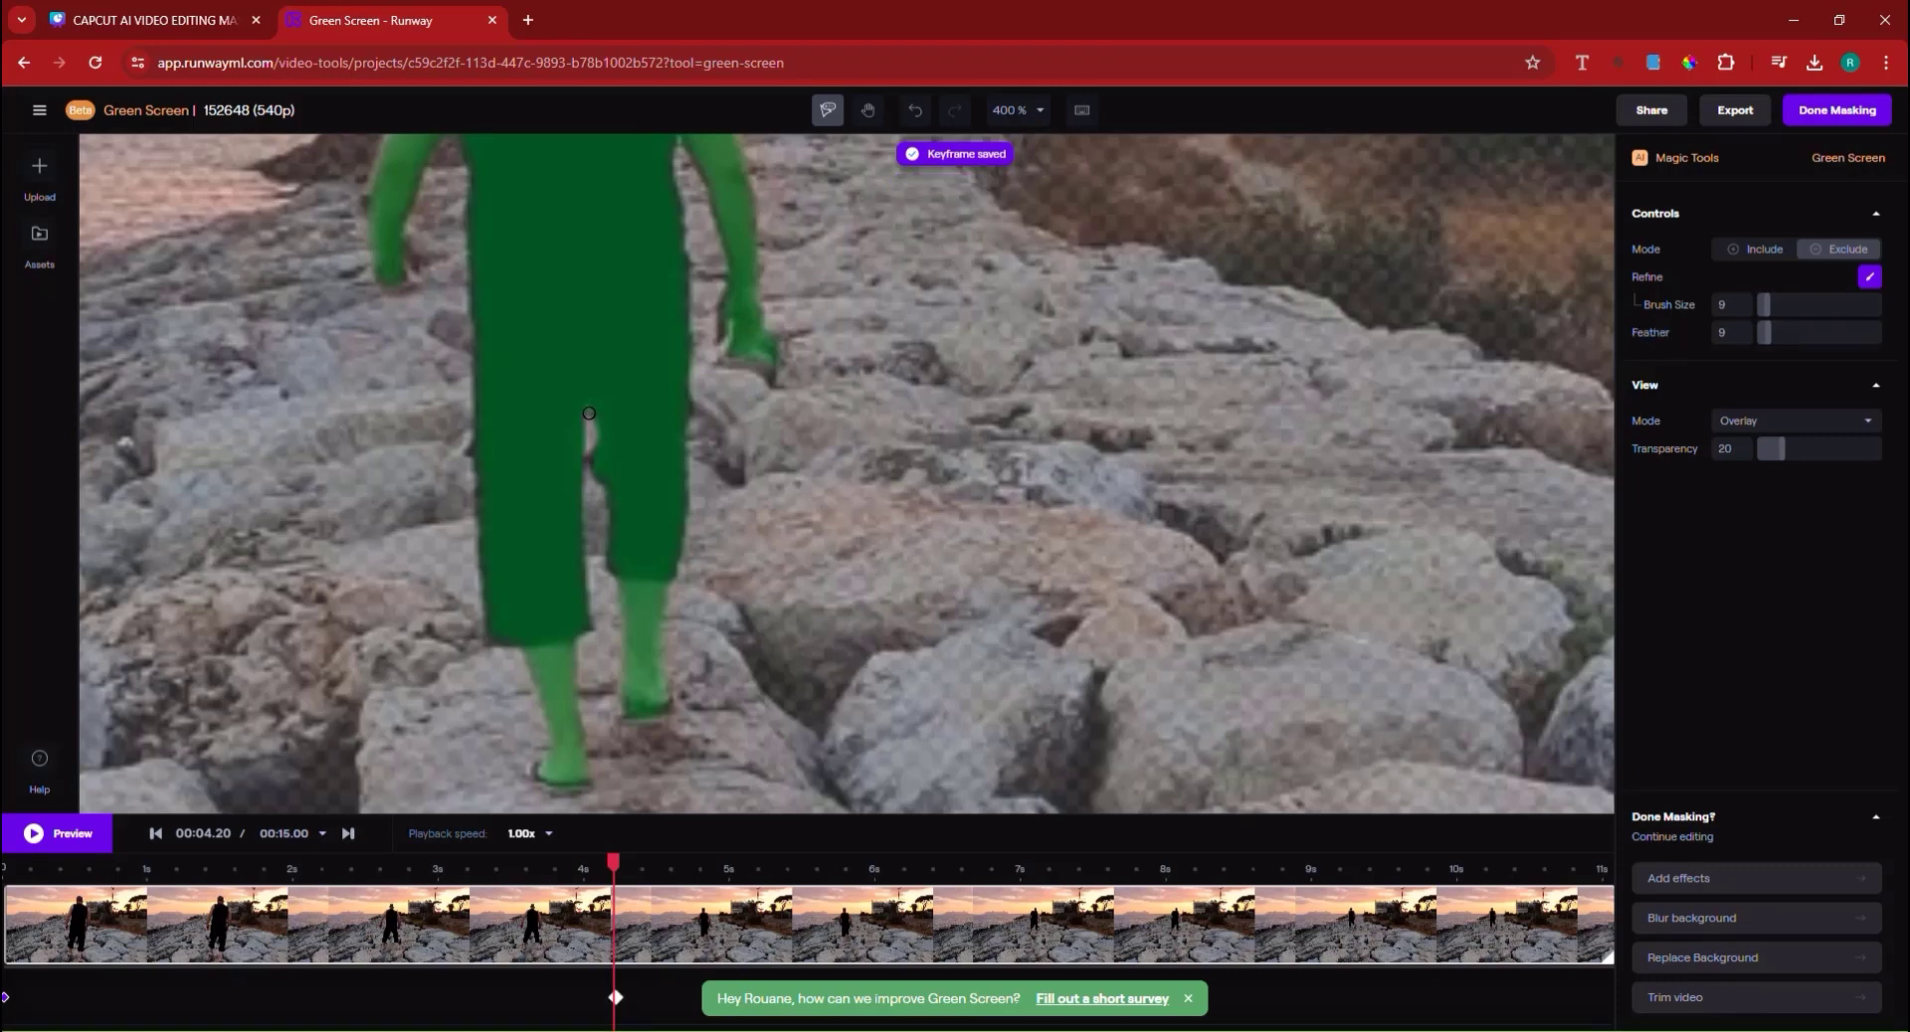
Erase the stray background beside the man's right hand from the mask in the frame at about 4.20 s.
scroll(712, 526, up, 2)
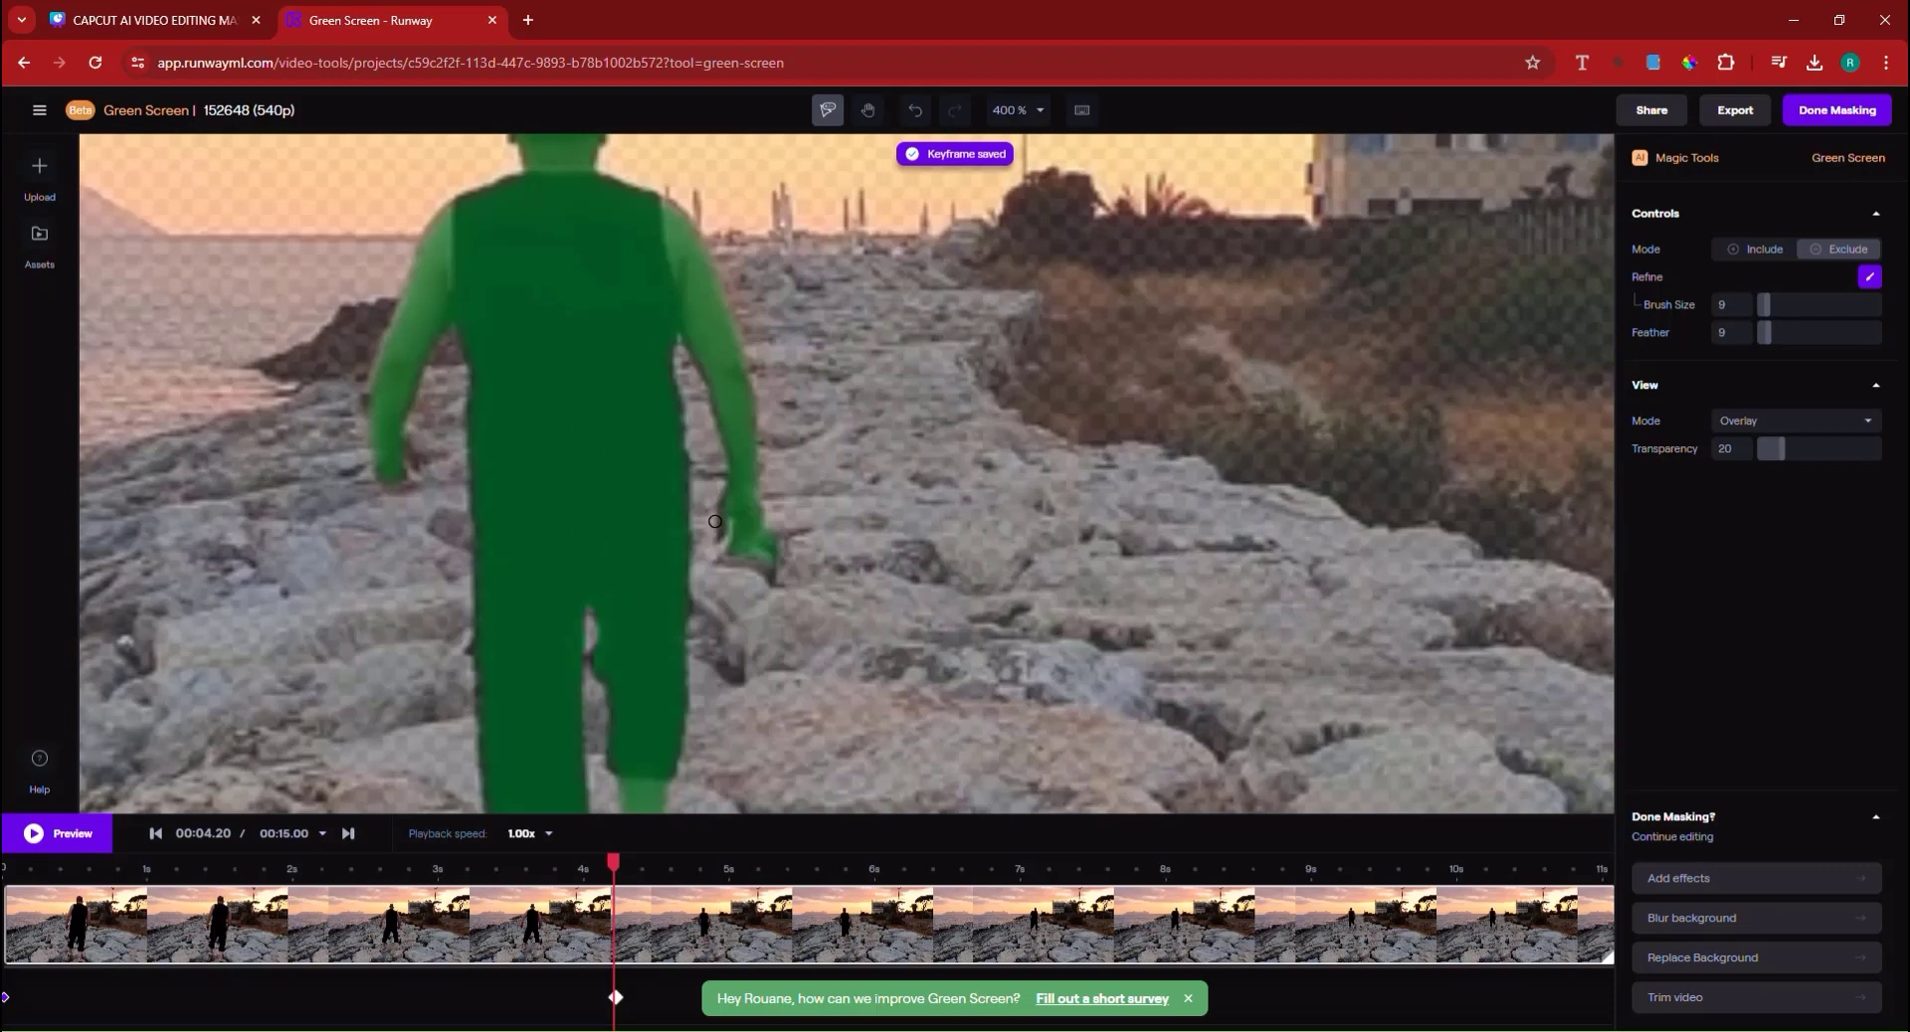
scroll(715, 521, down, 1)
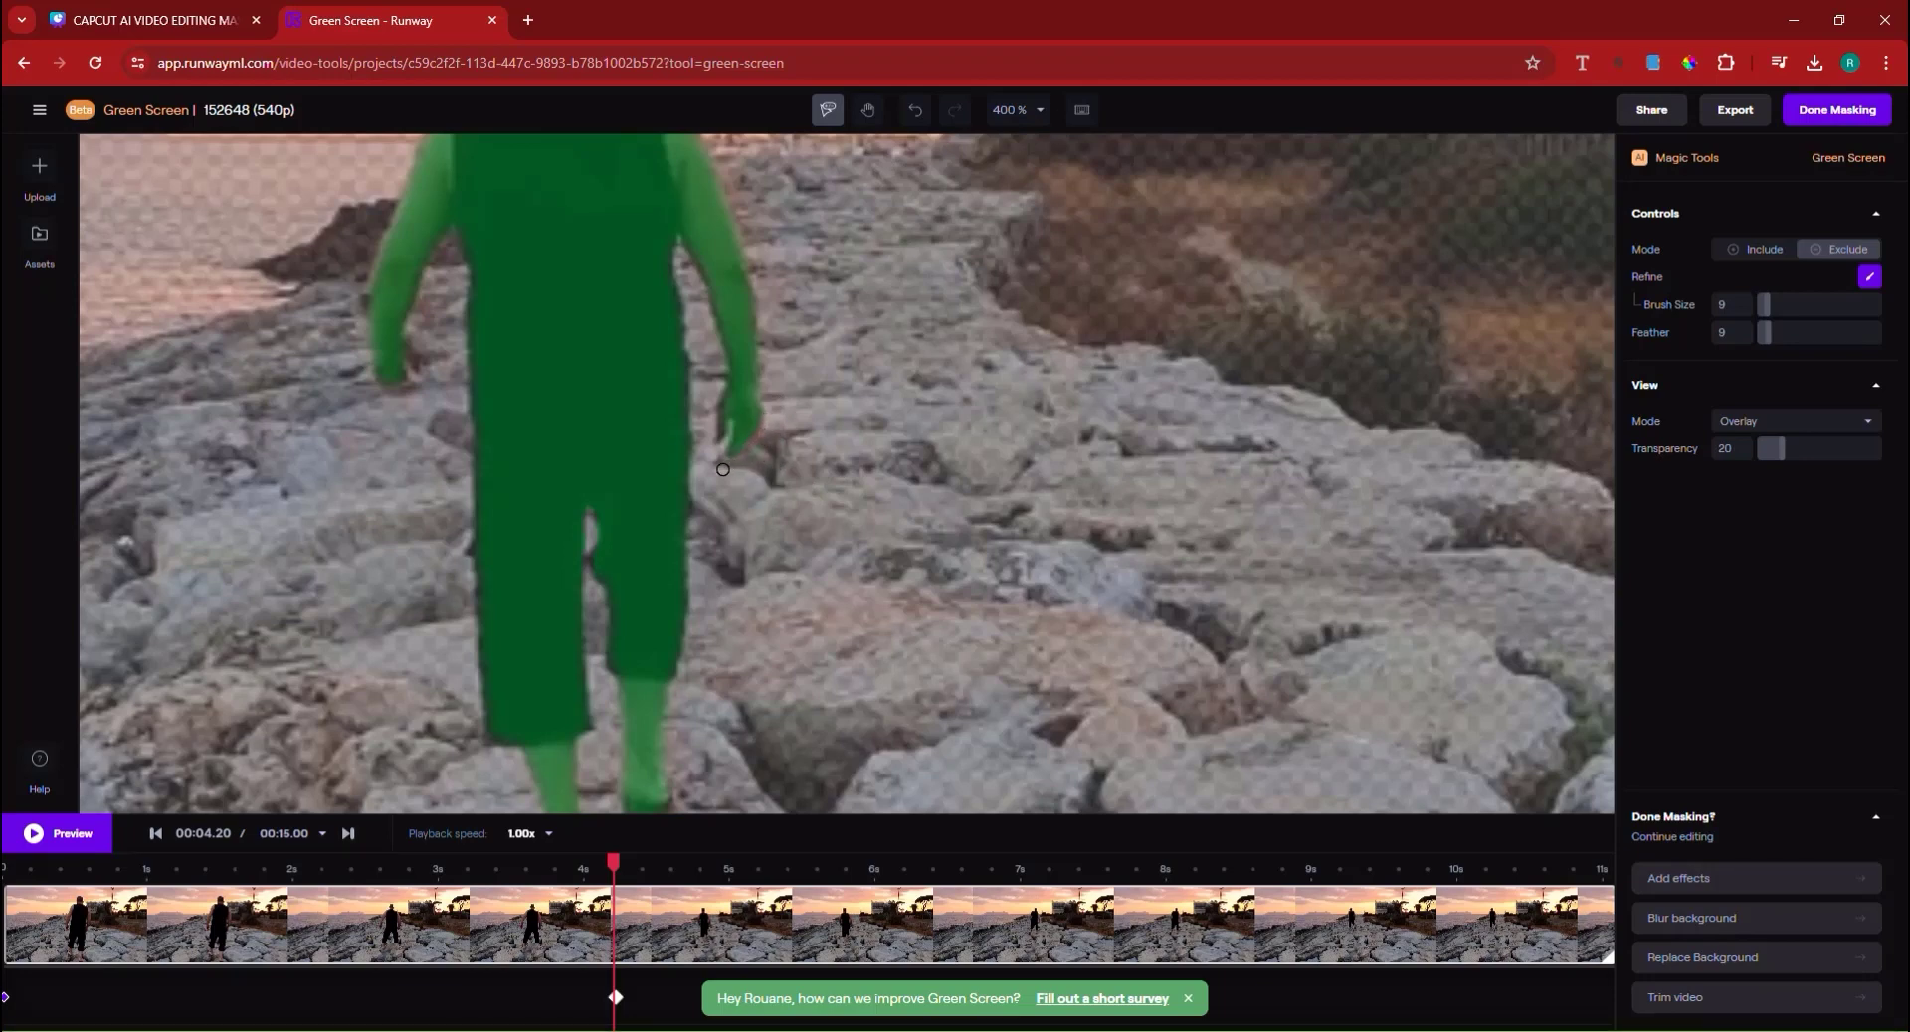
drag(723, 470, 521, 590)
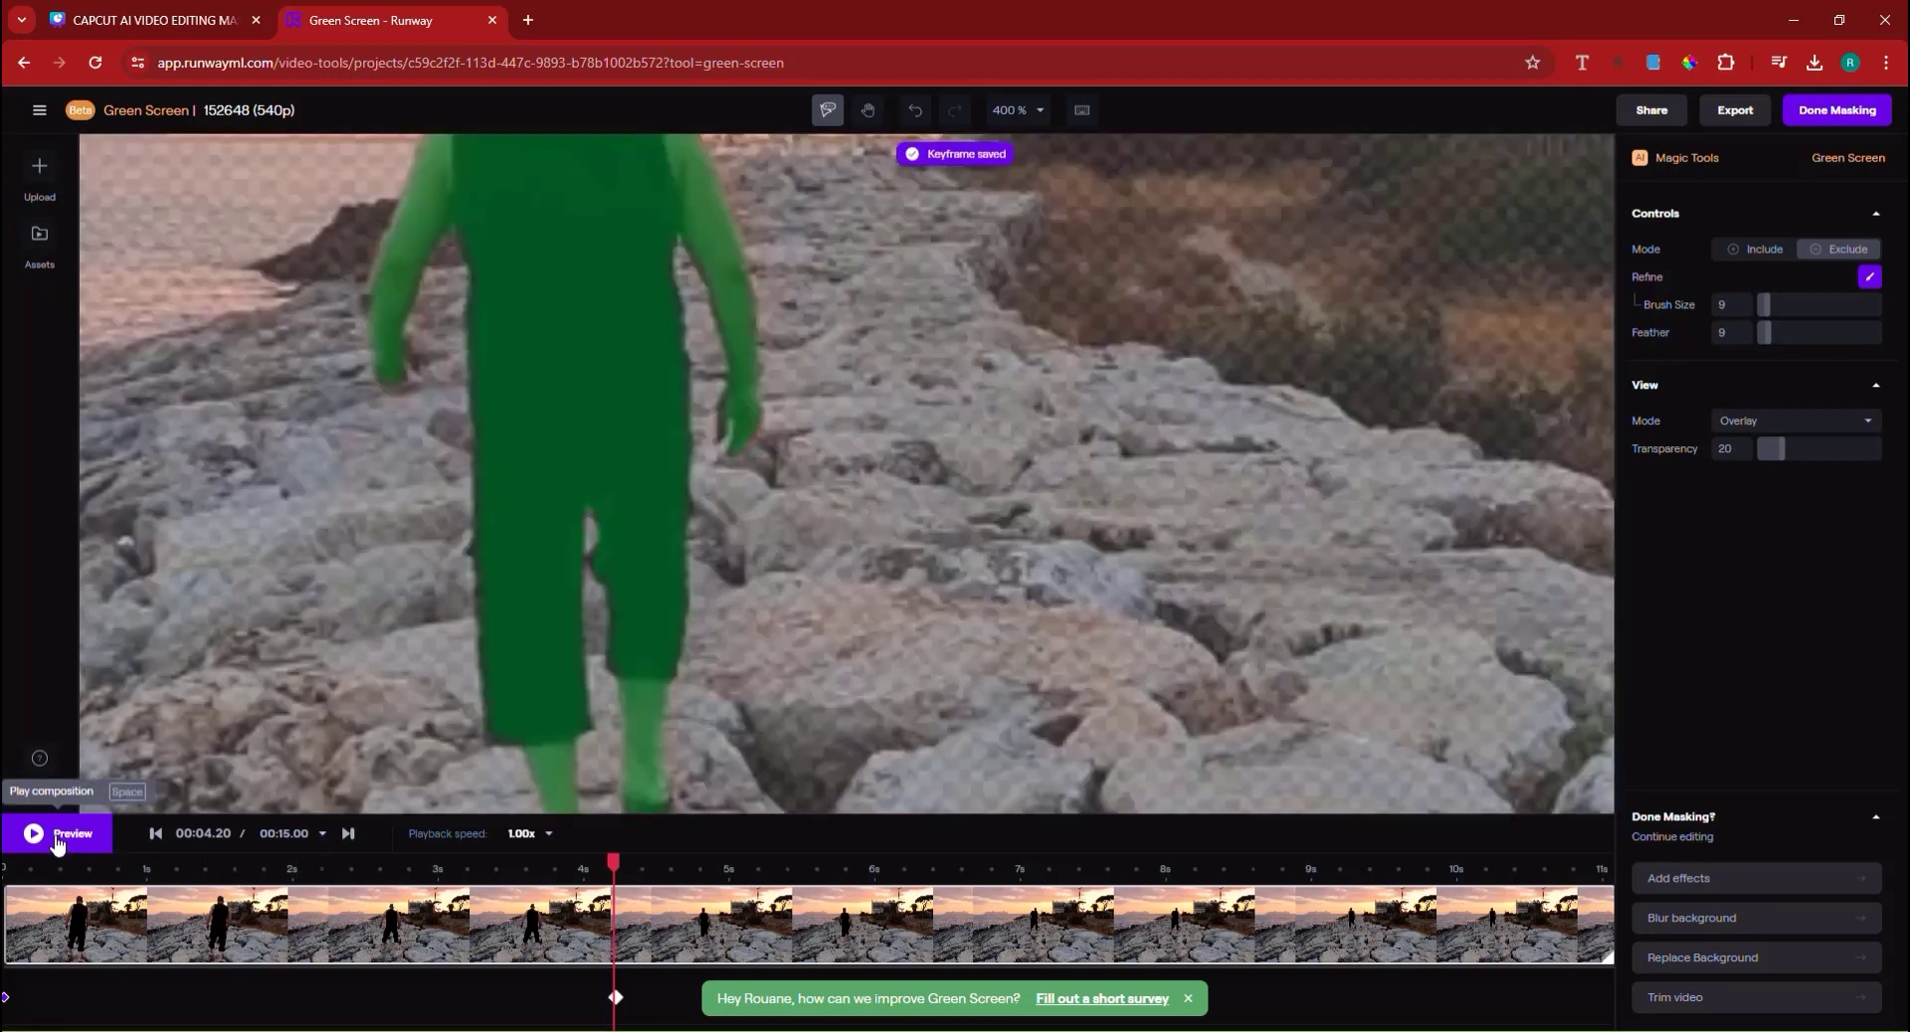
Preview the masked clip up to about 7.57 s and step back to the frame at about 7.37 s.
click(56, 842)
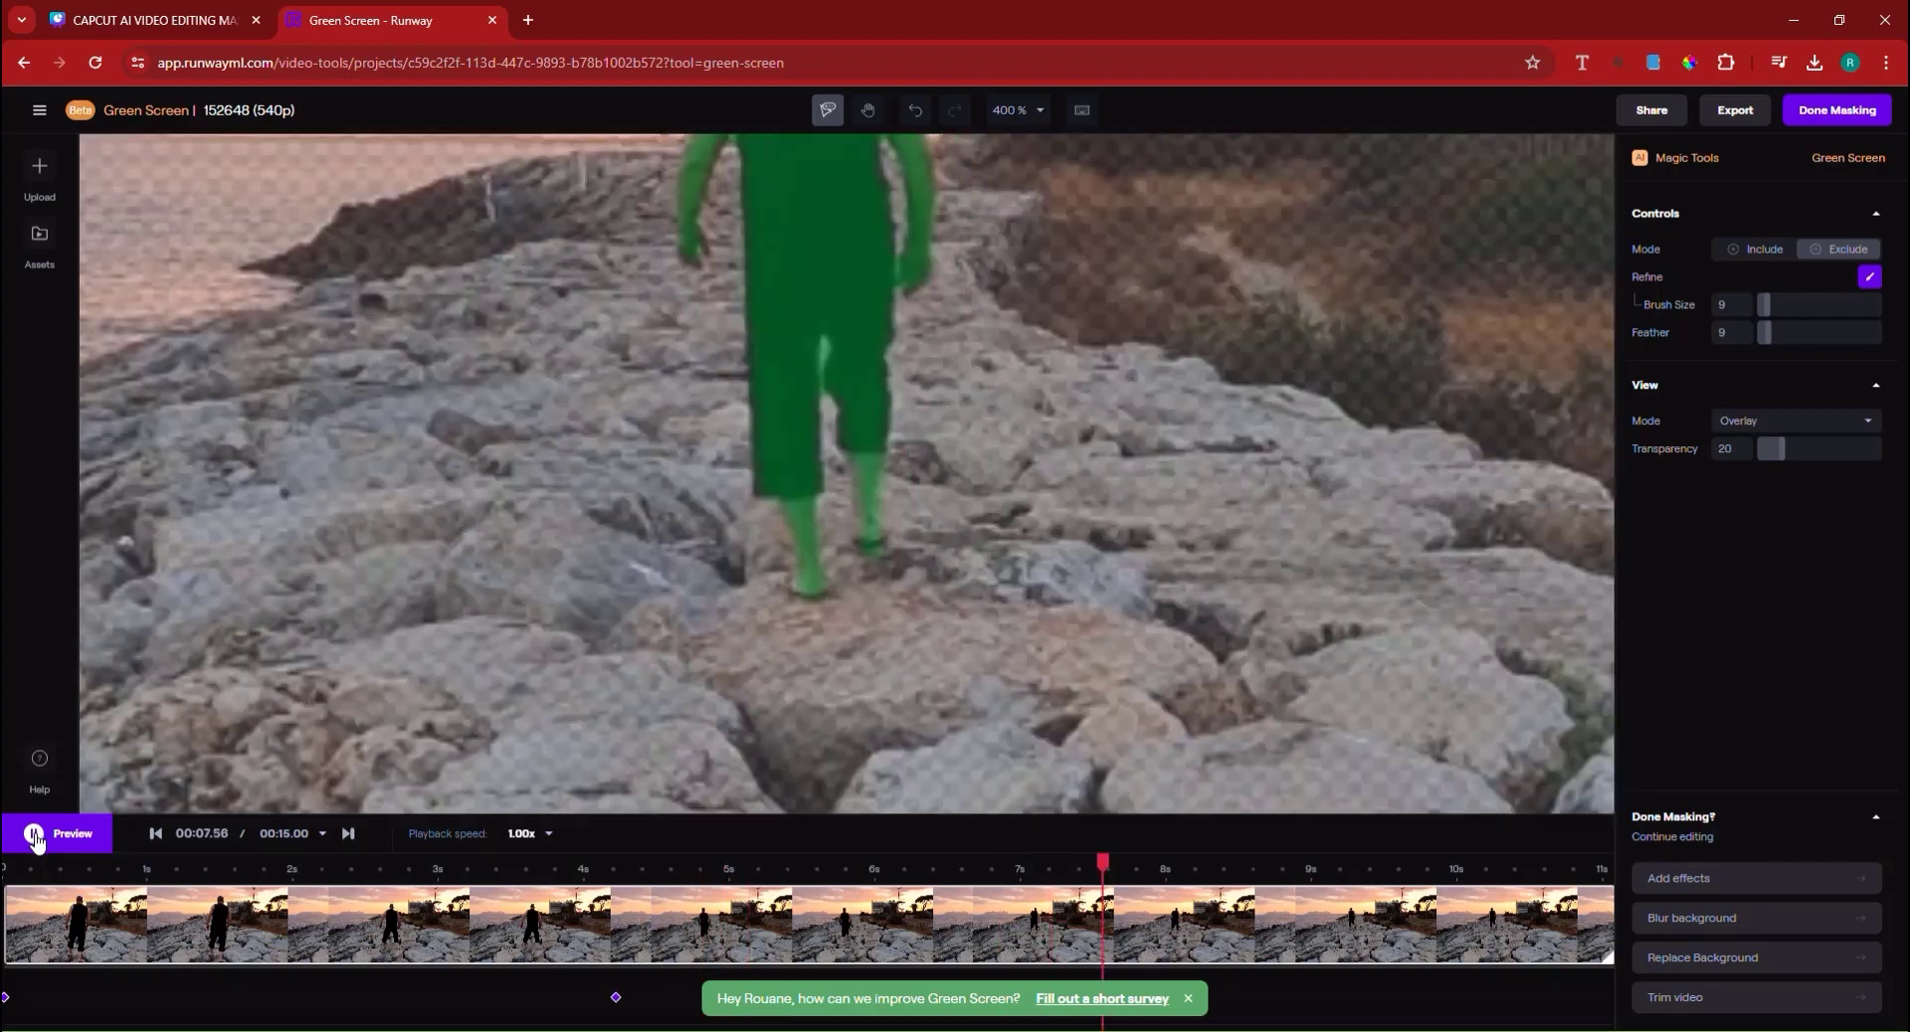
click(35, 838)
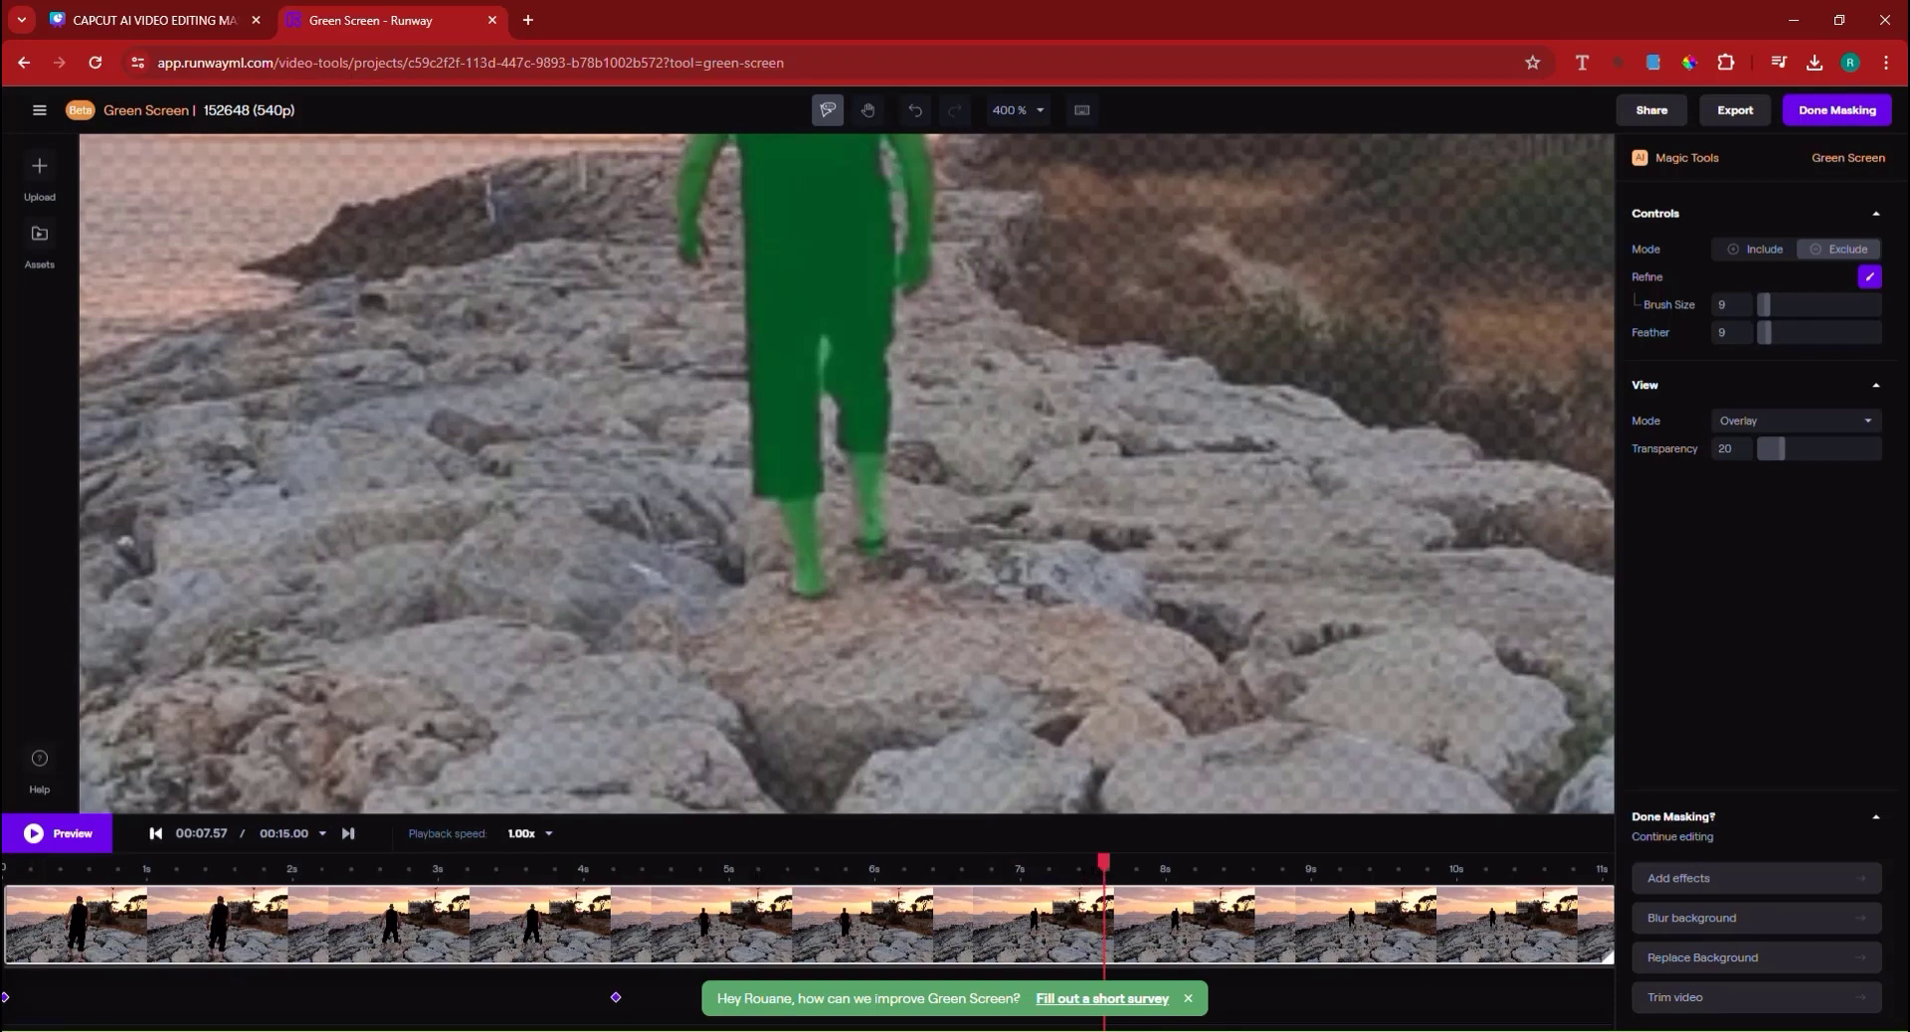
key(Left)
key(Left)
key(Left)
key(Left)
key(Left)
key(Left)
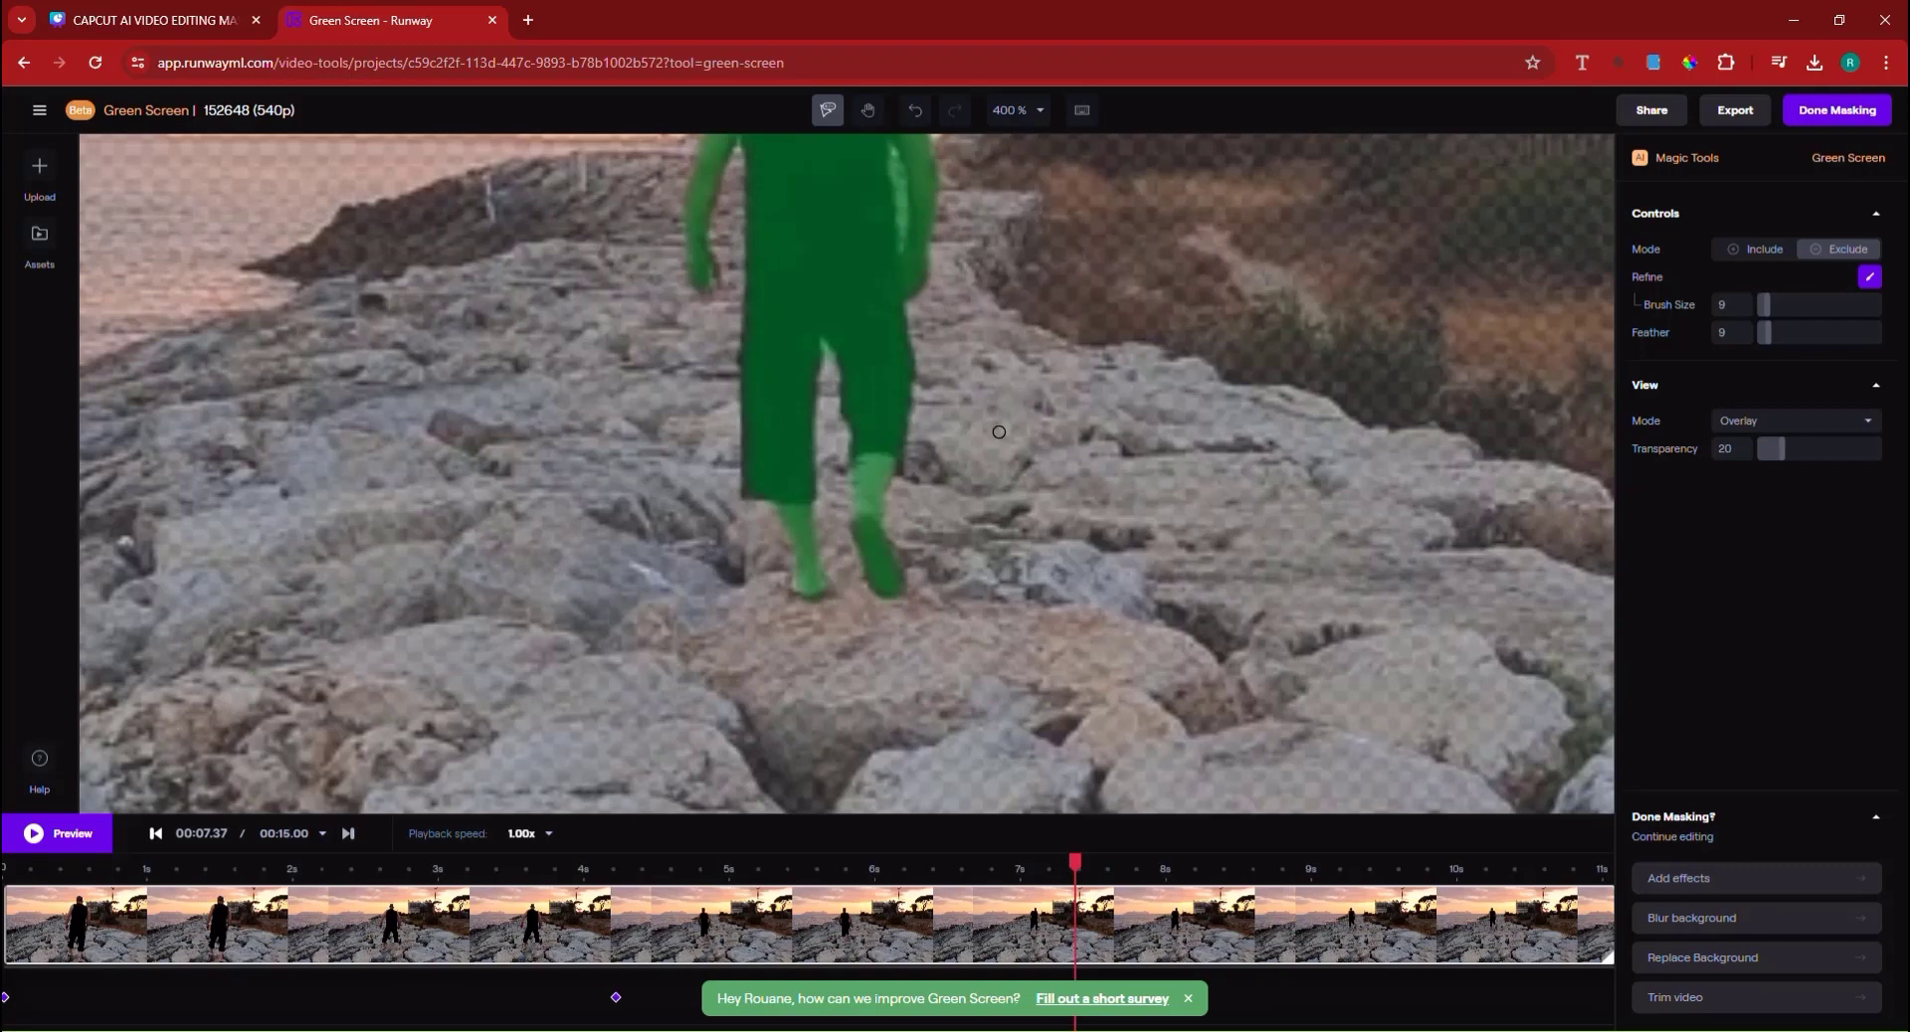
Erase the background gap between the man's right arm and torso from the mask at about 7.37 s.
scroll(990, 431, up, 2)
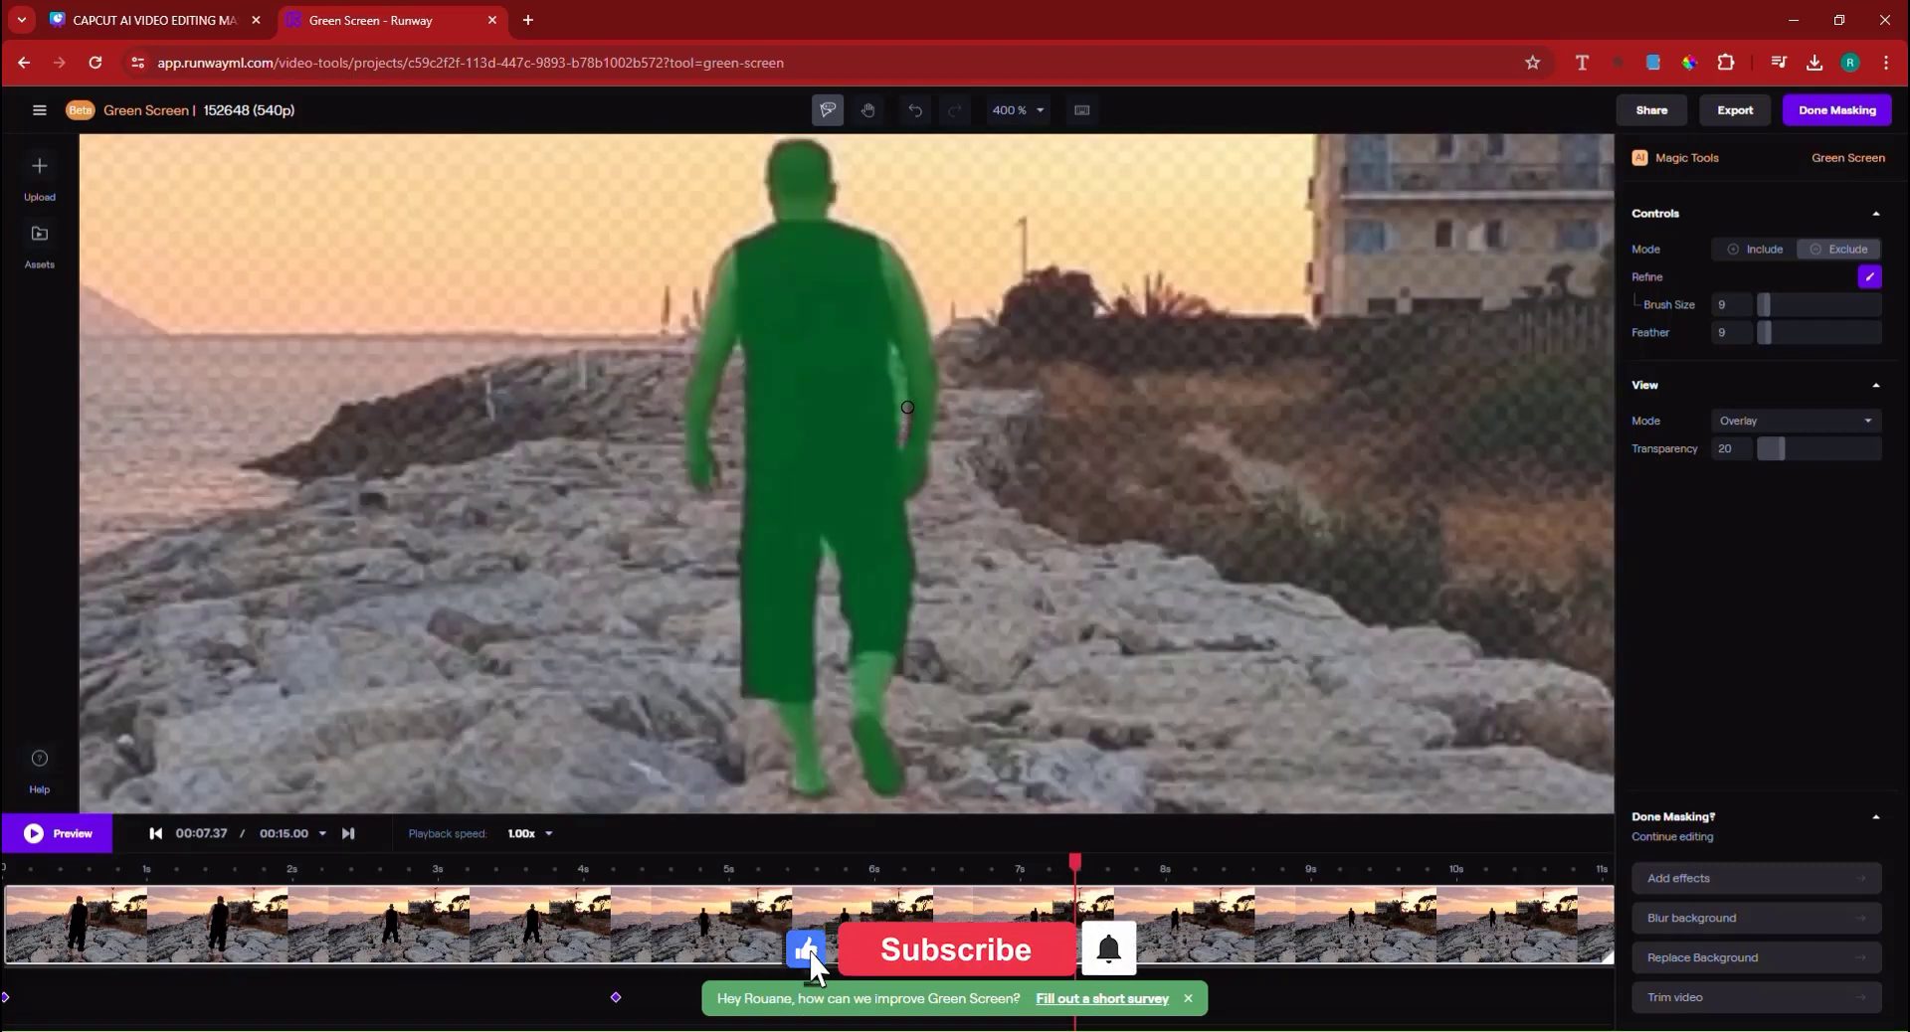
click(894, 359)
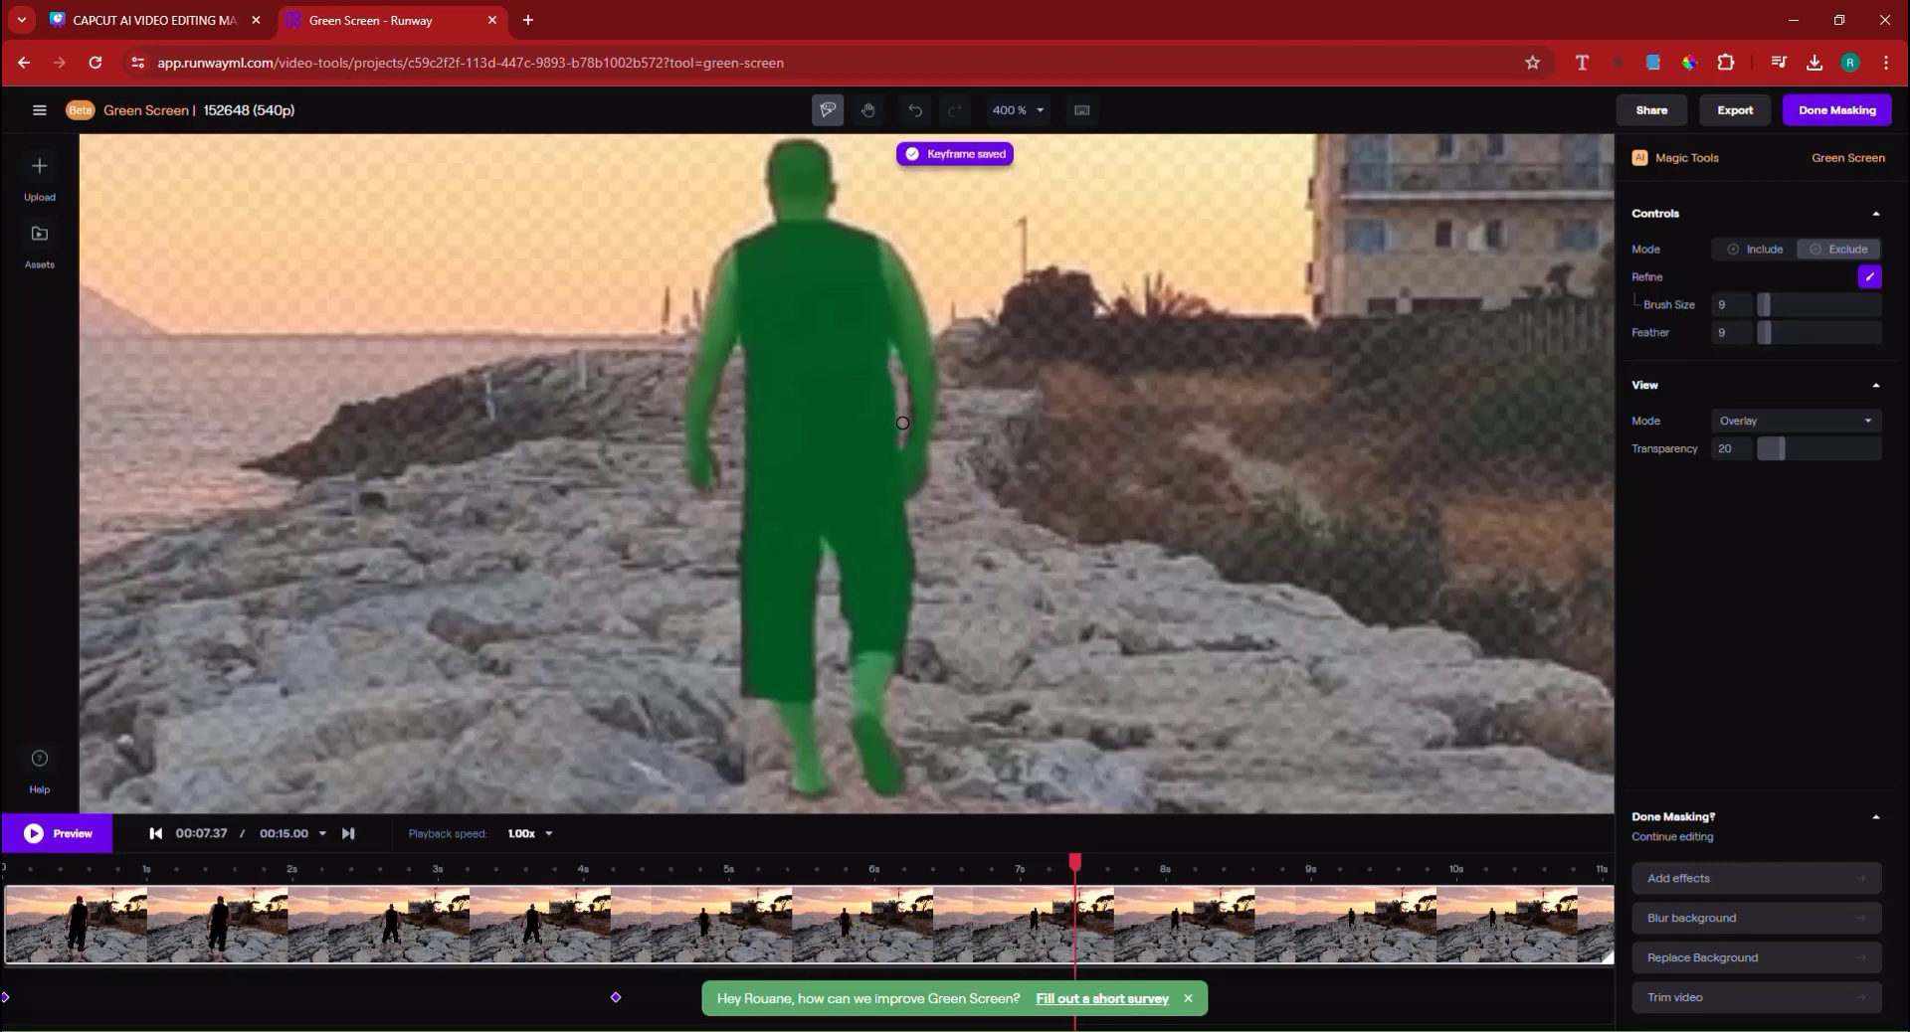
click(901, 424)
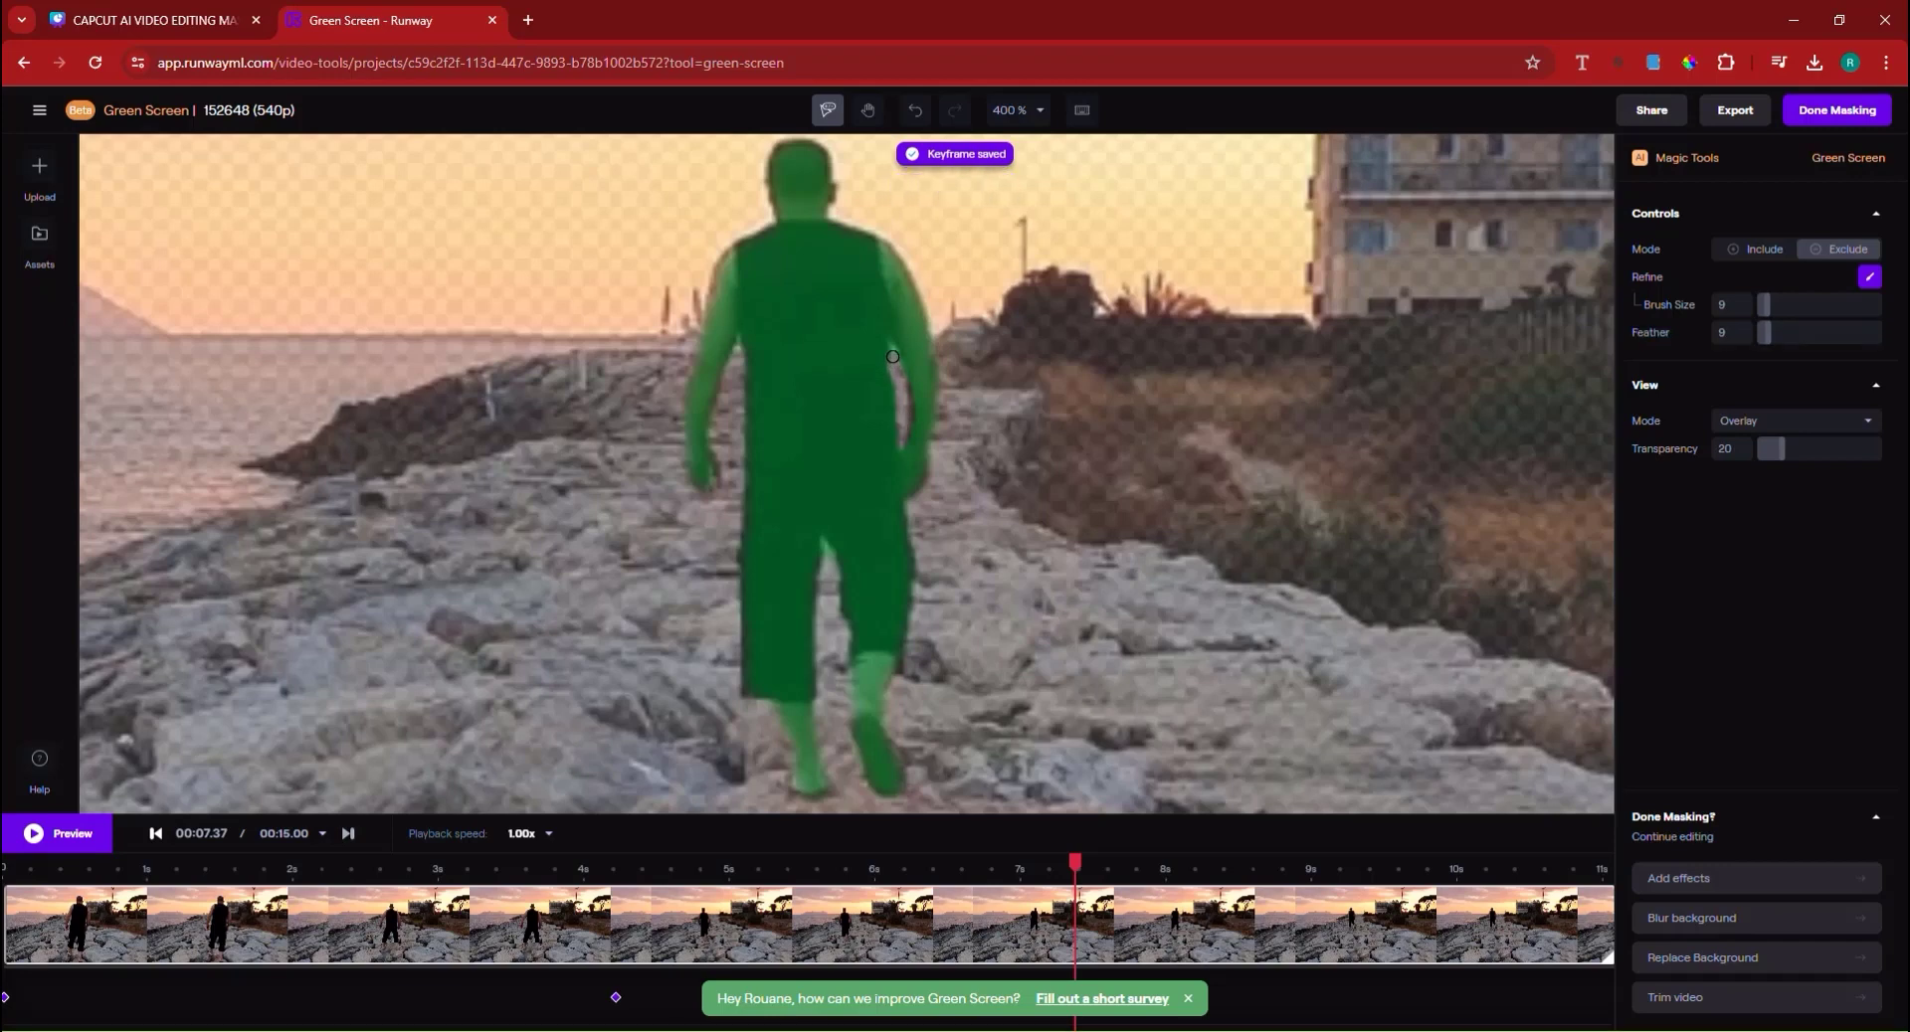
click(893, 354)
click(791, 675)
Erase the narrow background gap between the man's legs from the mask in the frame at about 7.94 s.
drag(1076, 861, 1186, 863)
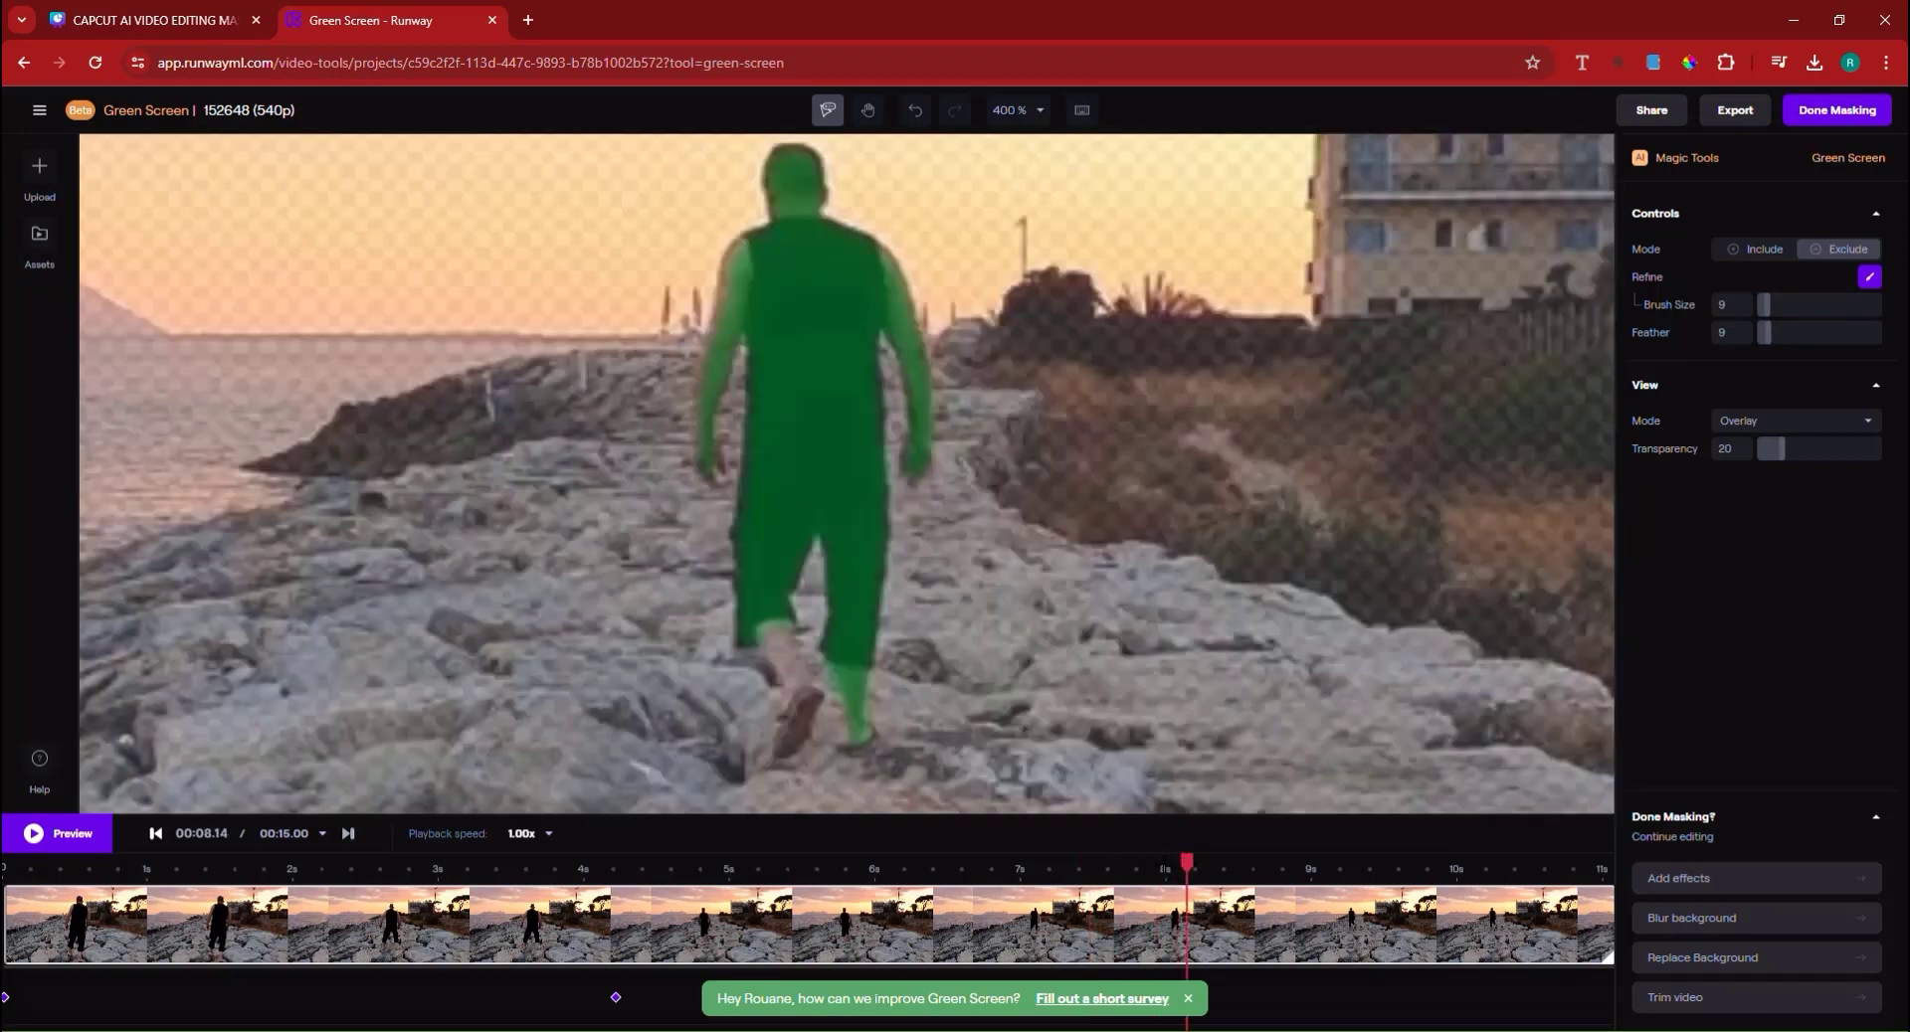
drag(1187, 861, 1156, 861)
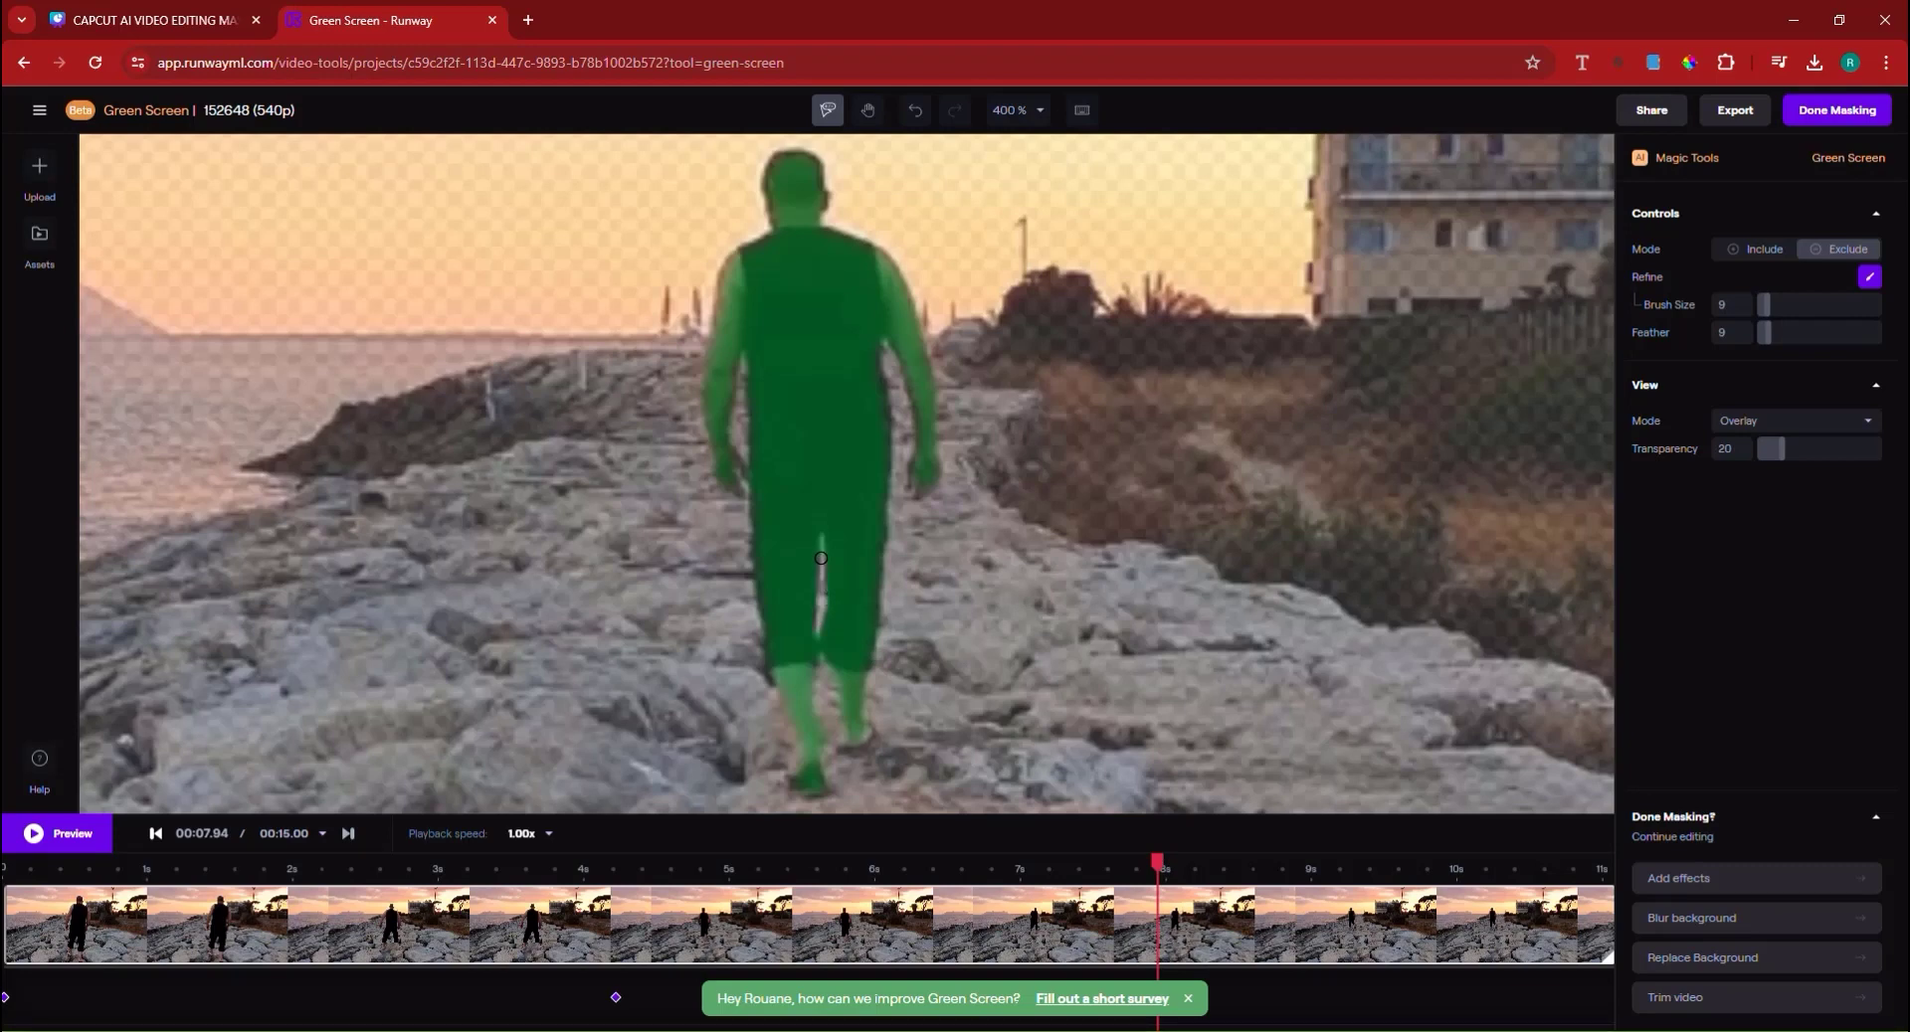
drag(825, 537, 825, 711)
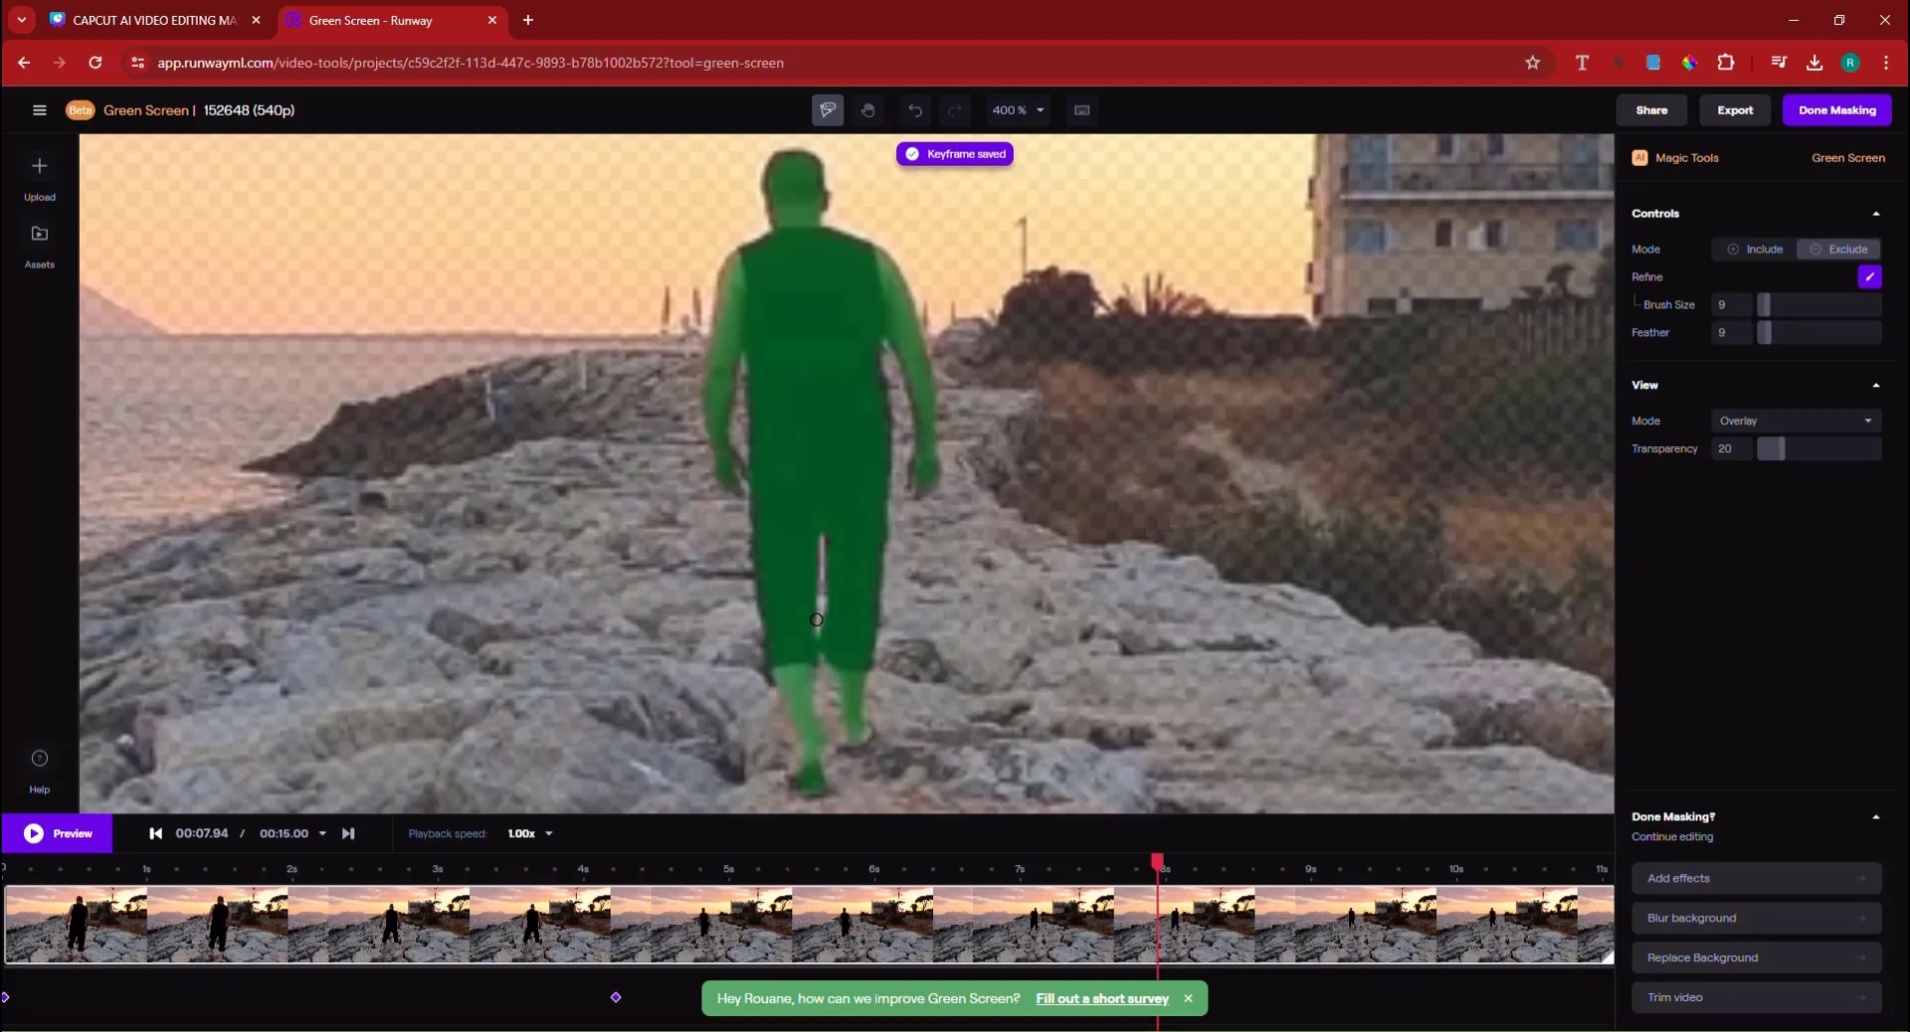
click(821, 681)
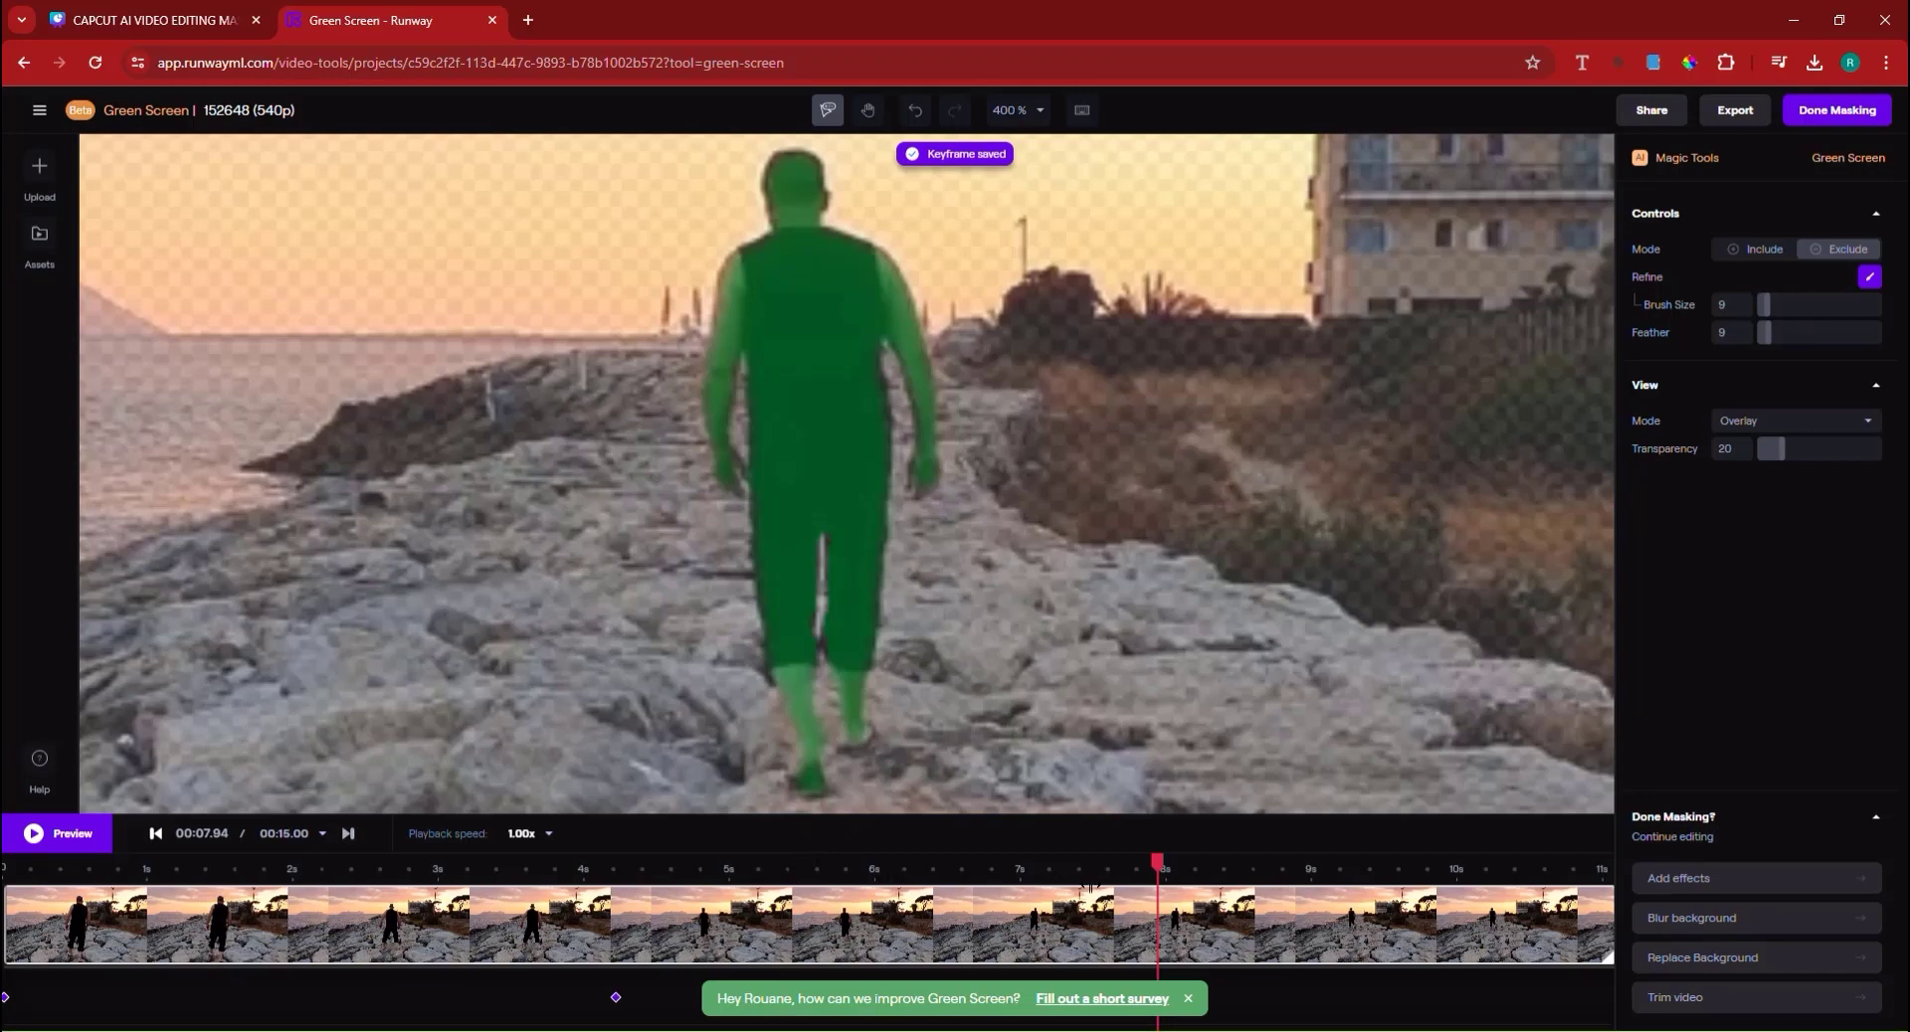
Preview the masked clip from about 7.14 to 8.30 s to check the mask around the legs.
click(1041, 871)
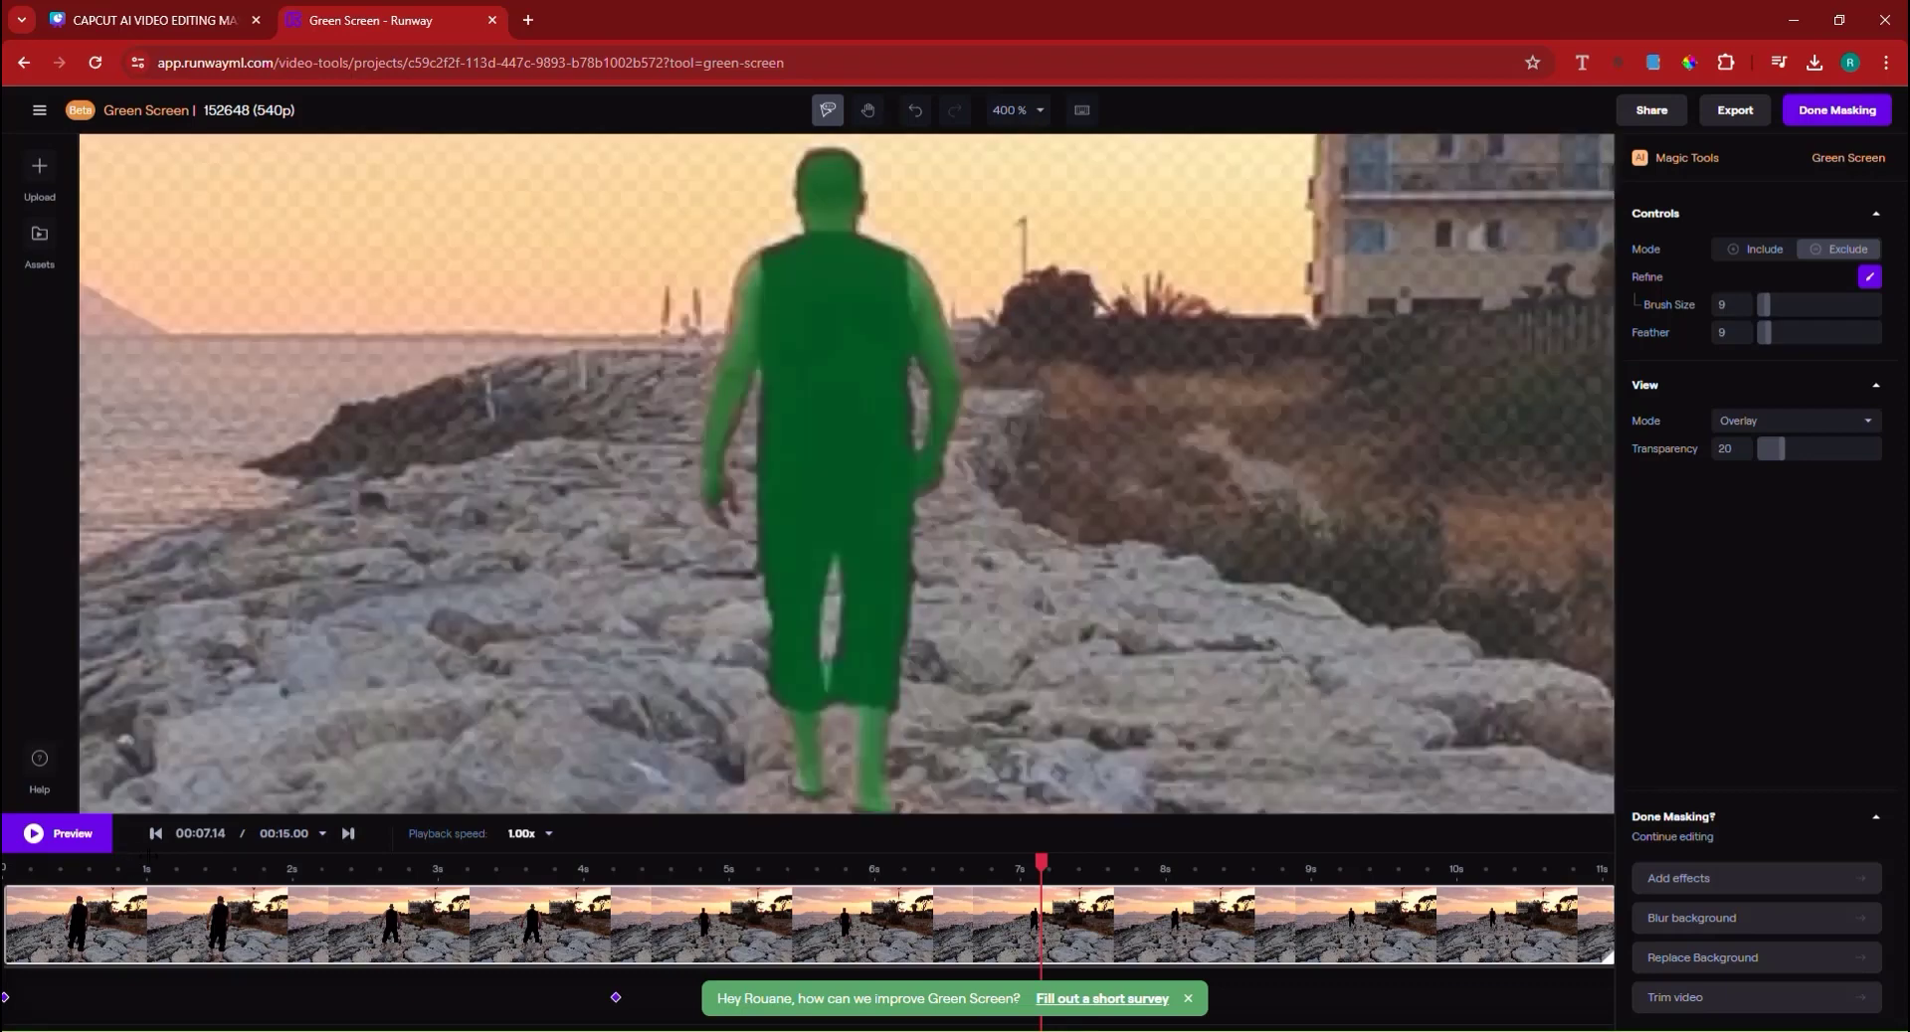
click(35, 838)
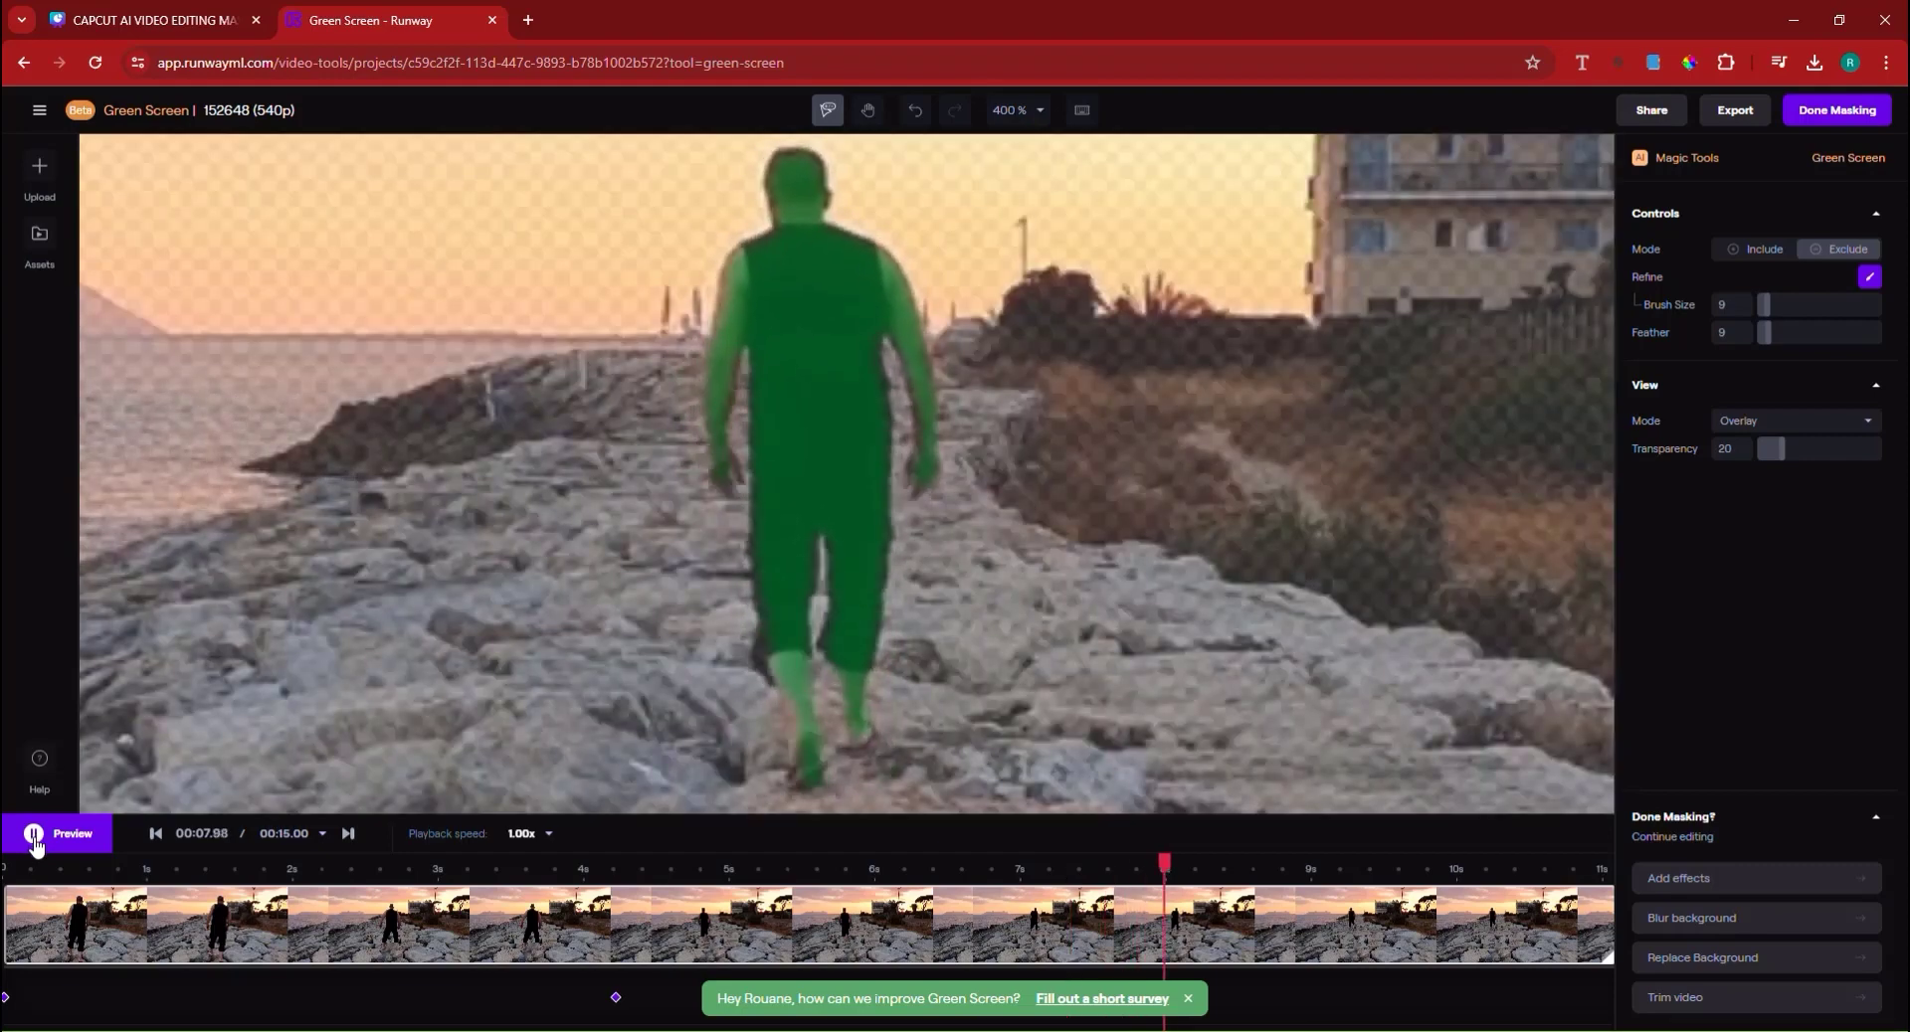
click(35, 838)
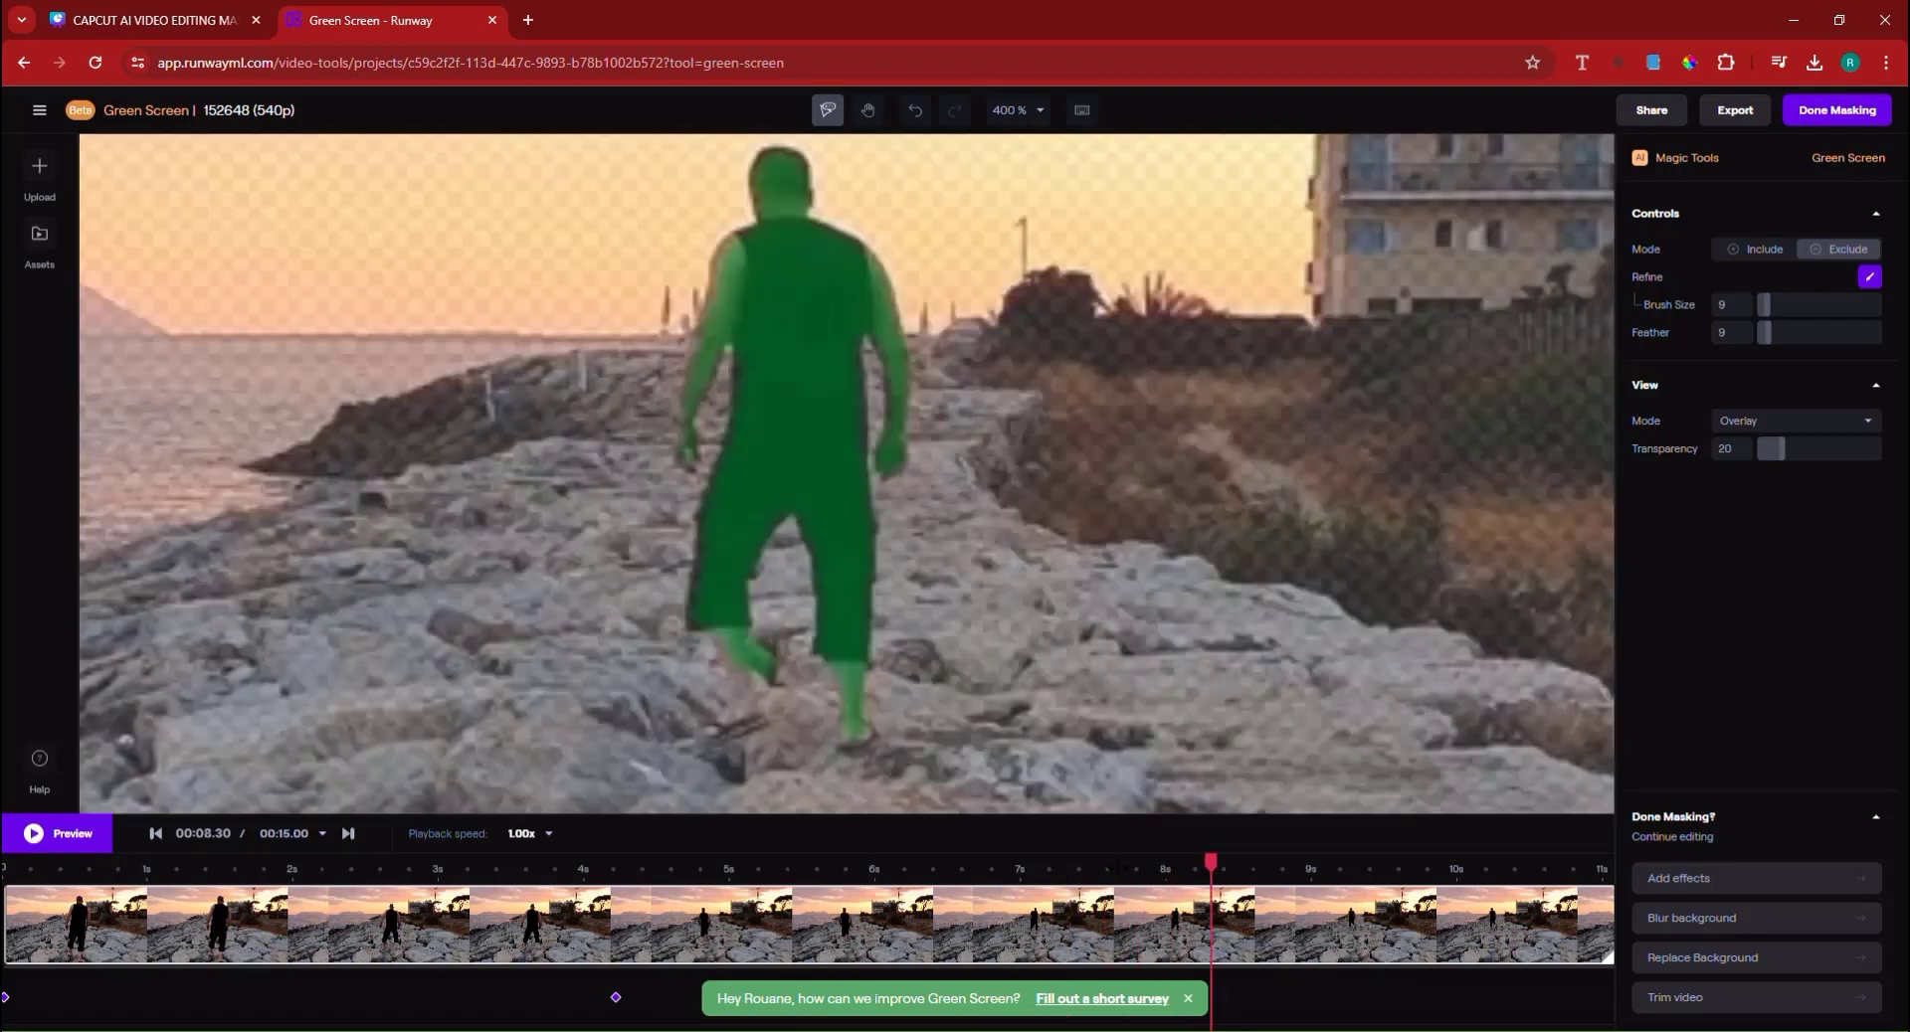
Examine the man's mask frame by frame from about 7.67 to 9.20 s.
click(1118, 868)
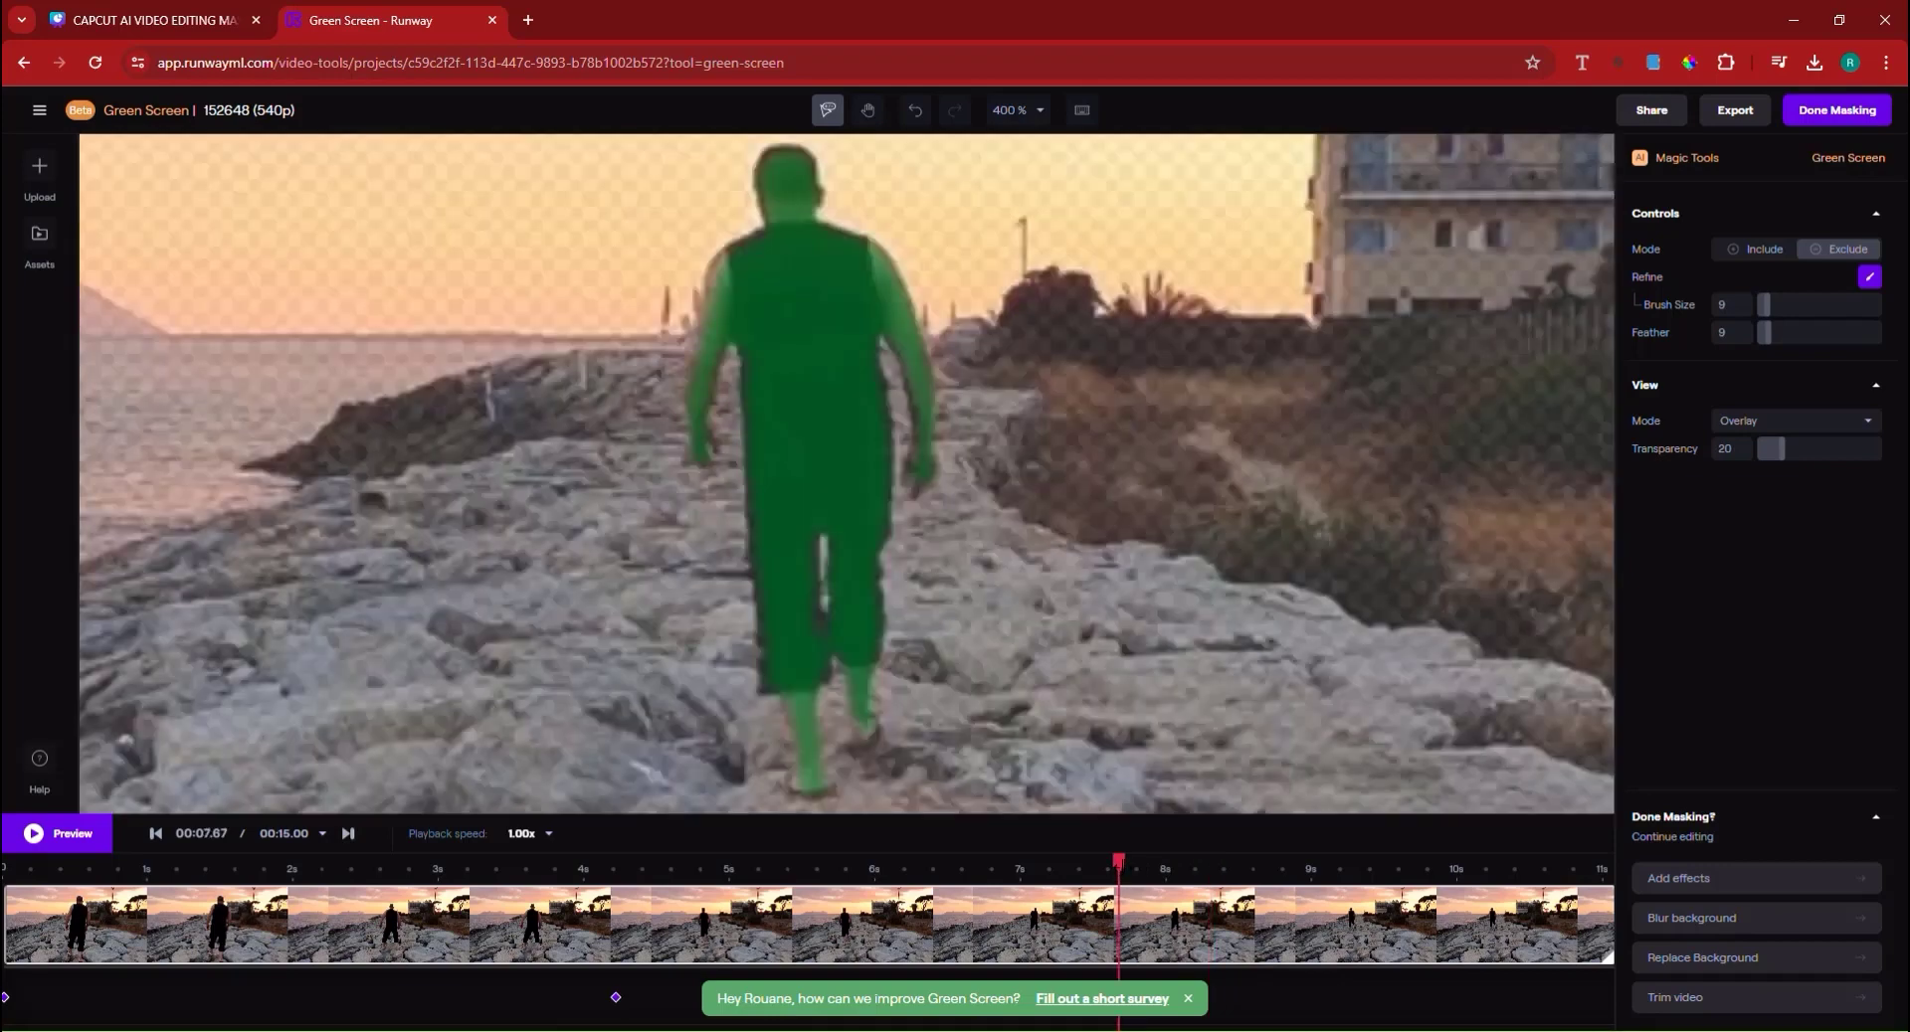
key(Right)
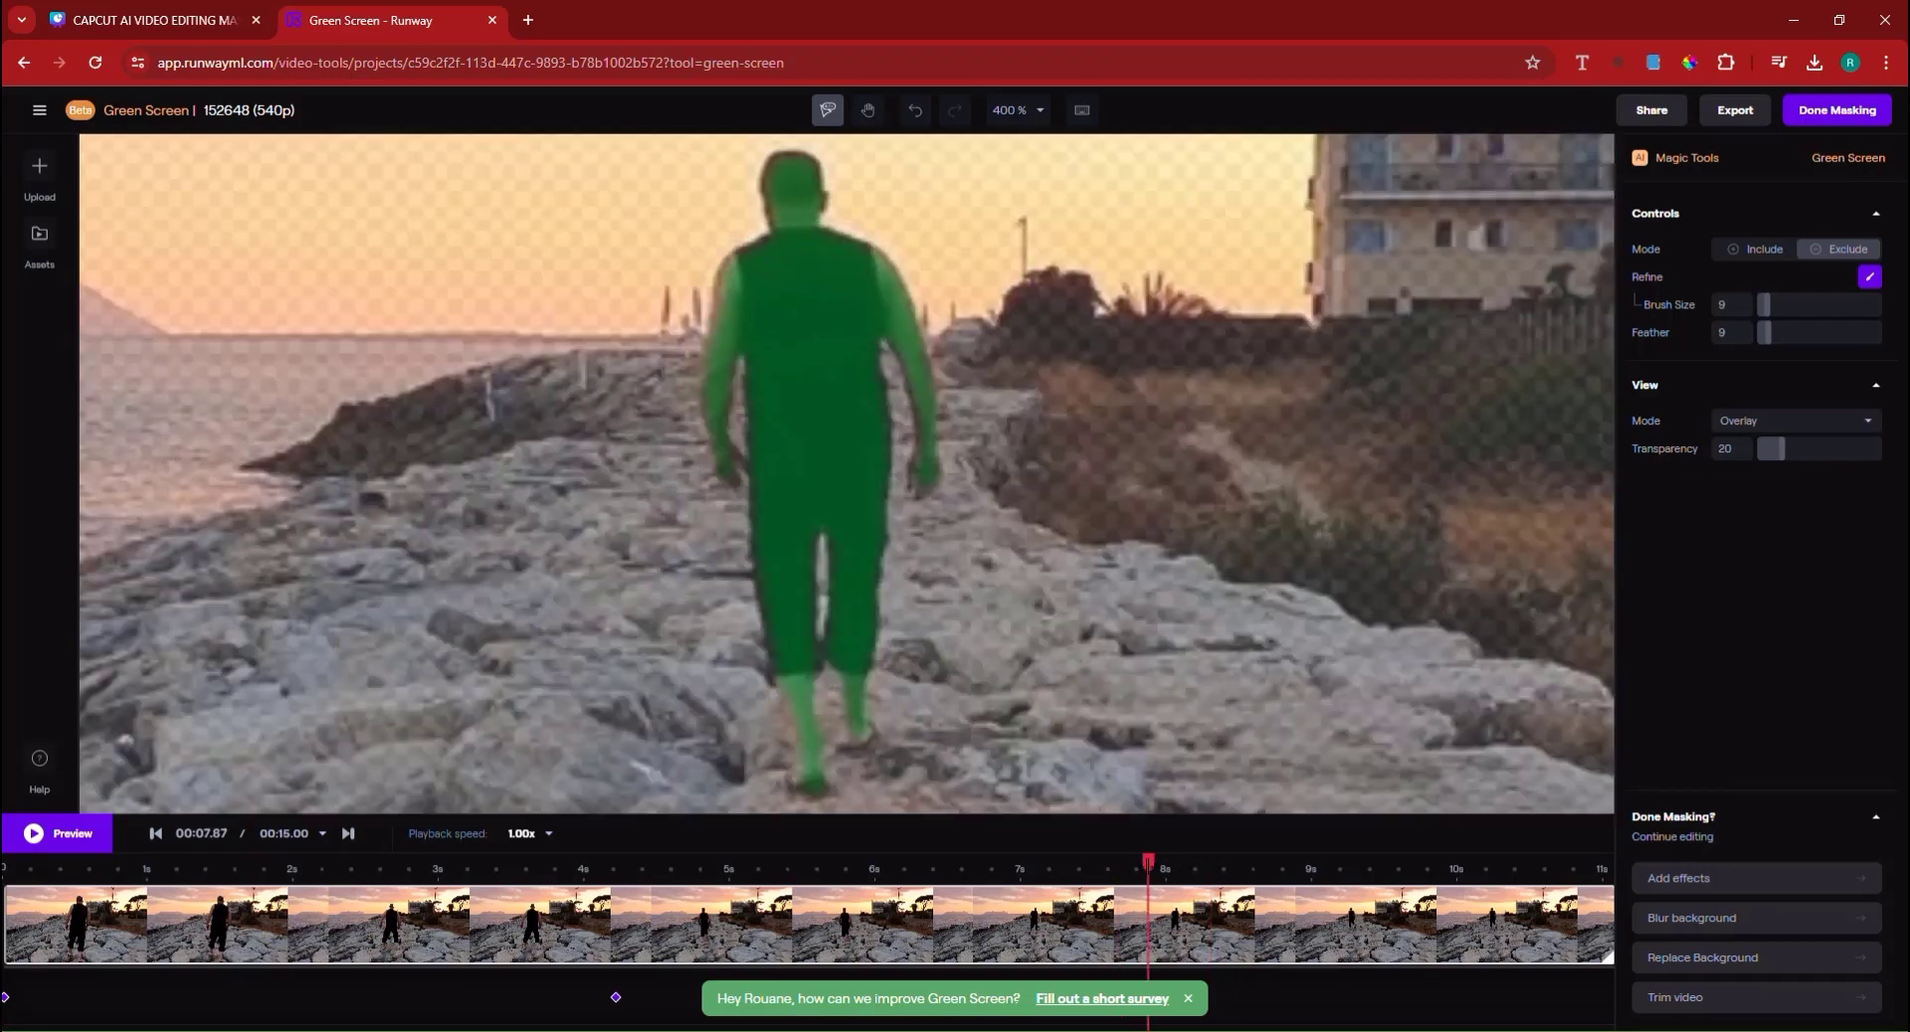
key(Right)
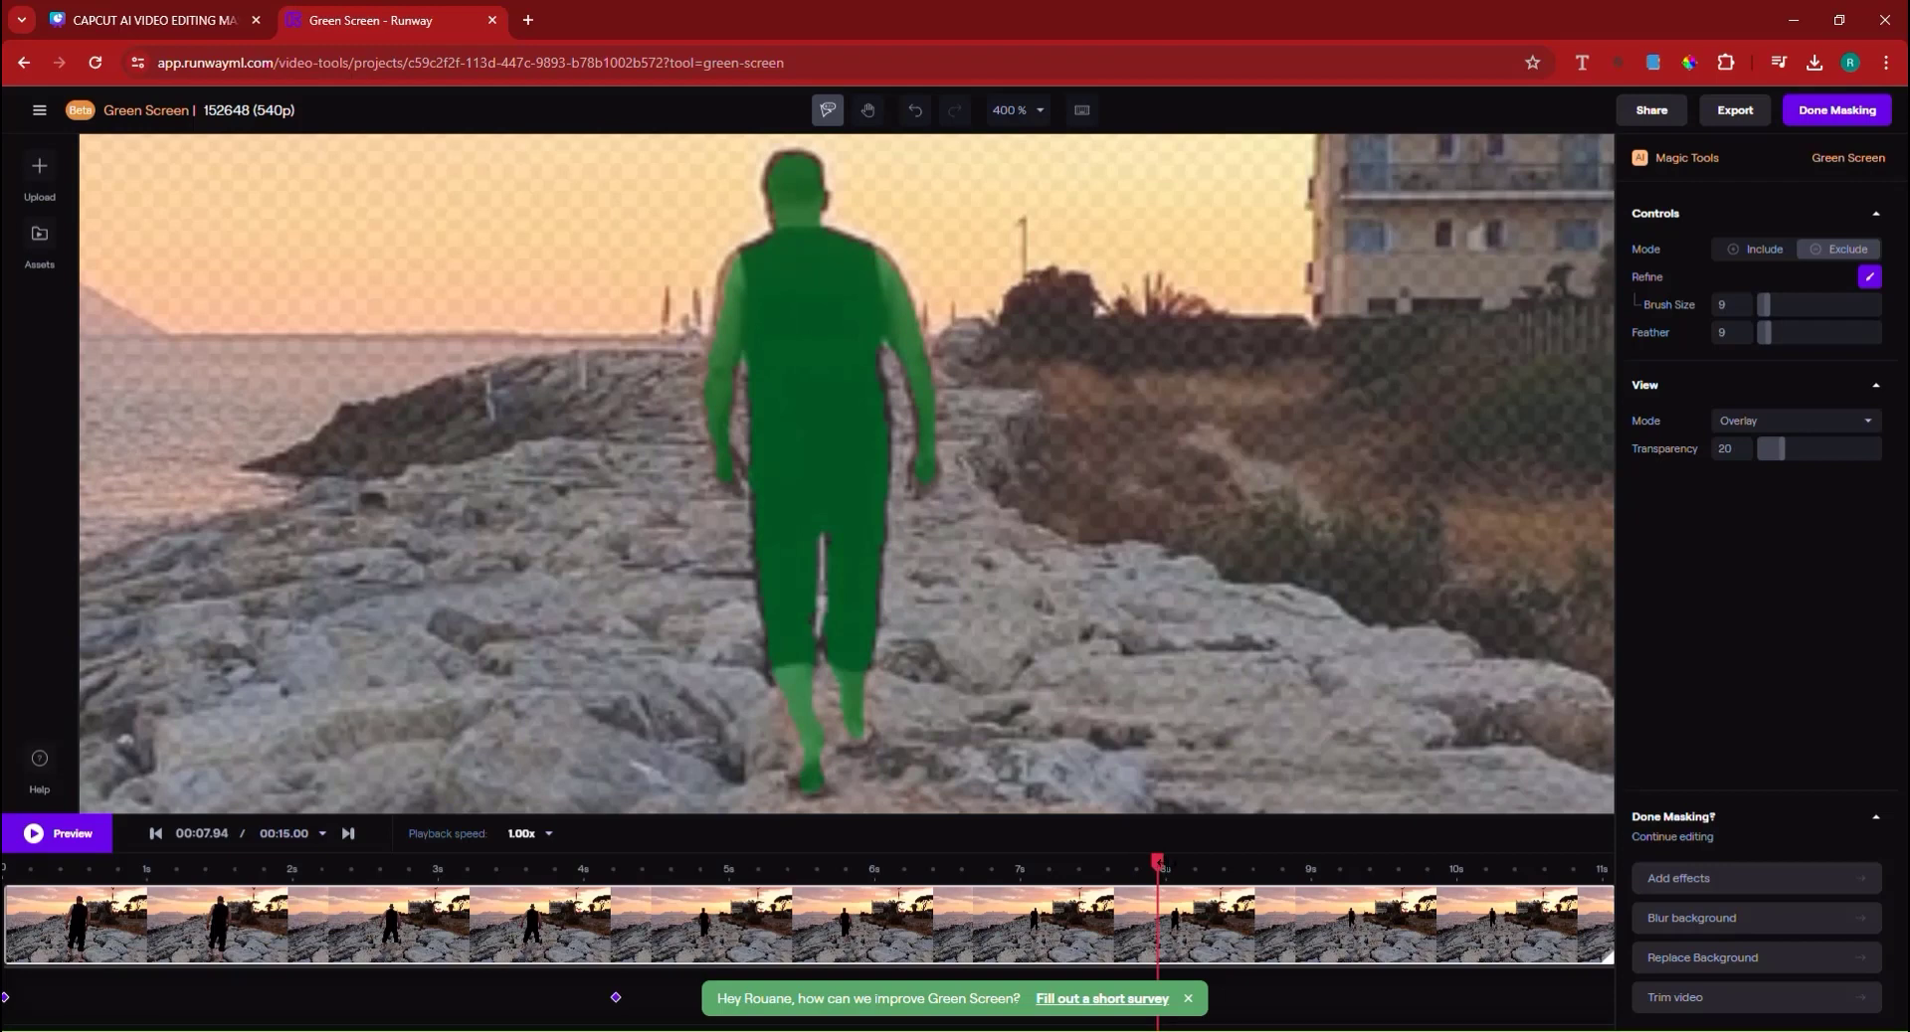
key(Right)
key(Right)
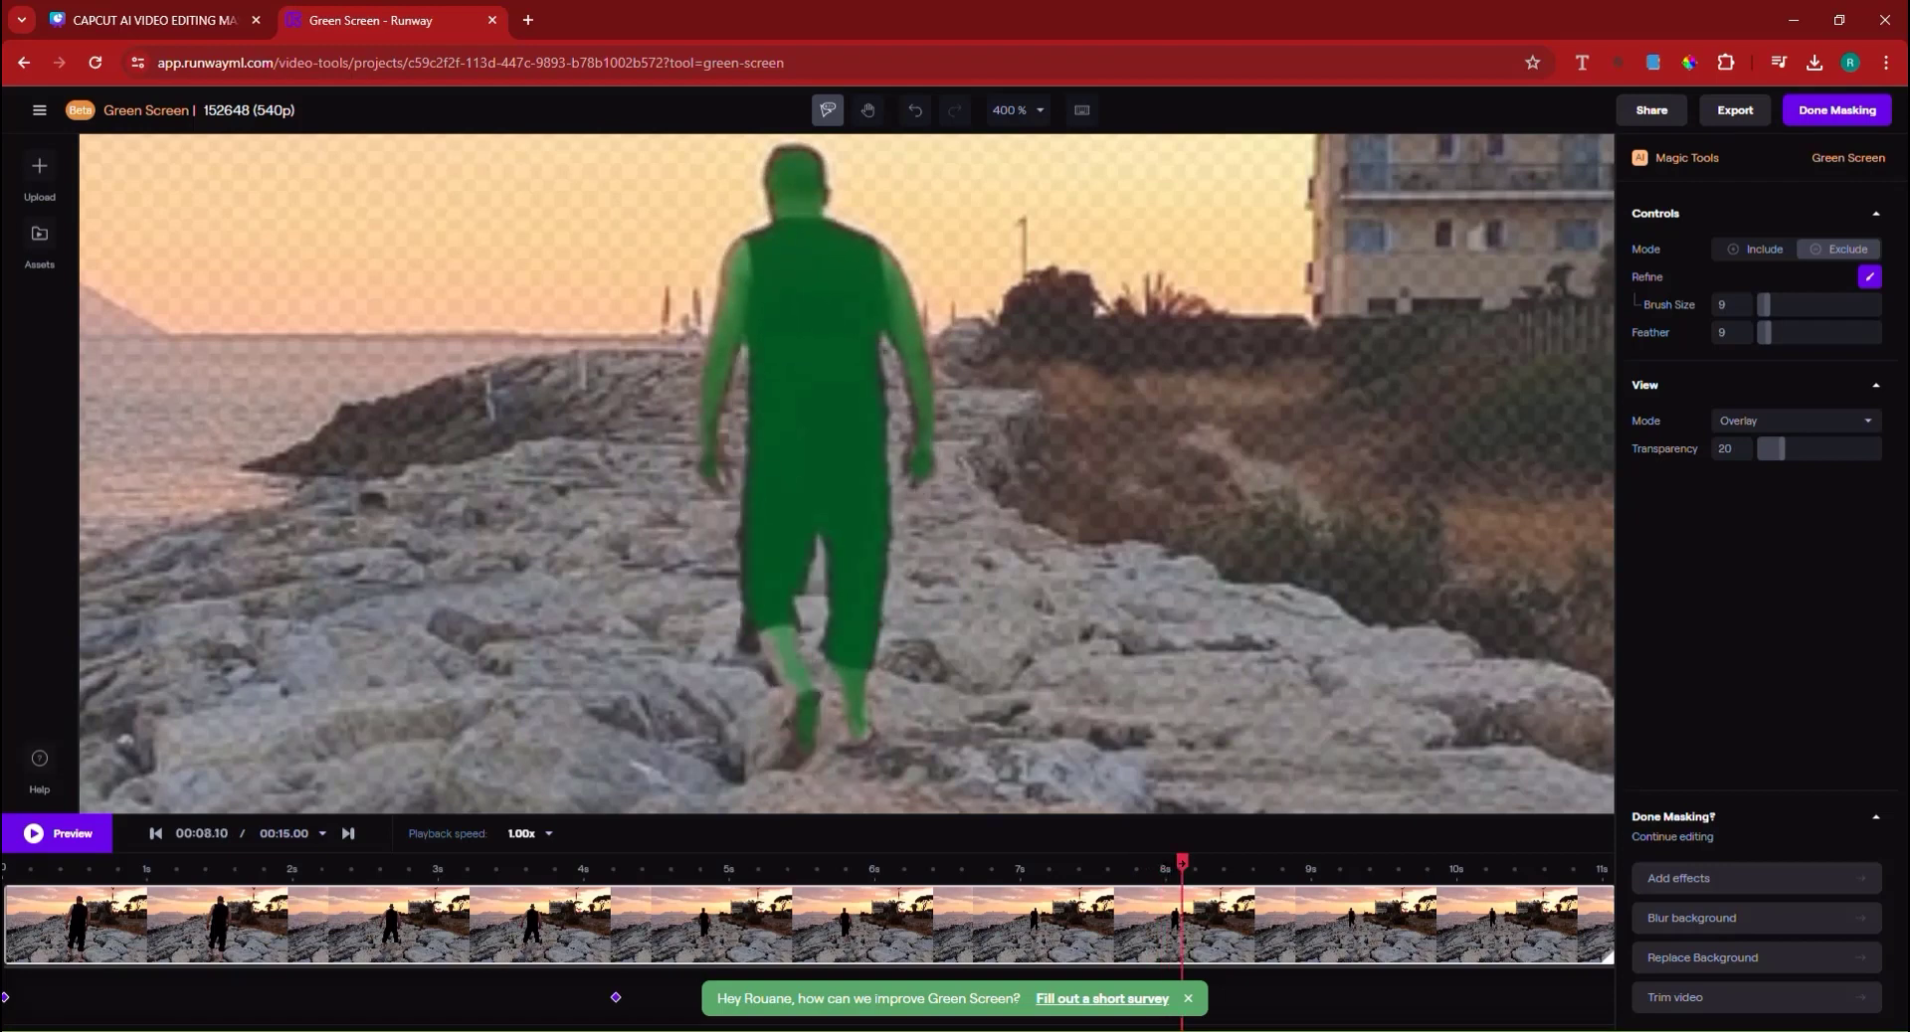
key(Right)
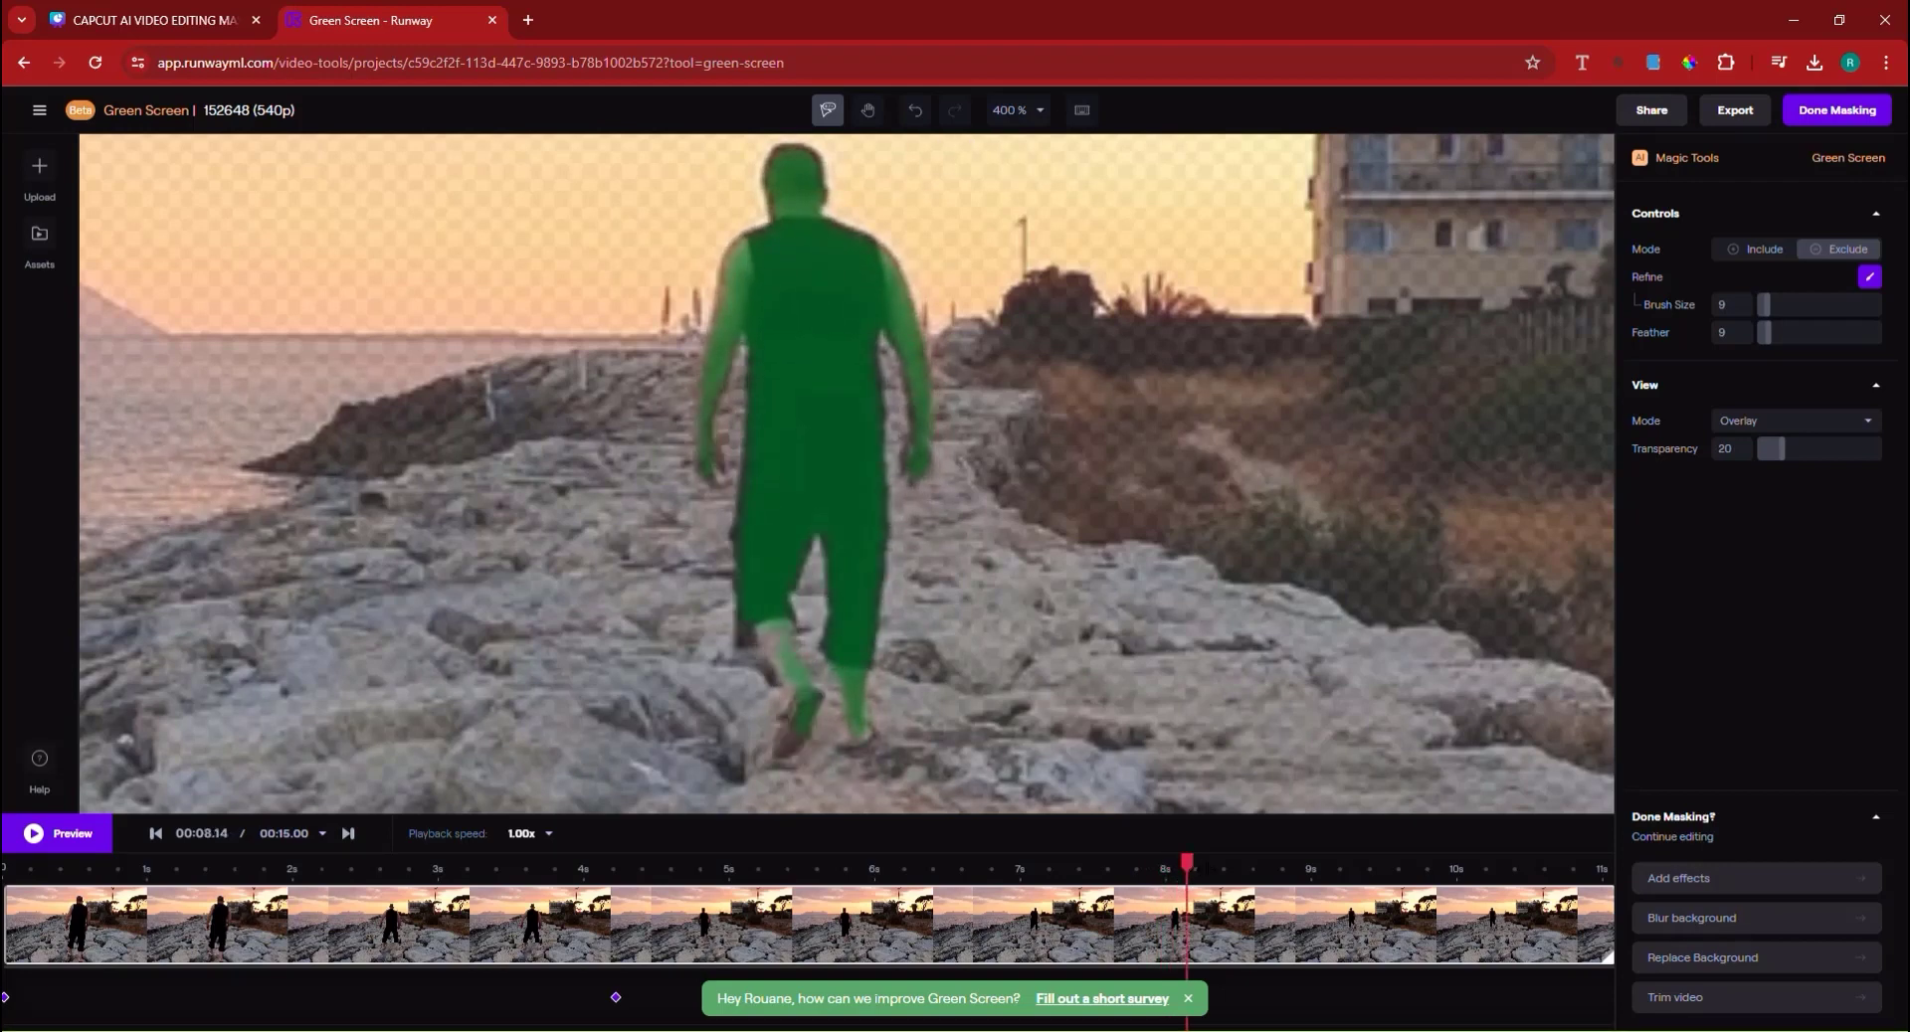
key(Right)
key(Right)
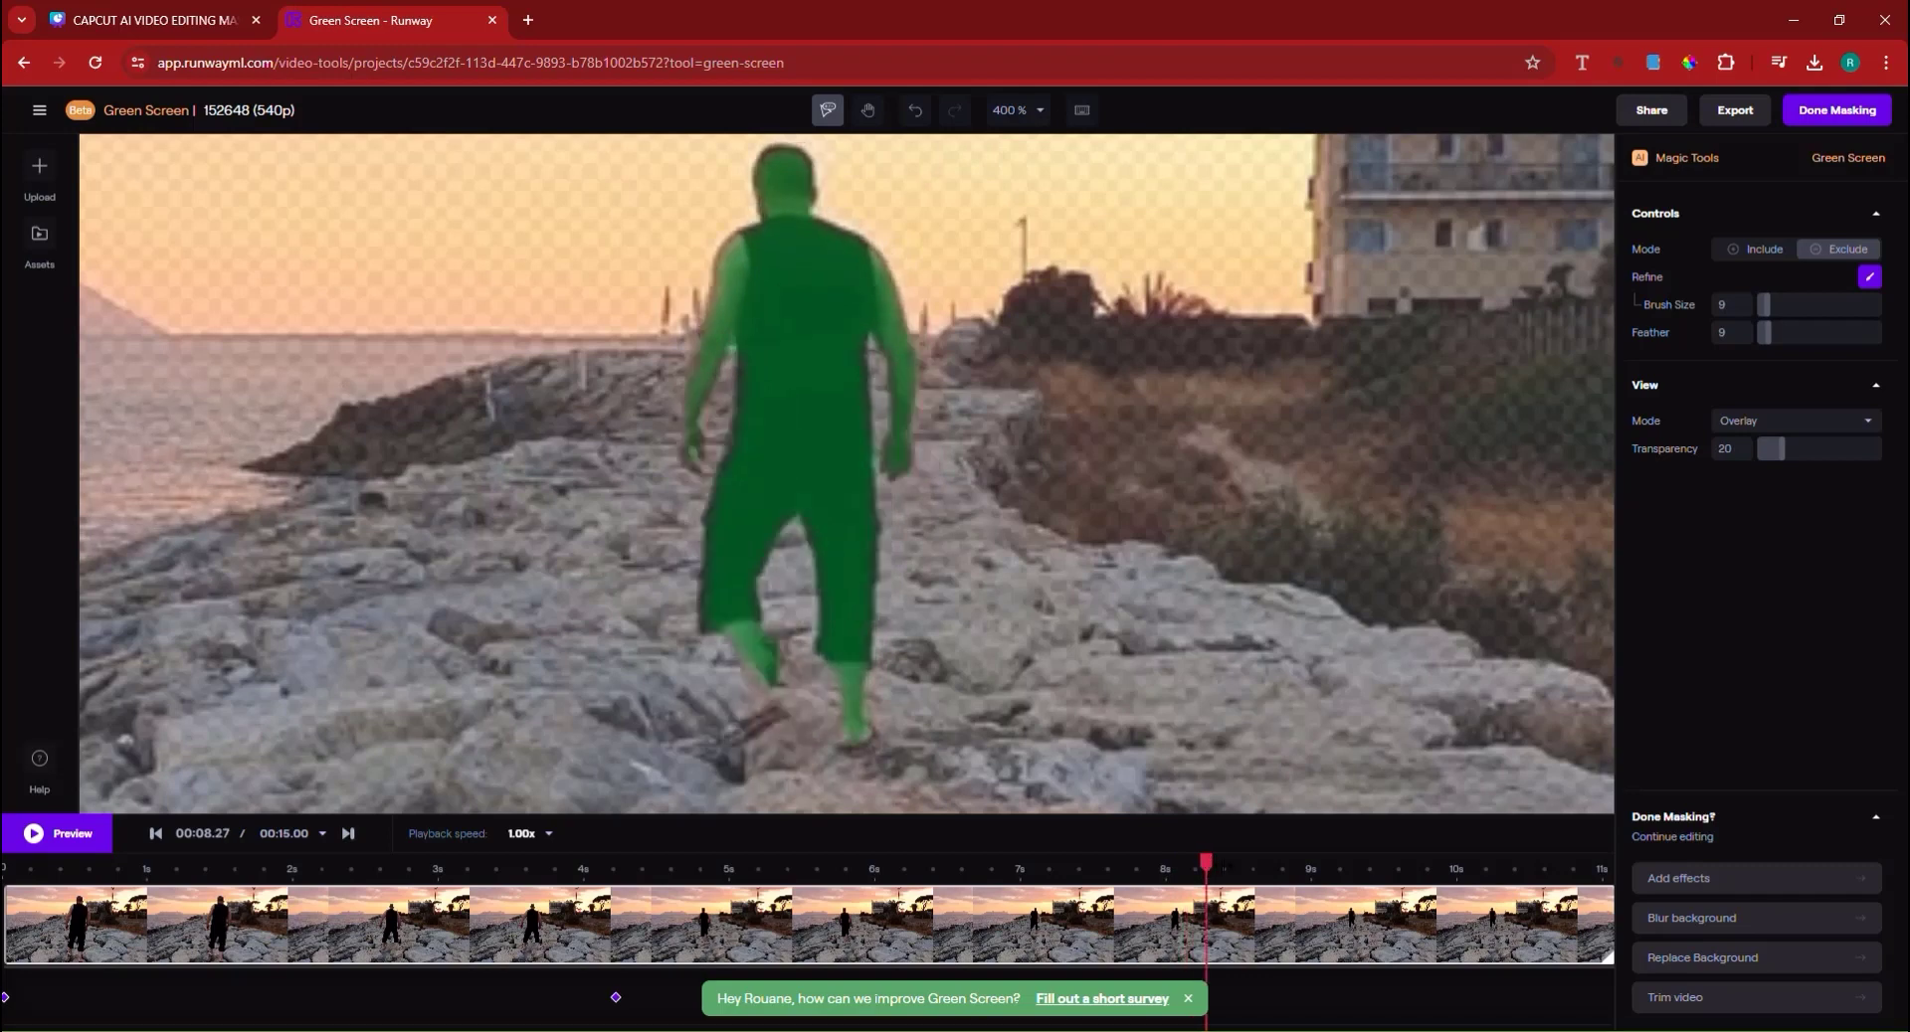
key(Right)
key(Right)
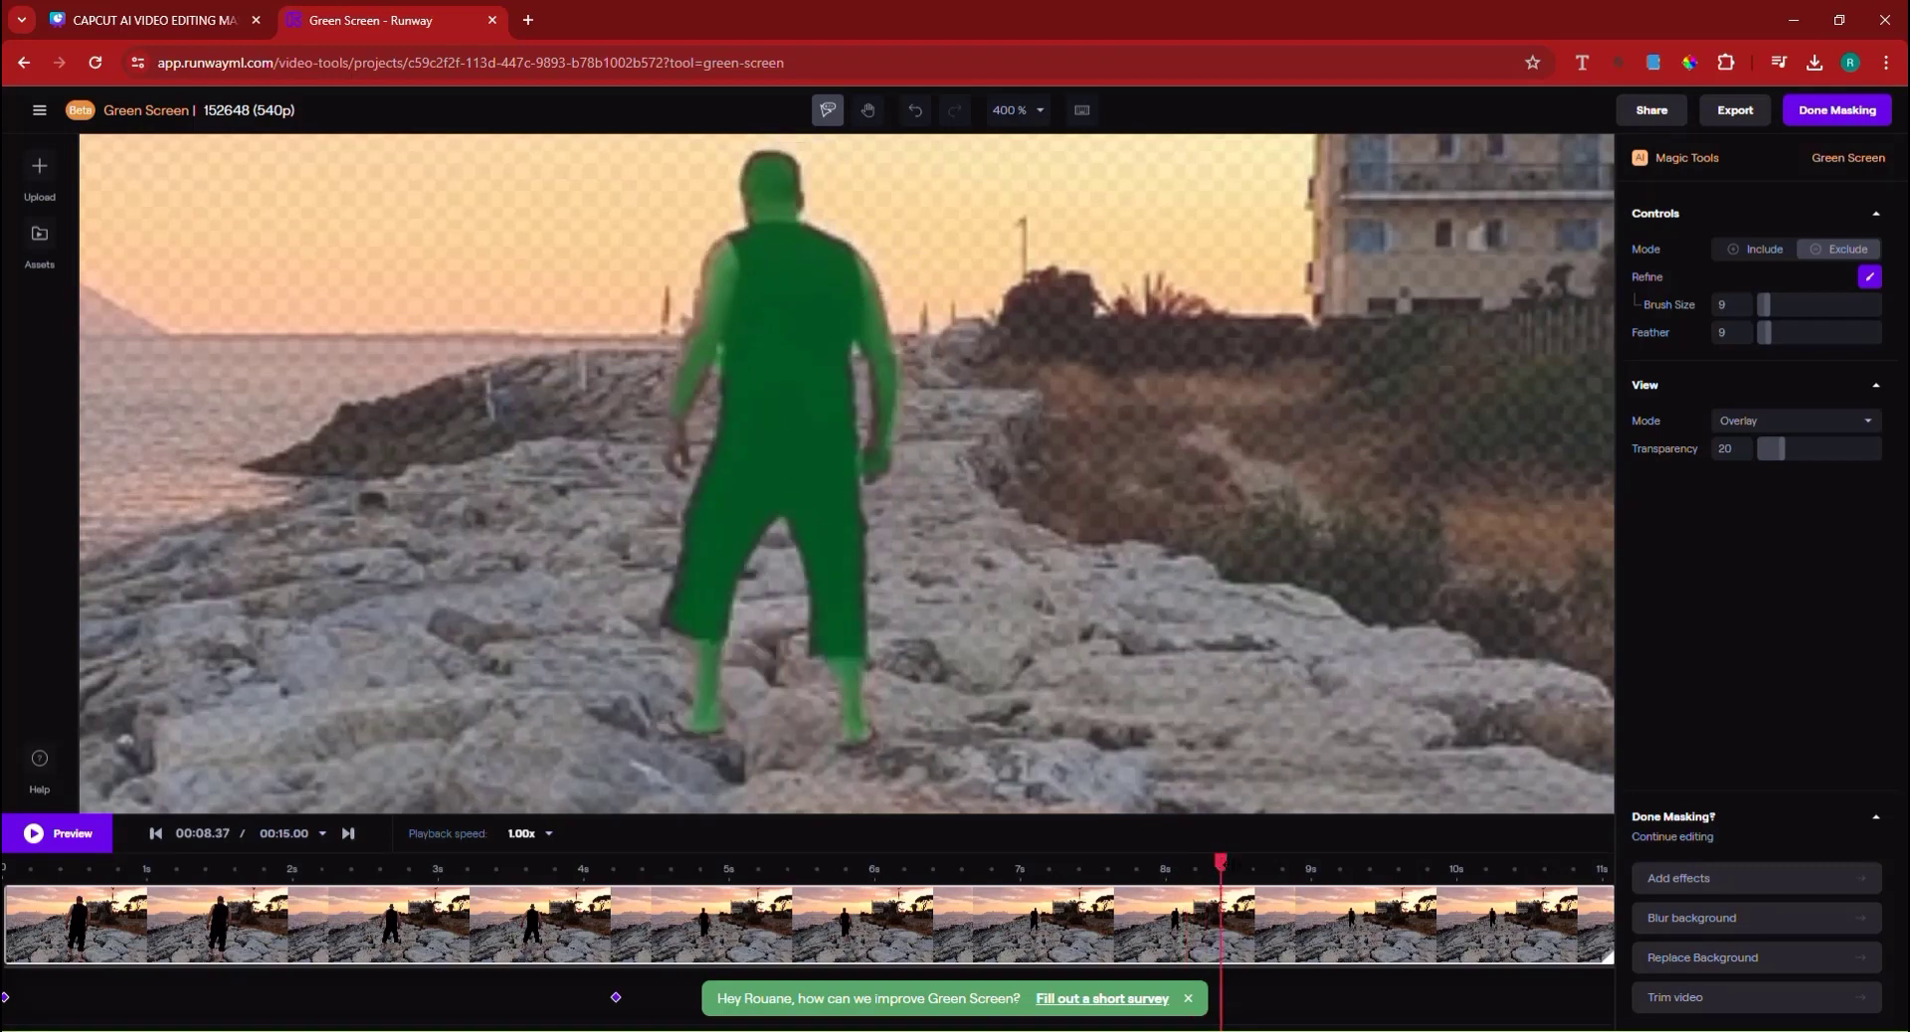
key(Right)
key(Right)
key(Right)
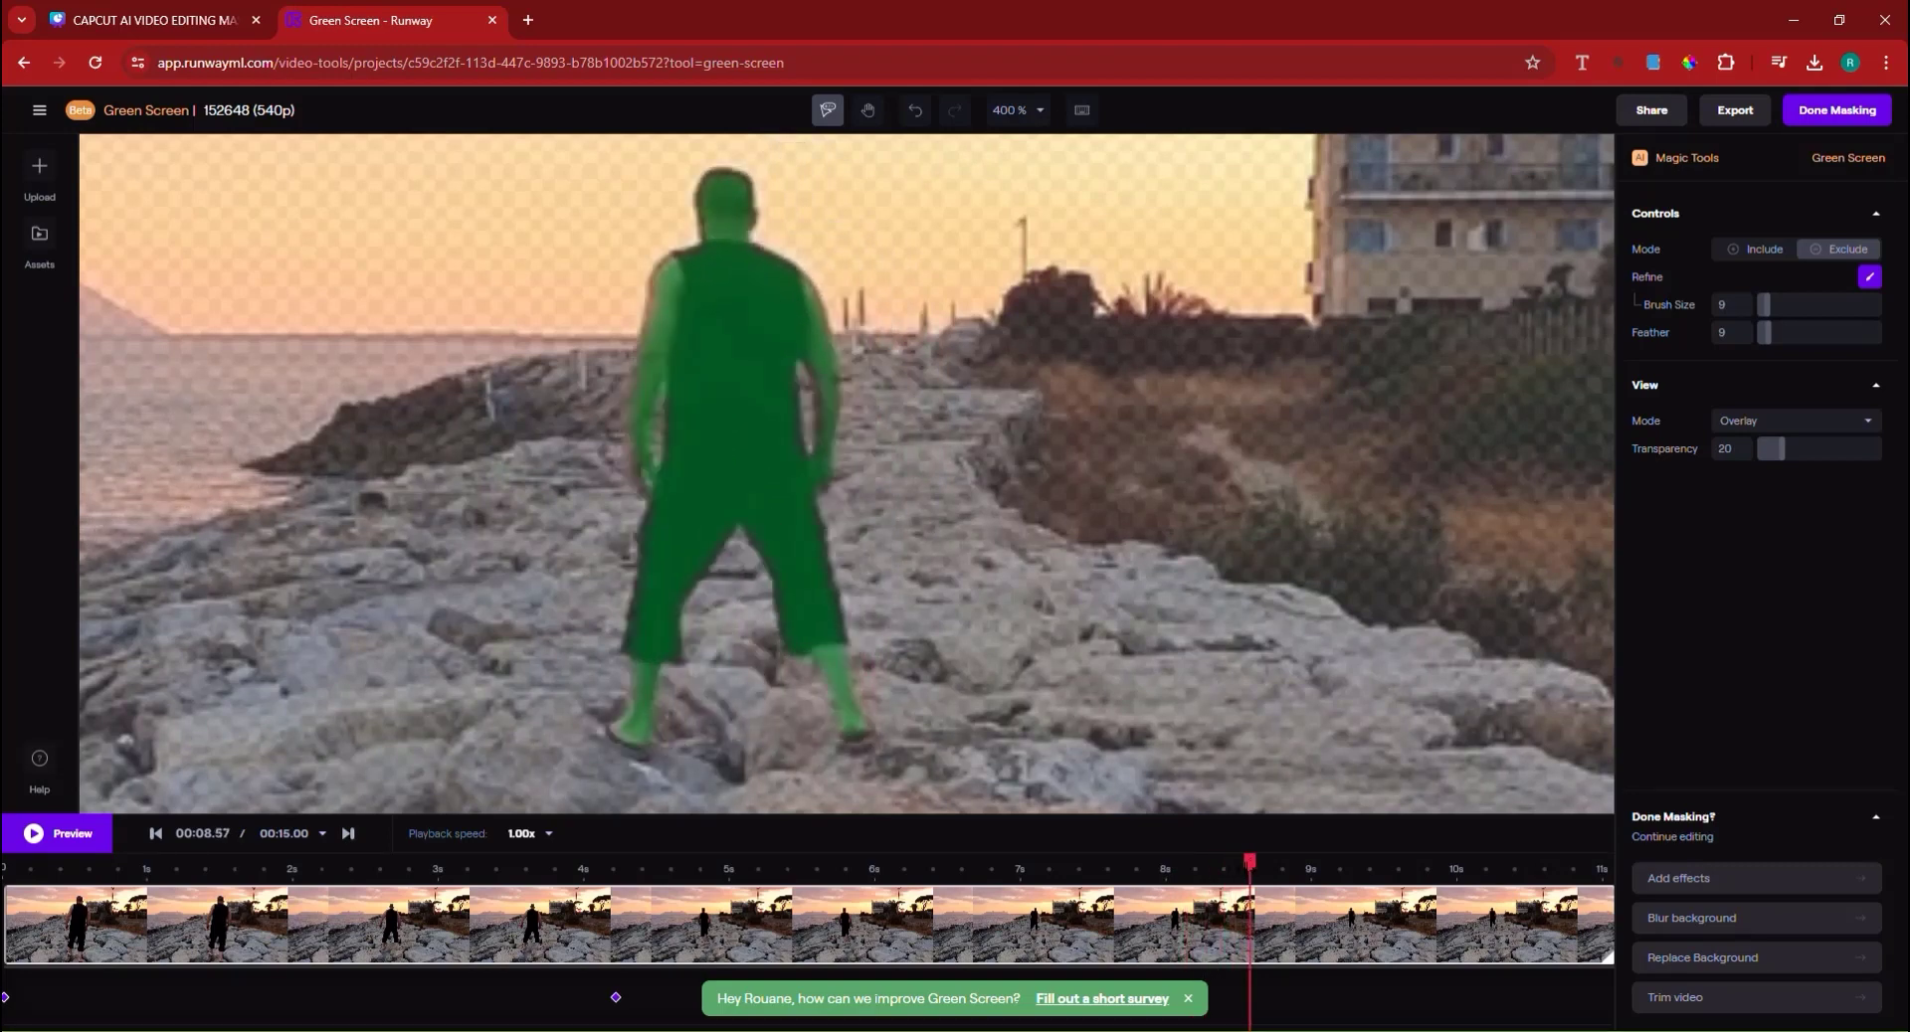
key(Right)
key(Right)
key(Right)
key(Right)
key(Right)
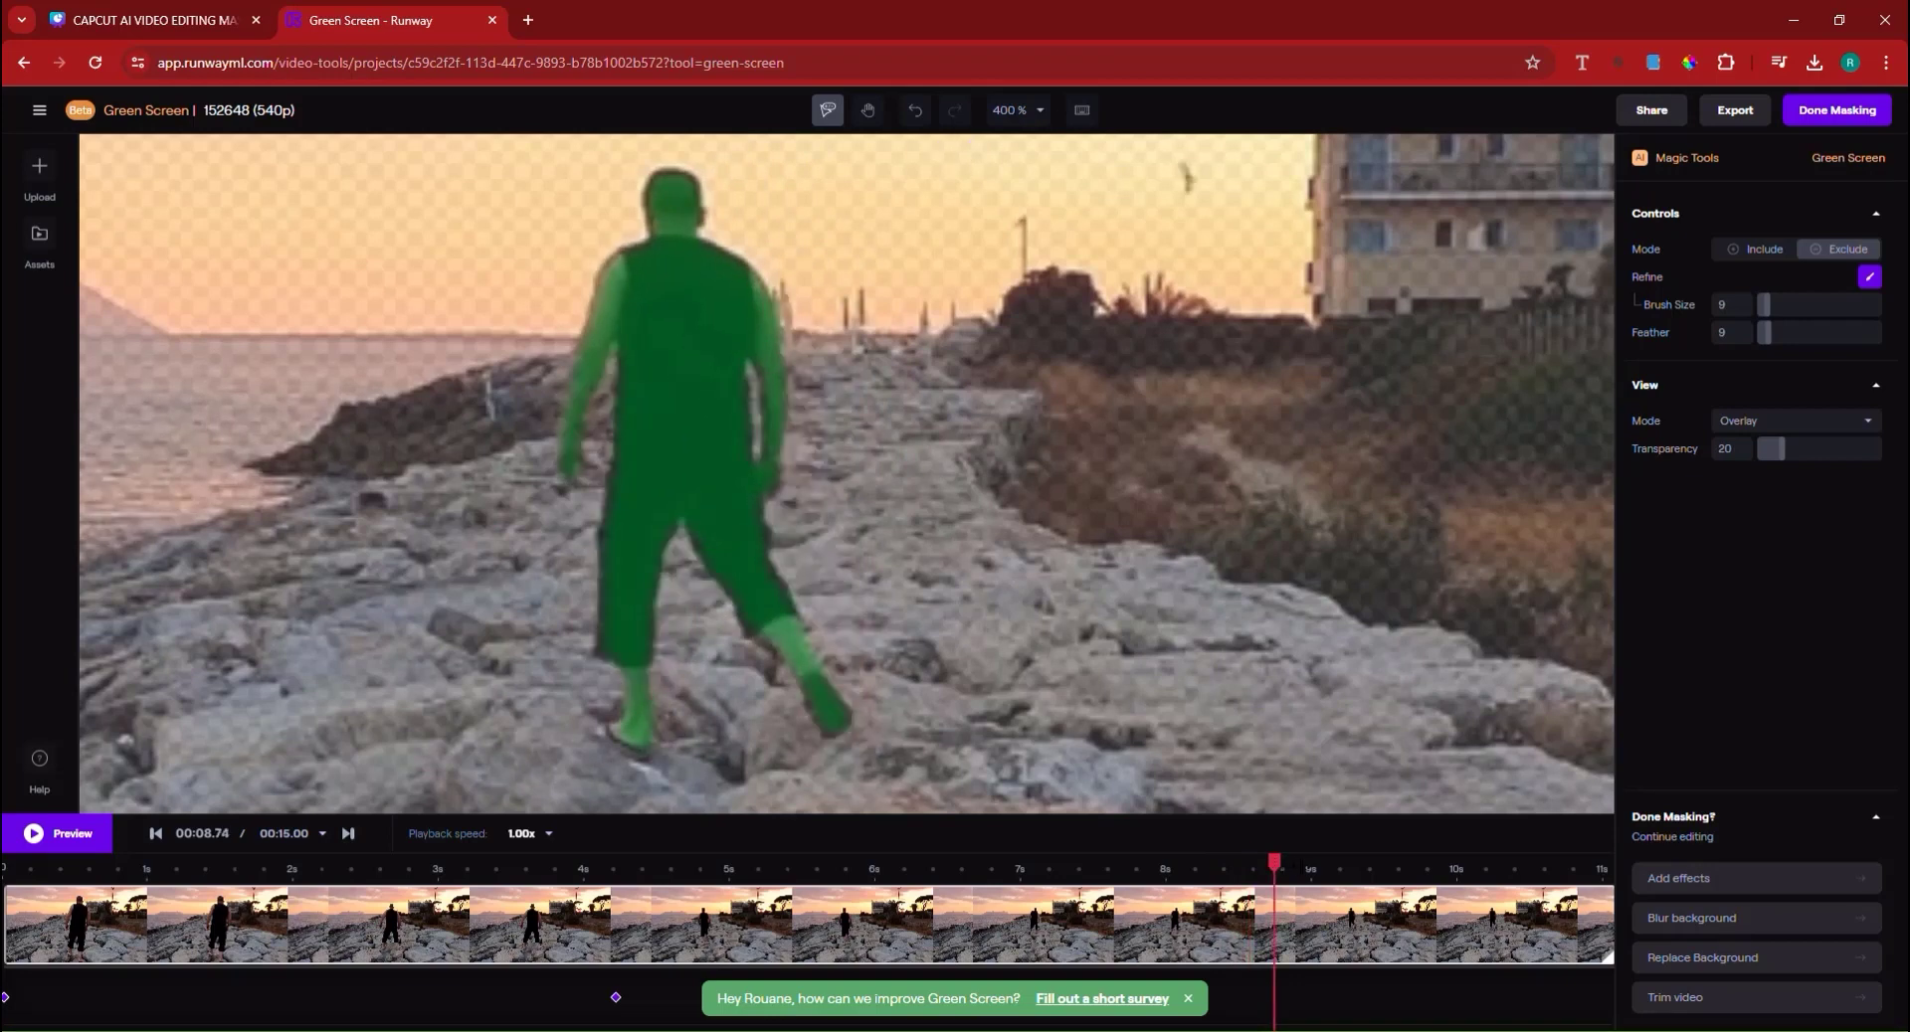
key(Right)
key(Right)
key(Right)
key(Right)
key(Right)
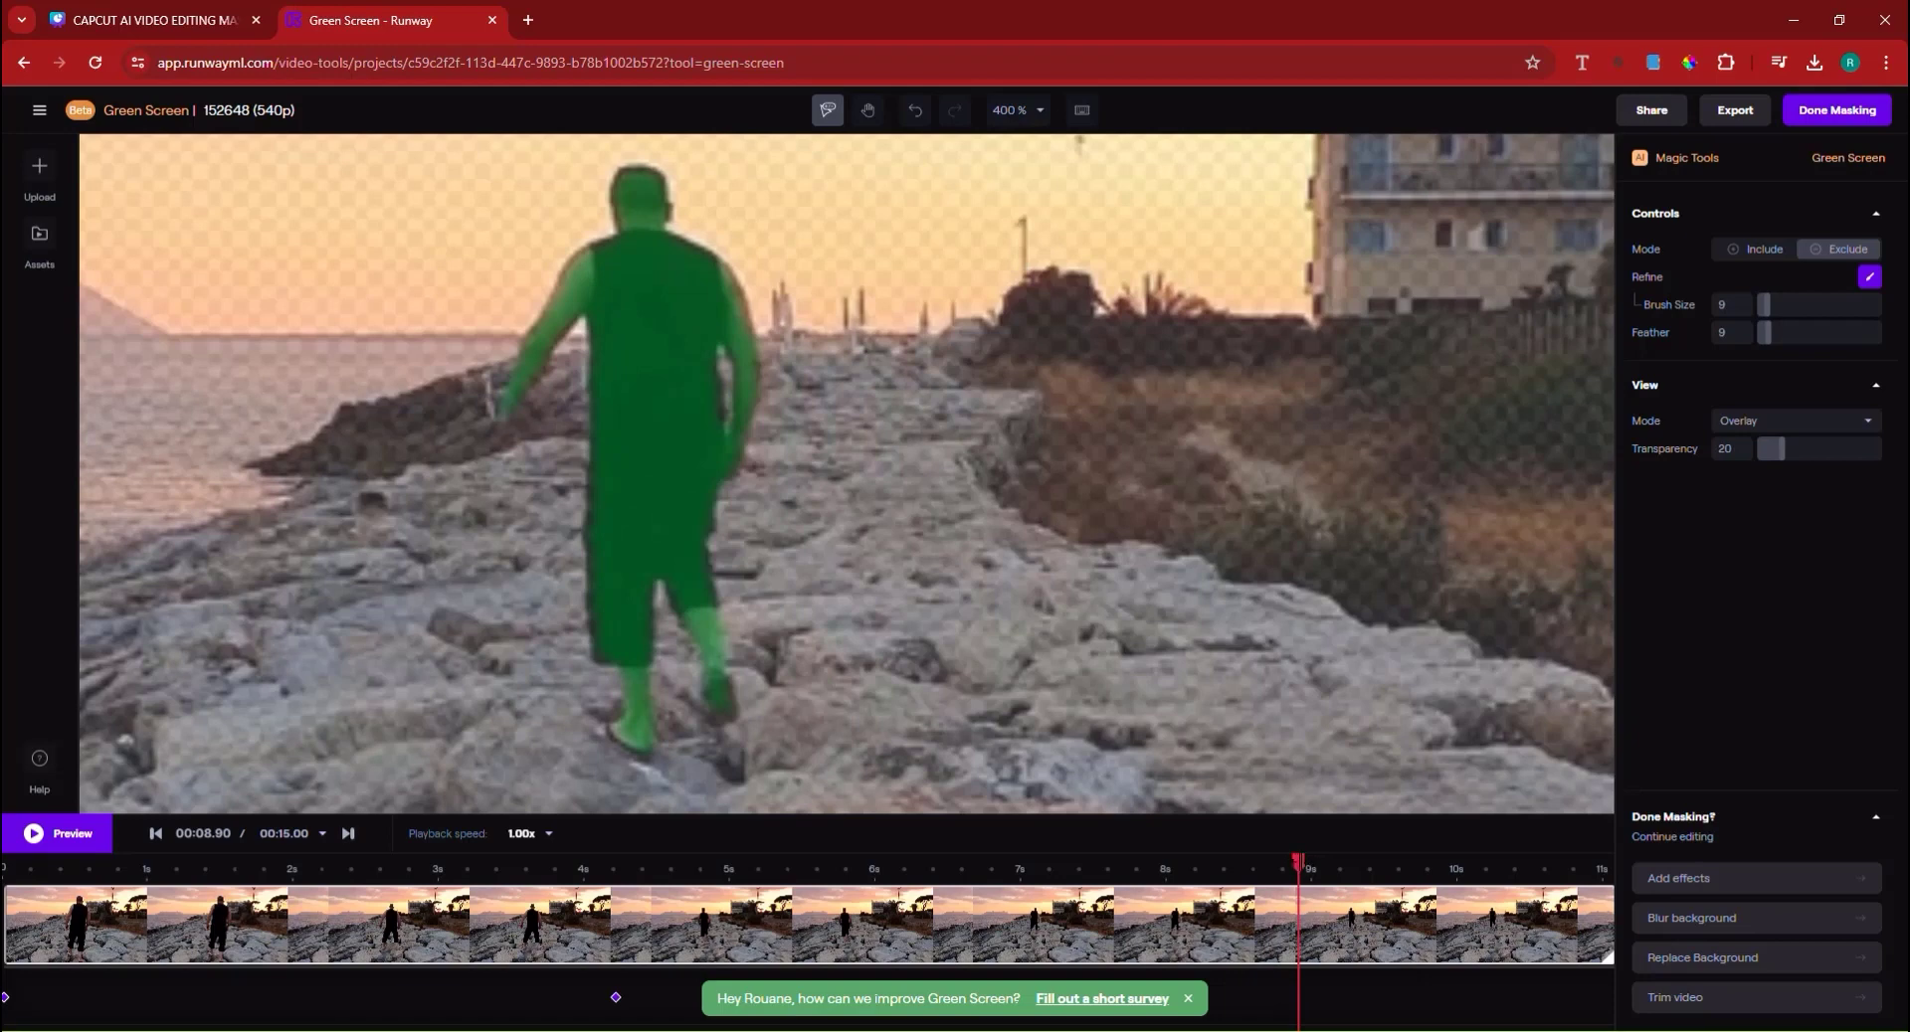
key(Right)
key(Right)
key(Right)
key(Right)
key(Right)
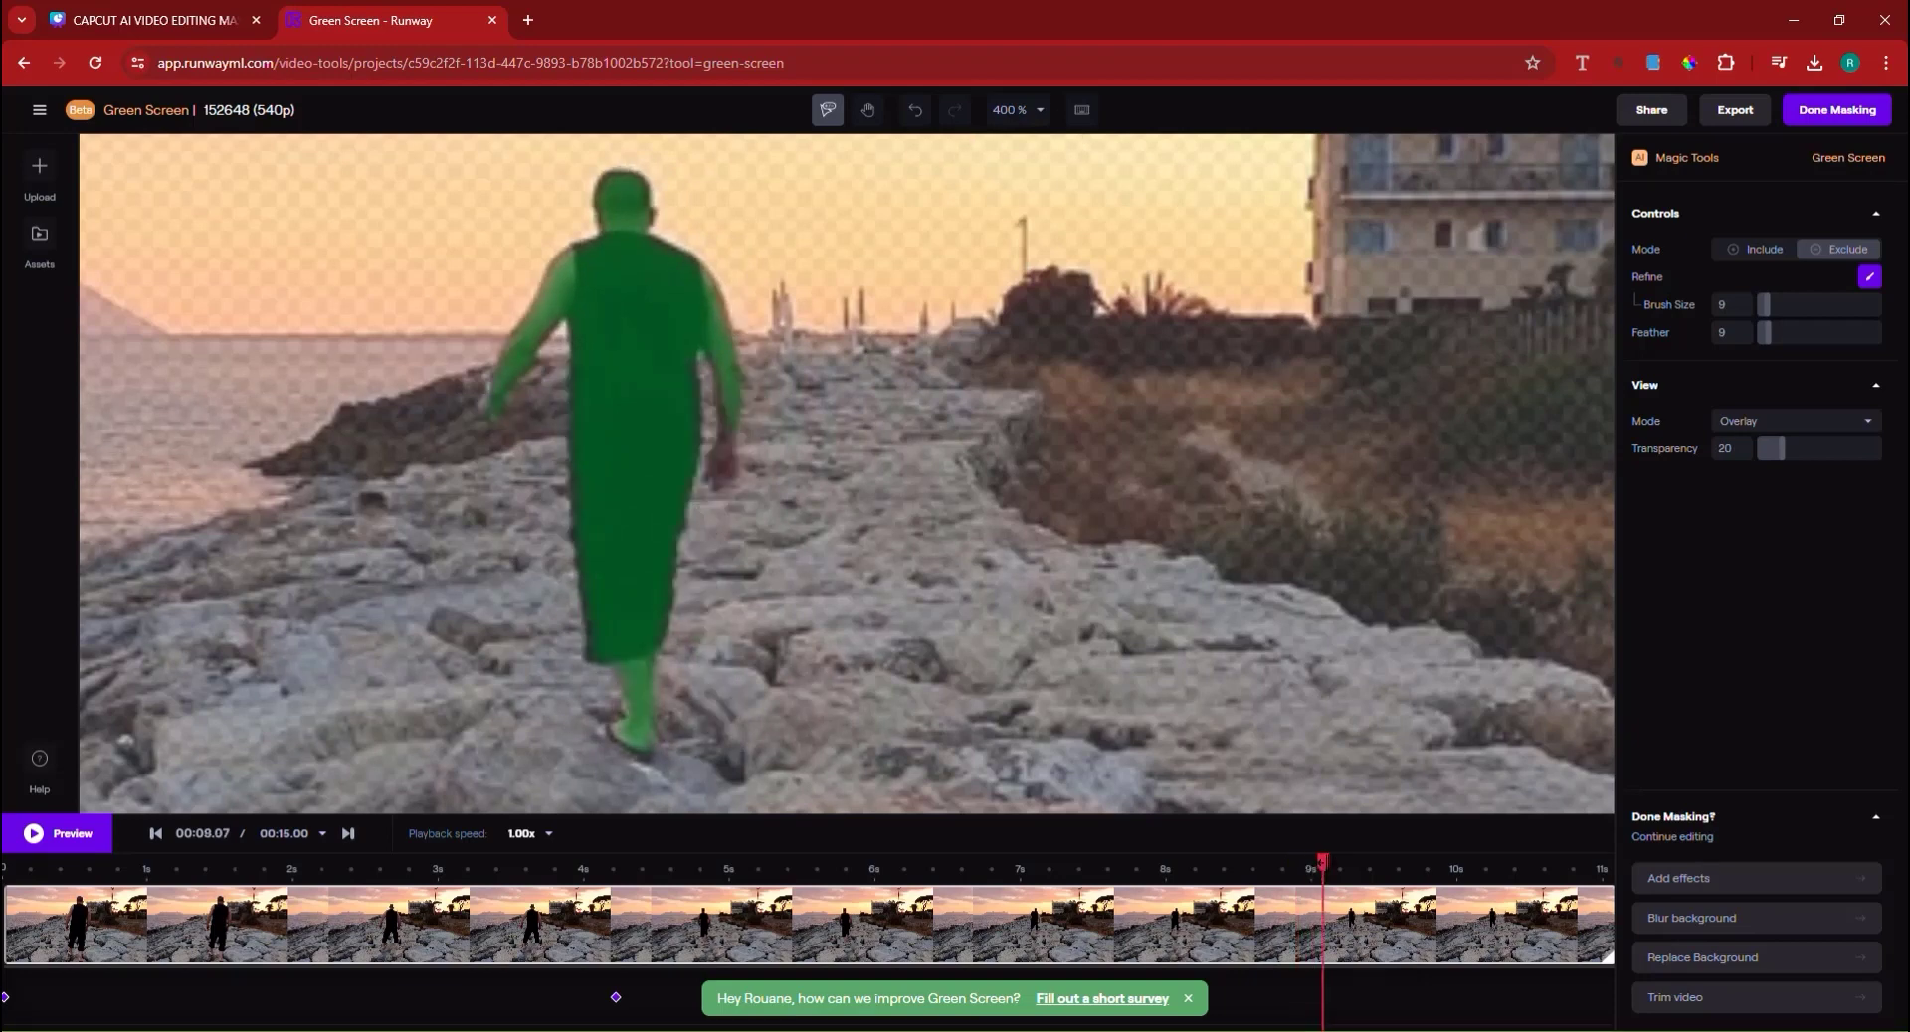
key(Right)
key(Right)
key(Right)
key(Right)
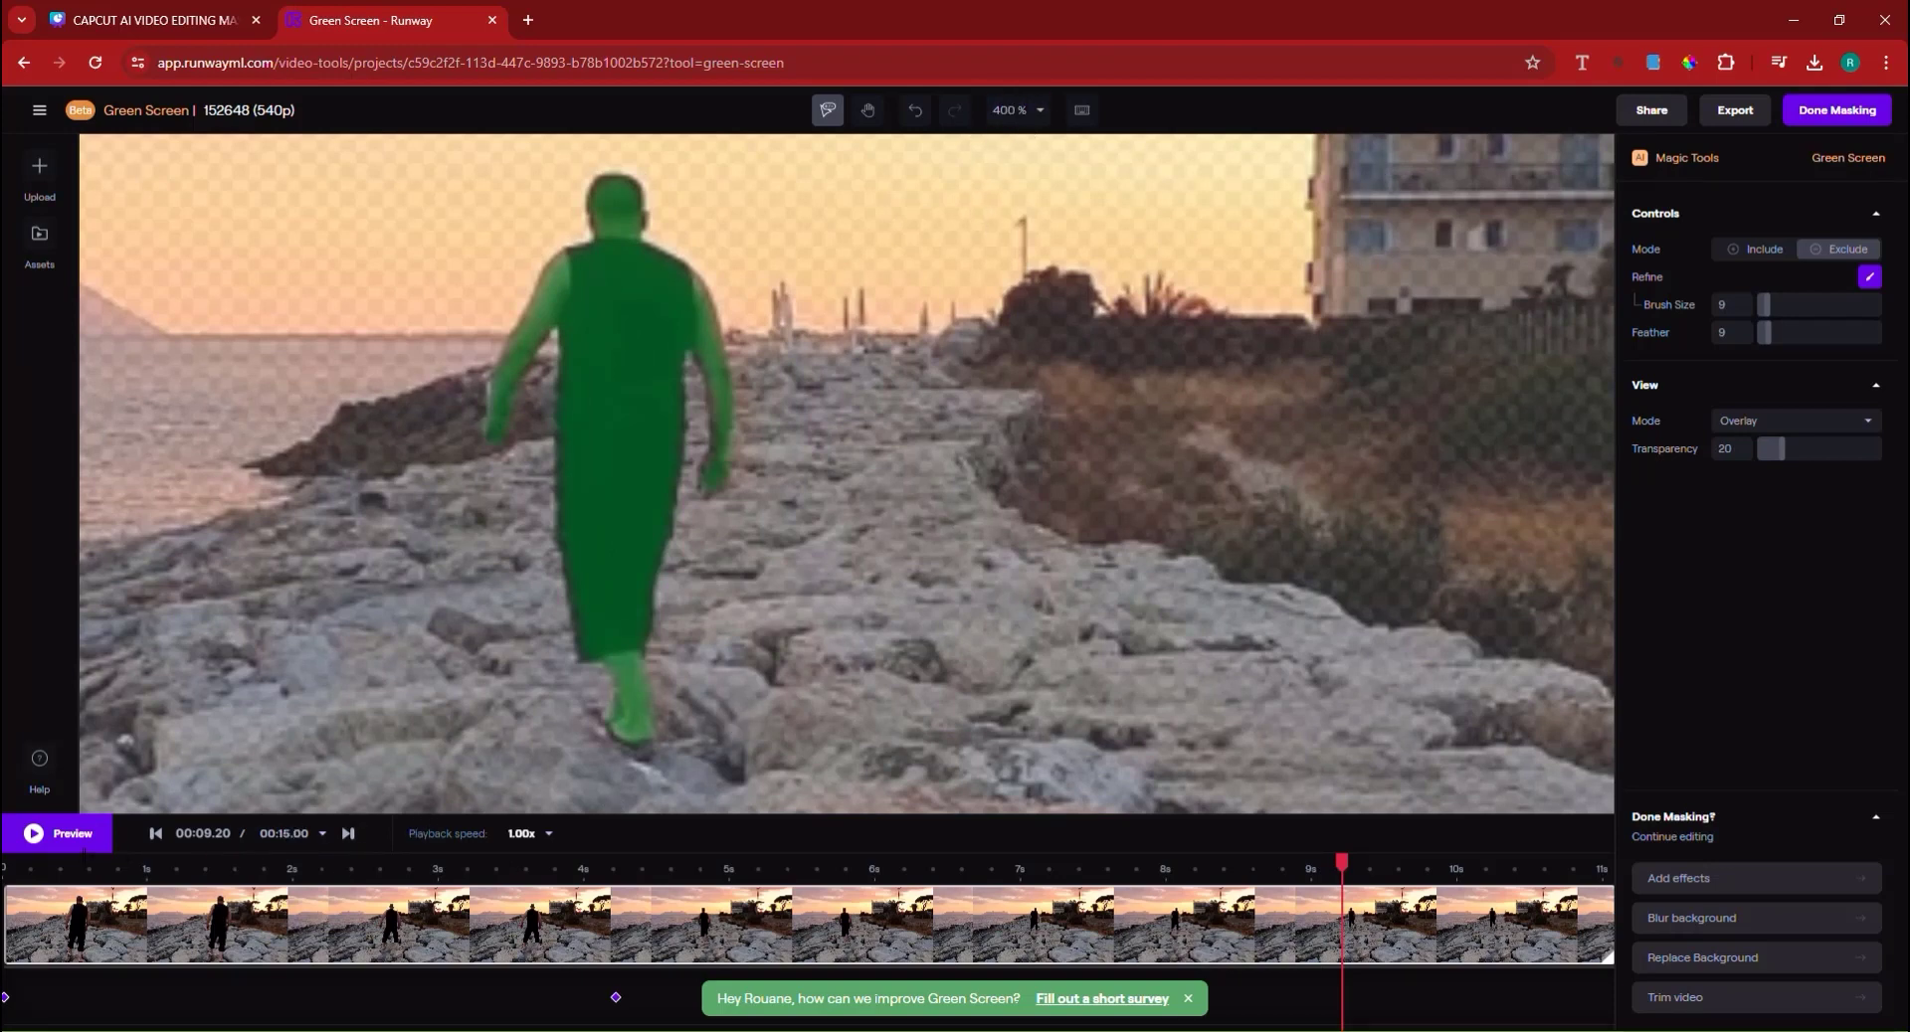
Erase the gap between the man's legs from the mask at about 10.24 s, and move the playhead to about 10.41 s.
click(35, 836)
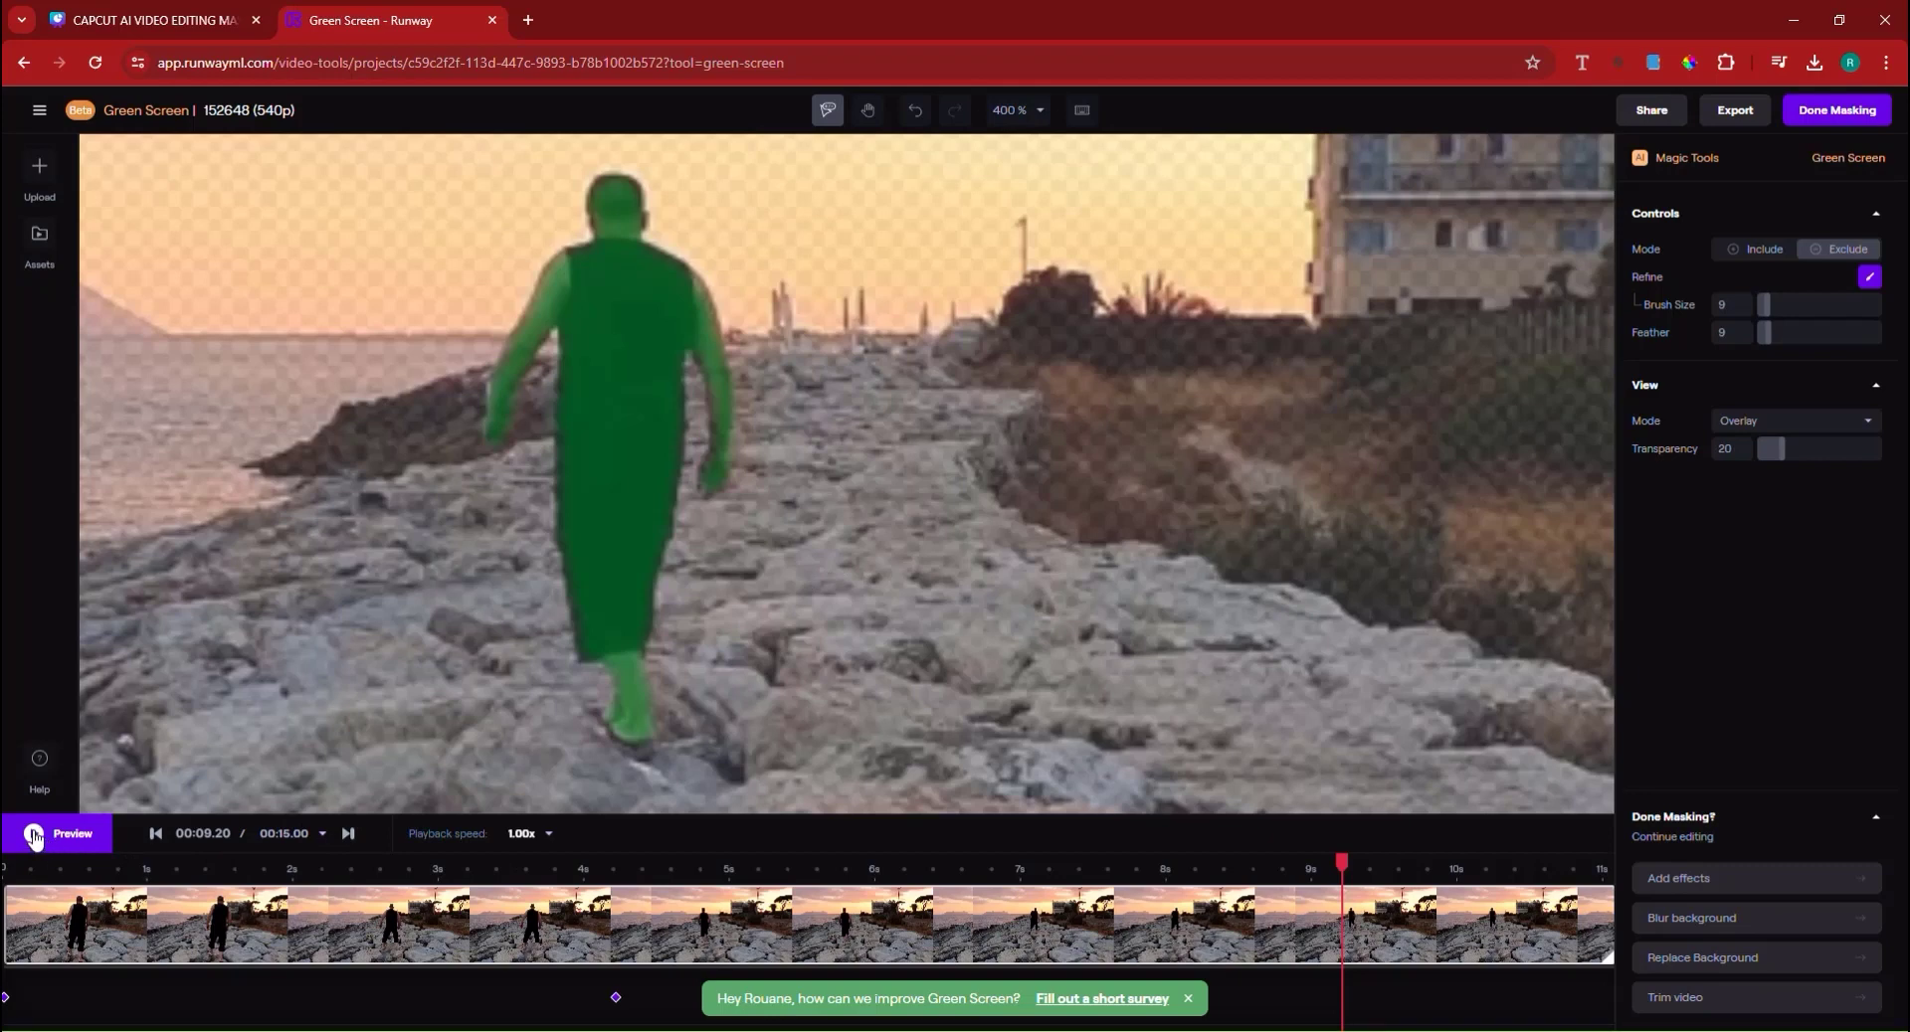
click(32, 836)
click(1492, 863)
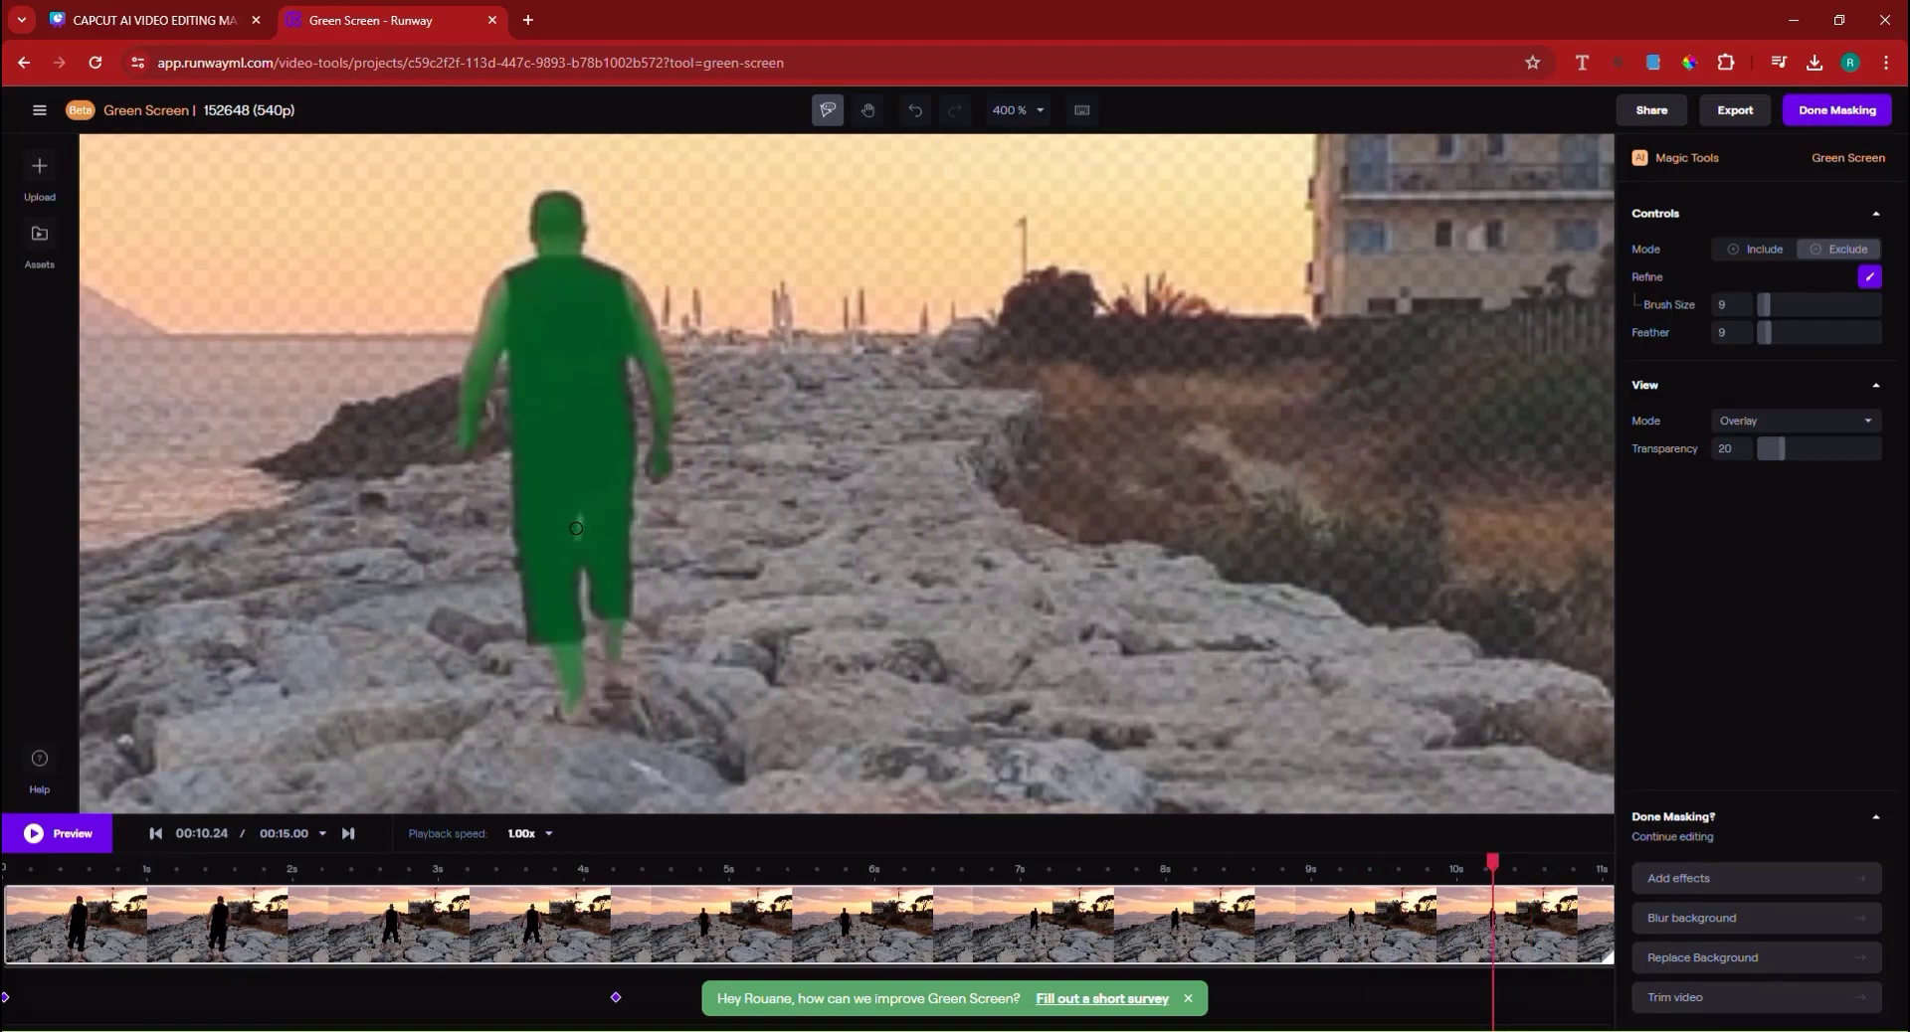
drag(581, 522, 578, 547)
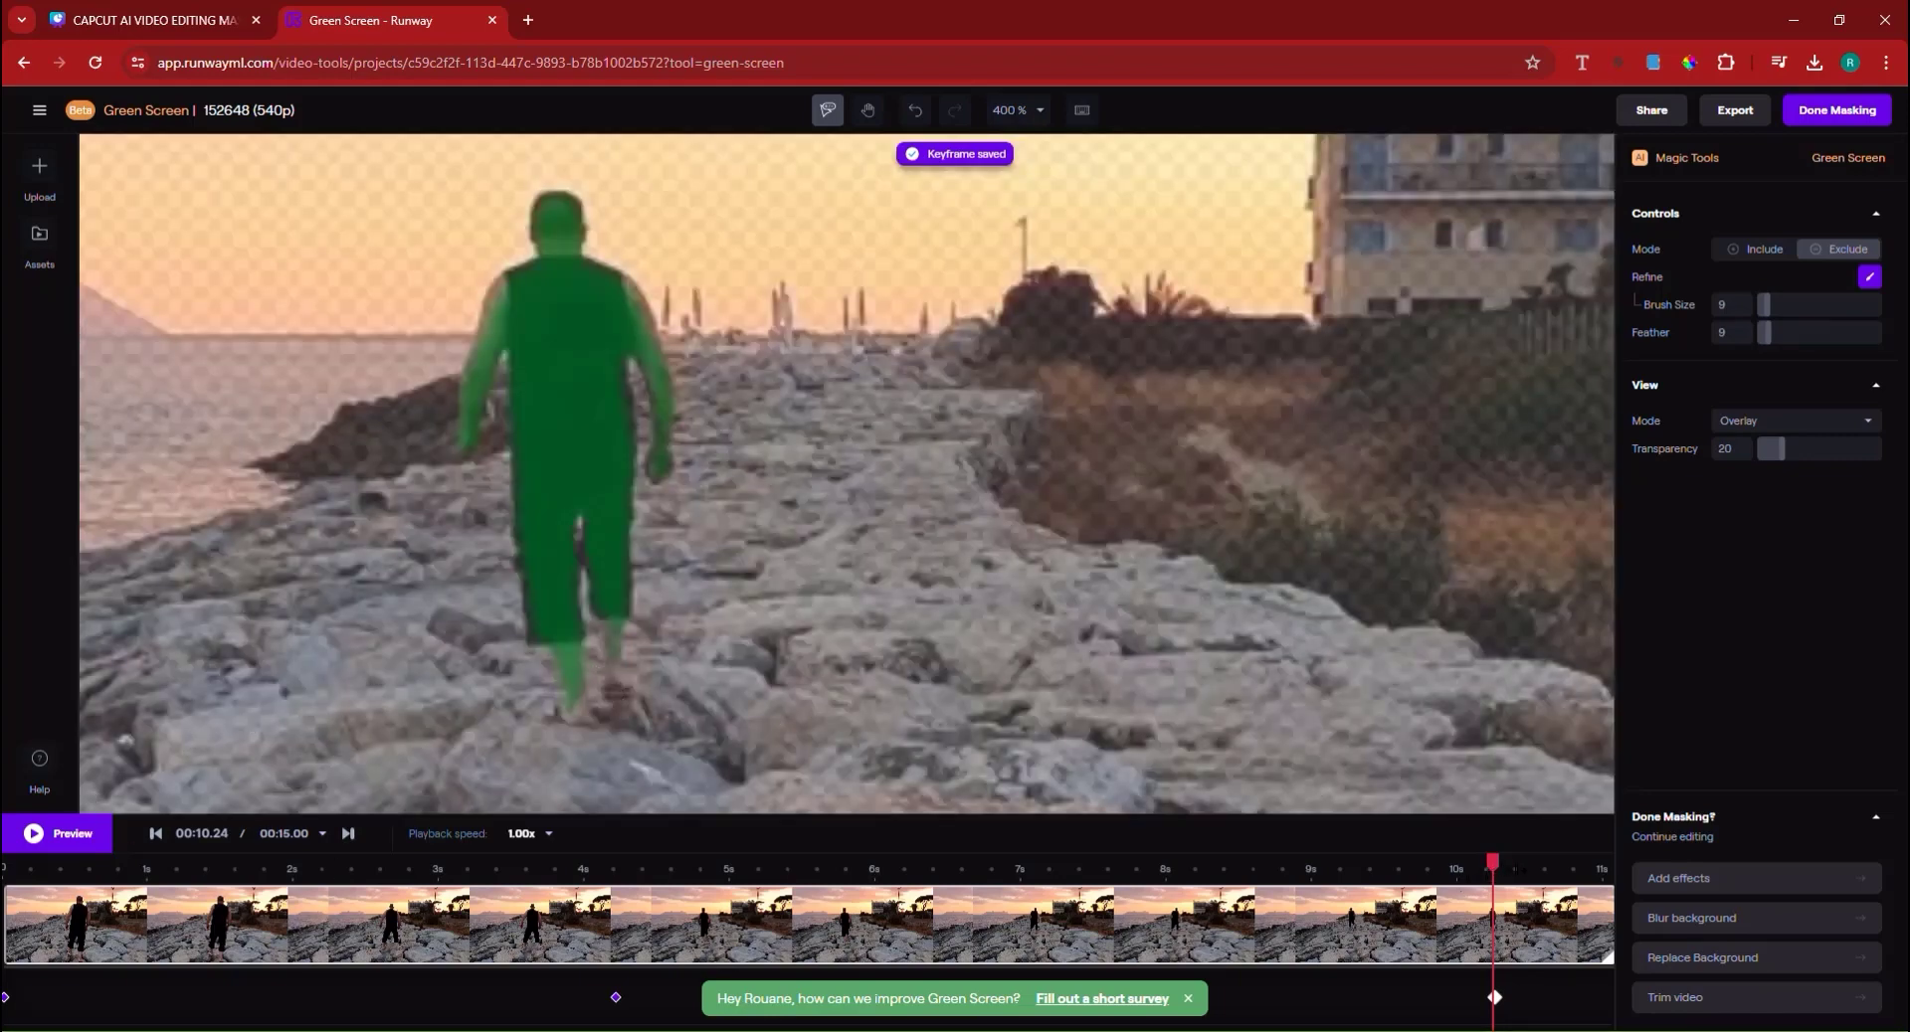
drag(1494, 997, 1514, 998)
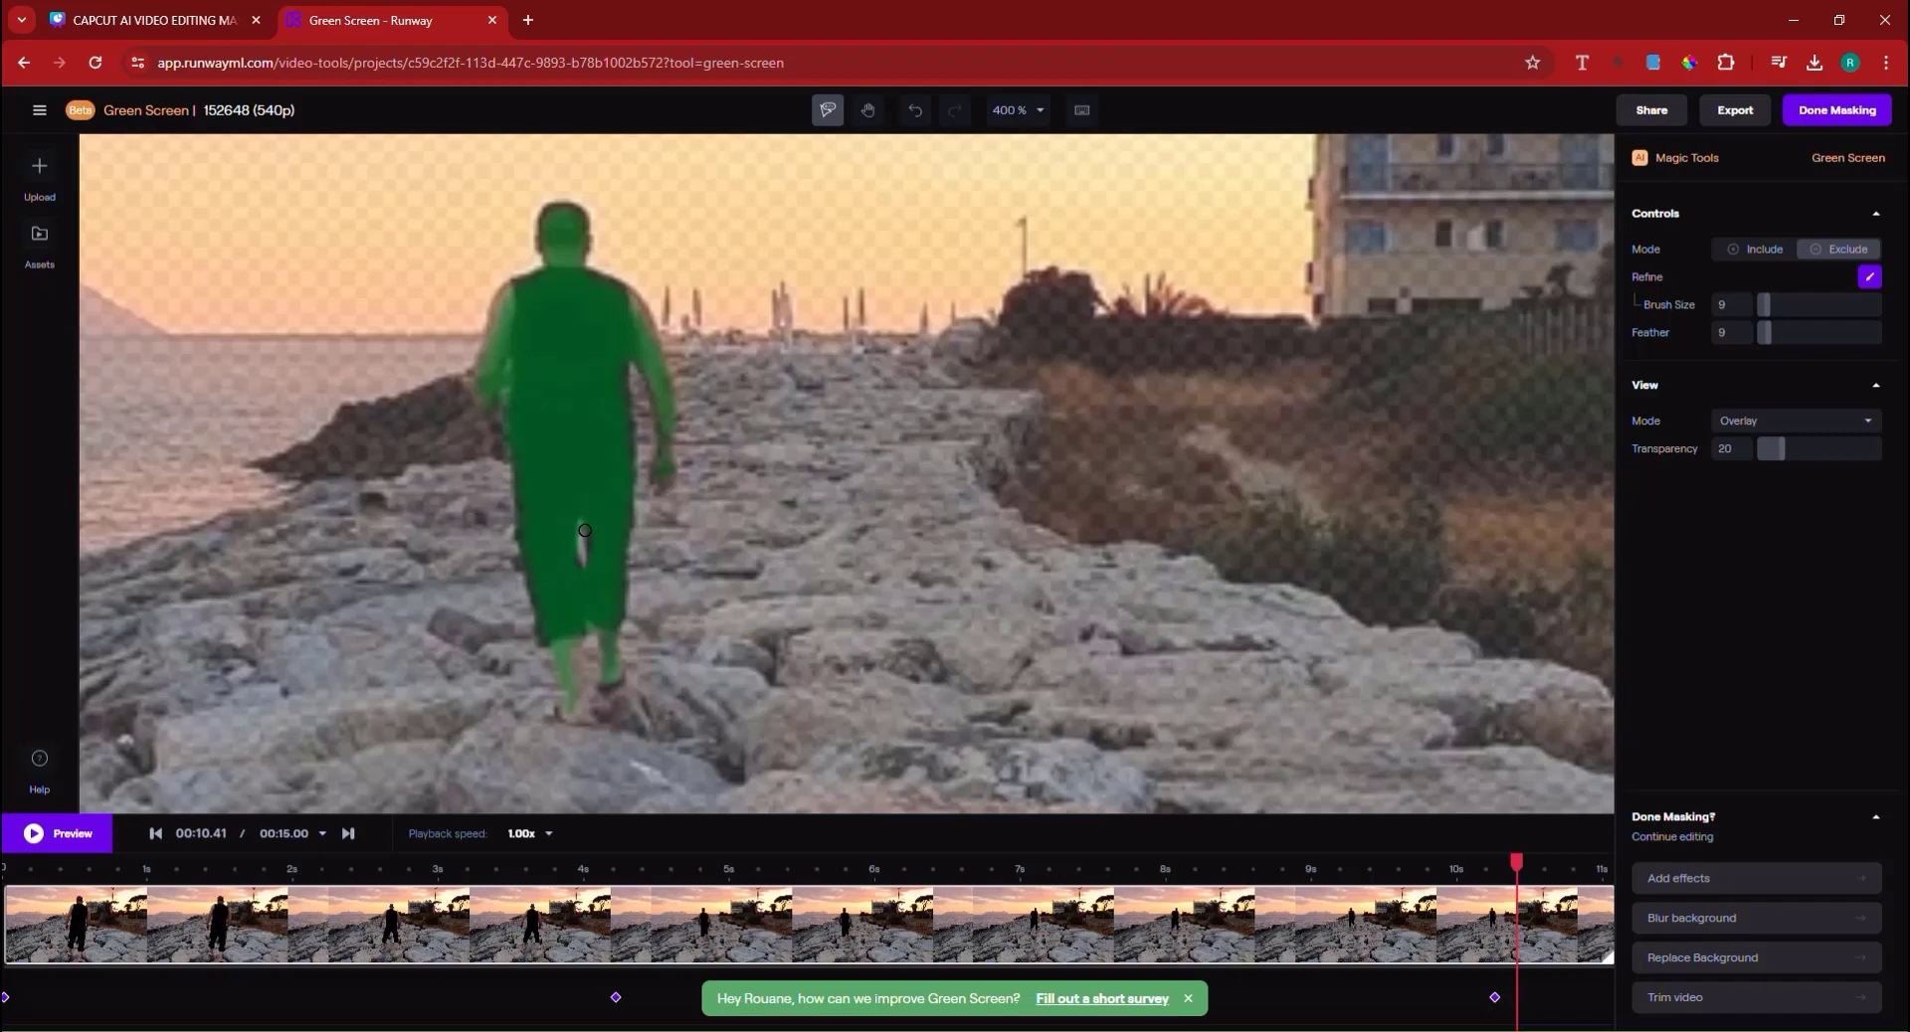
Erase the gap between the man's legs from the mask at 10.41 s and, with brush size 6, at 10.54 s.
click(585, 527)
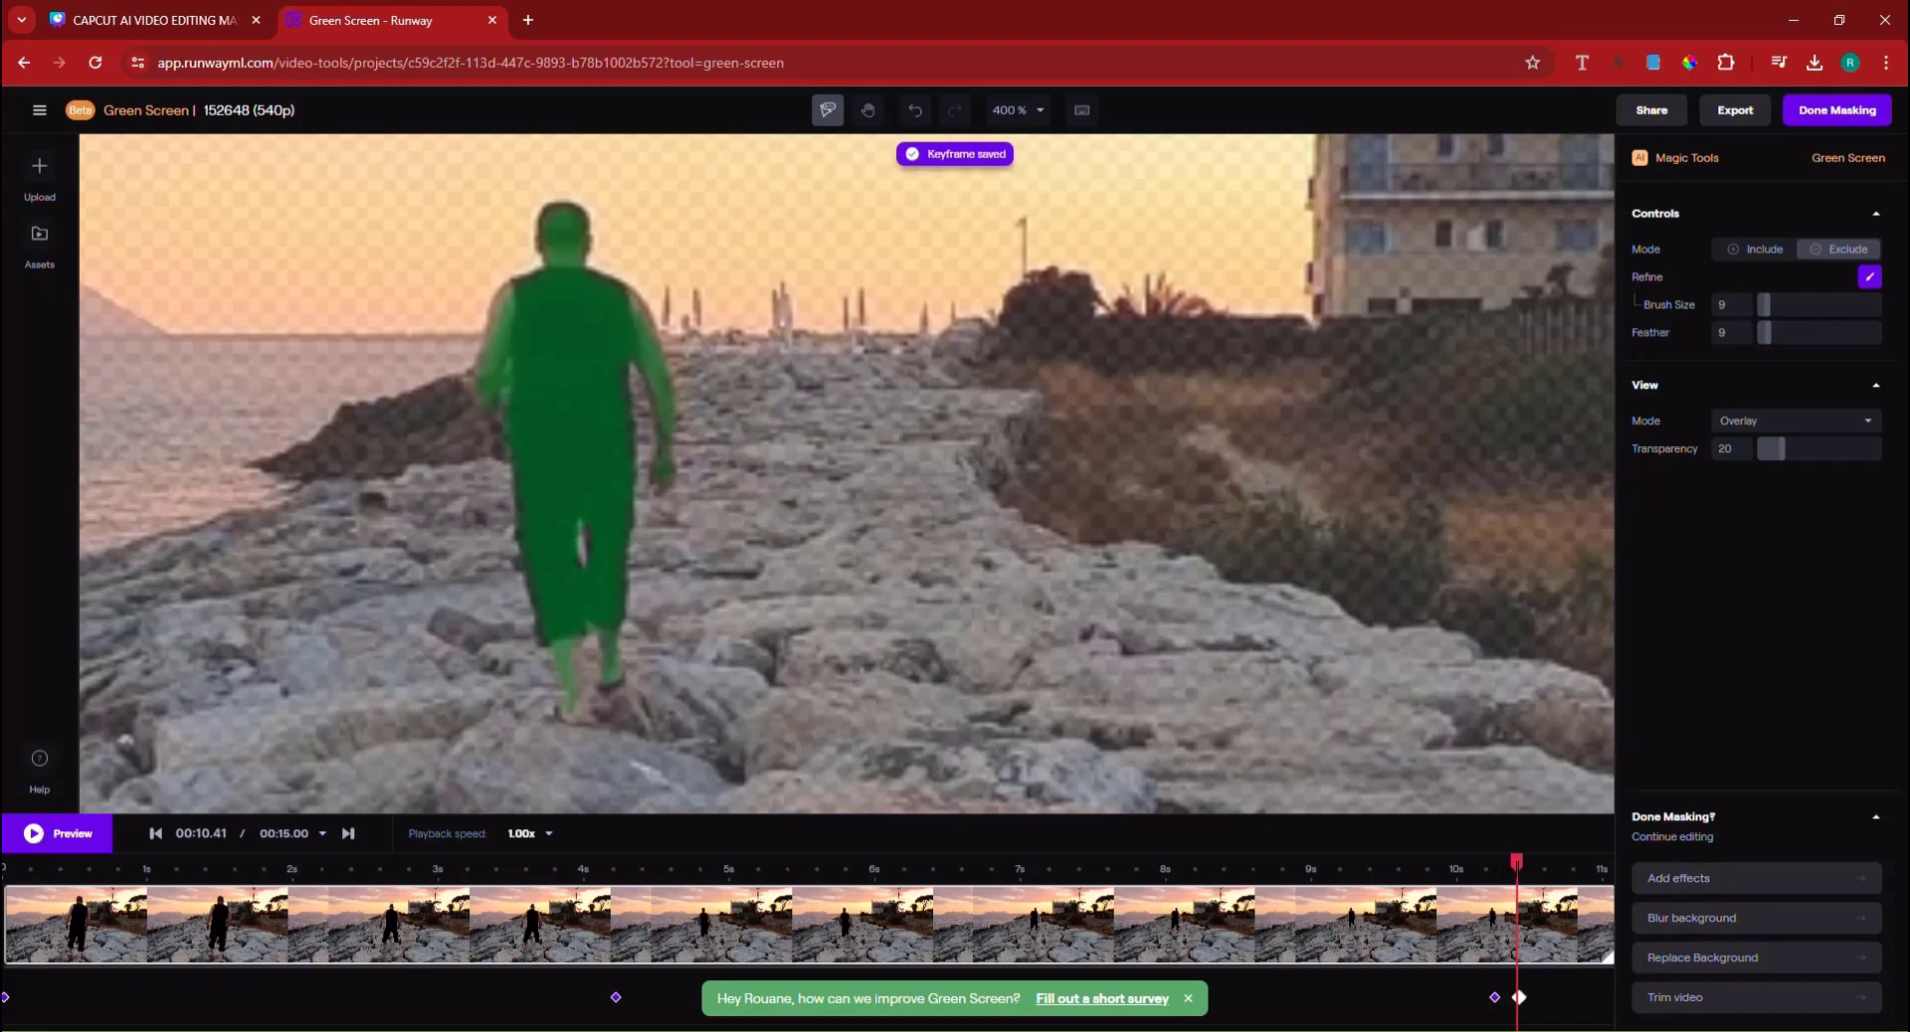
key(Right)
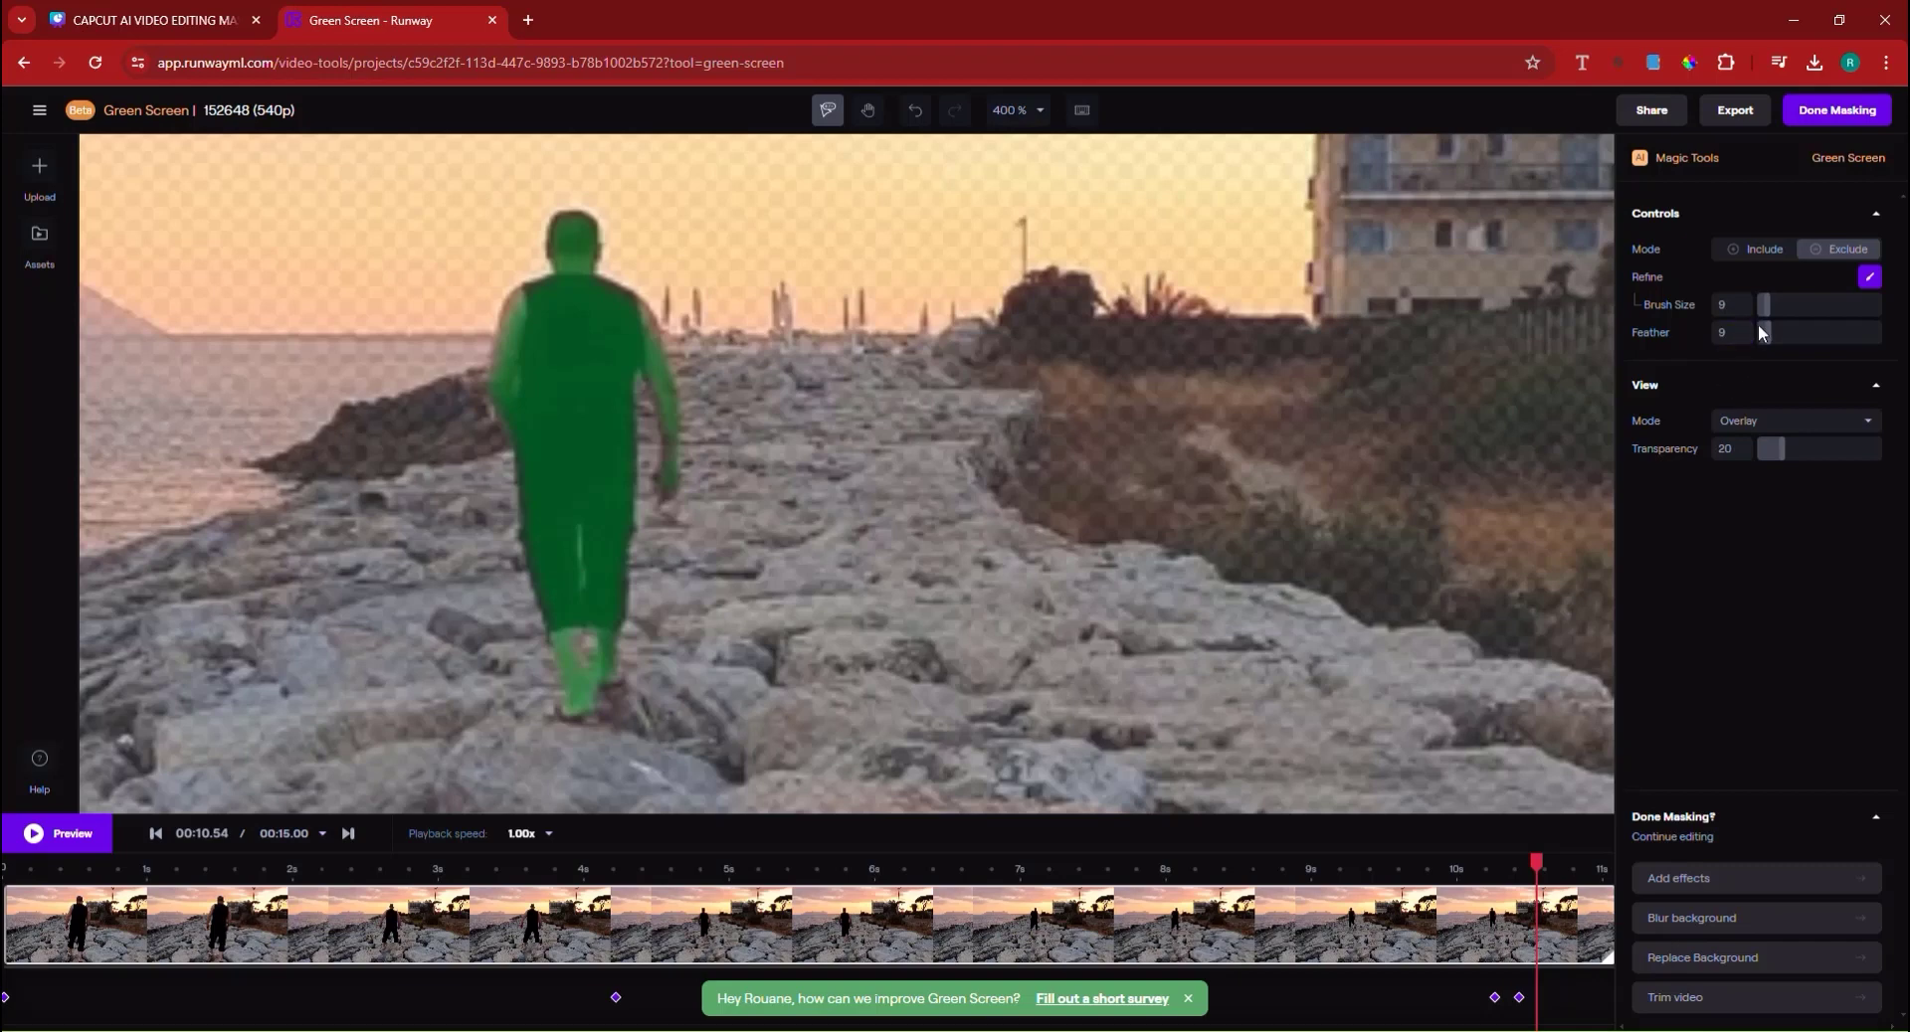
drag(1762, 305, 1769, 306)
scroll(1732, 306, up, 2)
drag(579, 533, 579, 505)
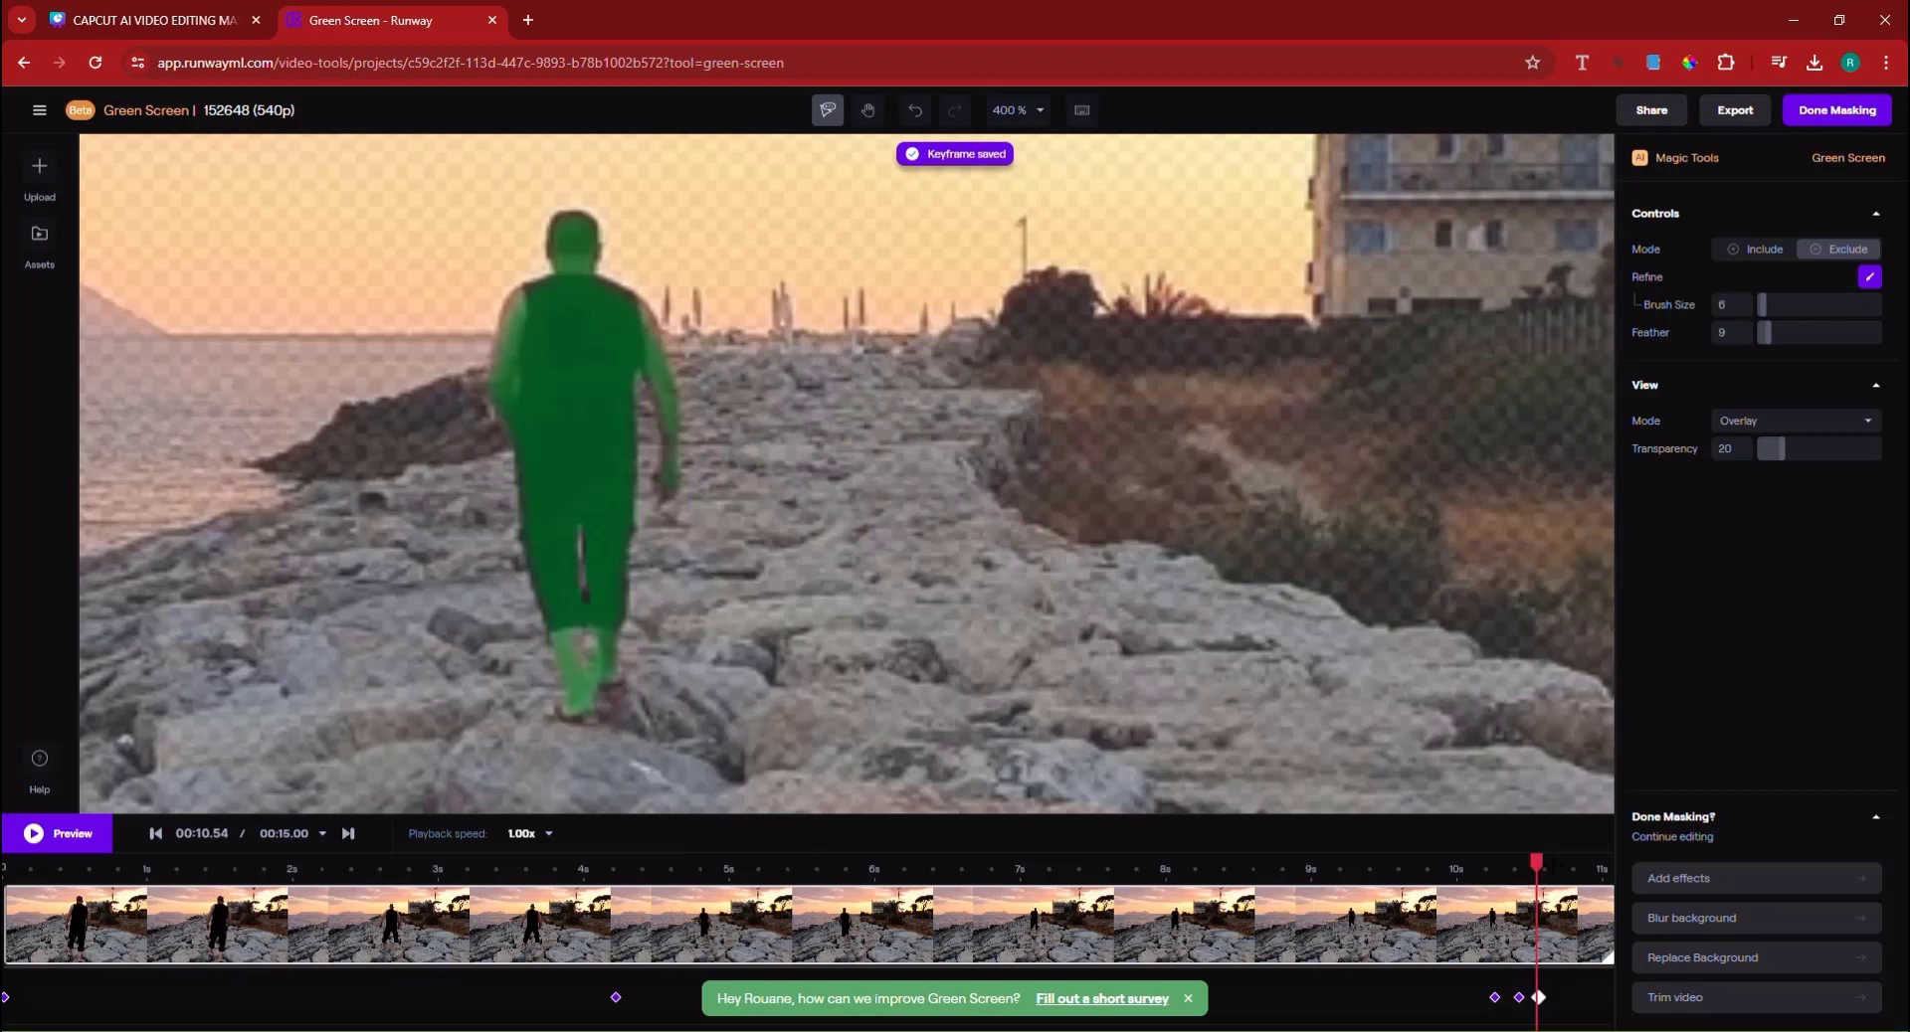
Erase the gap between the man's legs from the mask in the frame at about 10.71 s.
key(Right)
key(Right)
key(Right)
key(Right)
key(Right)
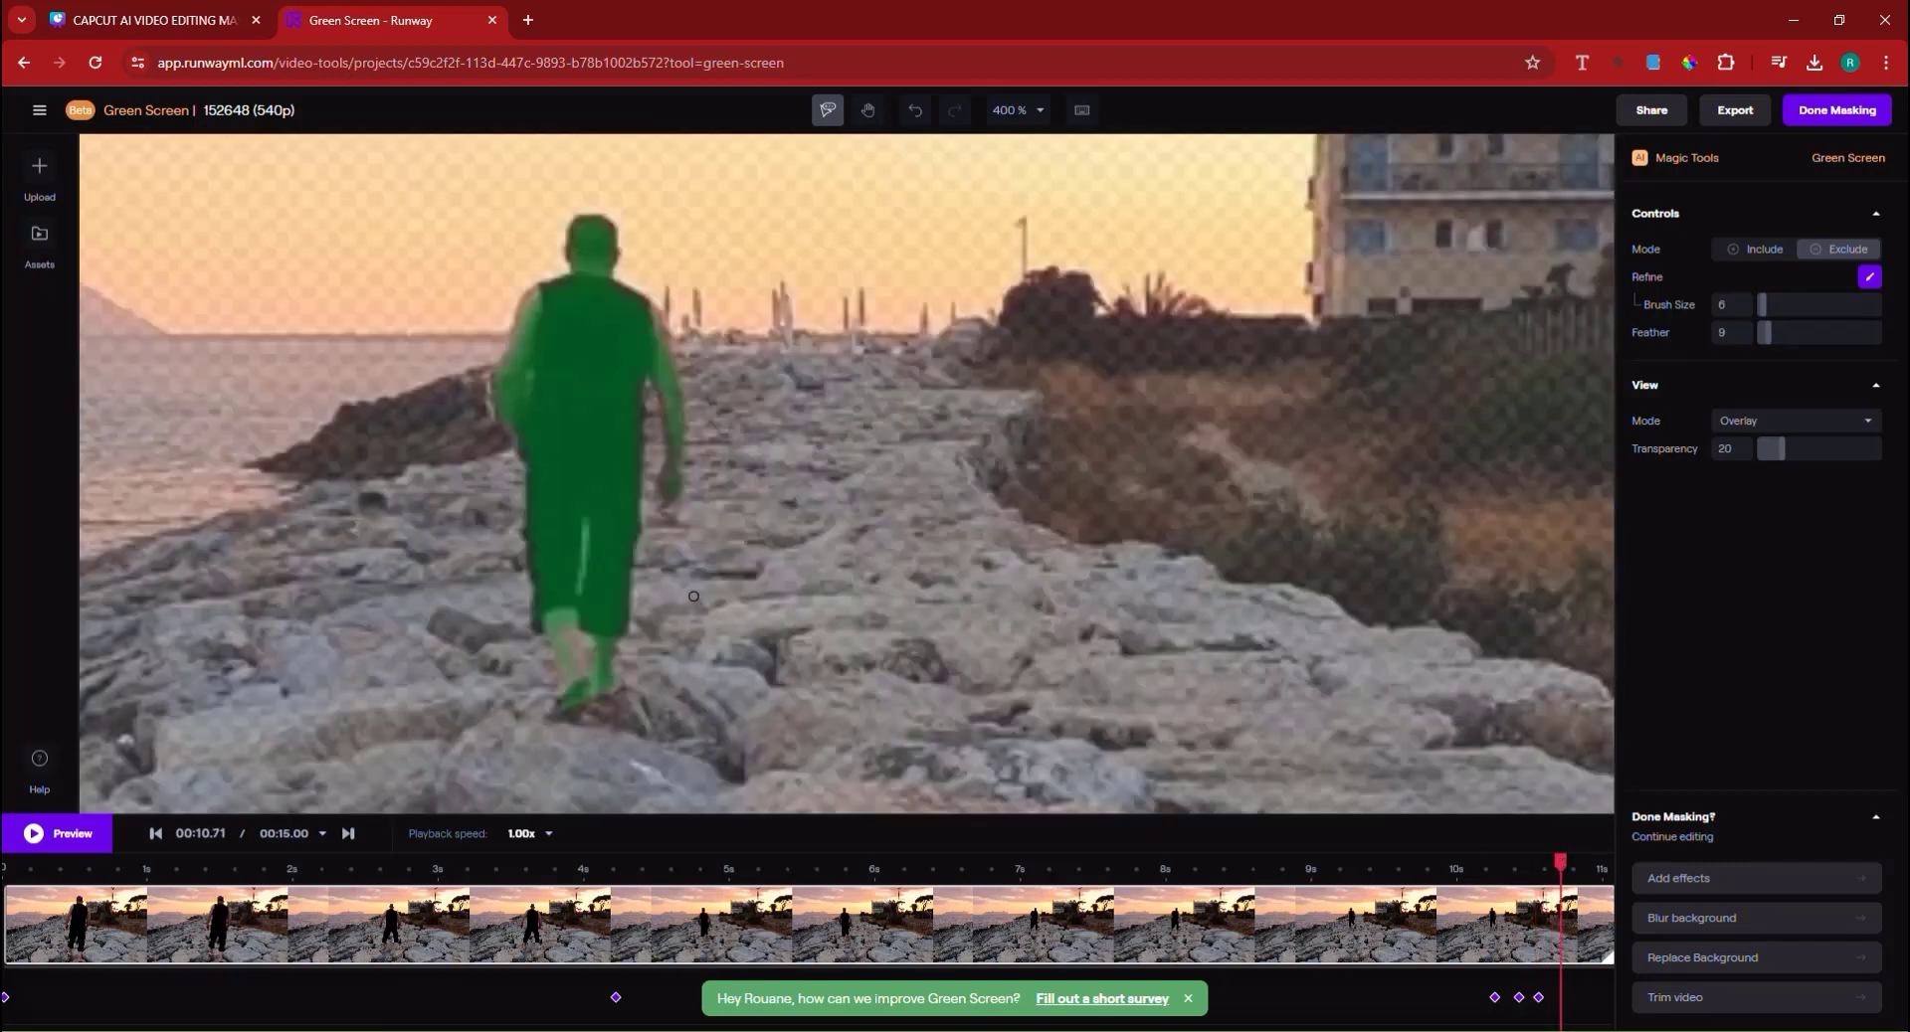
click(583, 531)
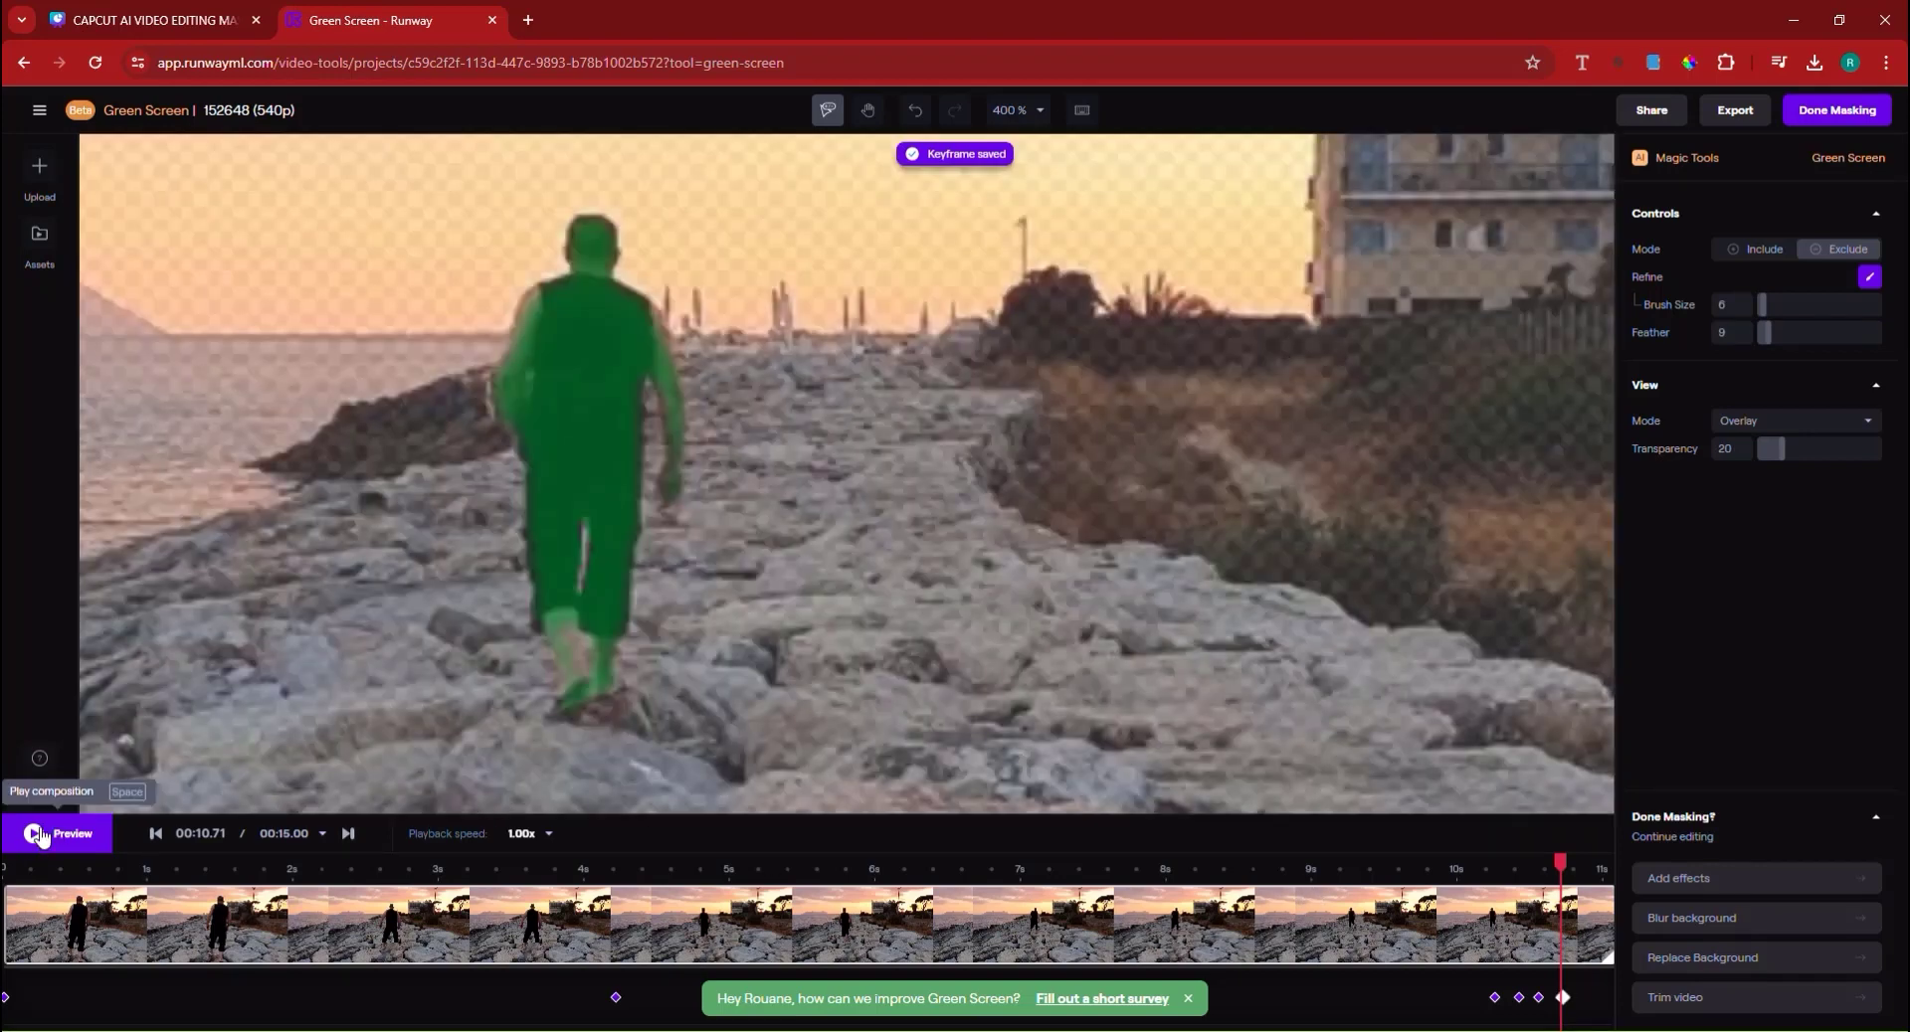
Play and scrub through the masked clip to check the man's mask over its whole length.
click(32, 837)
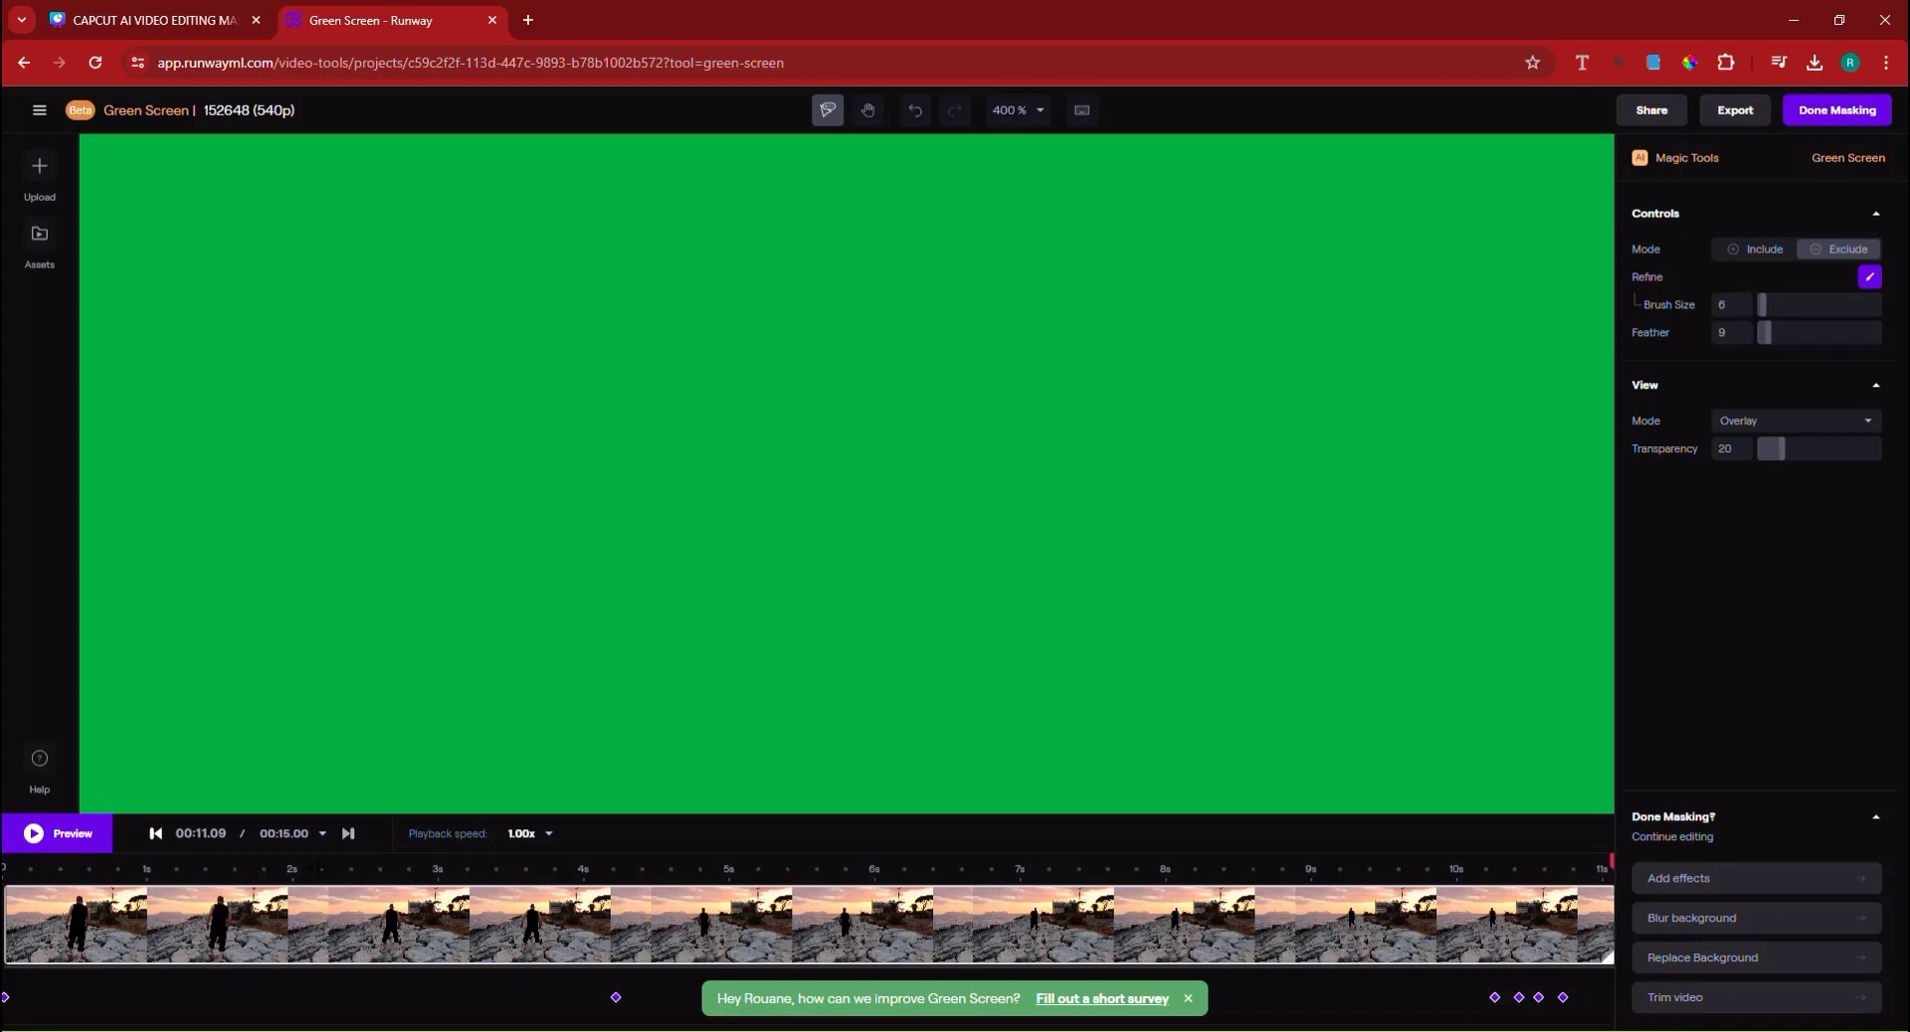
click(32, 836)
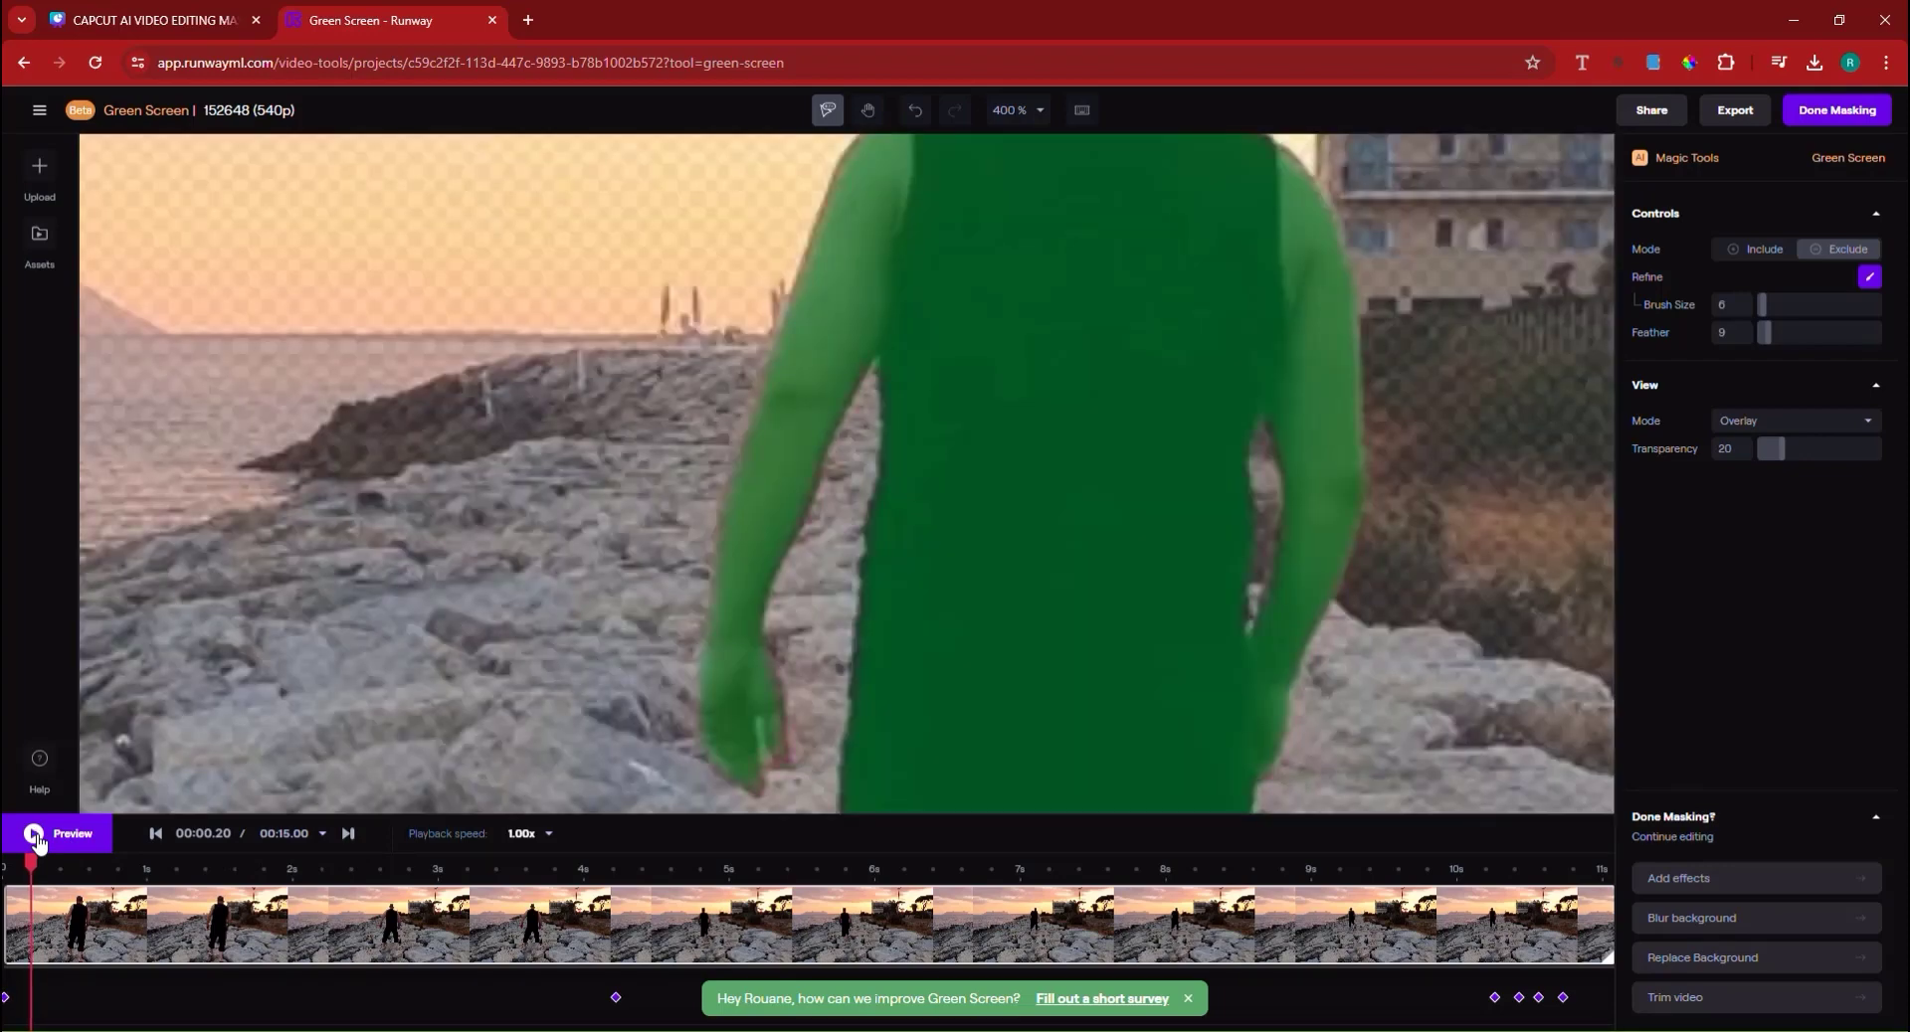
click(33, 836)
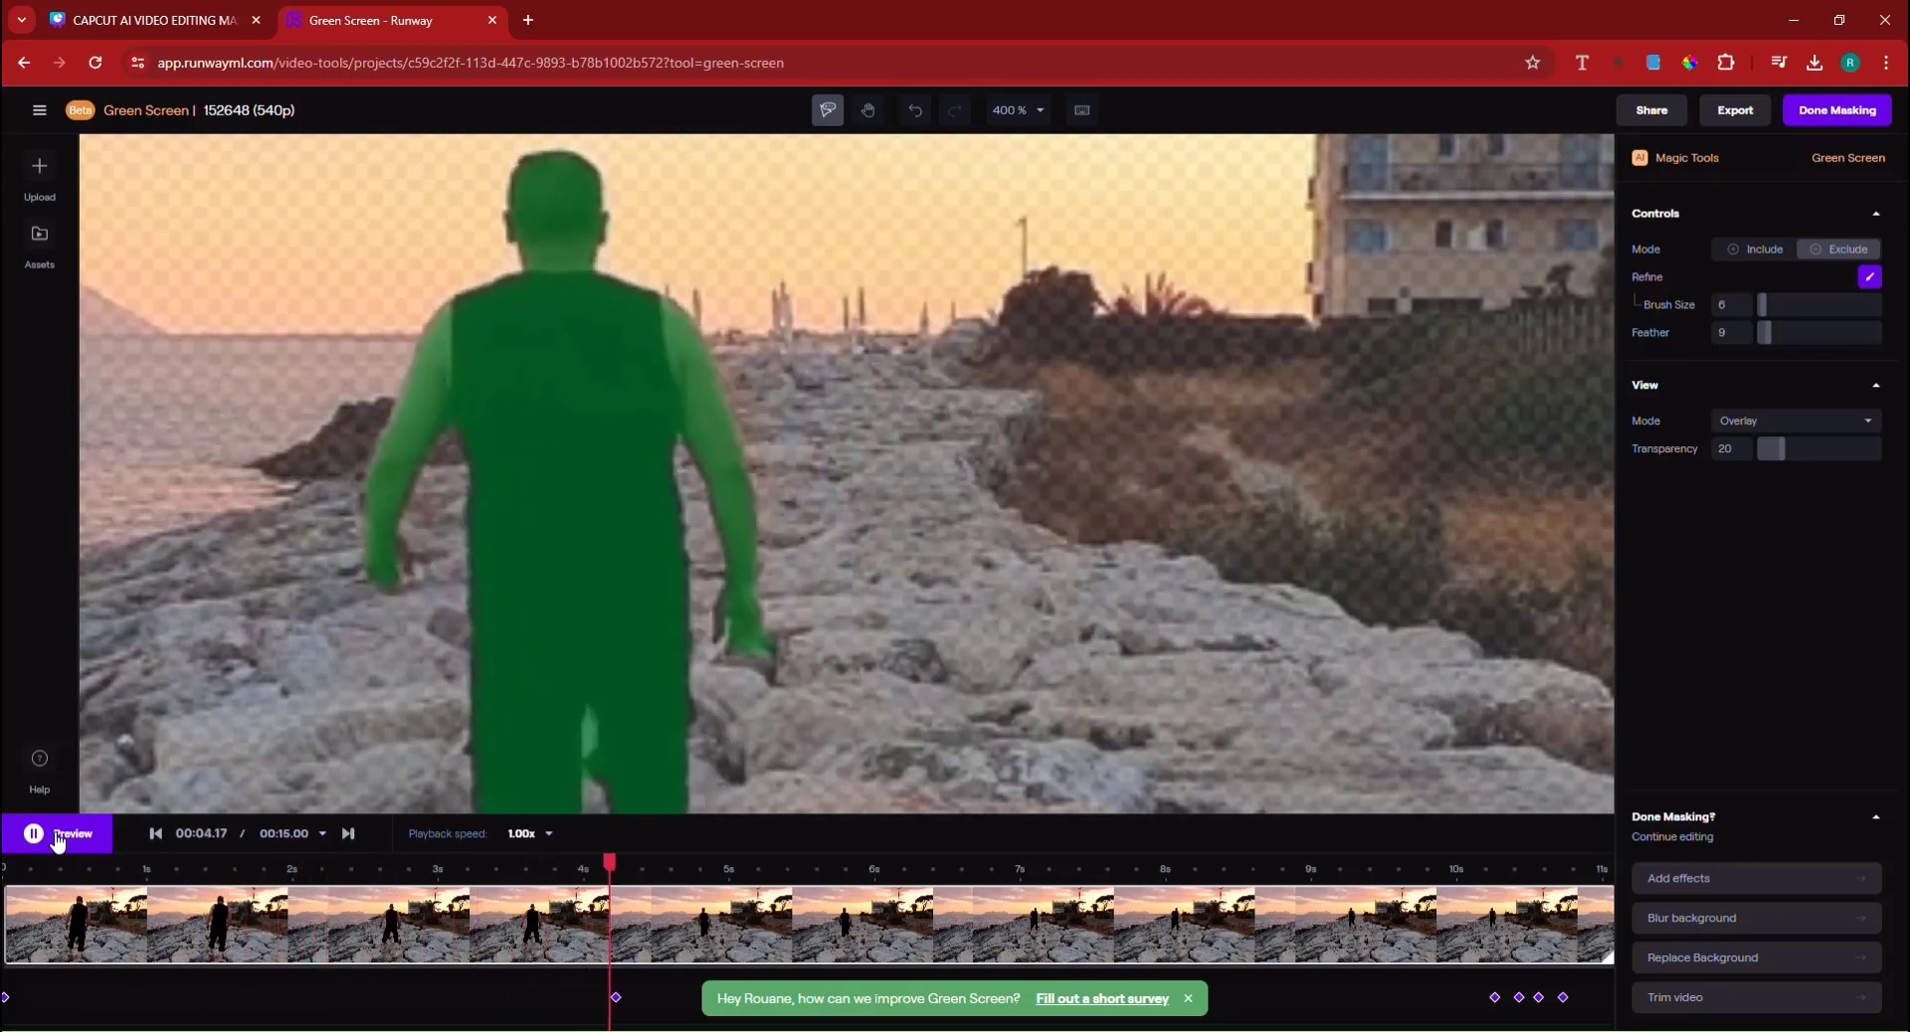
click(56, 835)
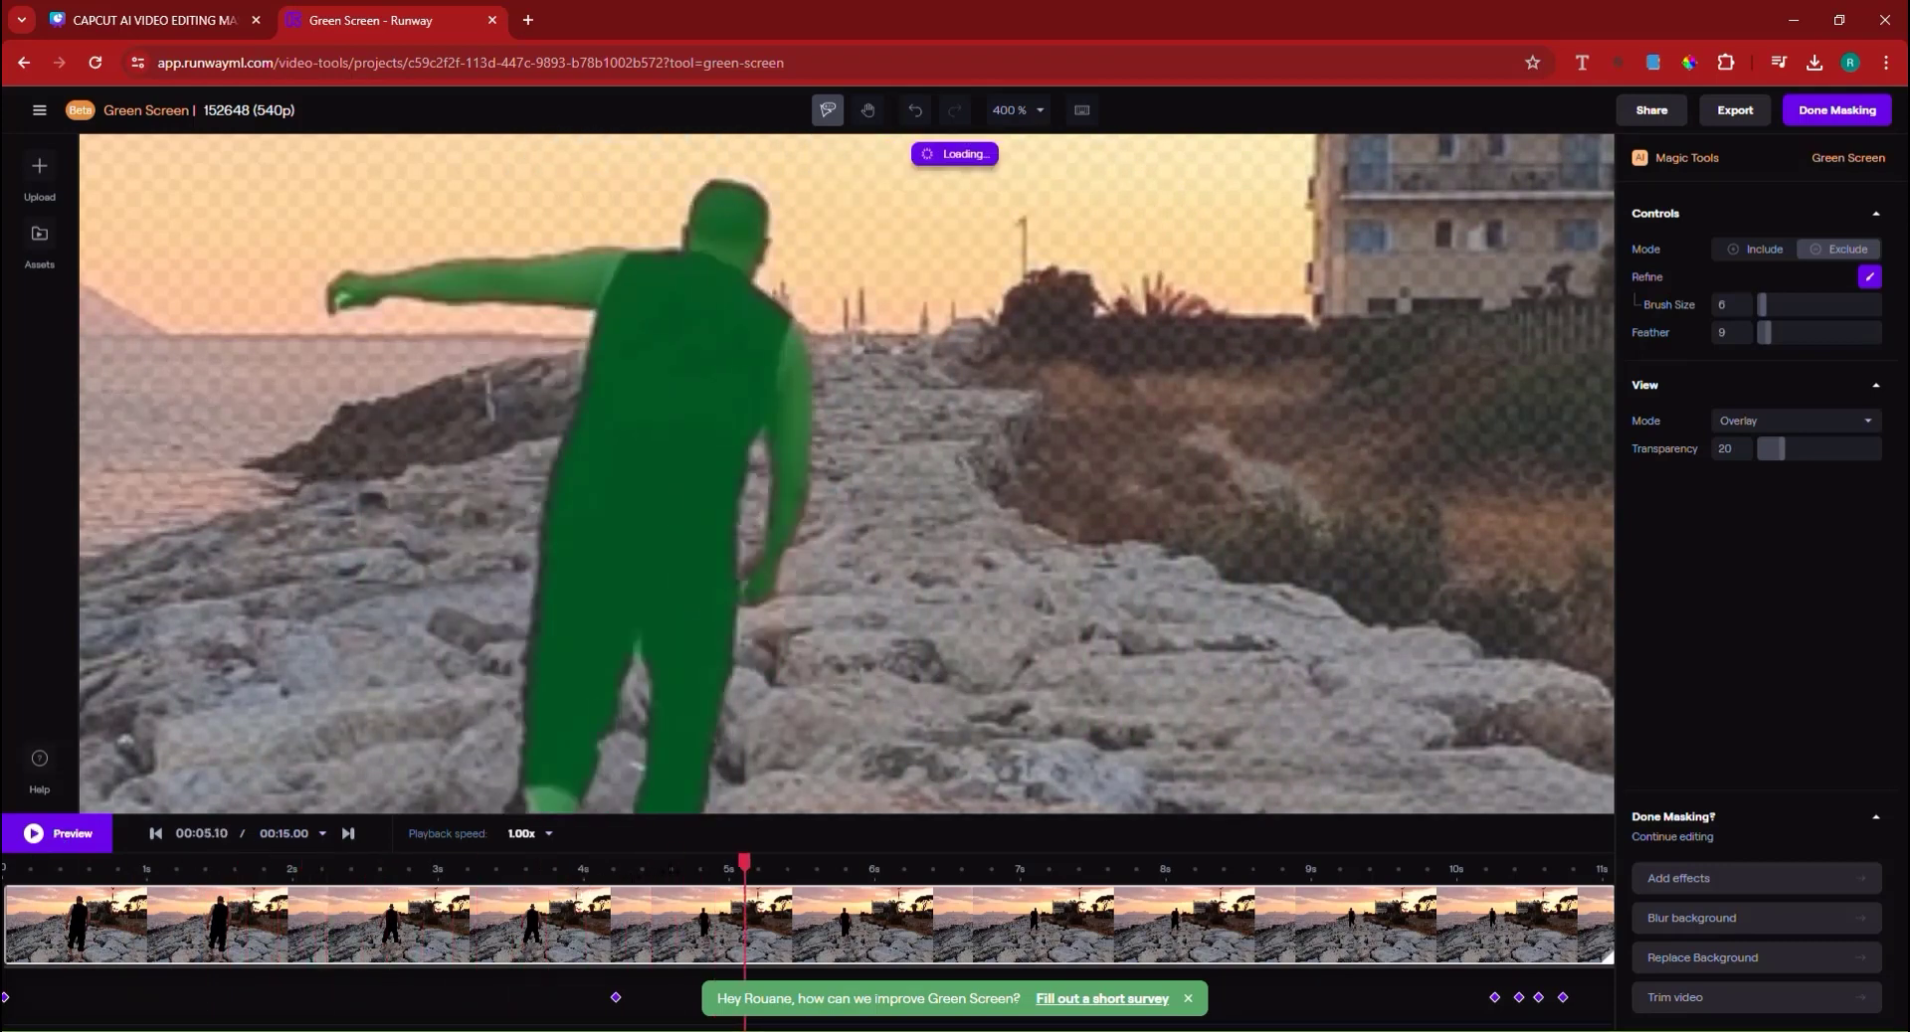
click(634, 862)
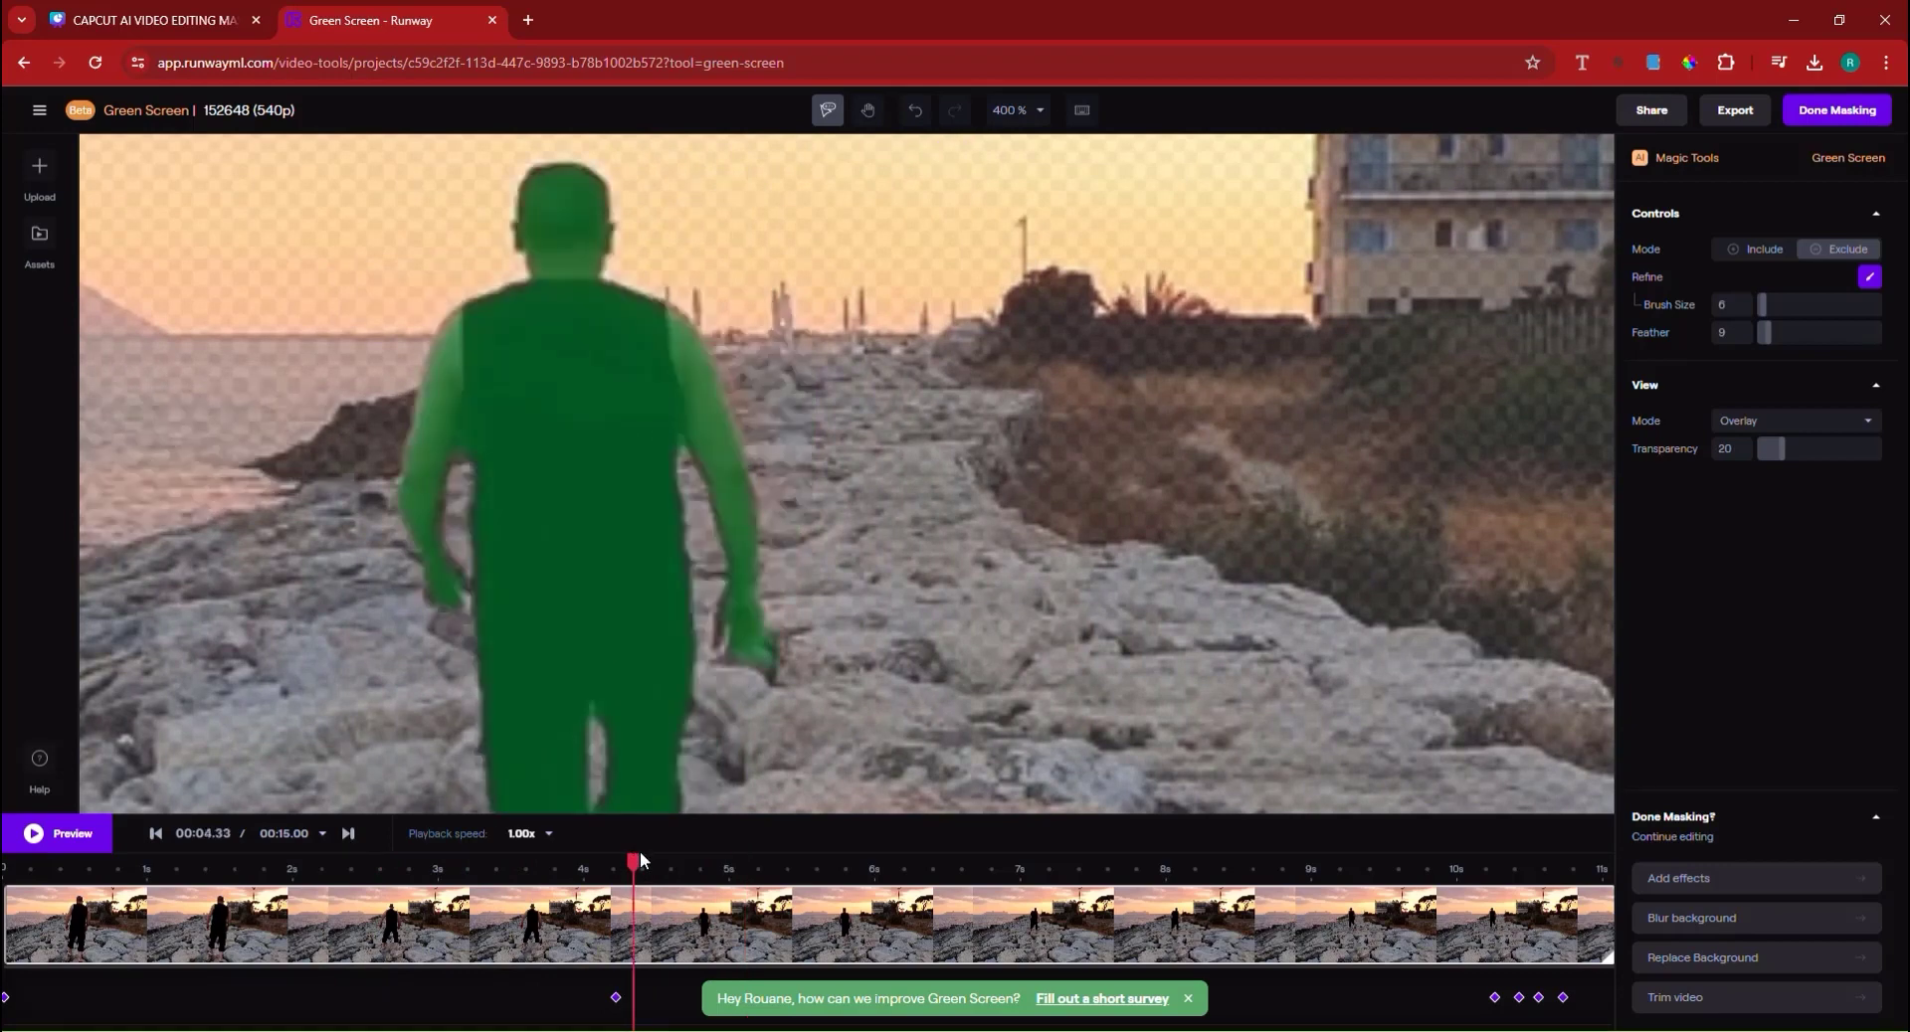
drag(634, 862, 788, 861)
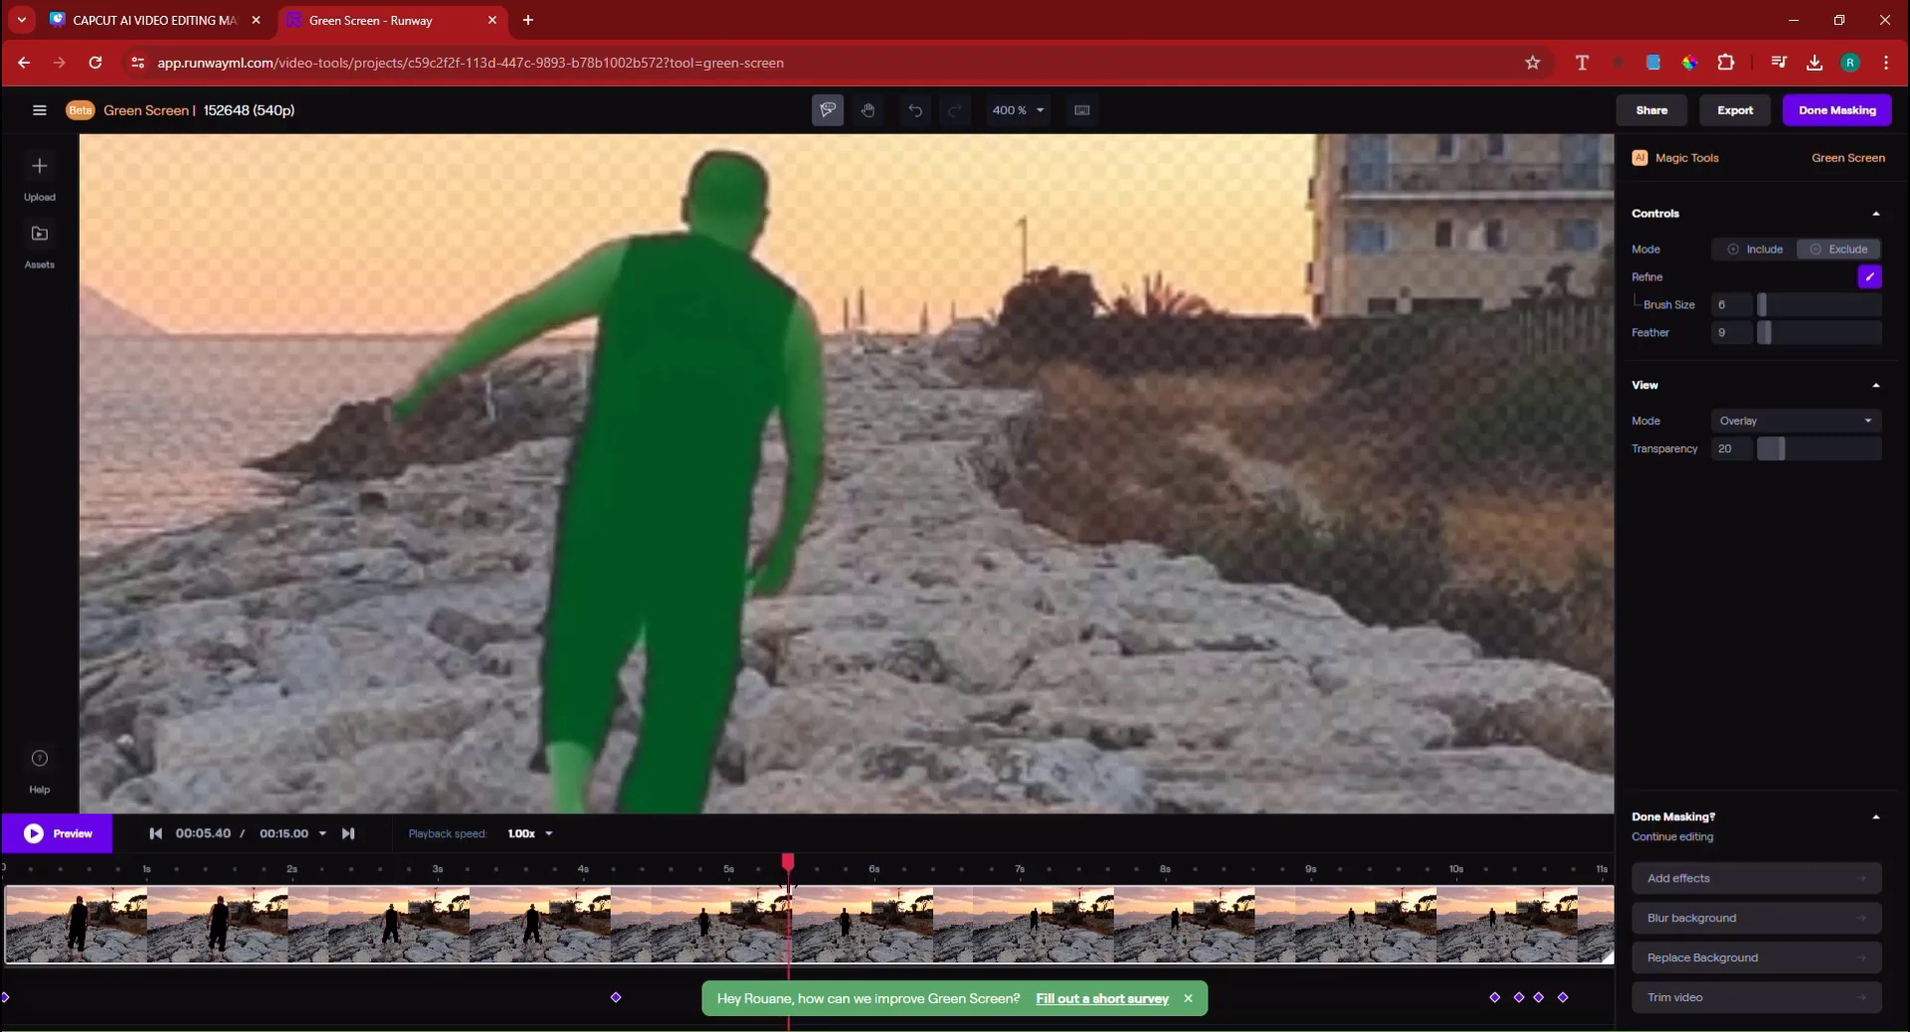
click(1367, 863)
drag(1367, 862, 1602, 861)
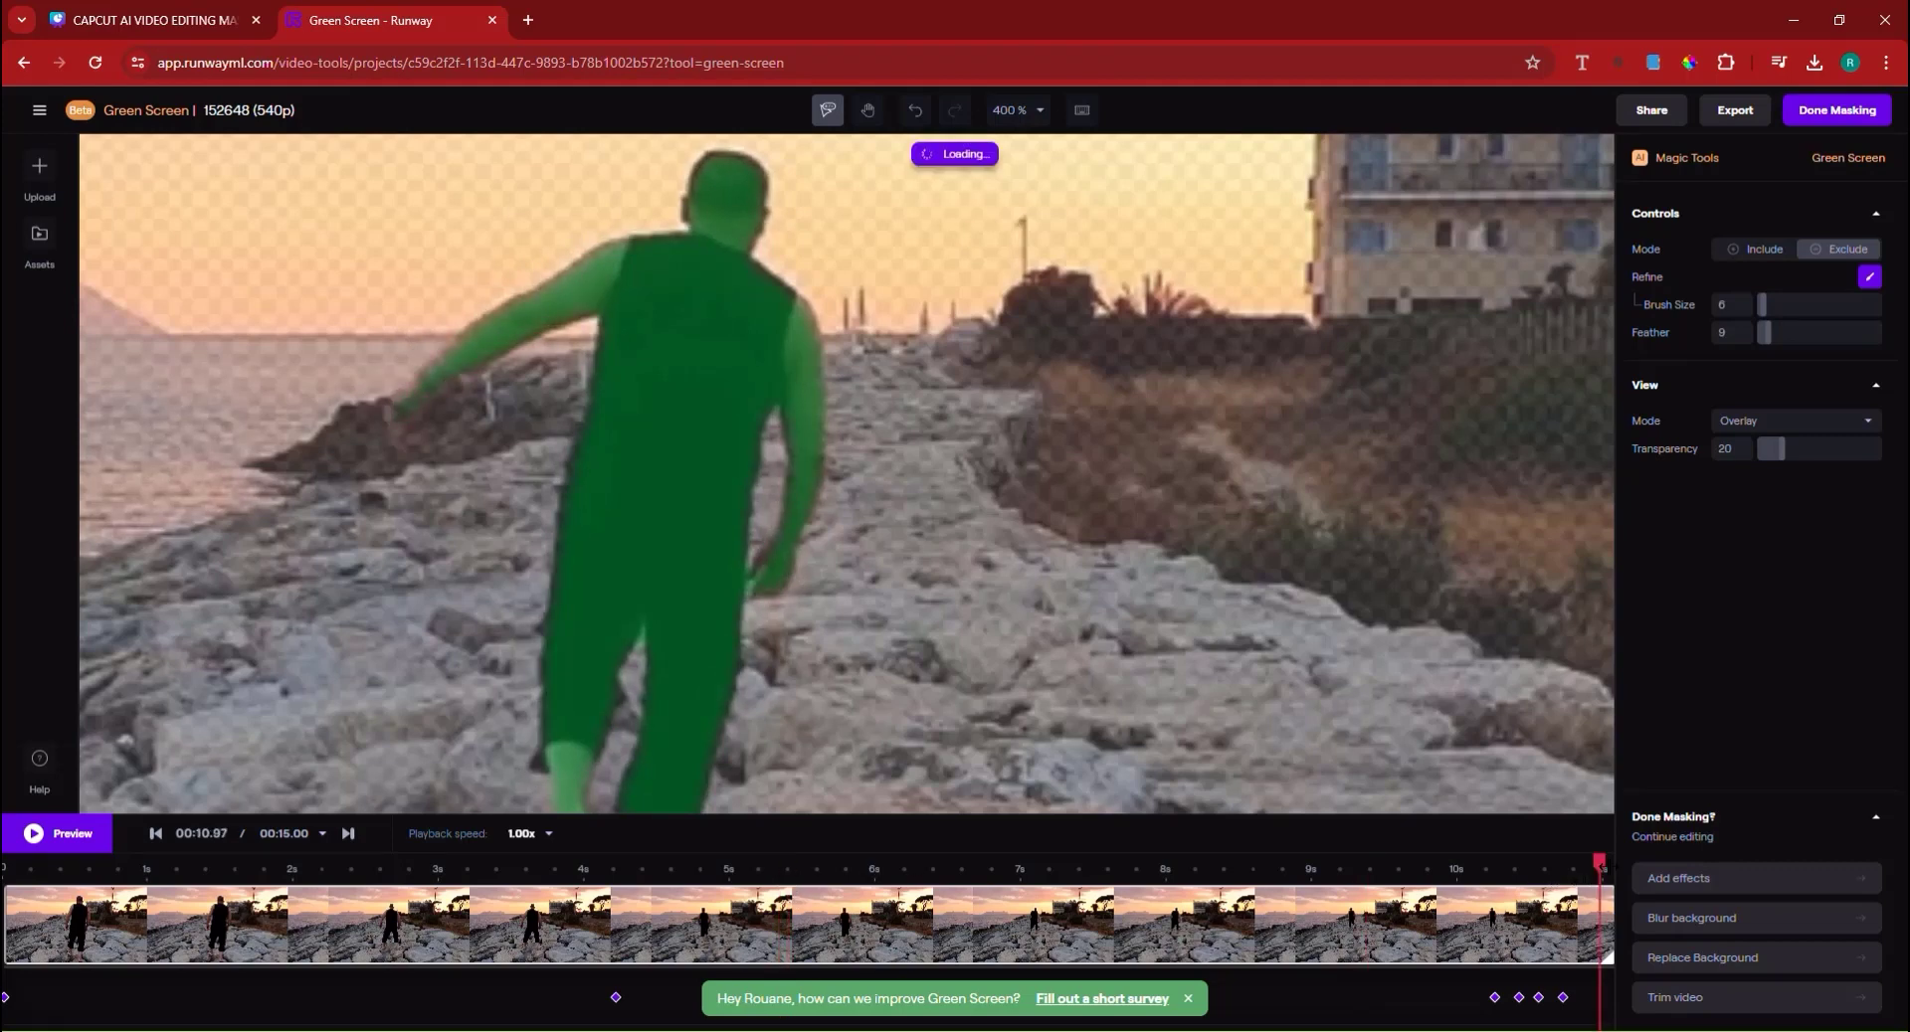
click(40, 845)
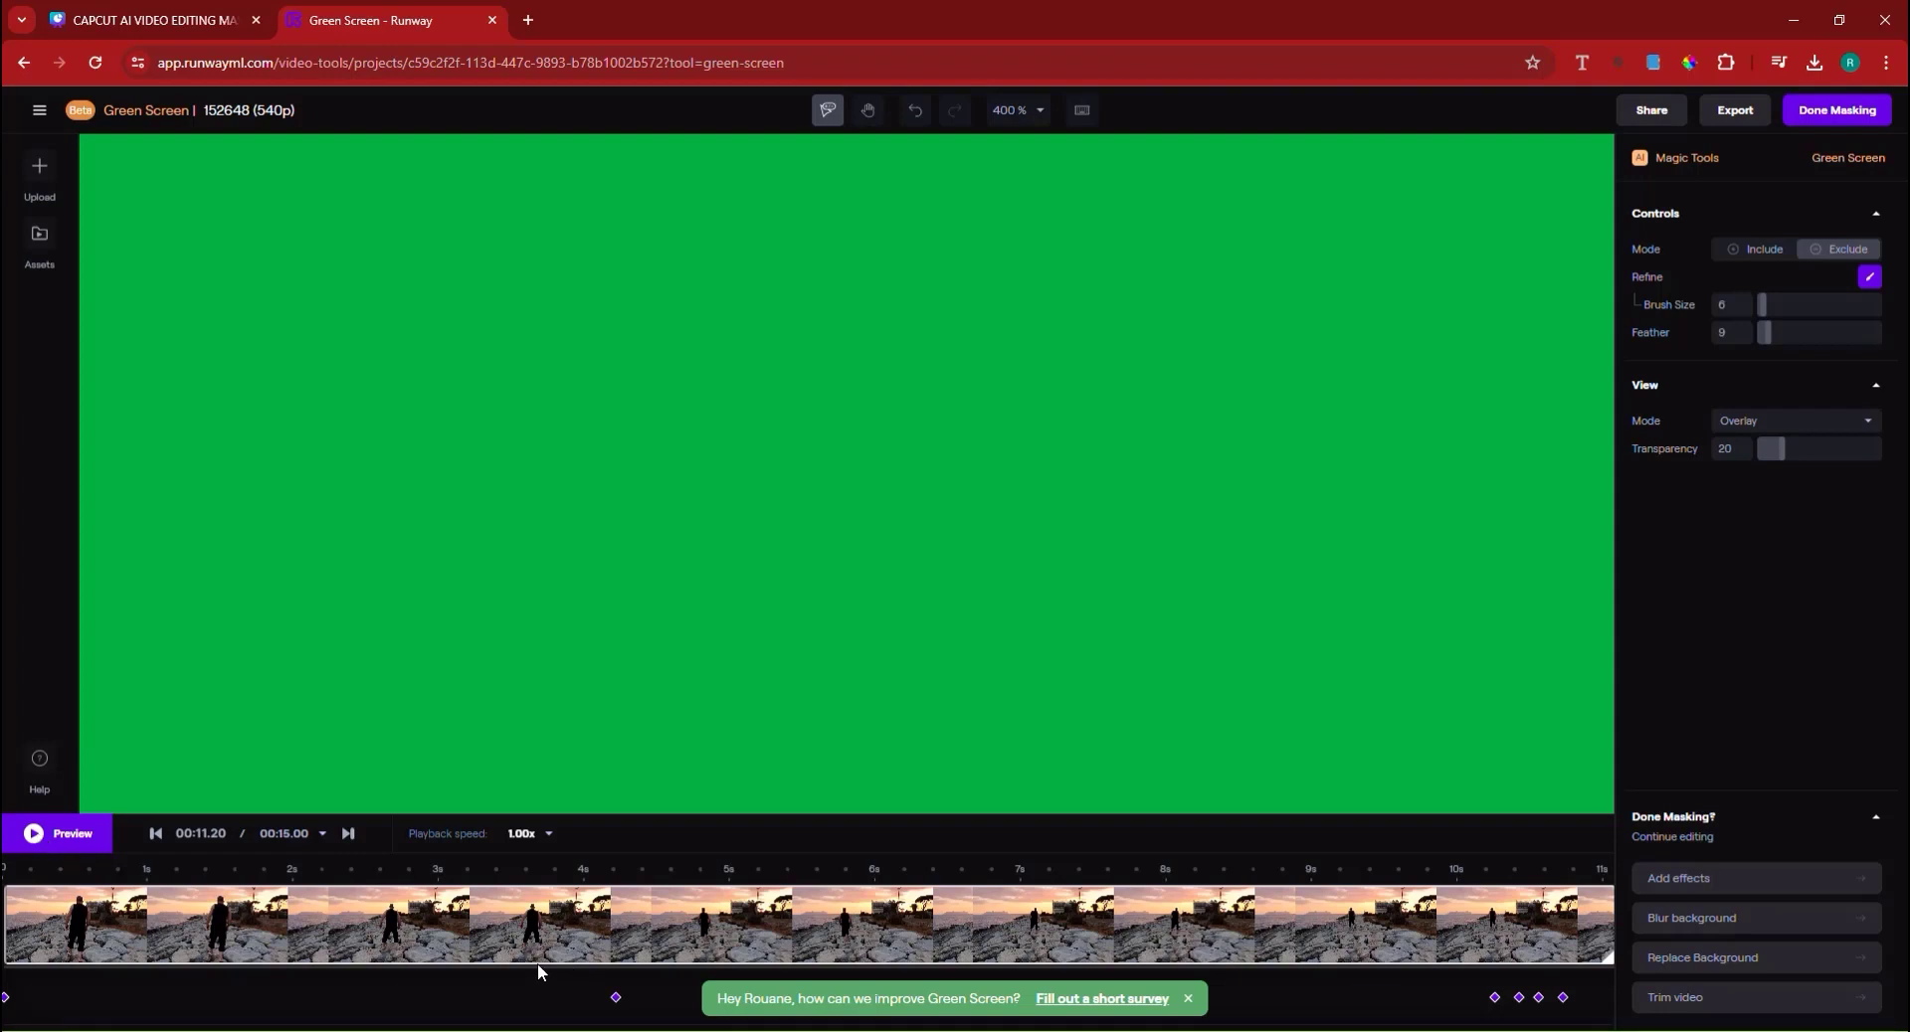
Close the survey notice covering the keyframes, and finish masking after replaying the start of the clip.
click(1188, 999)
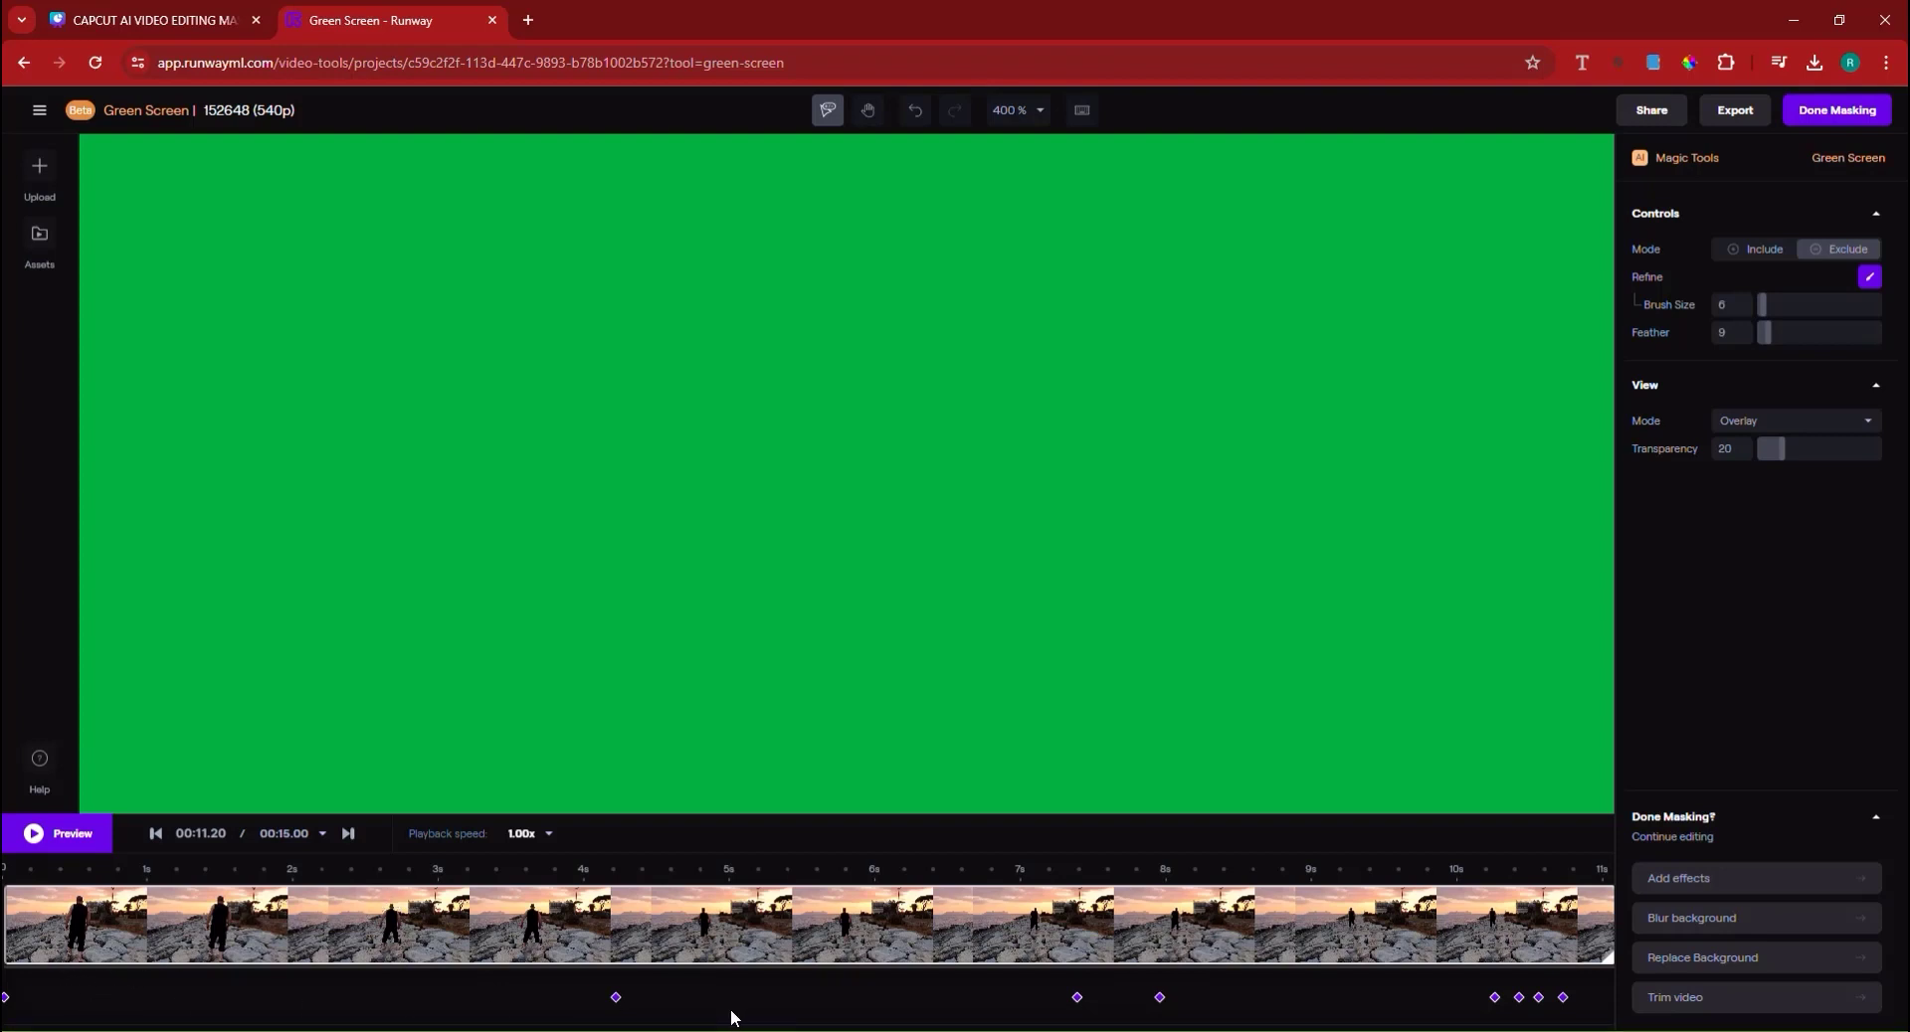
mouse_move(1163, 1009)
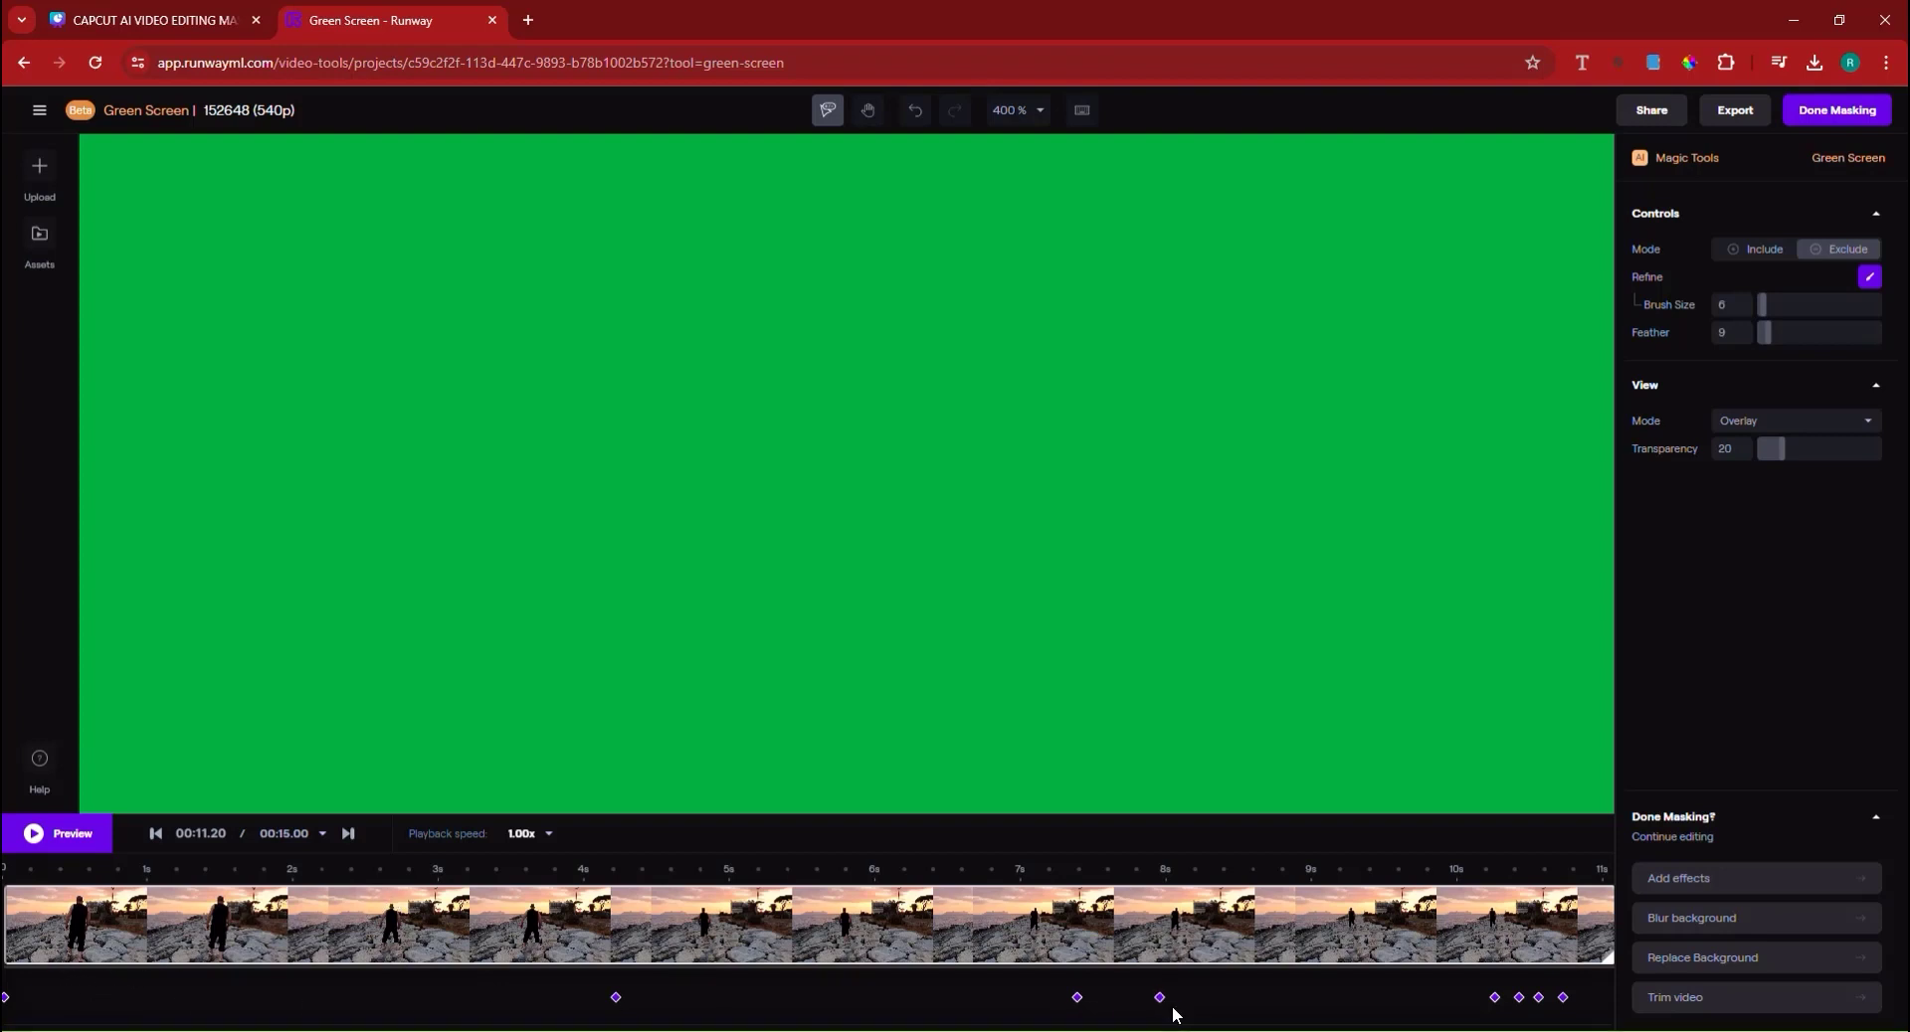
click(35, 835)
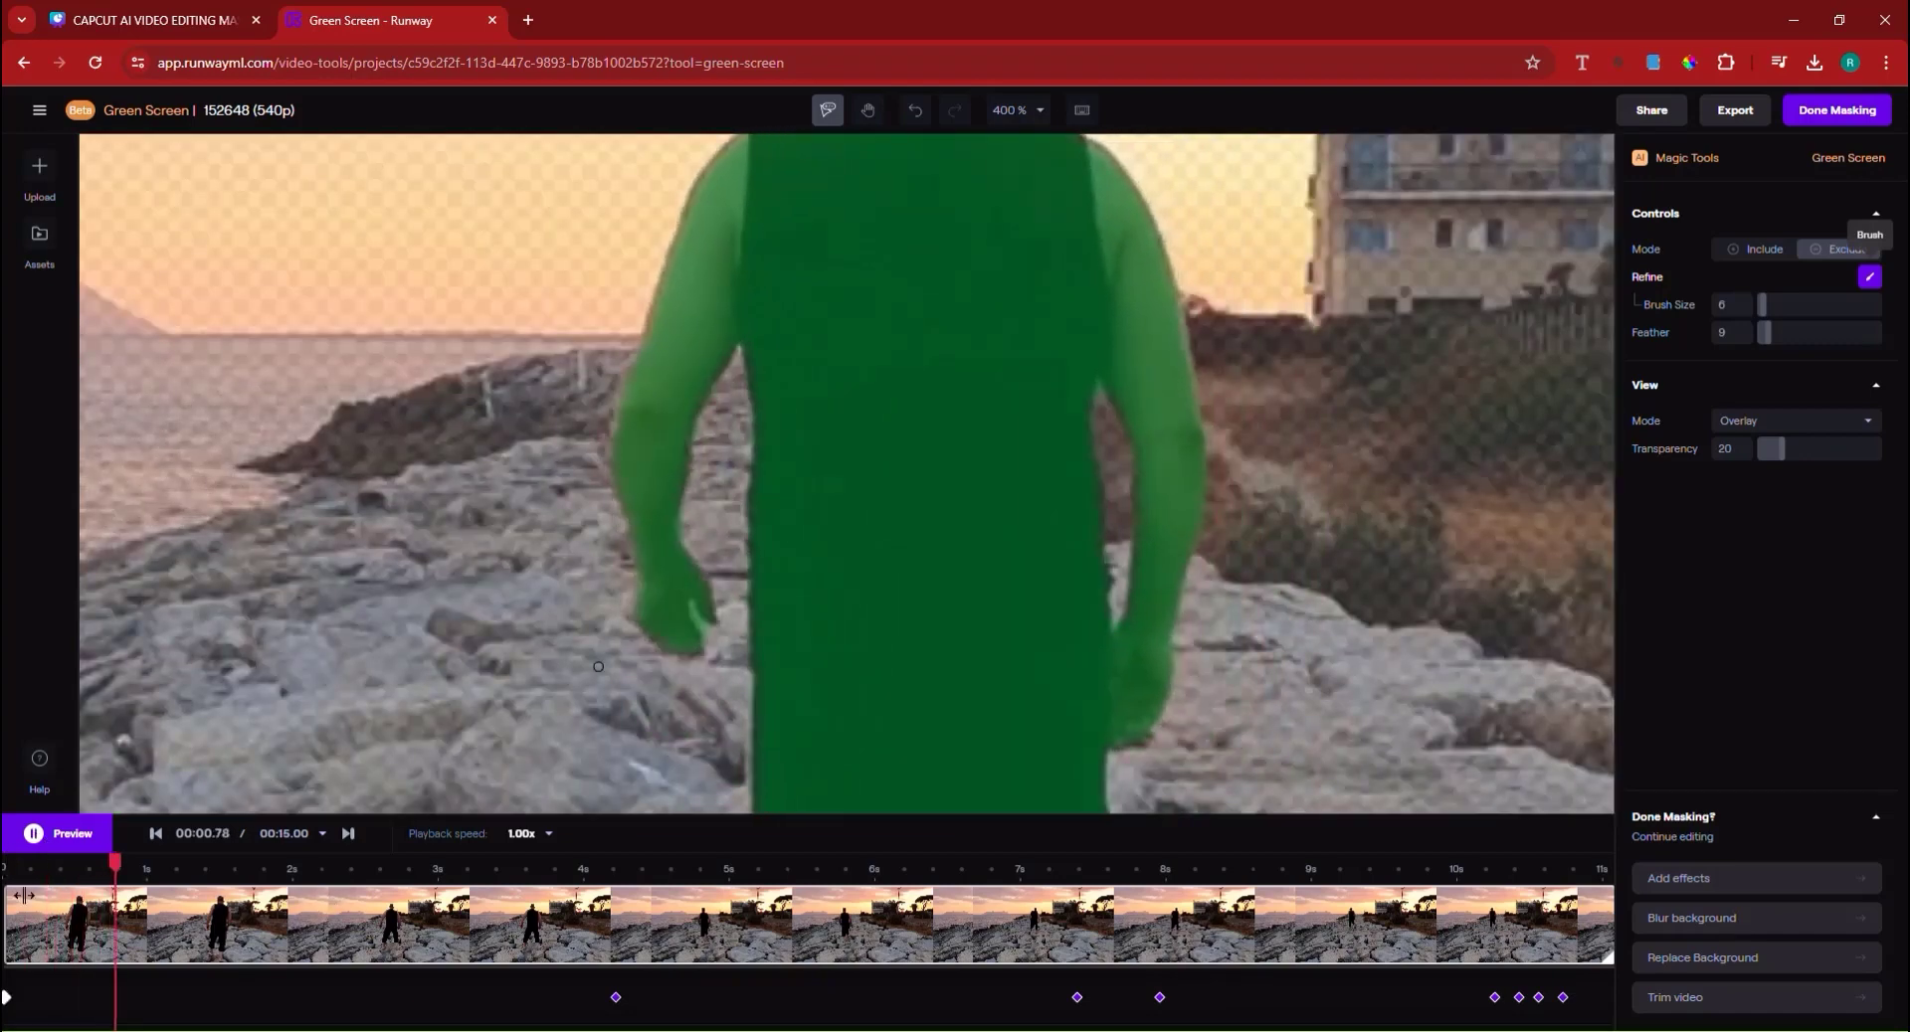
click(56, 849)
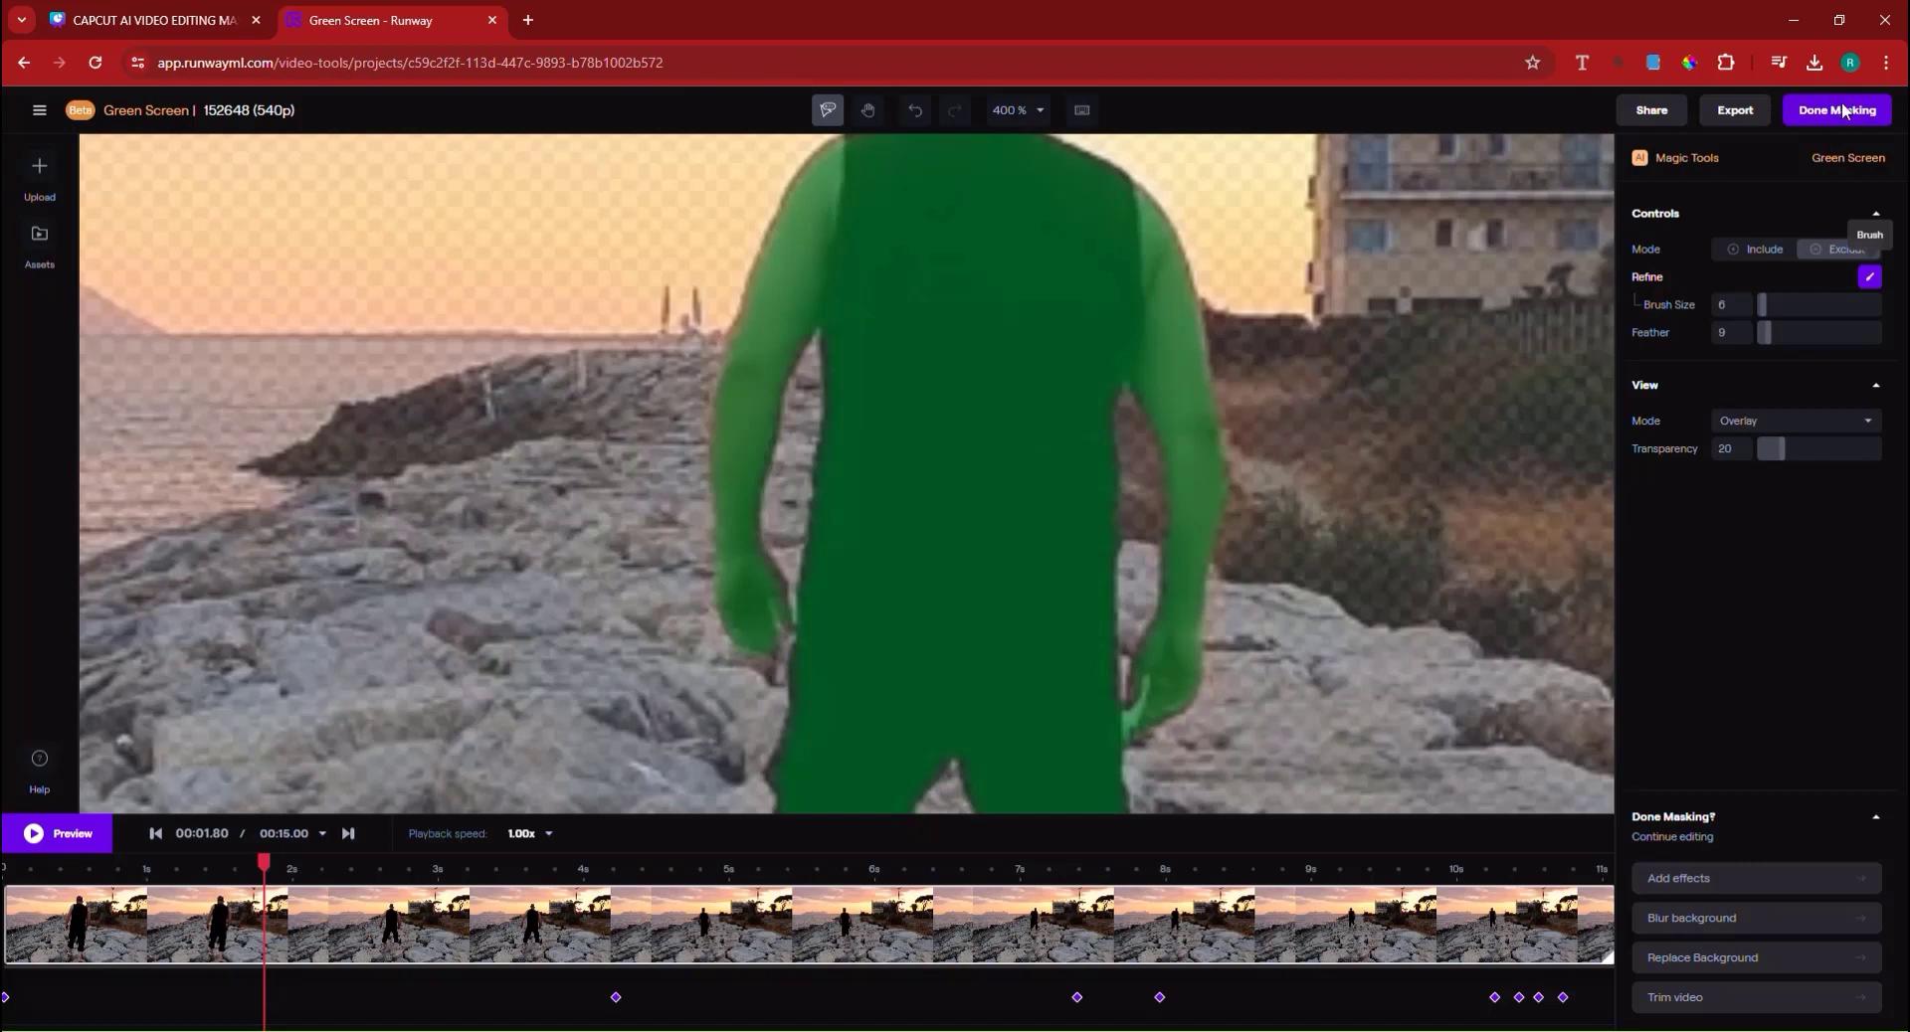
click(1837, 111)
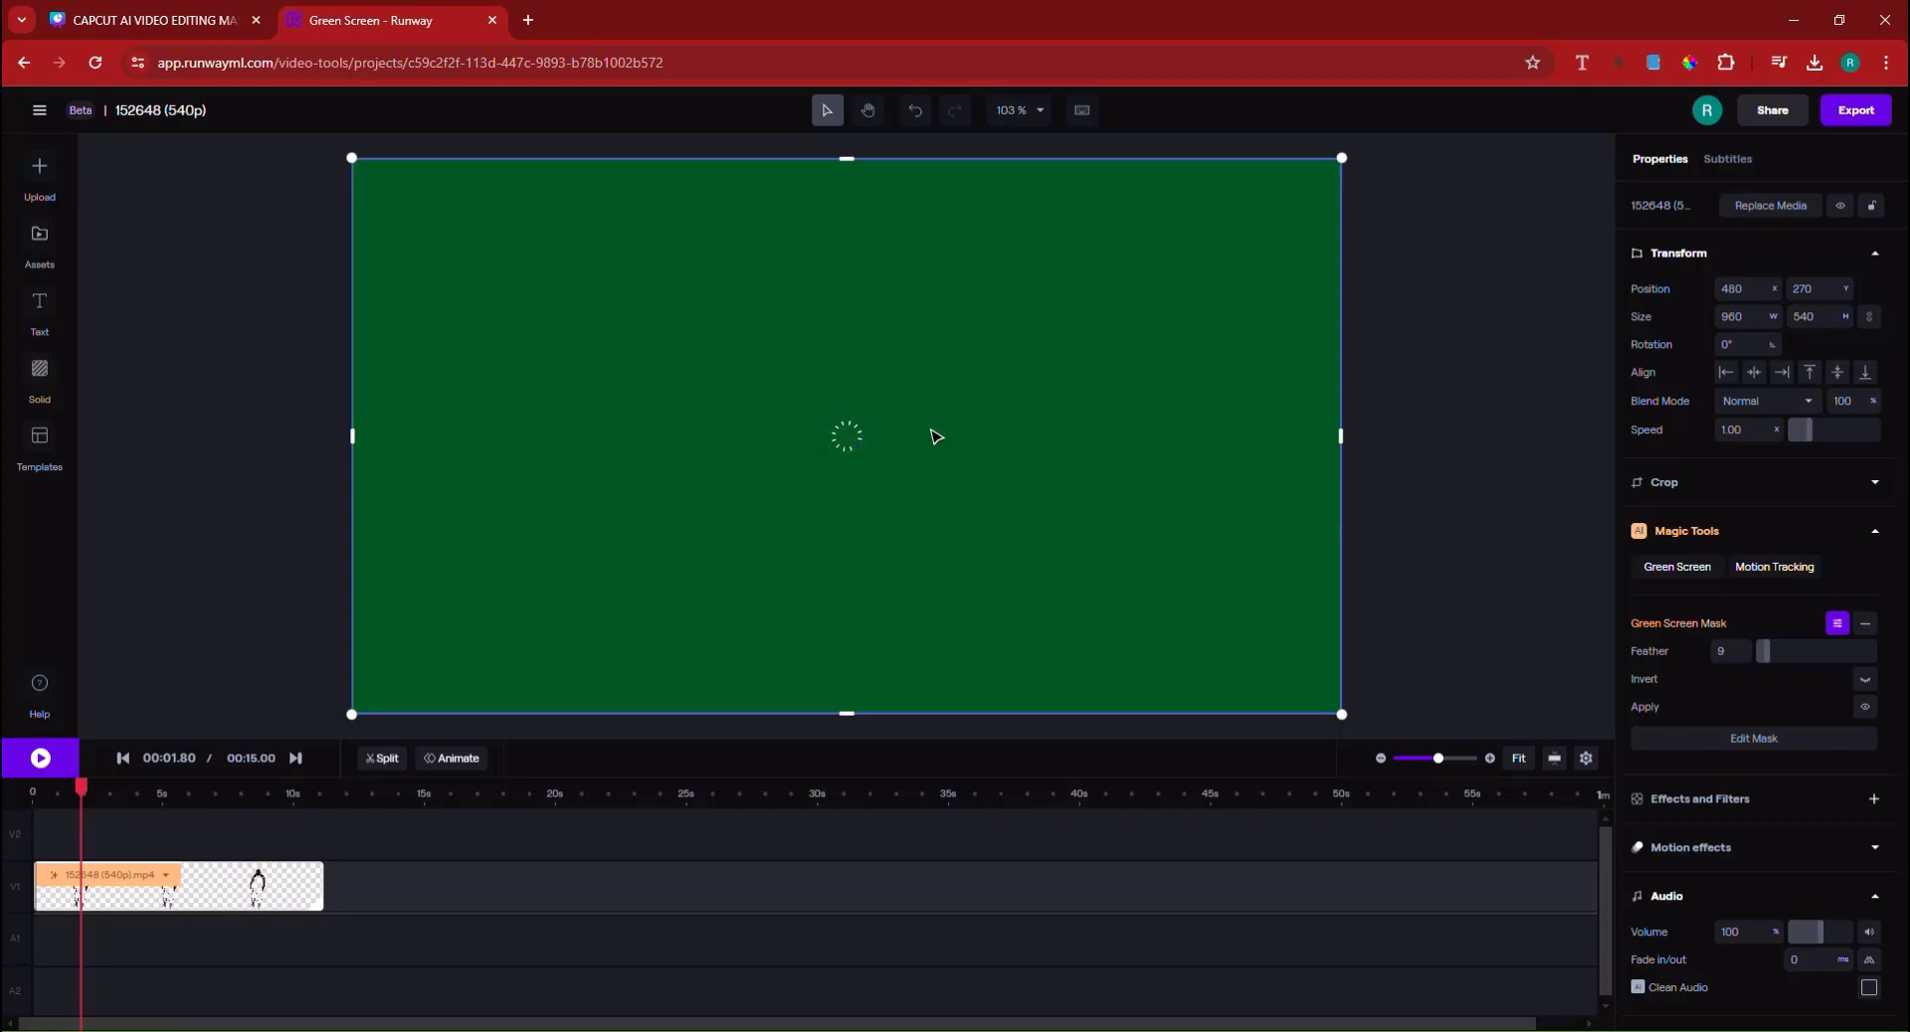
Upload the Gen-2 tornado video, place it on the track beneath the masked man clip, and preview the composite from the start.
click(40, 177)
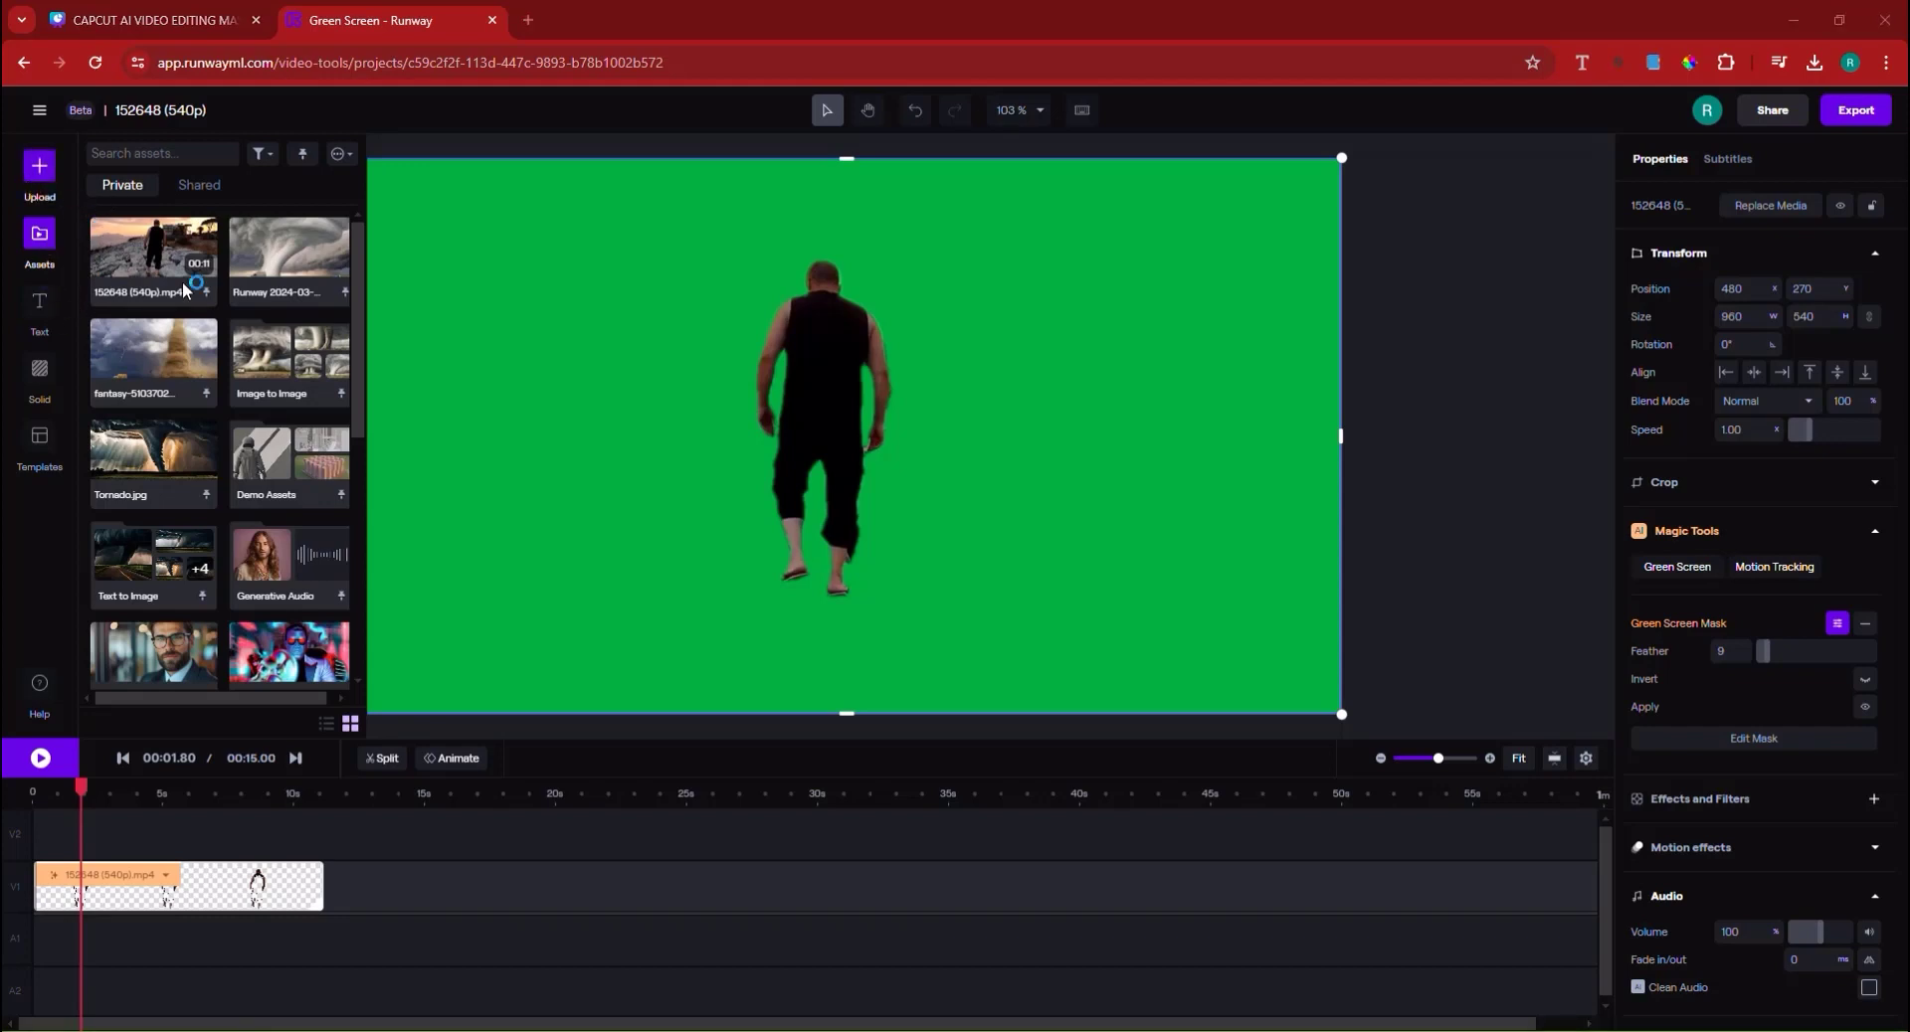
drag(142, 383, 156, 910)
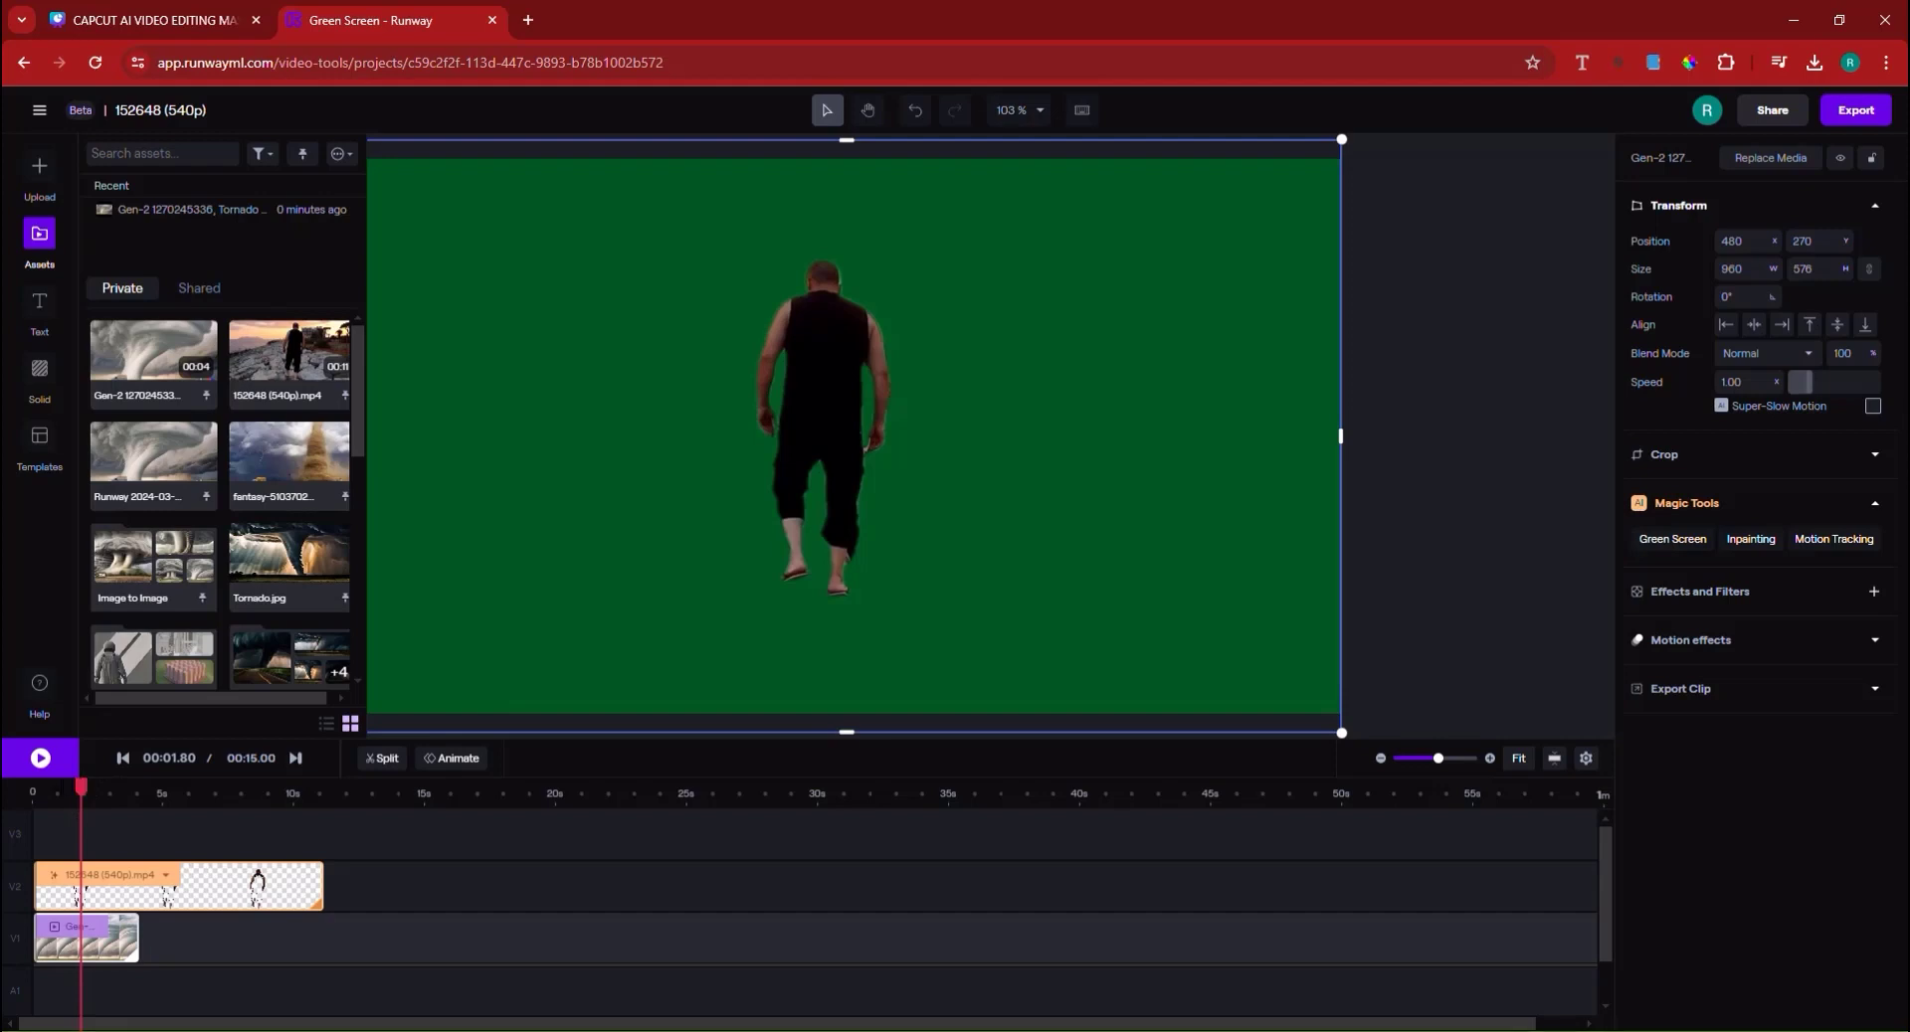
click(47, 793)
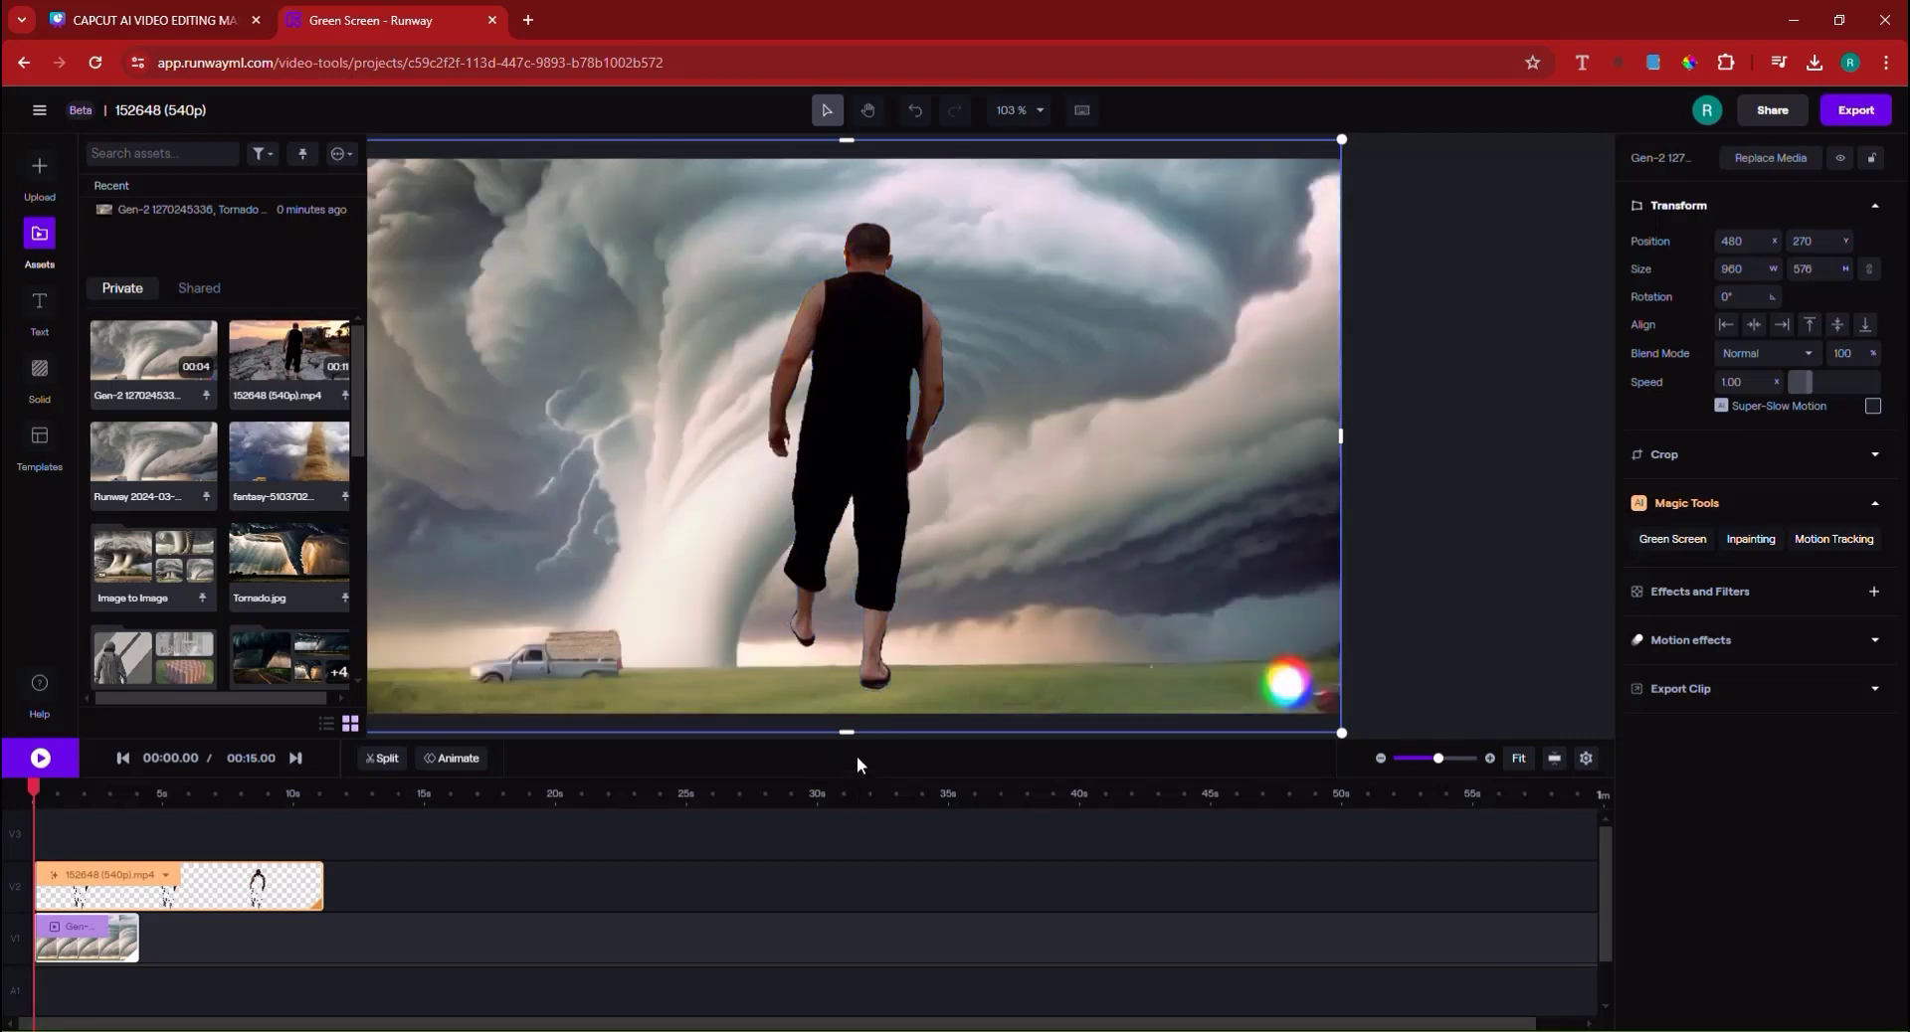
click(41, 774)
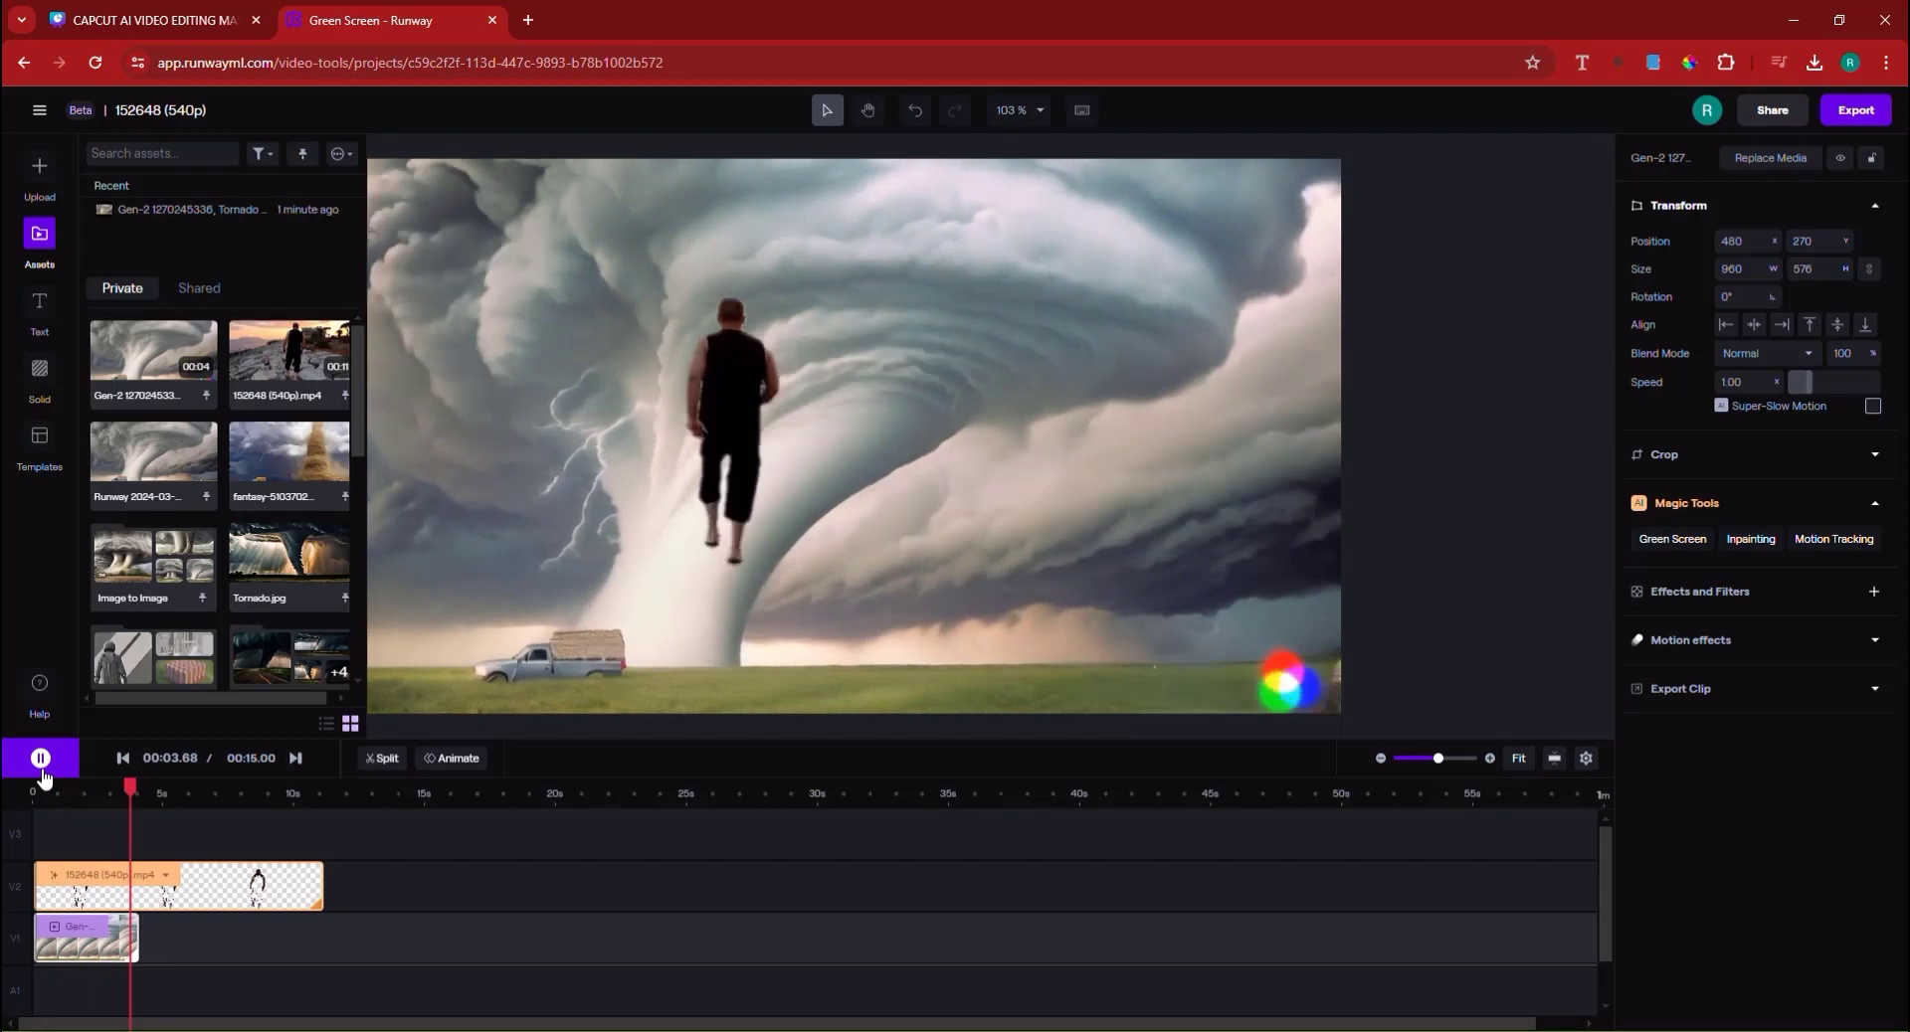
key(space)
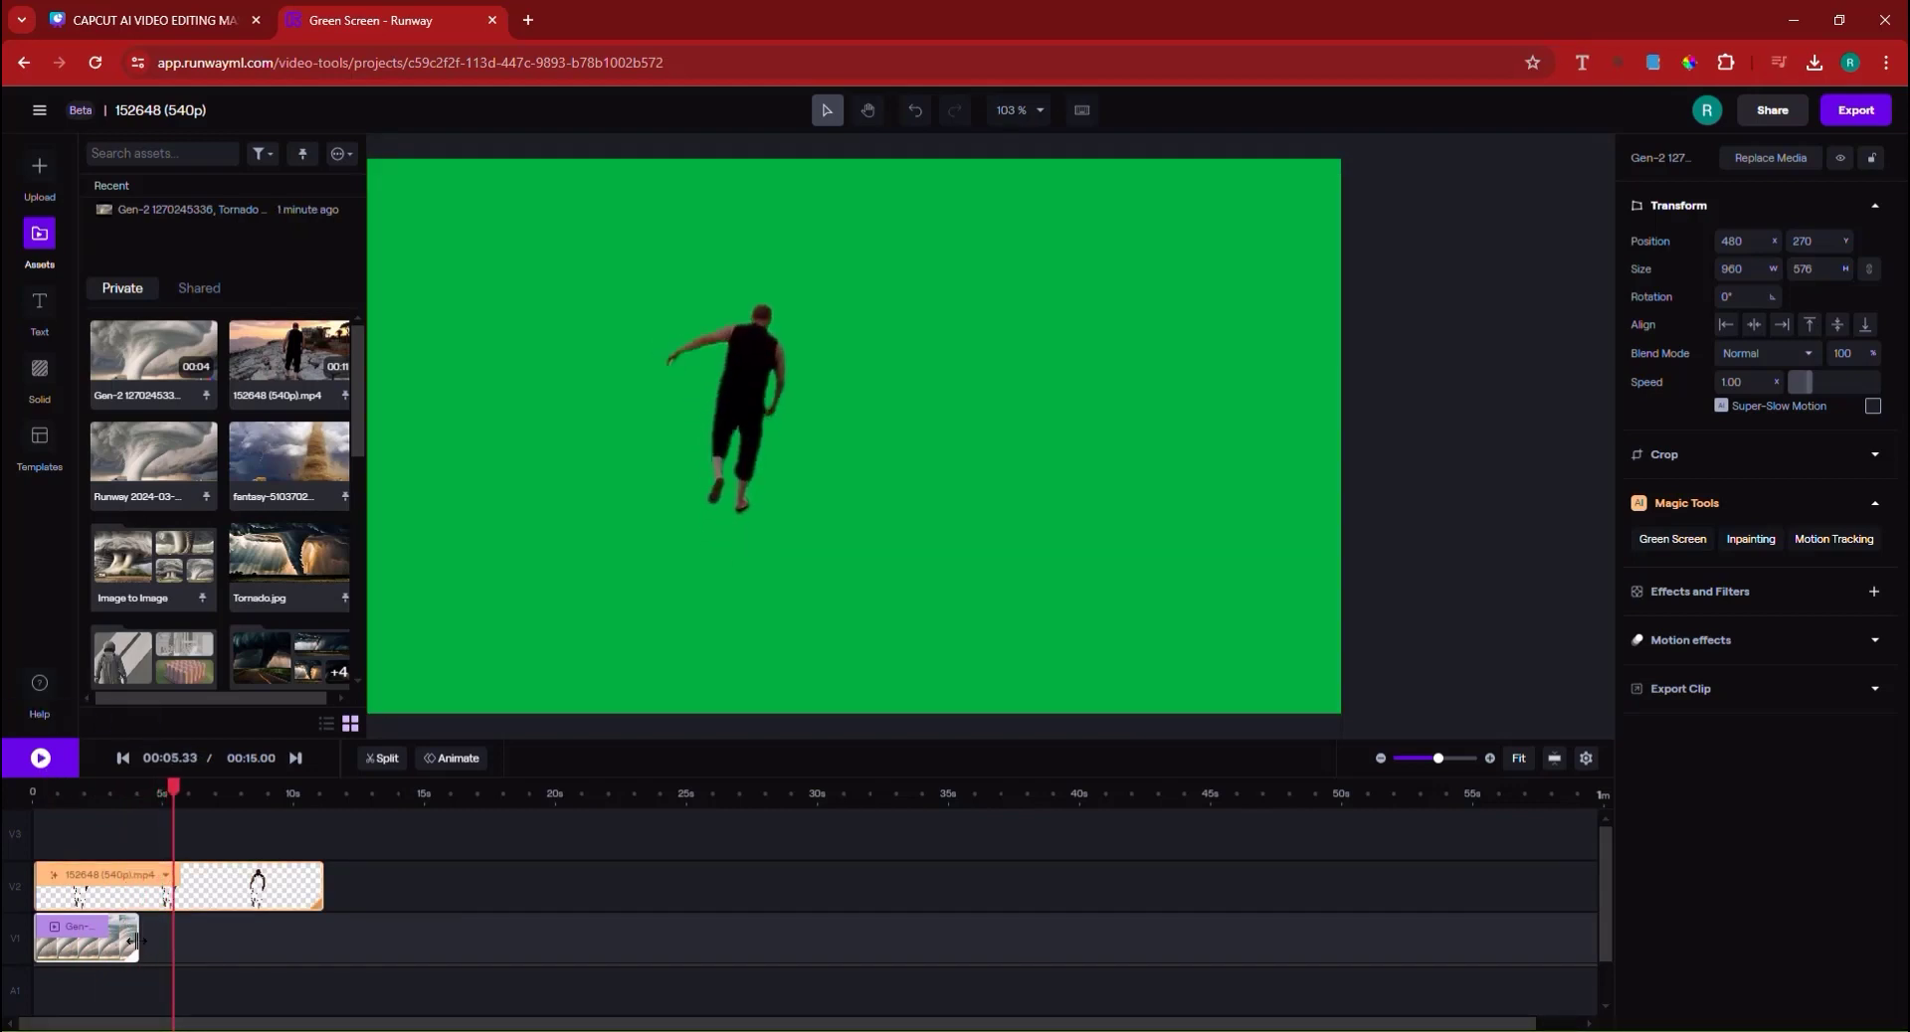
Set the tornado clip's speed to 0.50 and trim the man clip to end together with it at about 8 s.
click(109, 835)
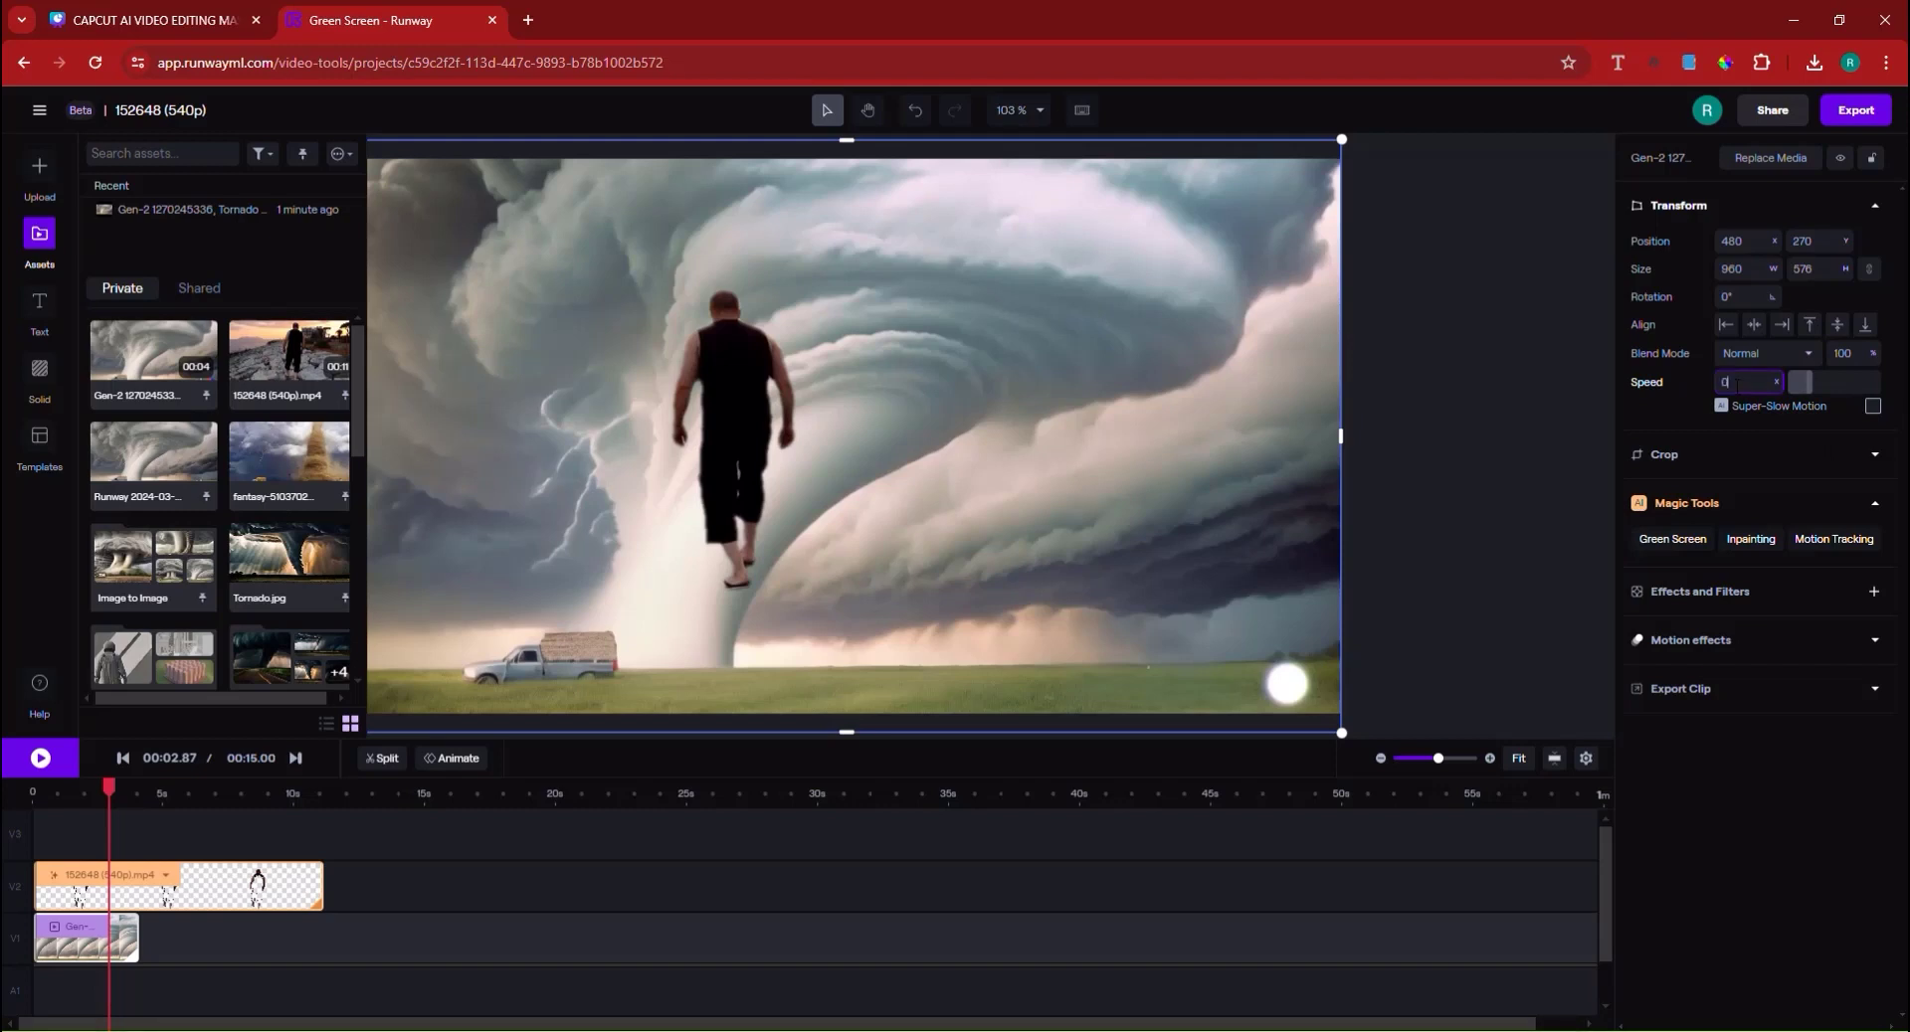
key(Return)
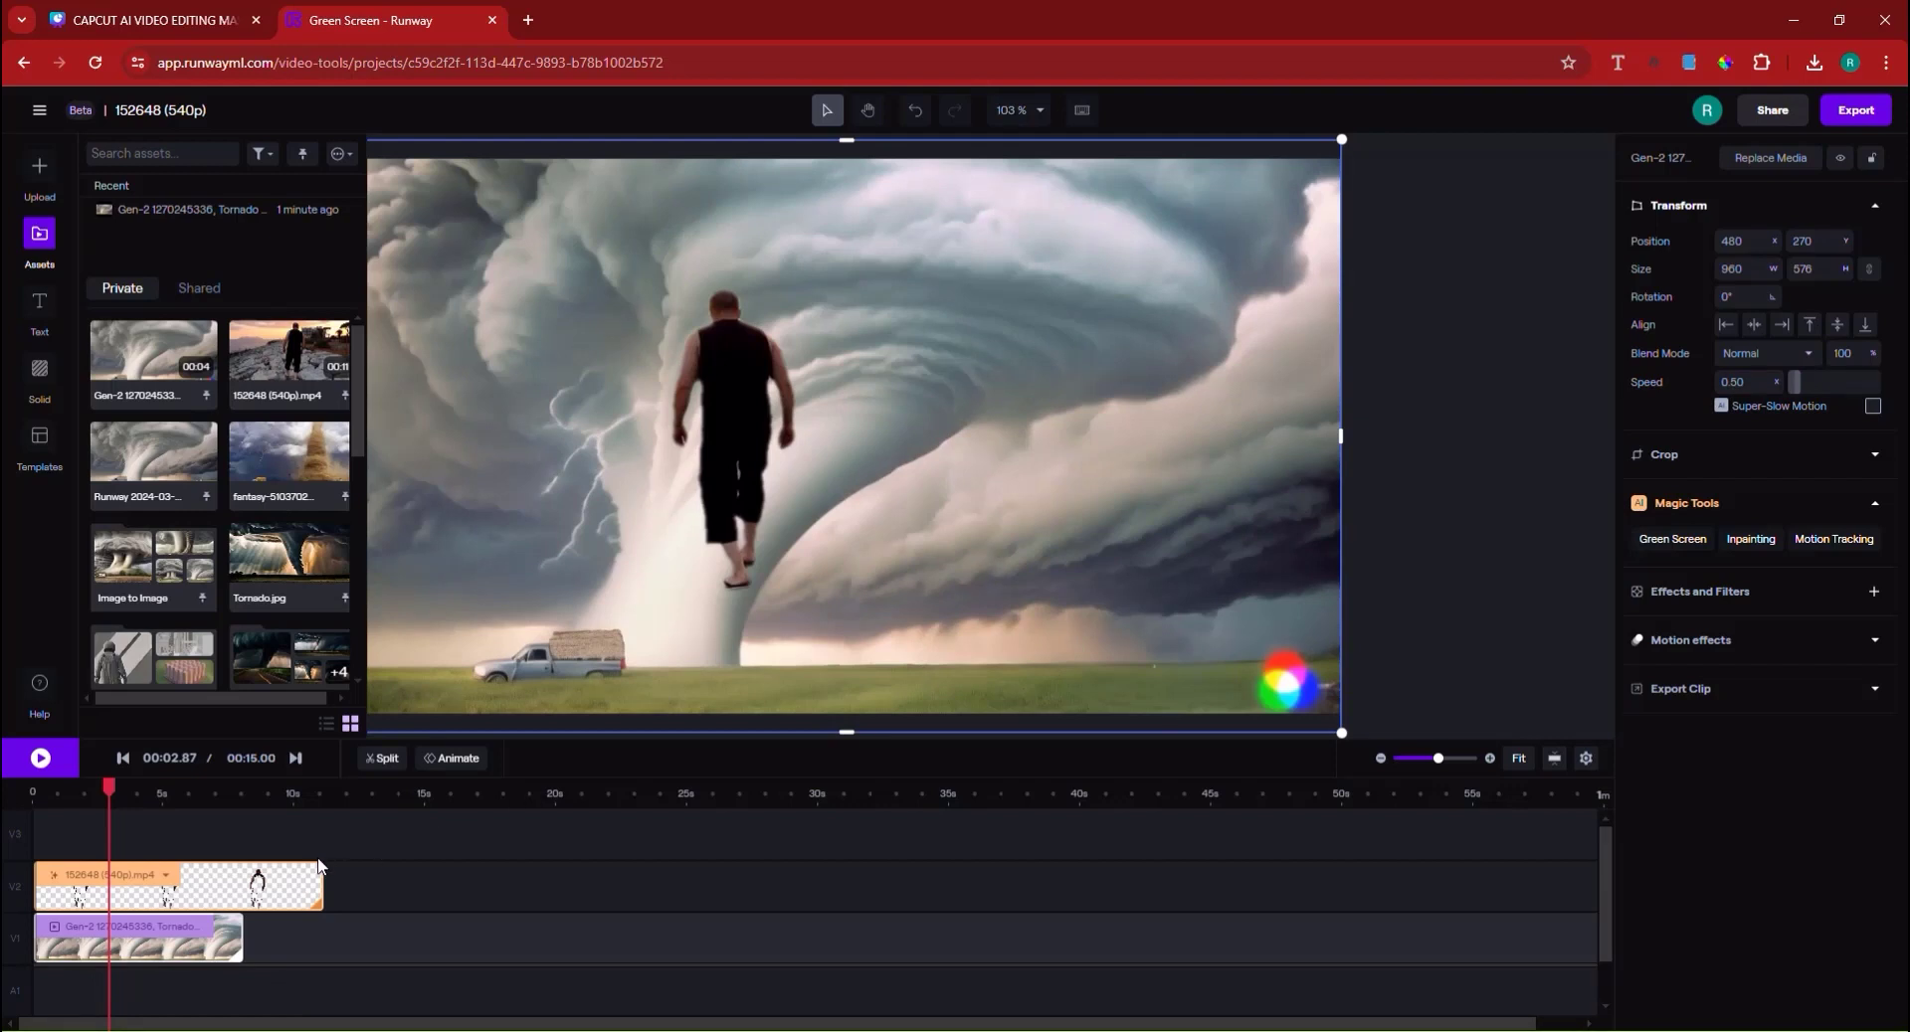
drag(318, 880, 241, 893)
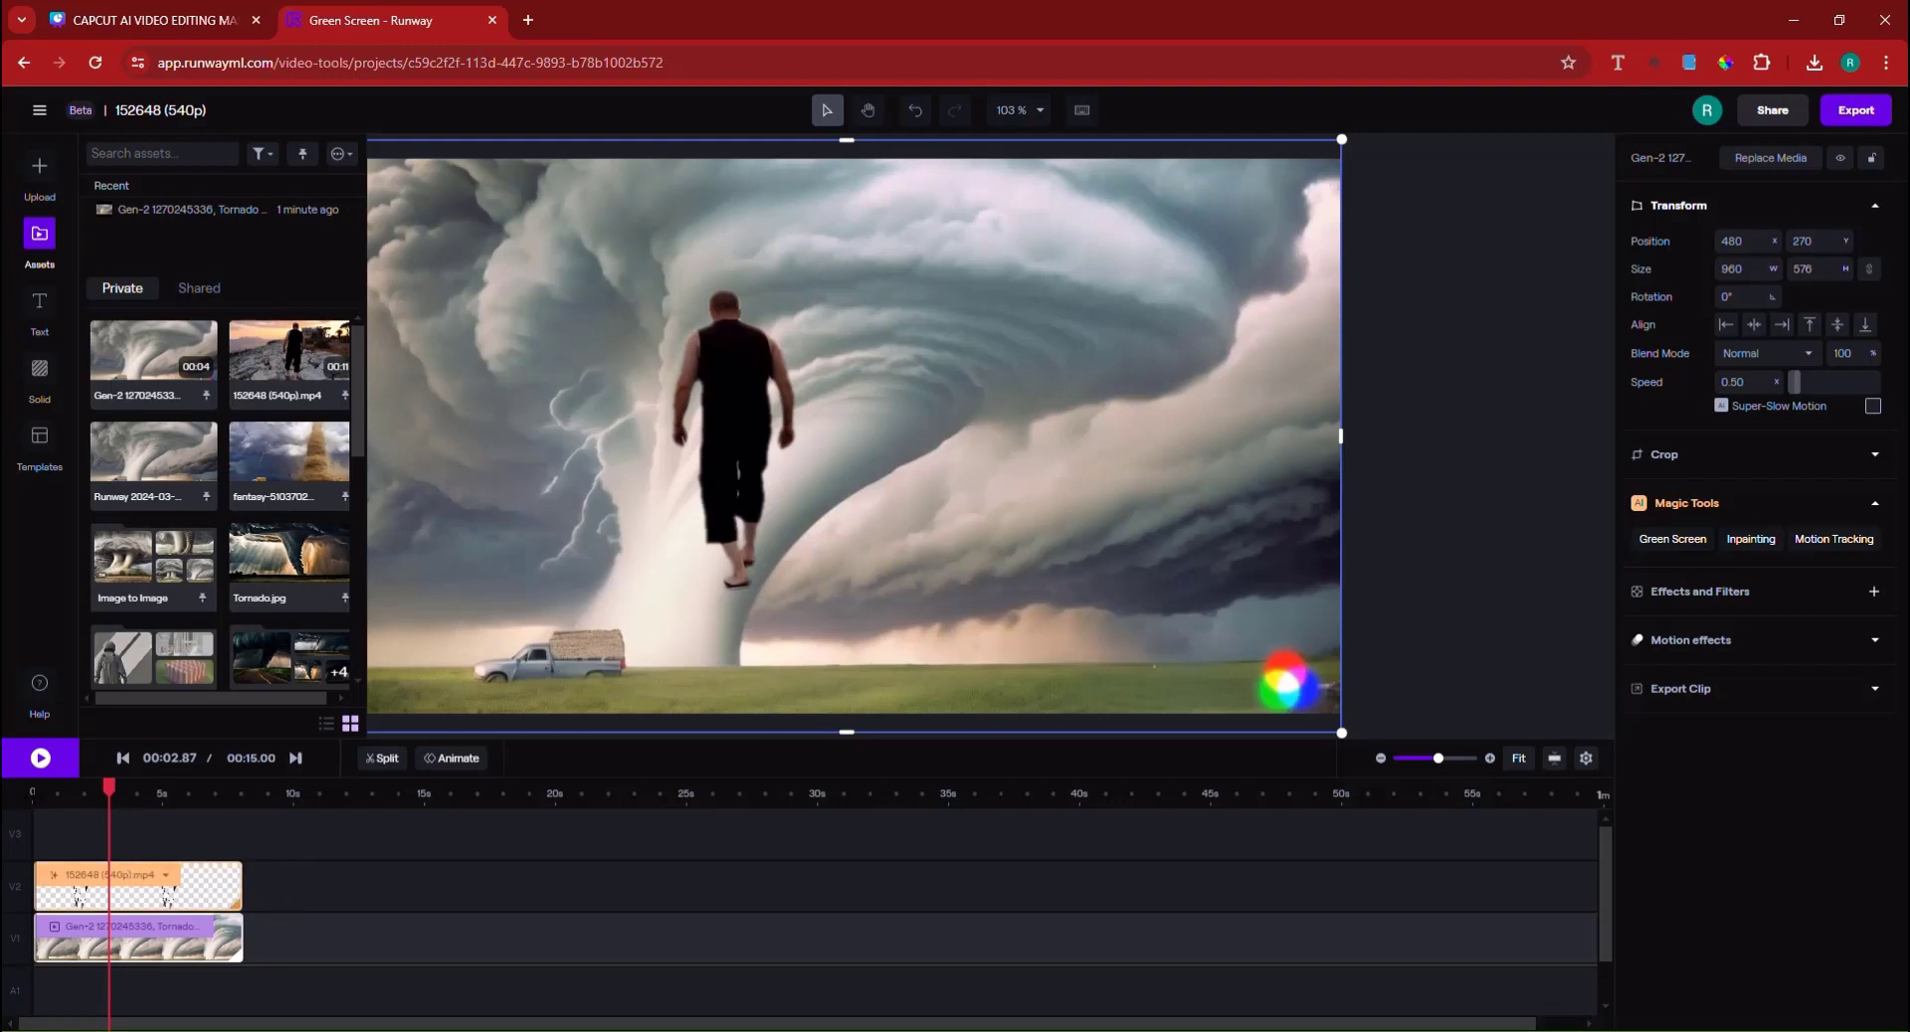
At the start of the timeline, move the man clip lower in the frame and scale it down to about 792 × 446.
key(Home)
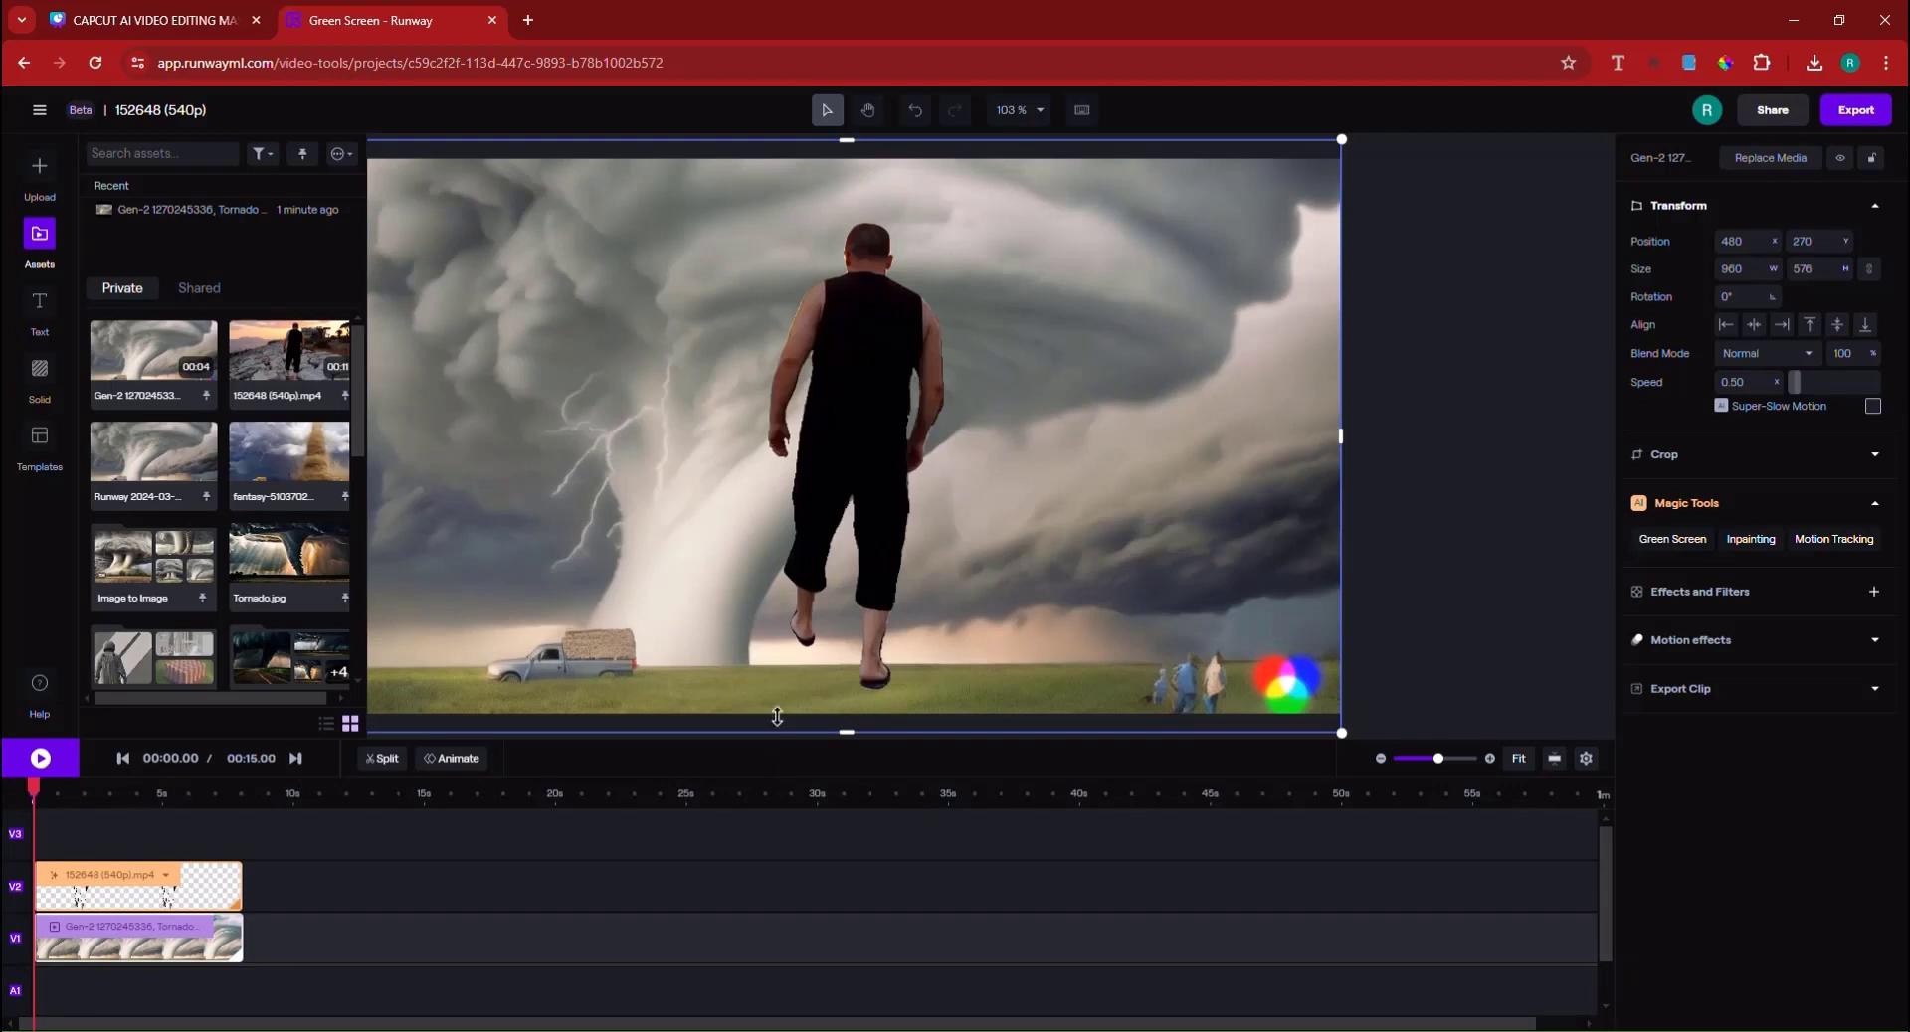
click(893, 386)
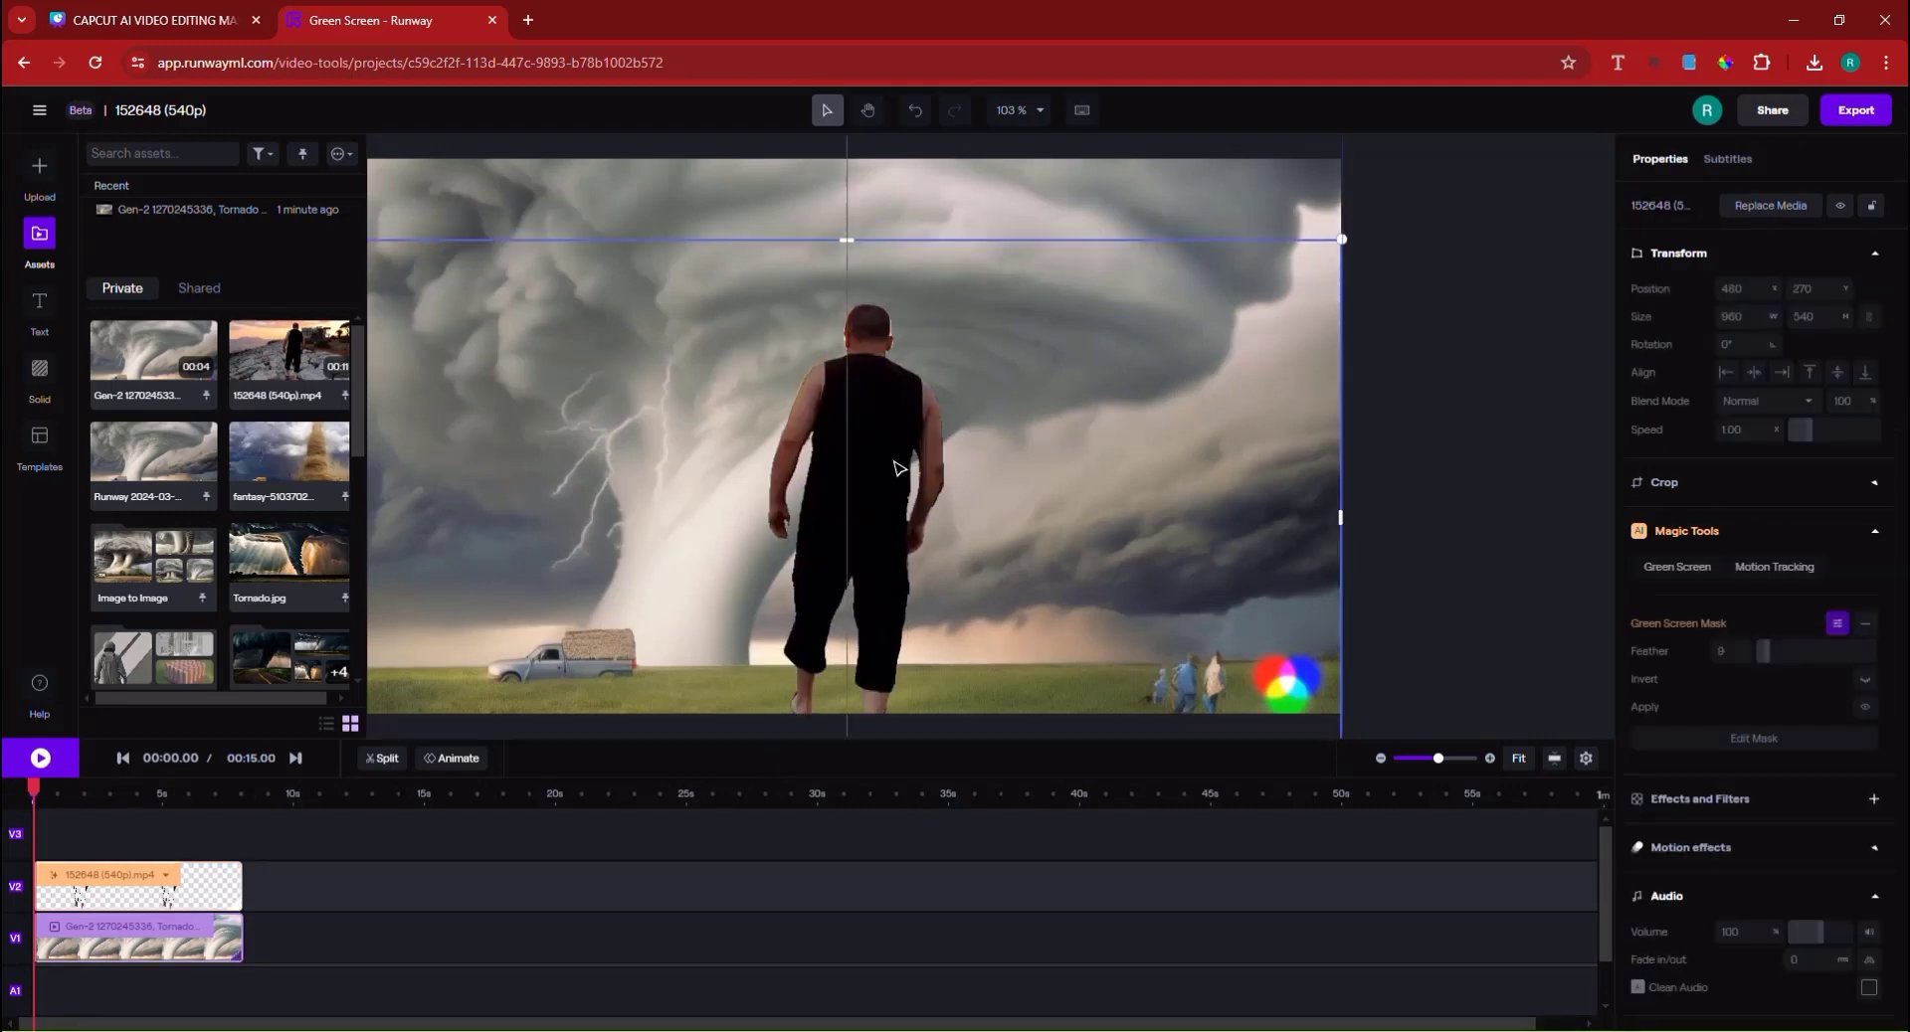
drag(894, 509, 894, 580)
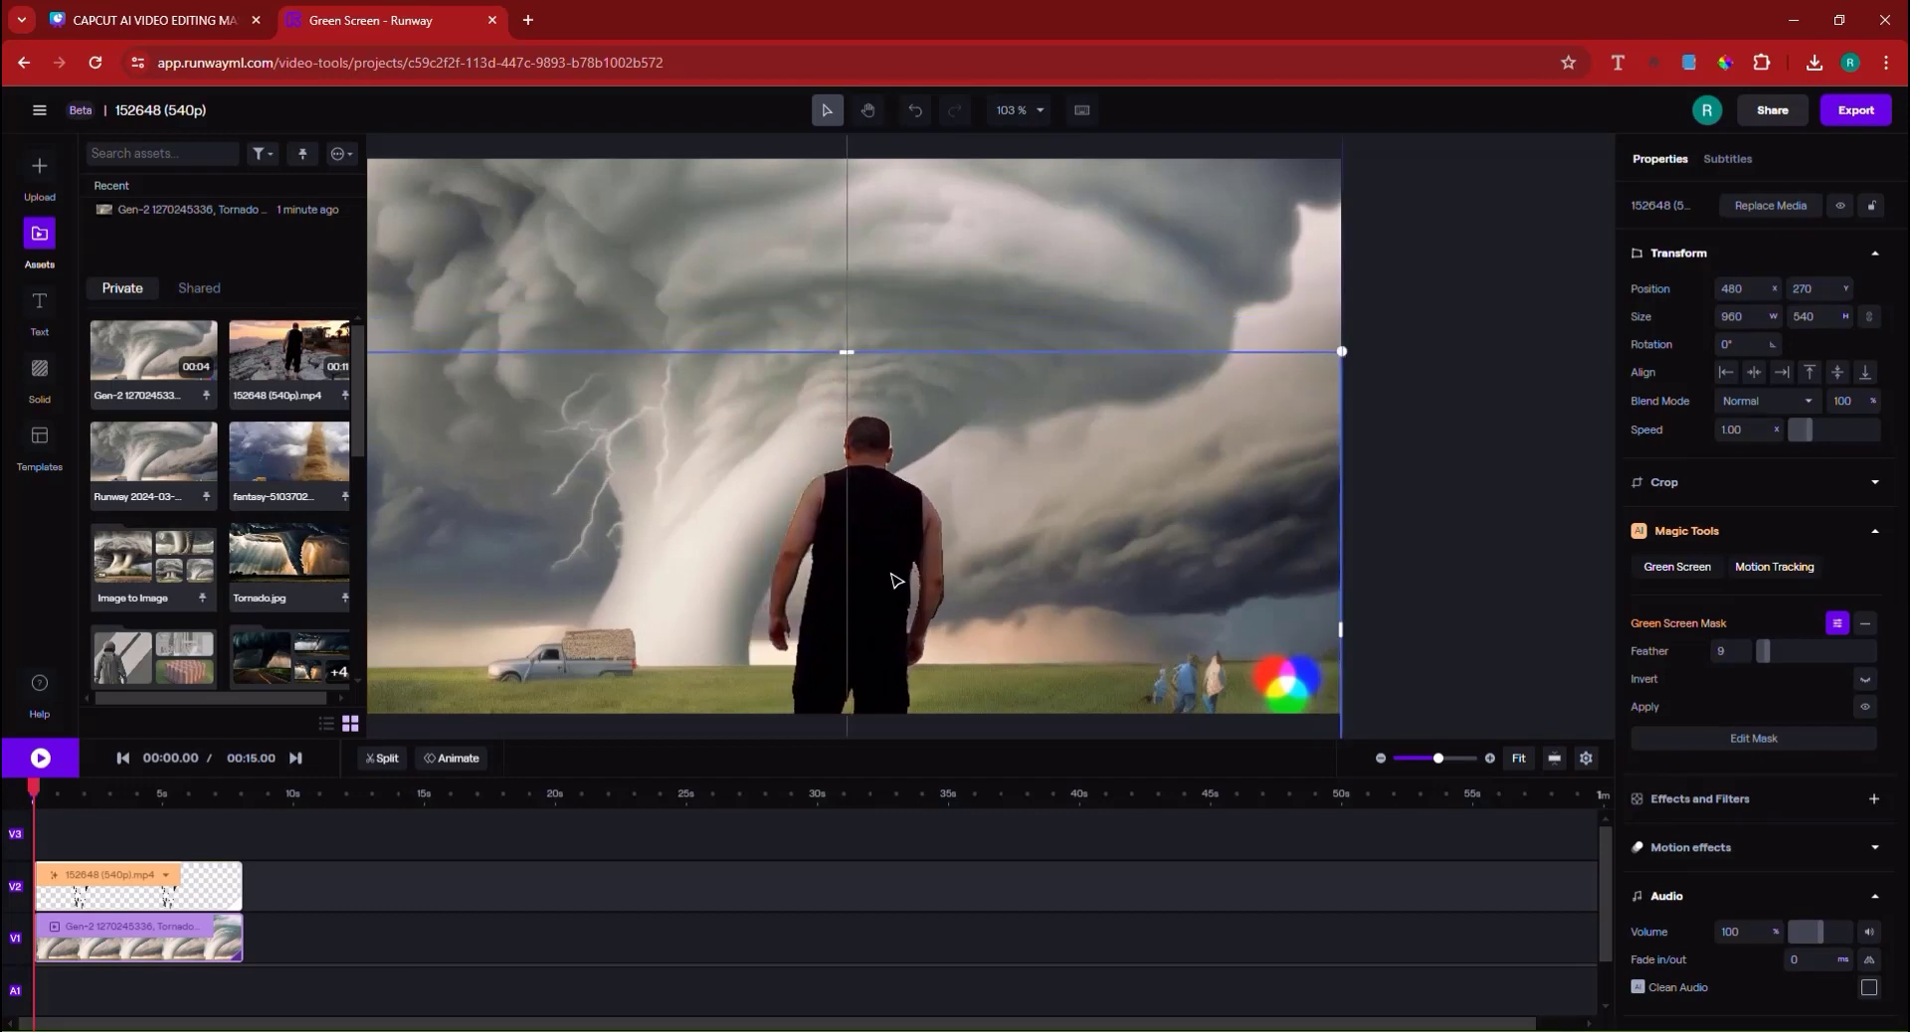
drag(1336, 354, 1148, 448)
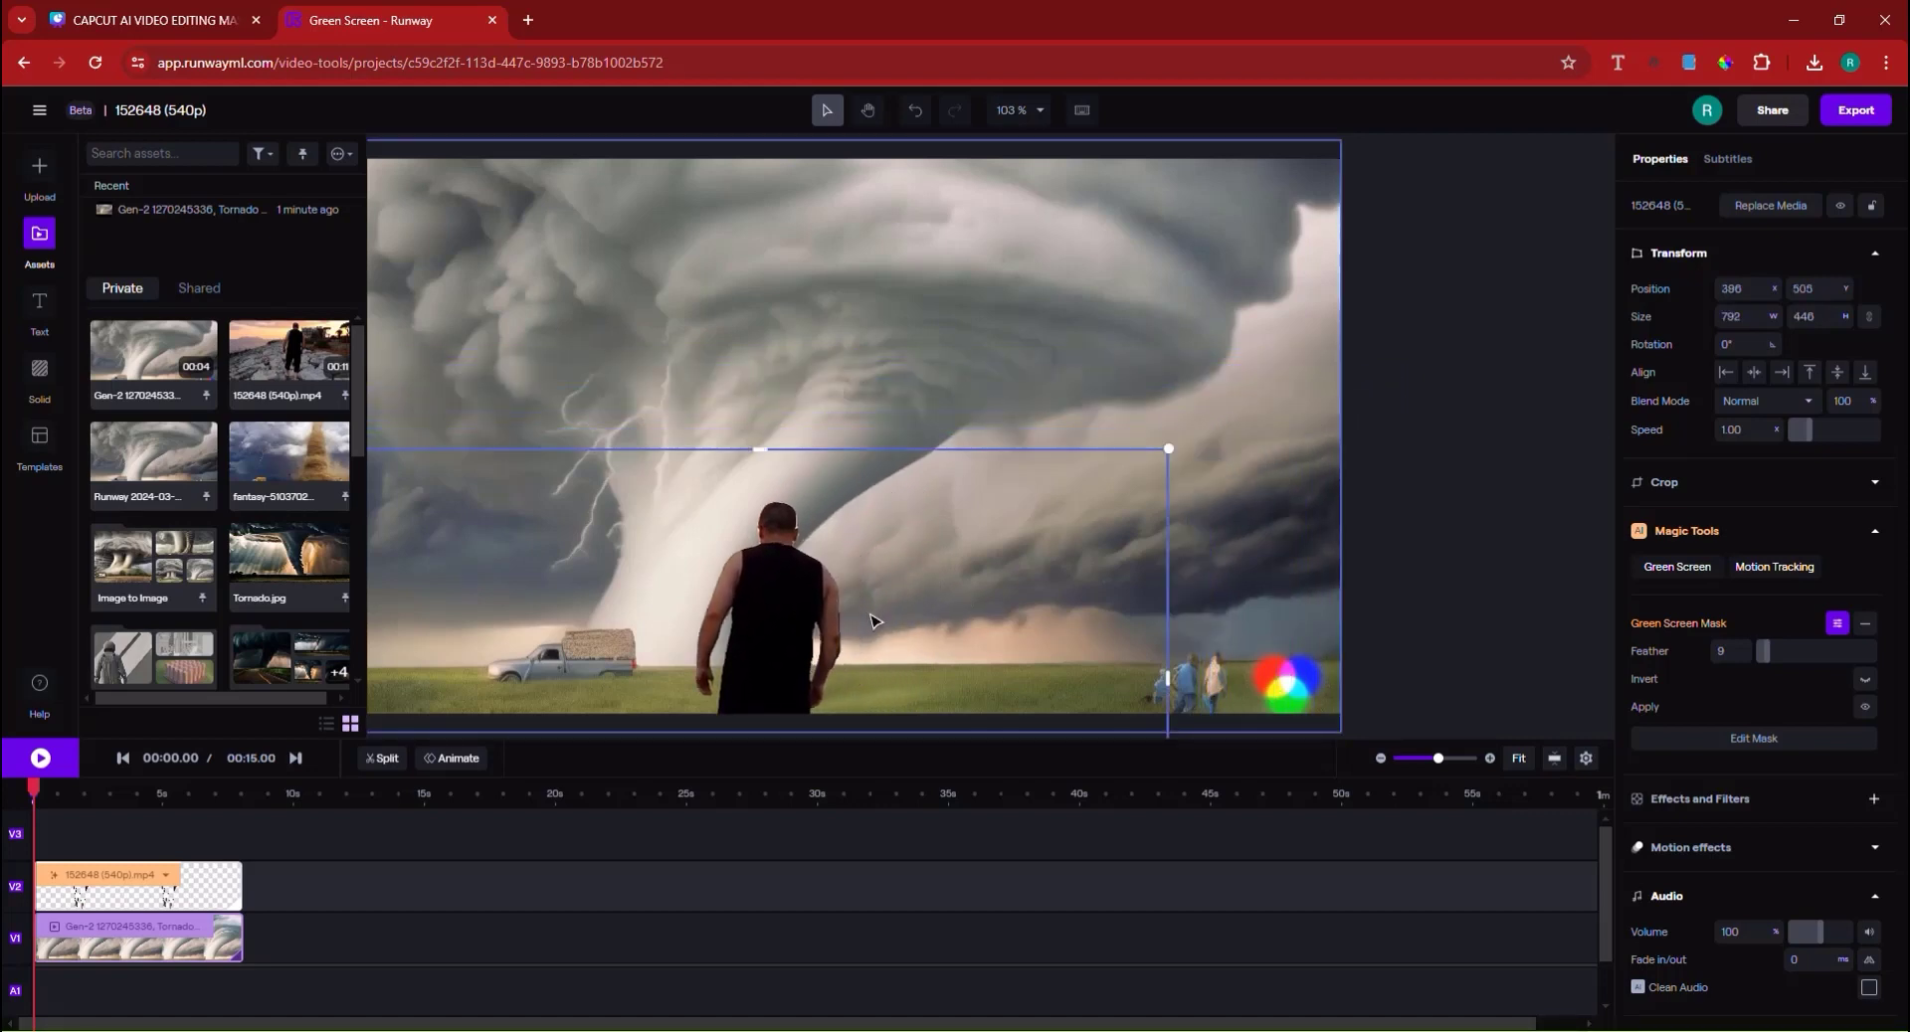
Position the tornado clip at about 493, 275 and the man clip at about 446, 498 so he stands before the tornado.
drag(870, 620, 980, 622)
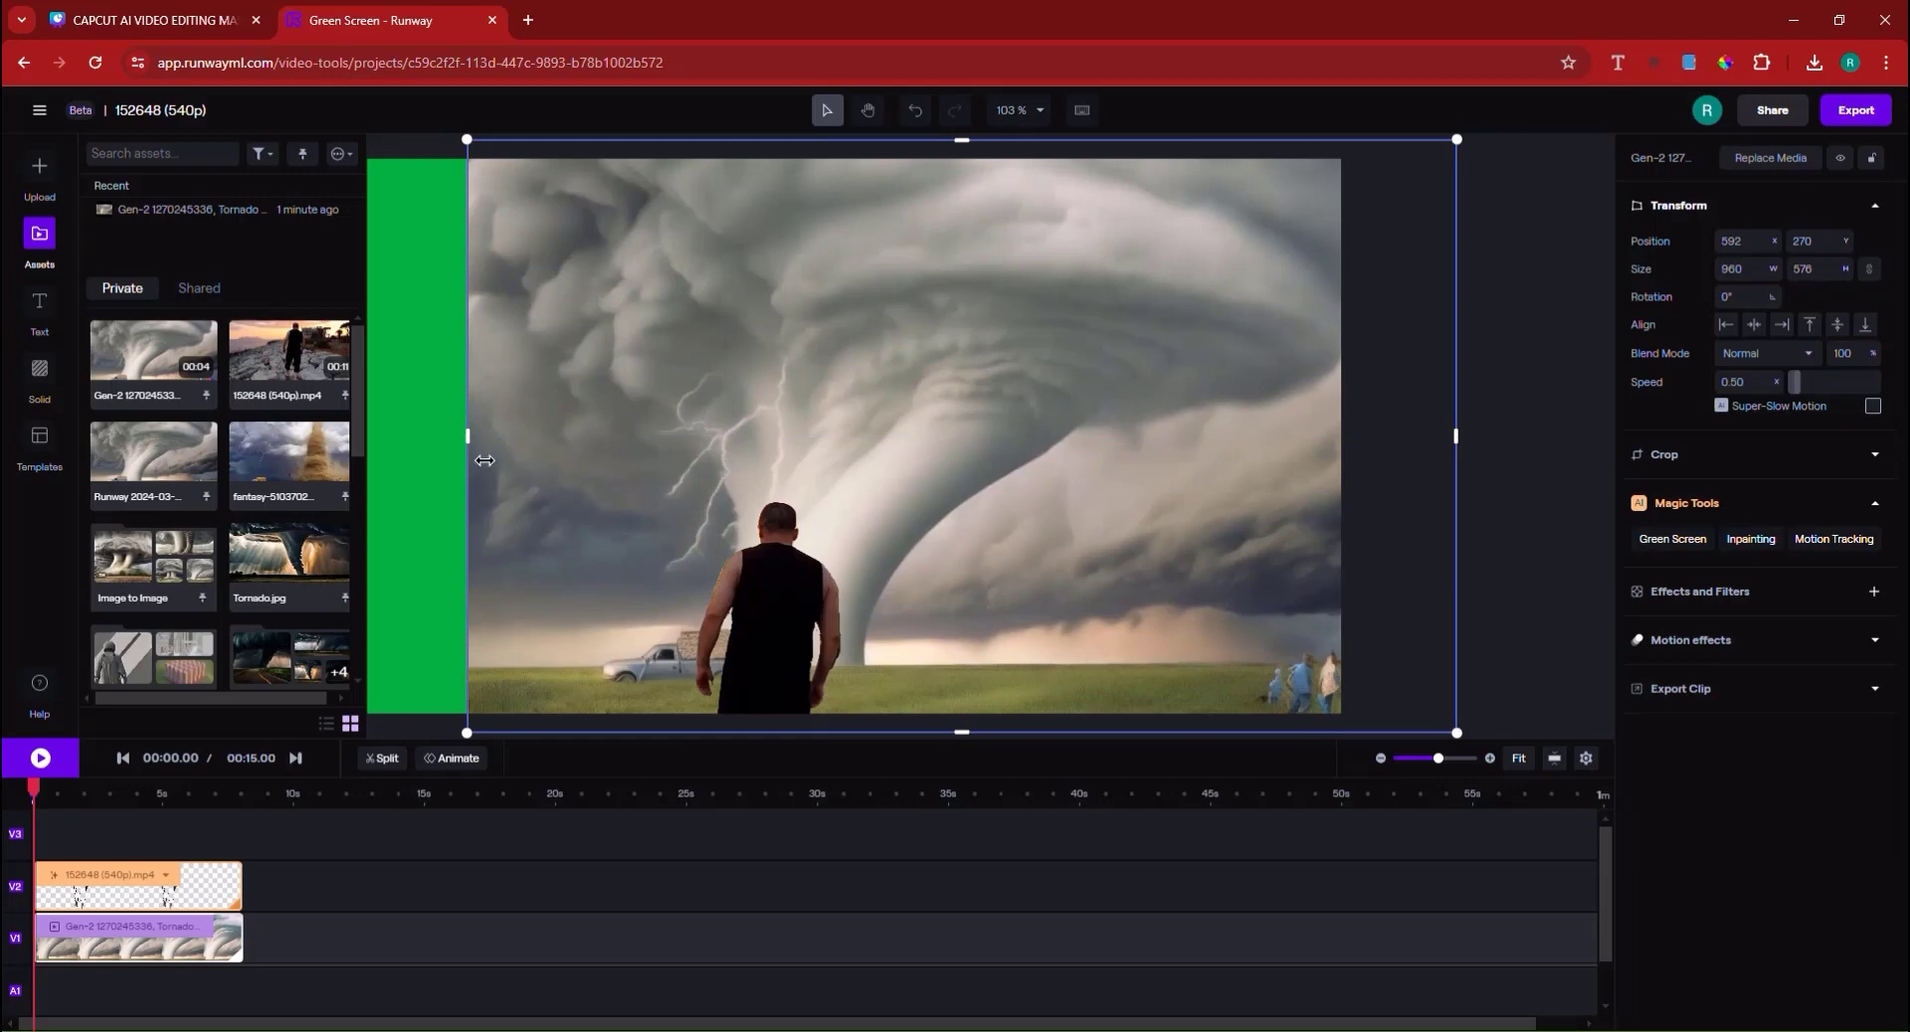
drag(517, 403, 418, 408)
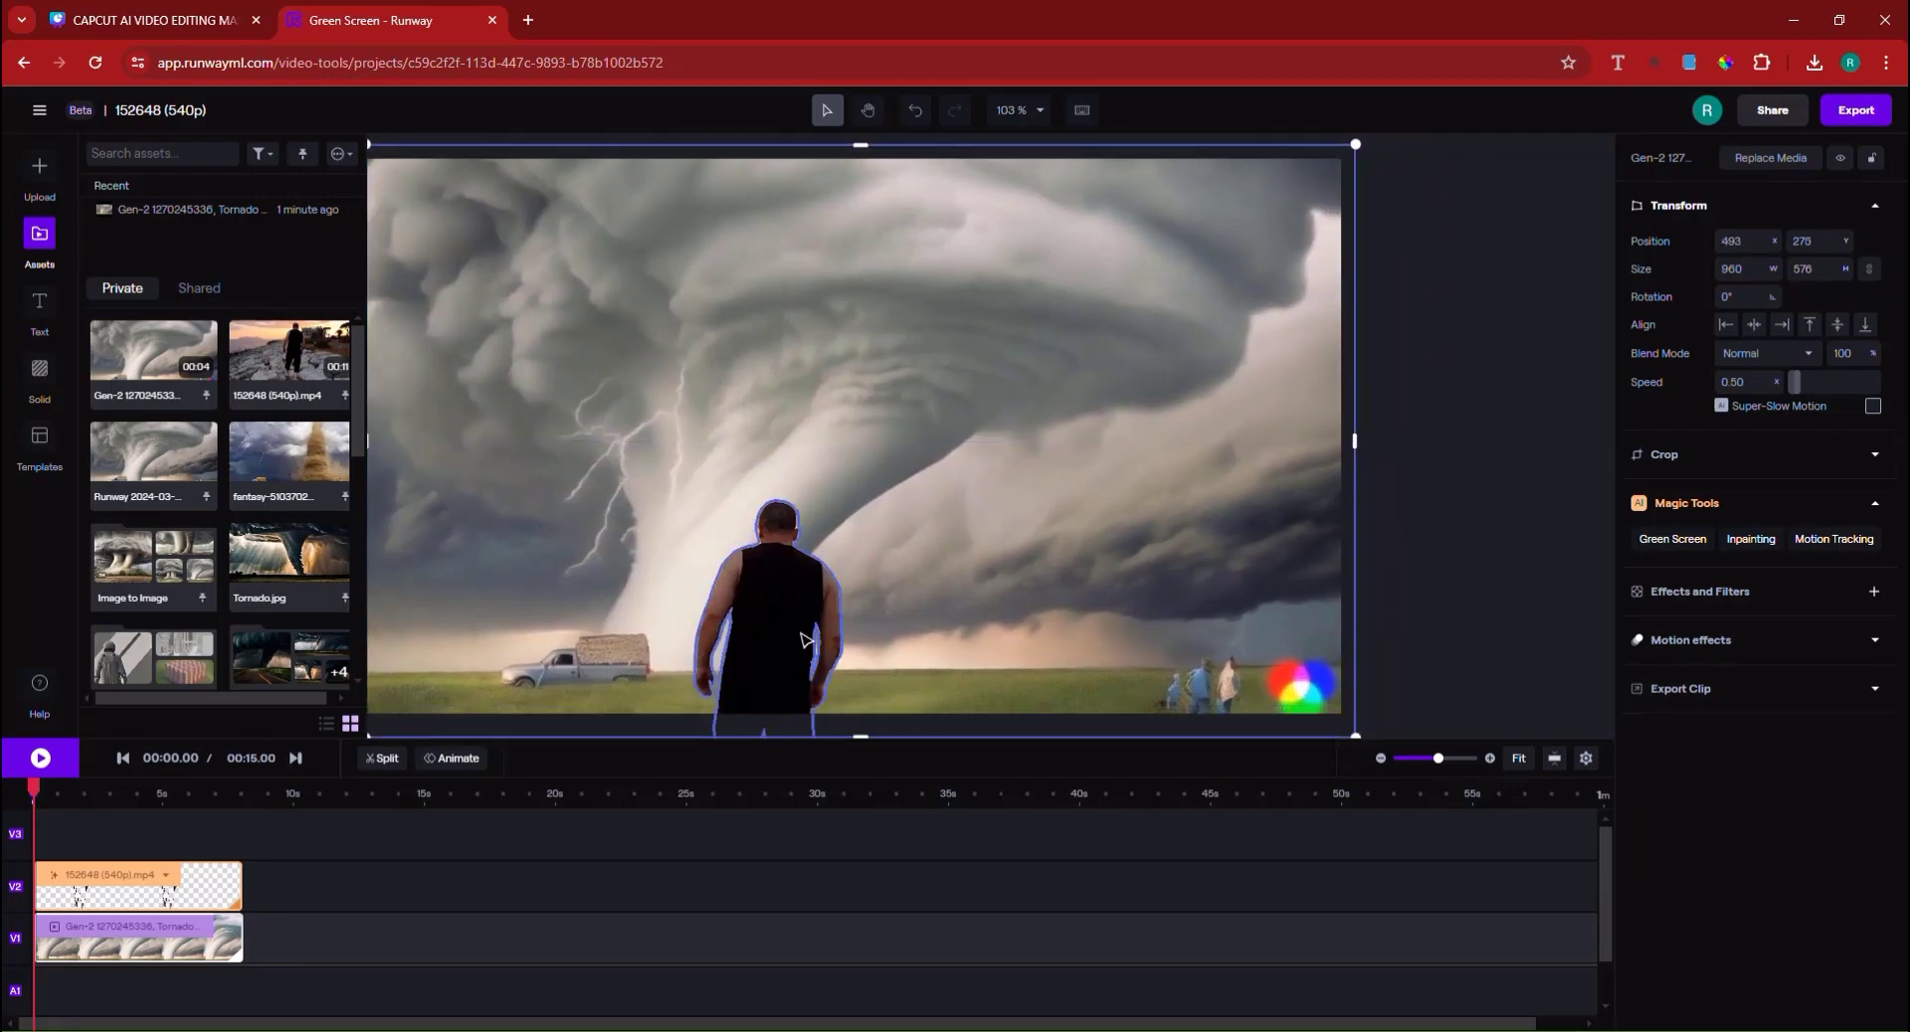
drag(805, 640, 847, 648)
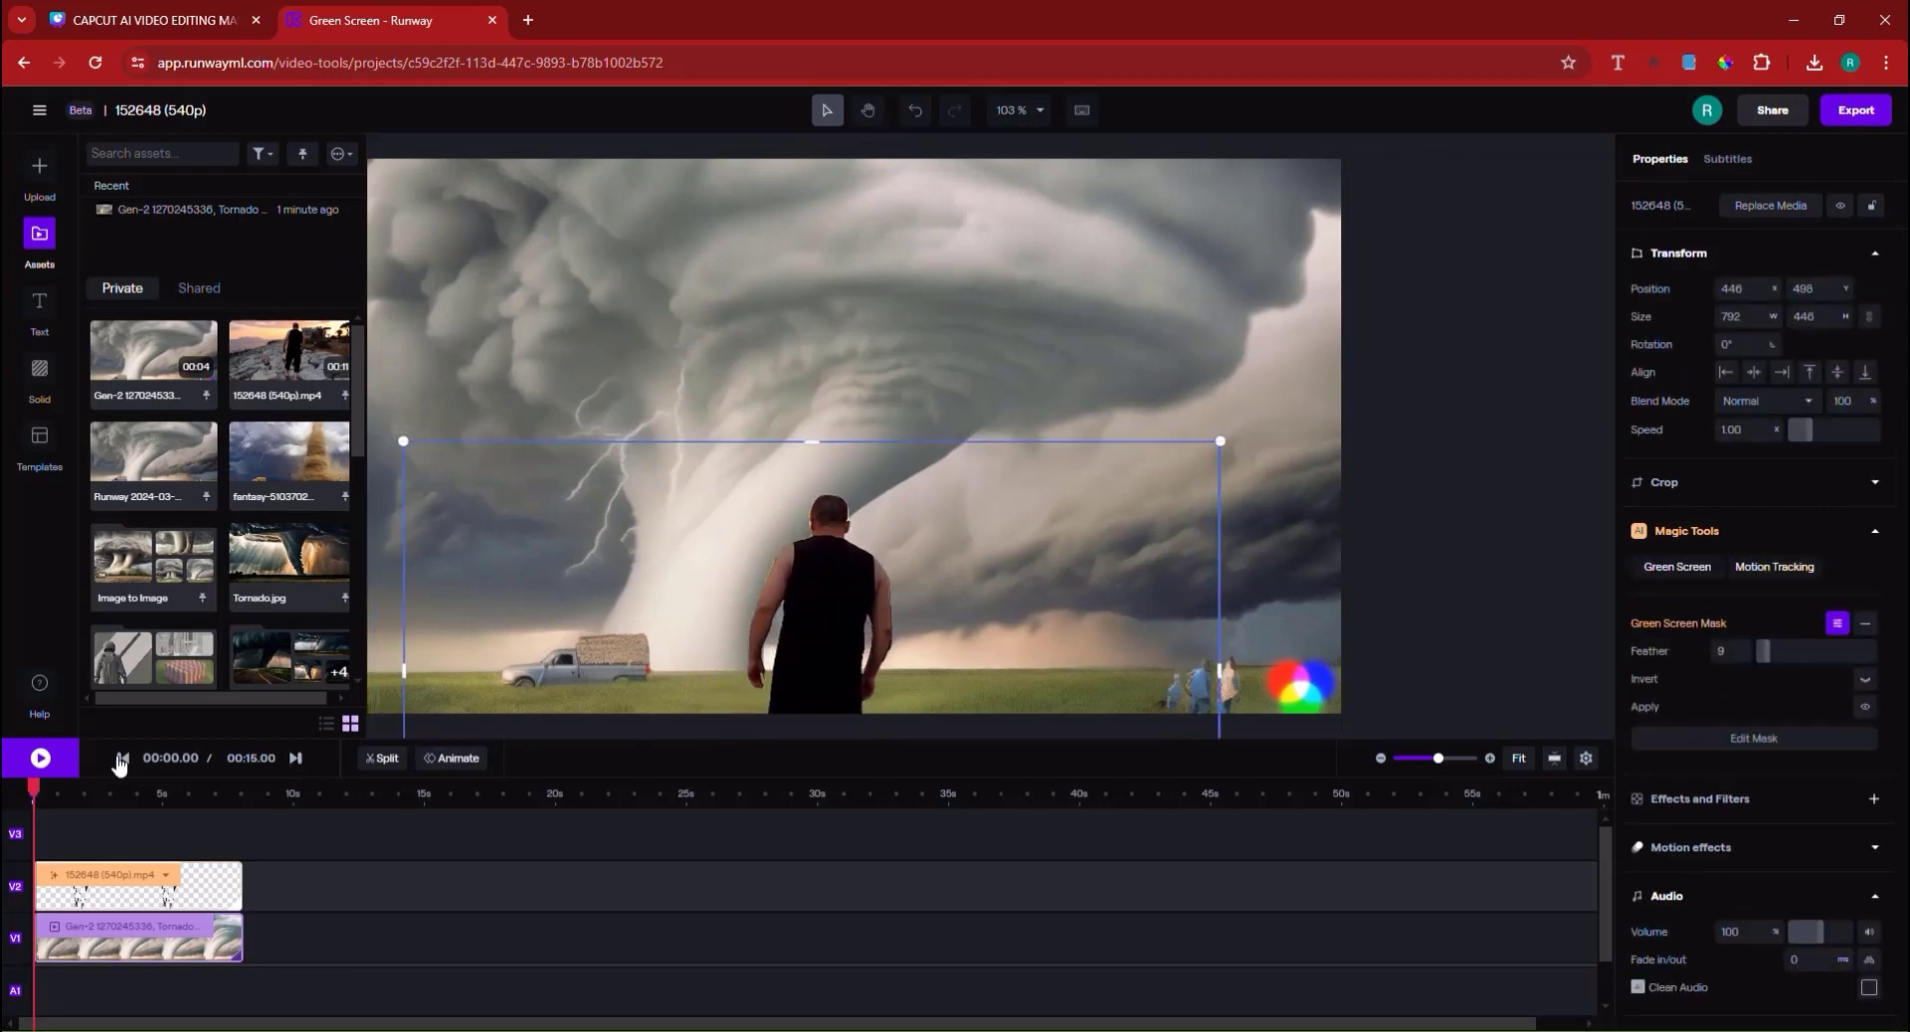
Preview the composite and export it as a 720p MP4 named "Man Walking Through a Tornado".
click(40, 758)
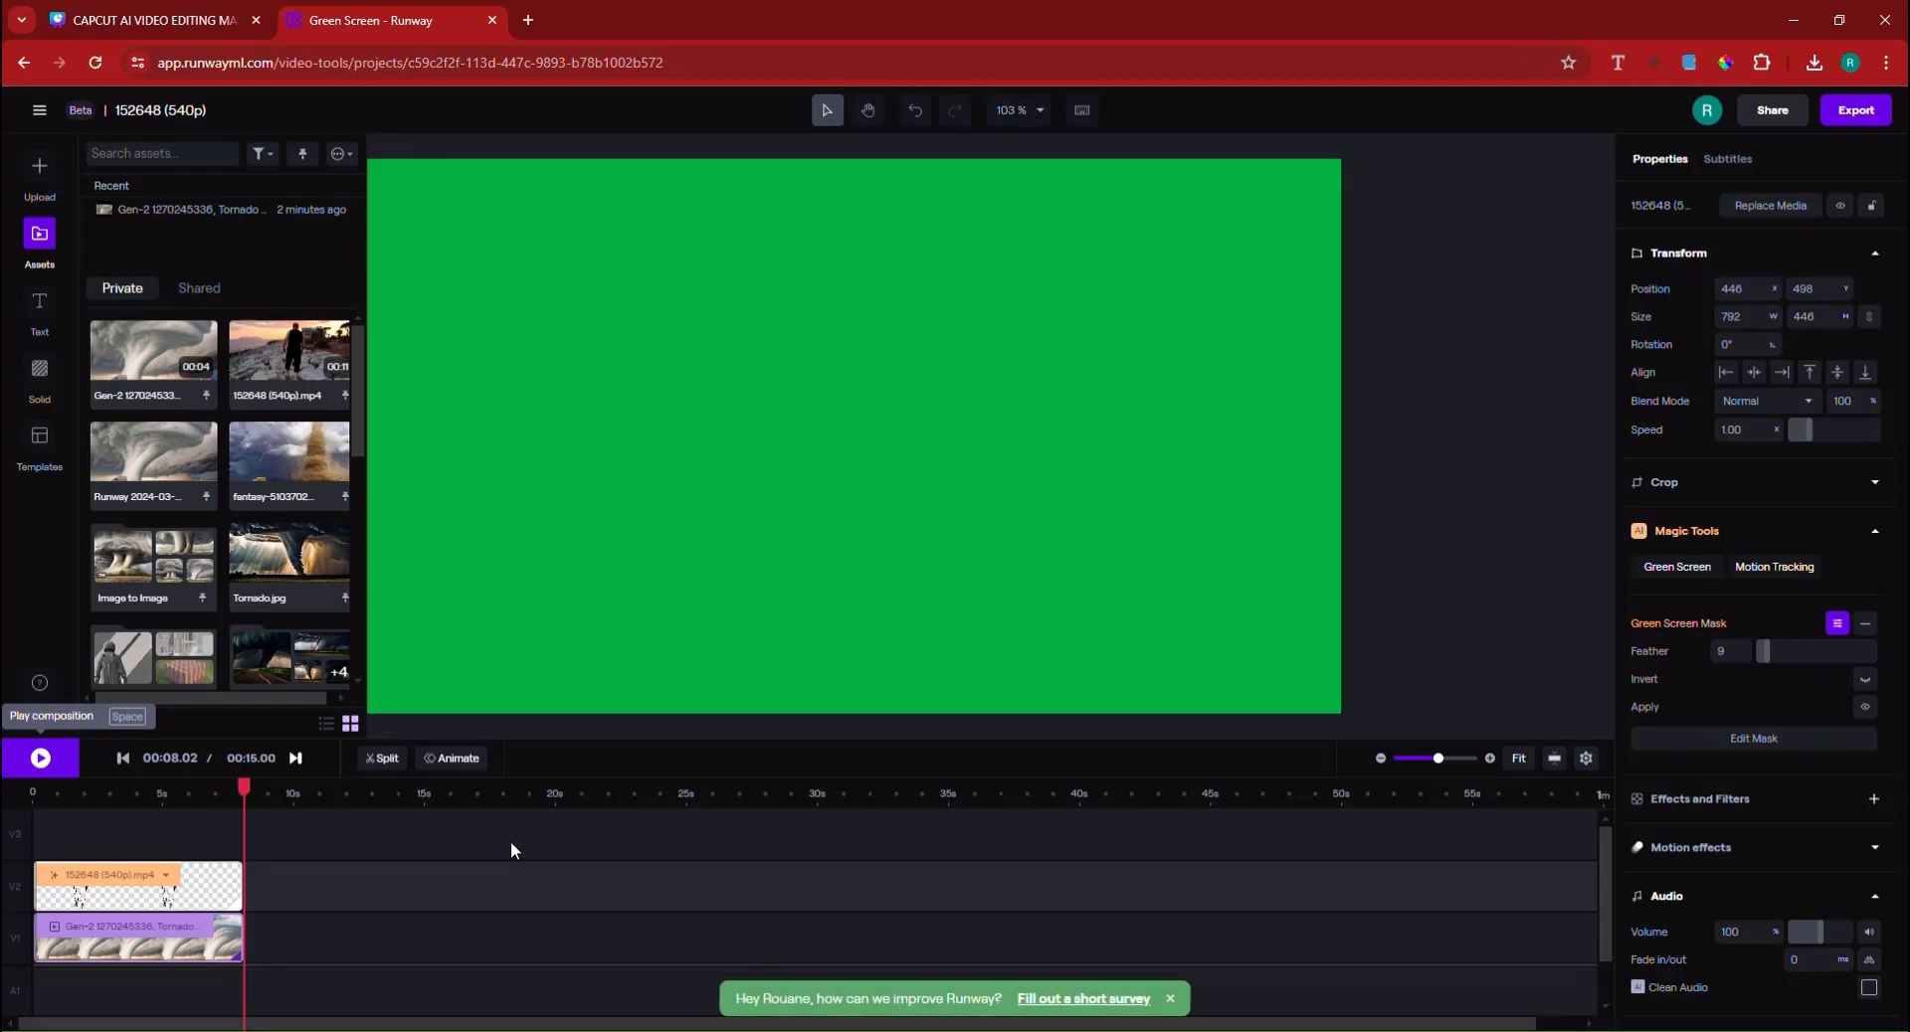
click(1872, 119)
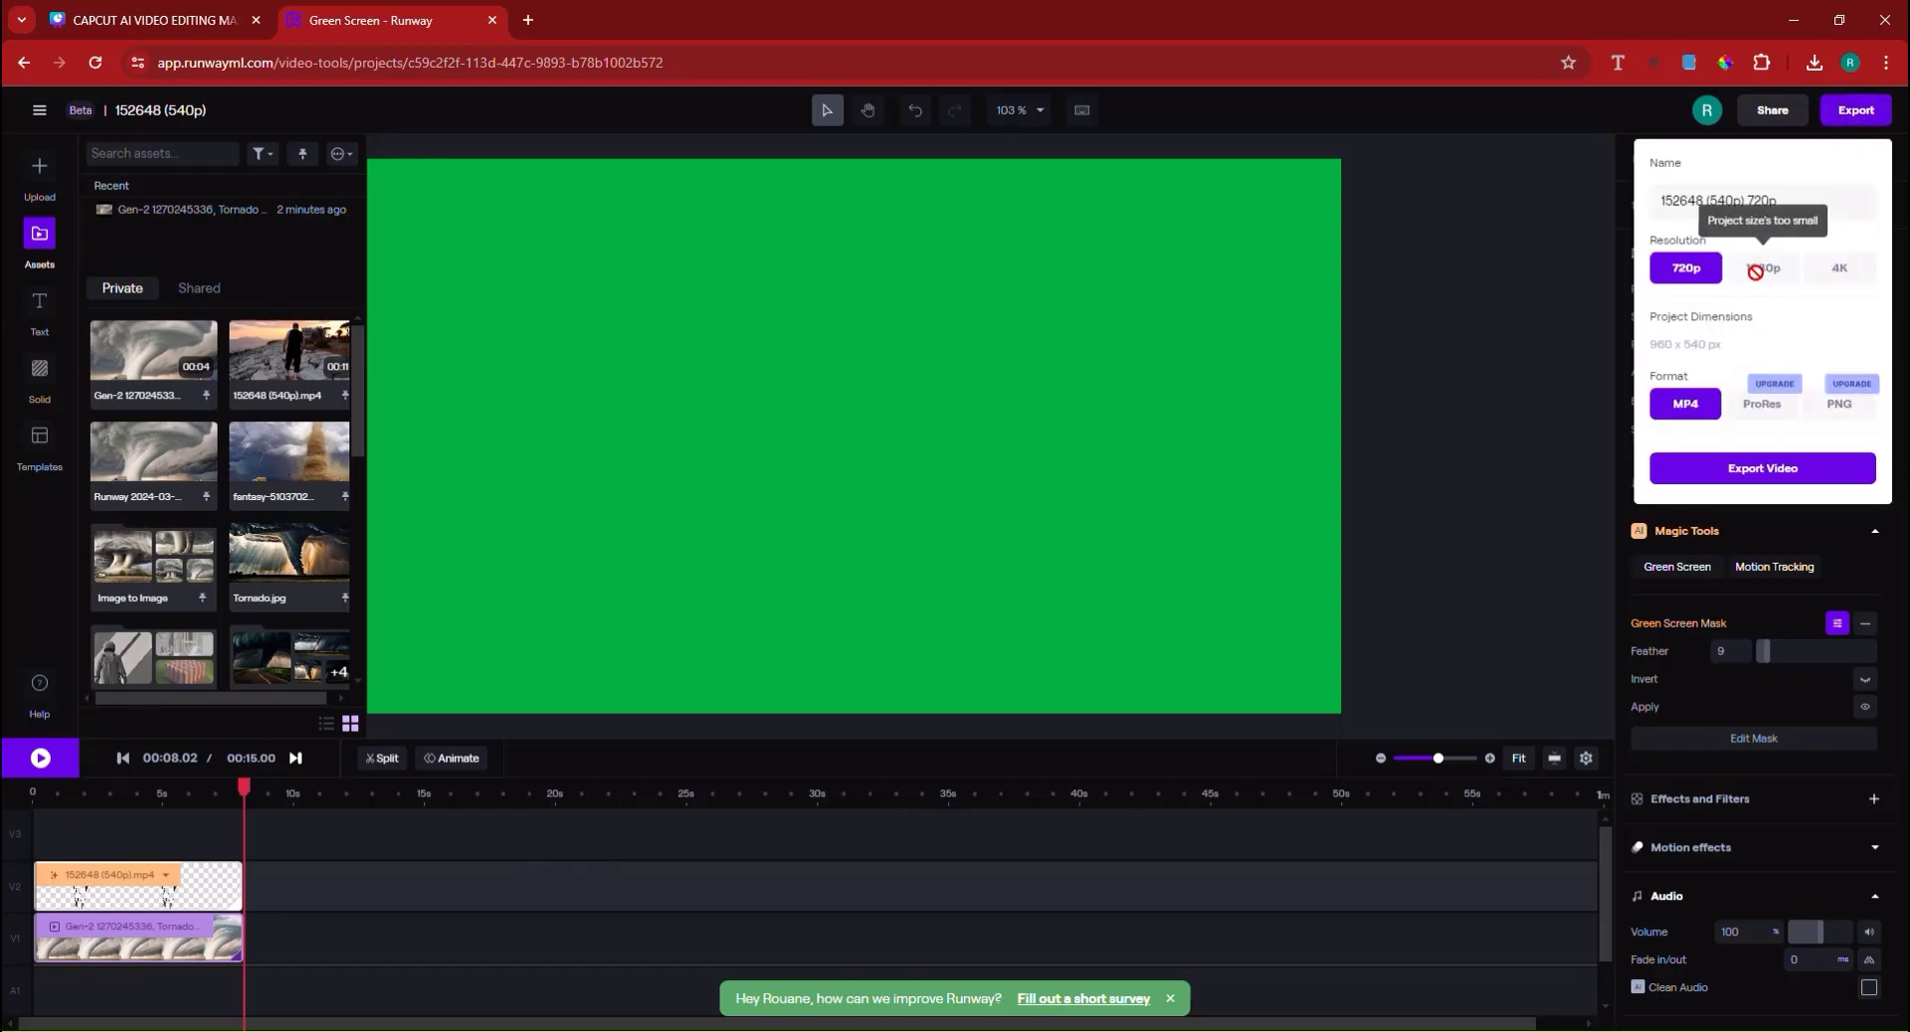
triple_click(1746, 199)
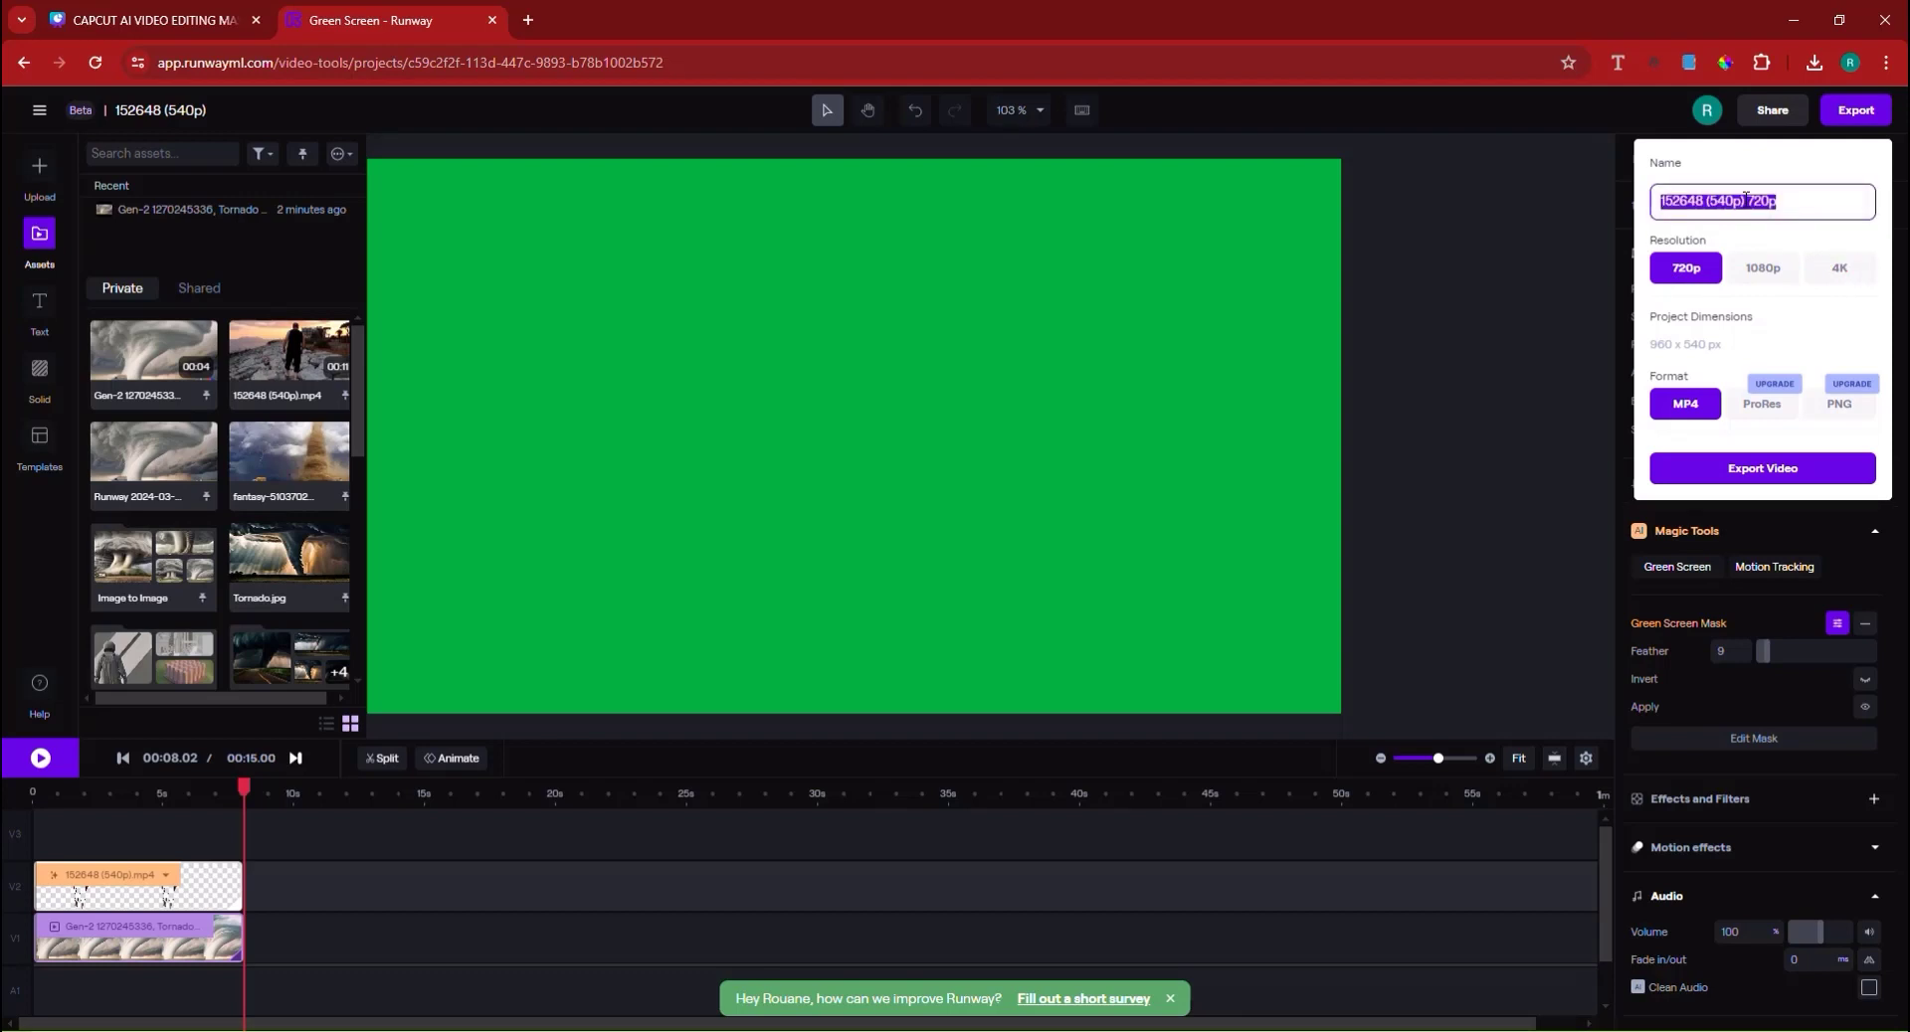
text(Man Walking Through a To)
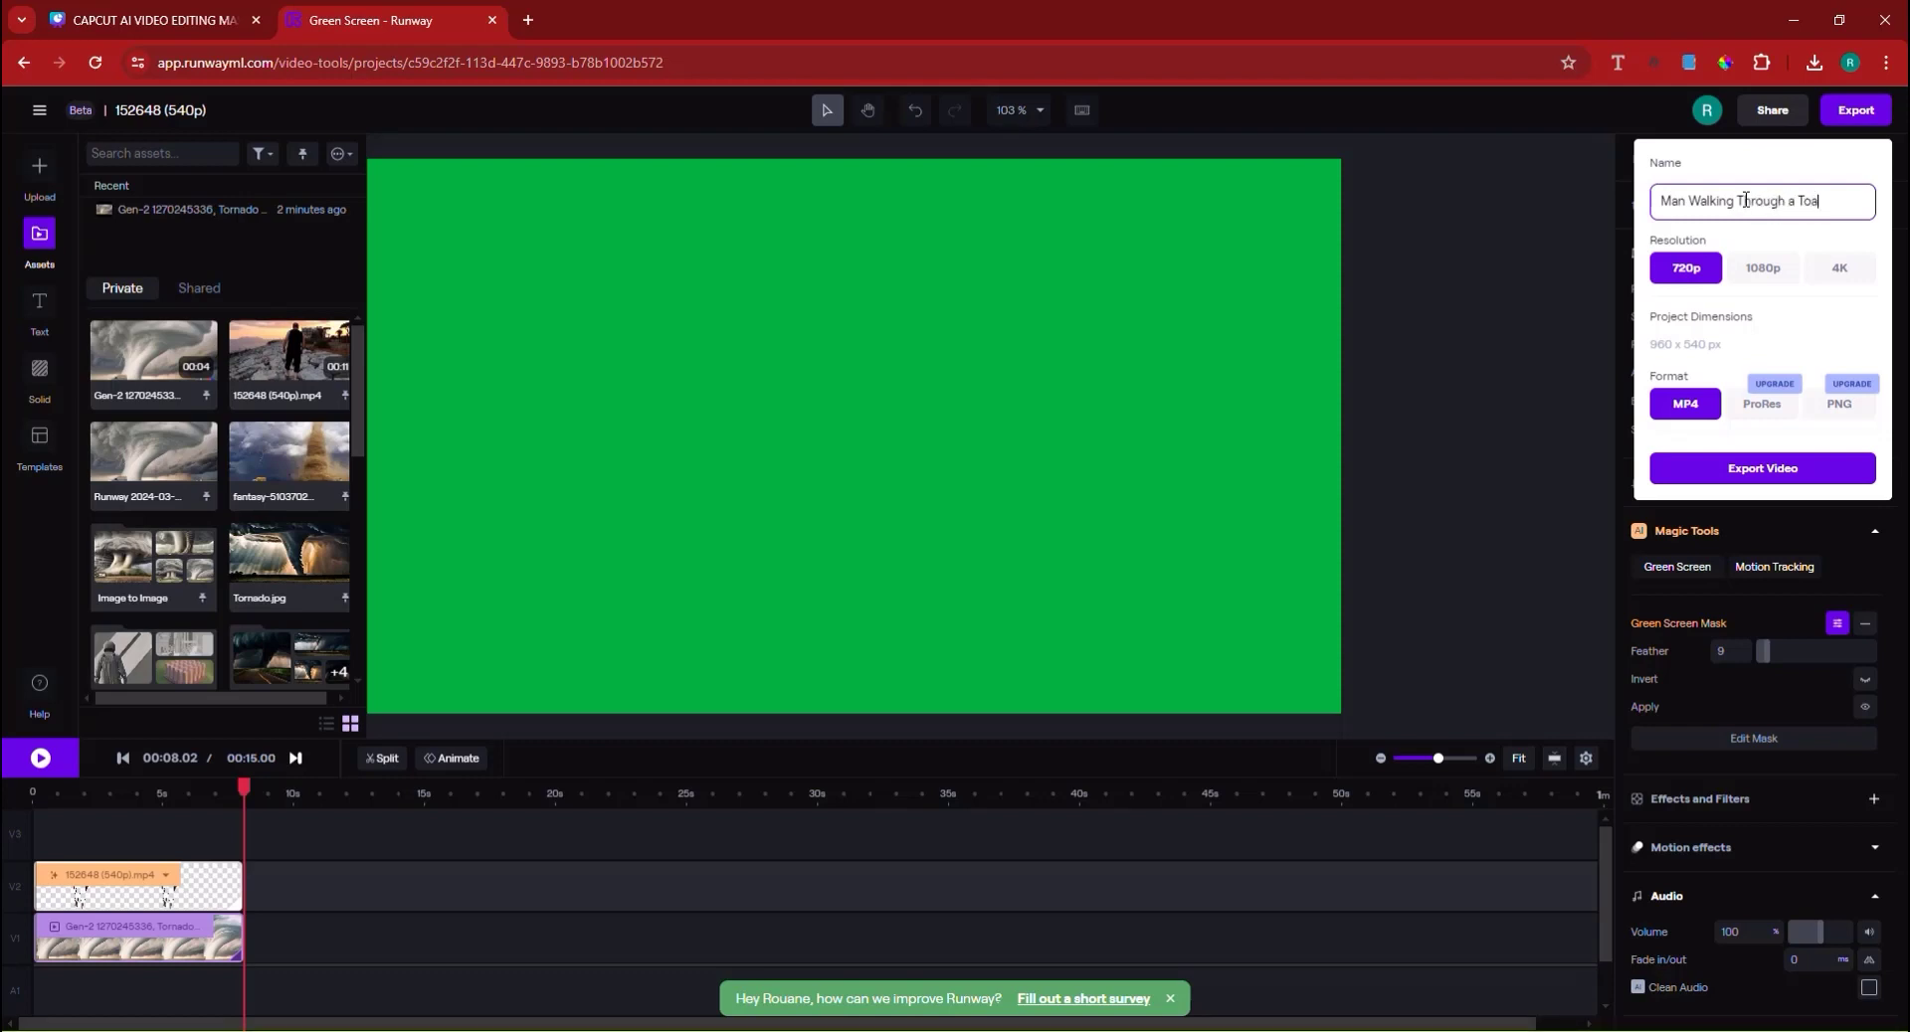
text(rnado)
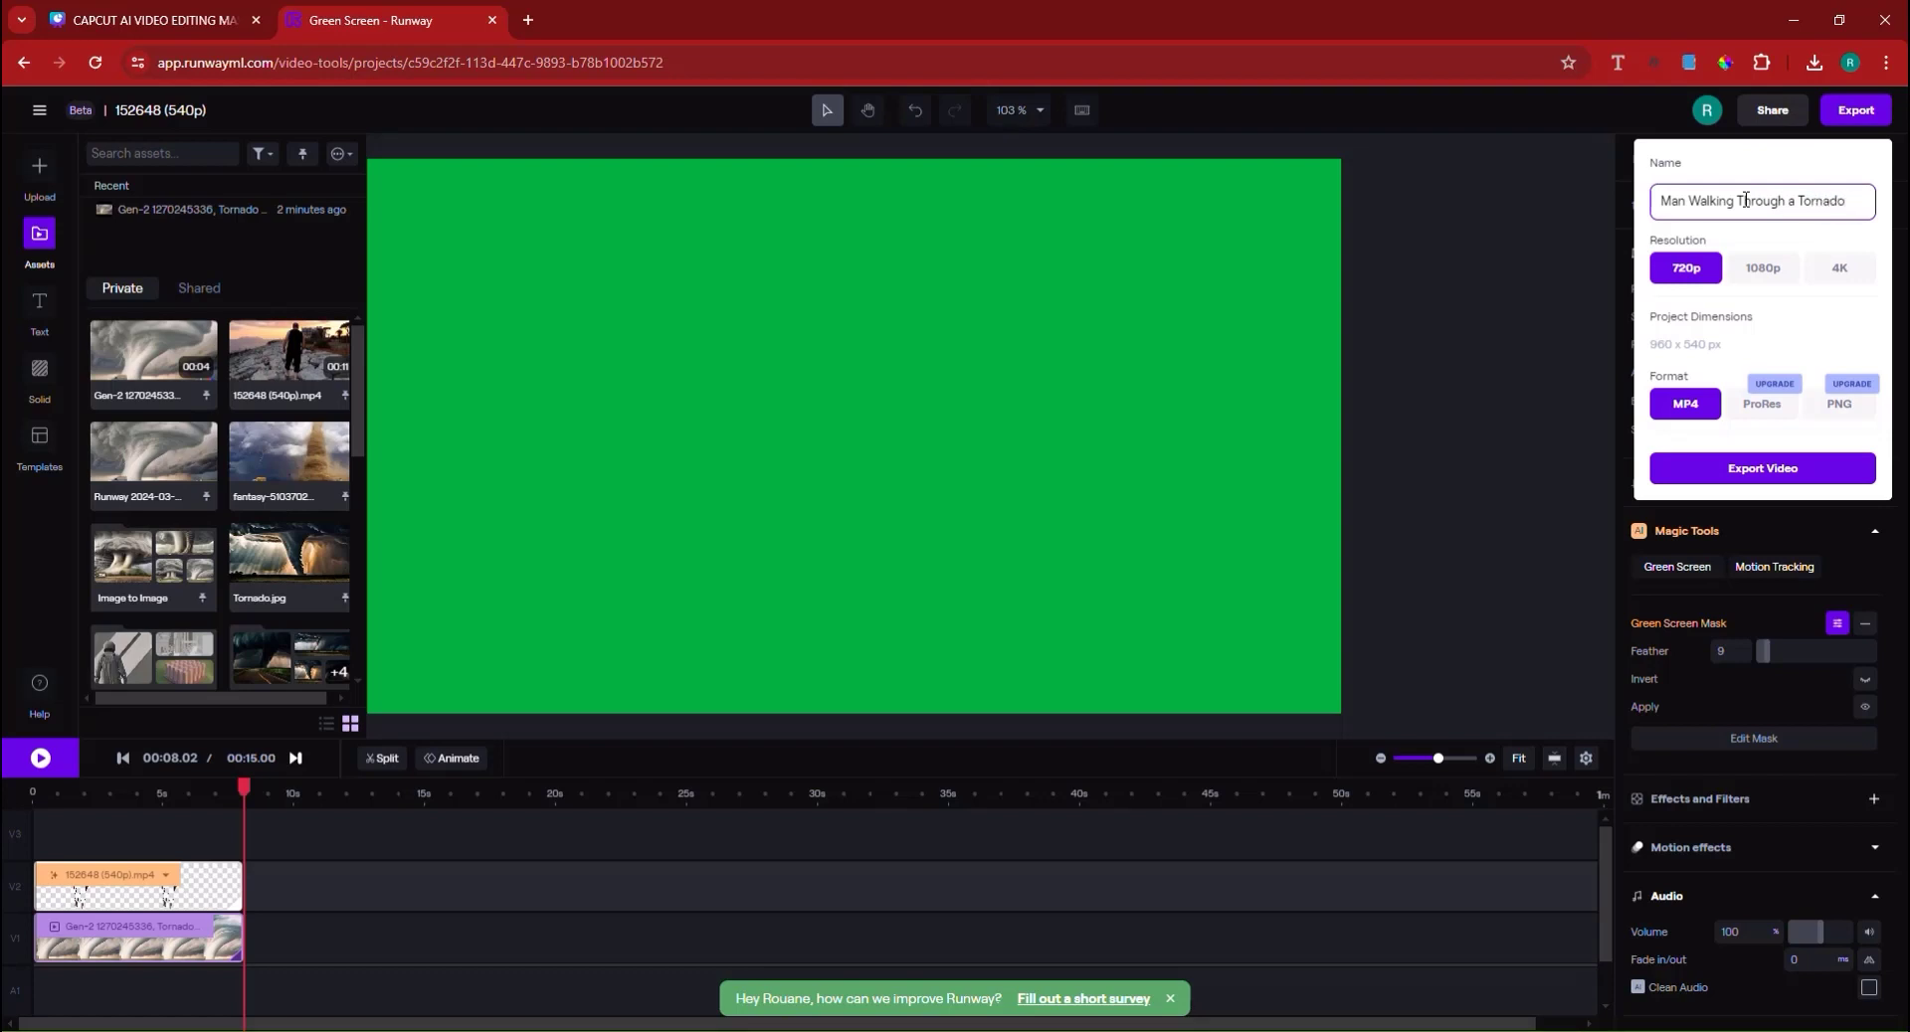
click(1789, 476)
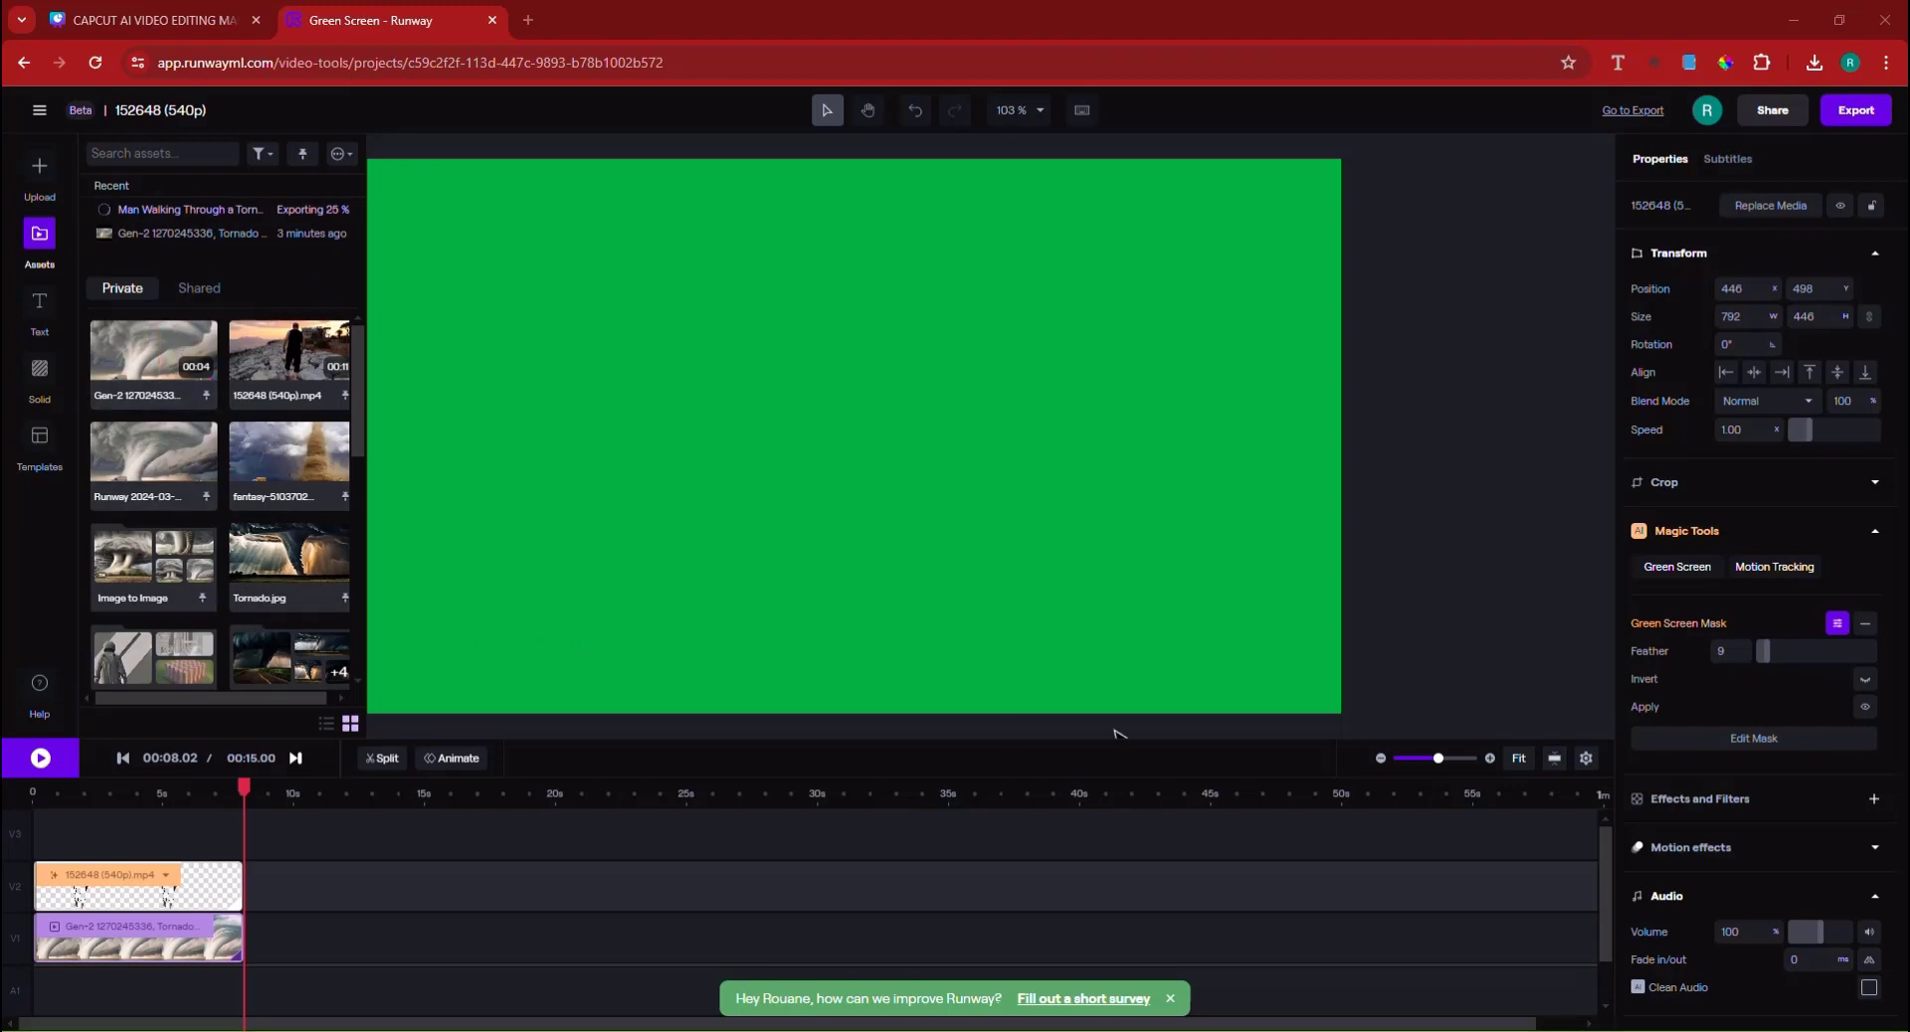
At the start of the timeline, move the man clip to about 437, 512 and preview the composite, returning the playhead to the start.
drag(244, 791, 10, 801)
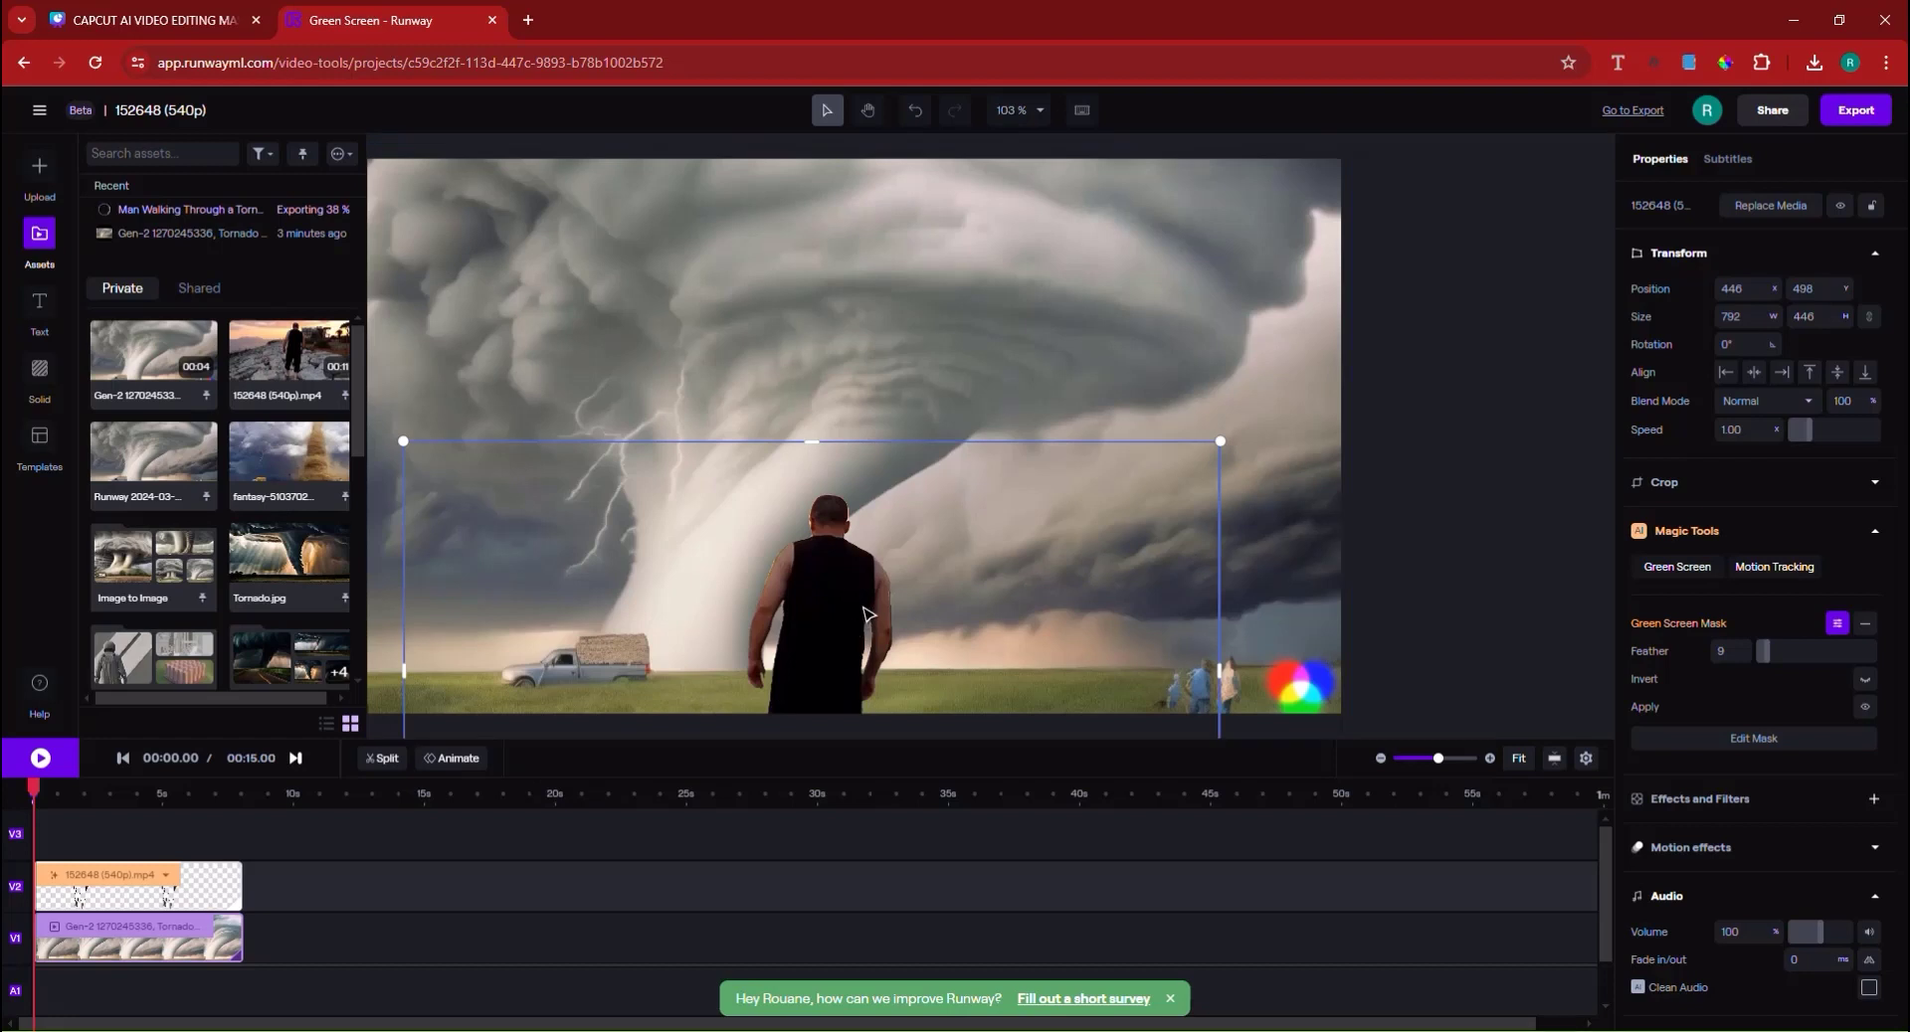
drag(858, 601, 847, 616)
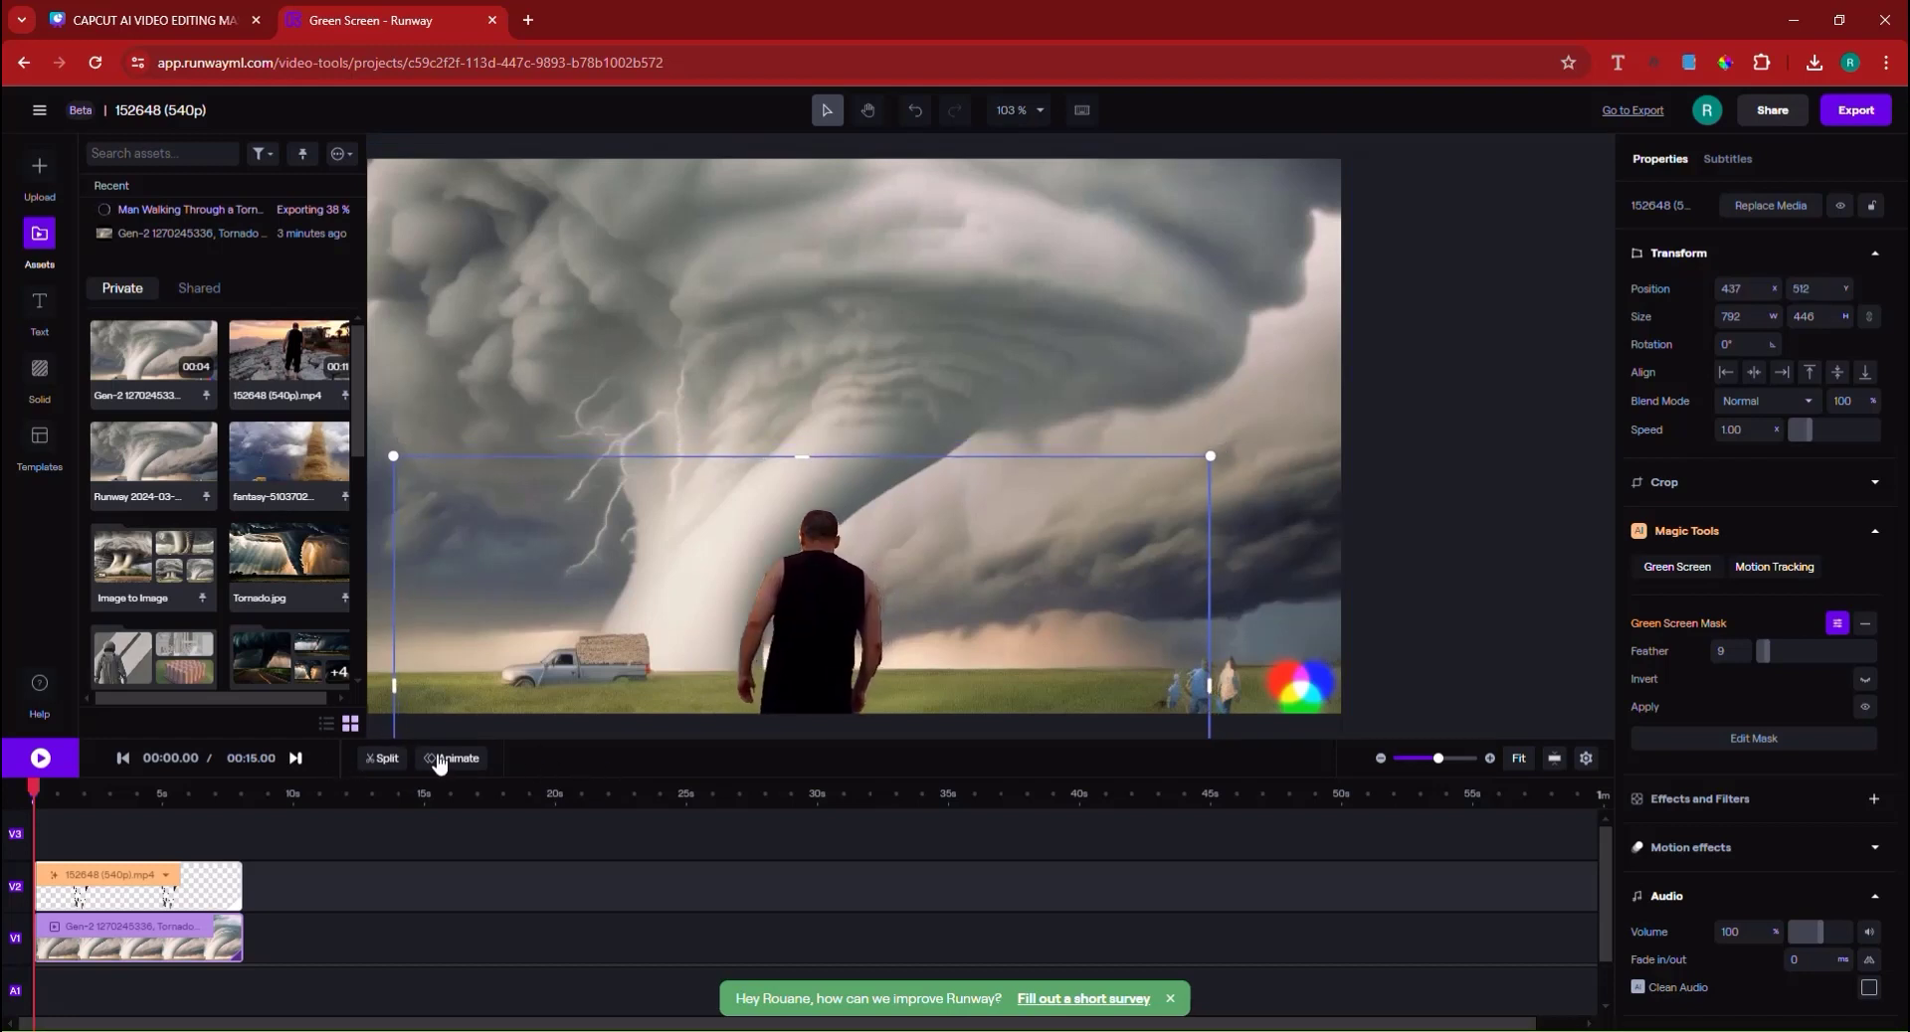
click(43, 761)
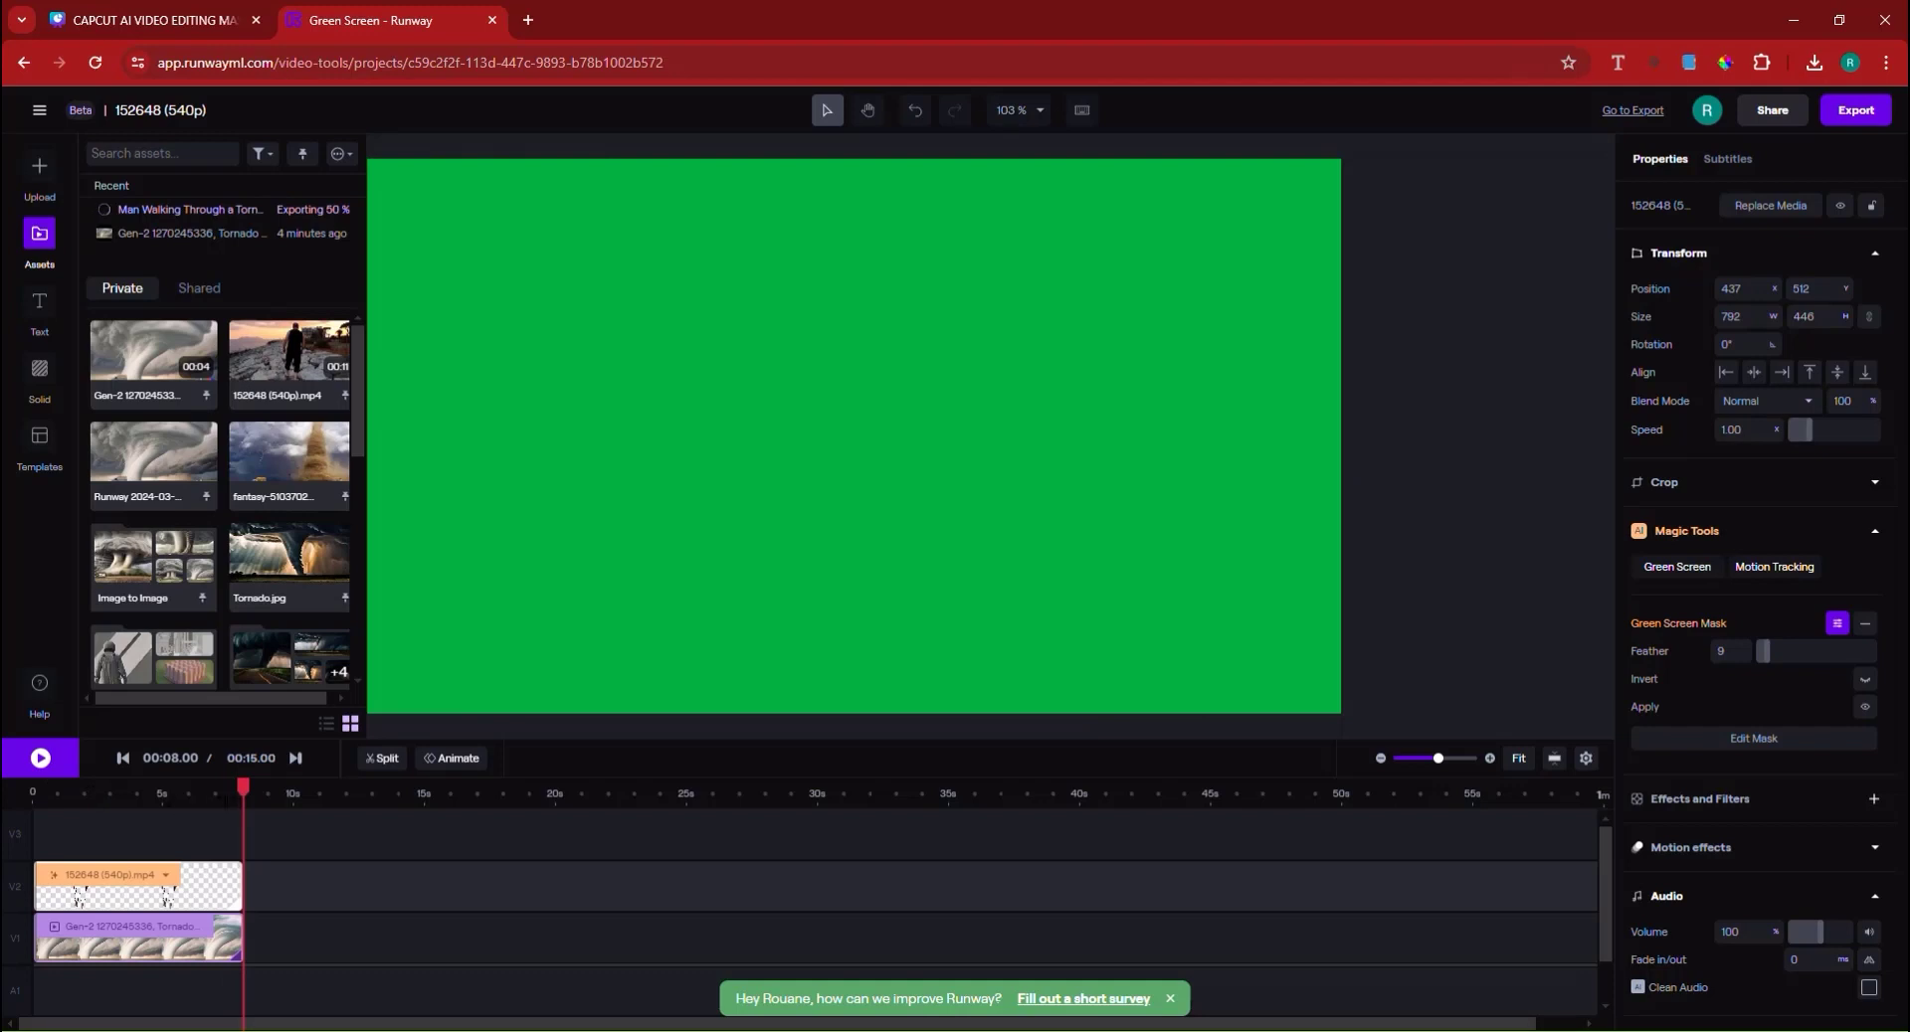
click(153, 793)
click(135, 793)
drag(135, 787, 33, 787)
Go to All Assets from the home dashboard and download the recently exported "Man Walking Through a Tornado" video.
click(40, 111)
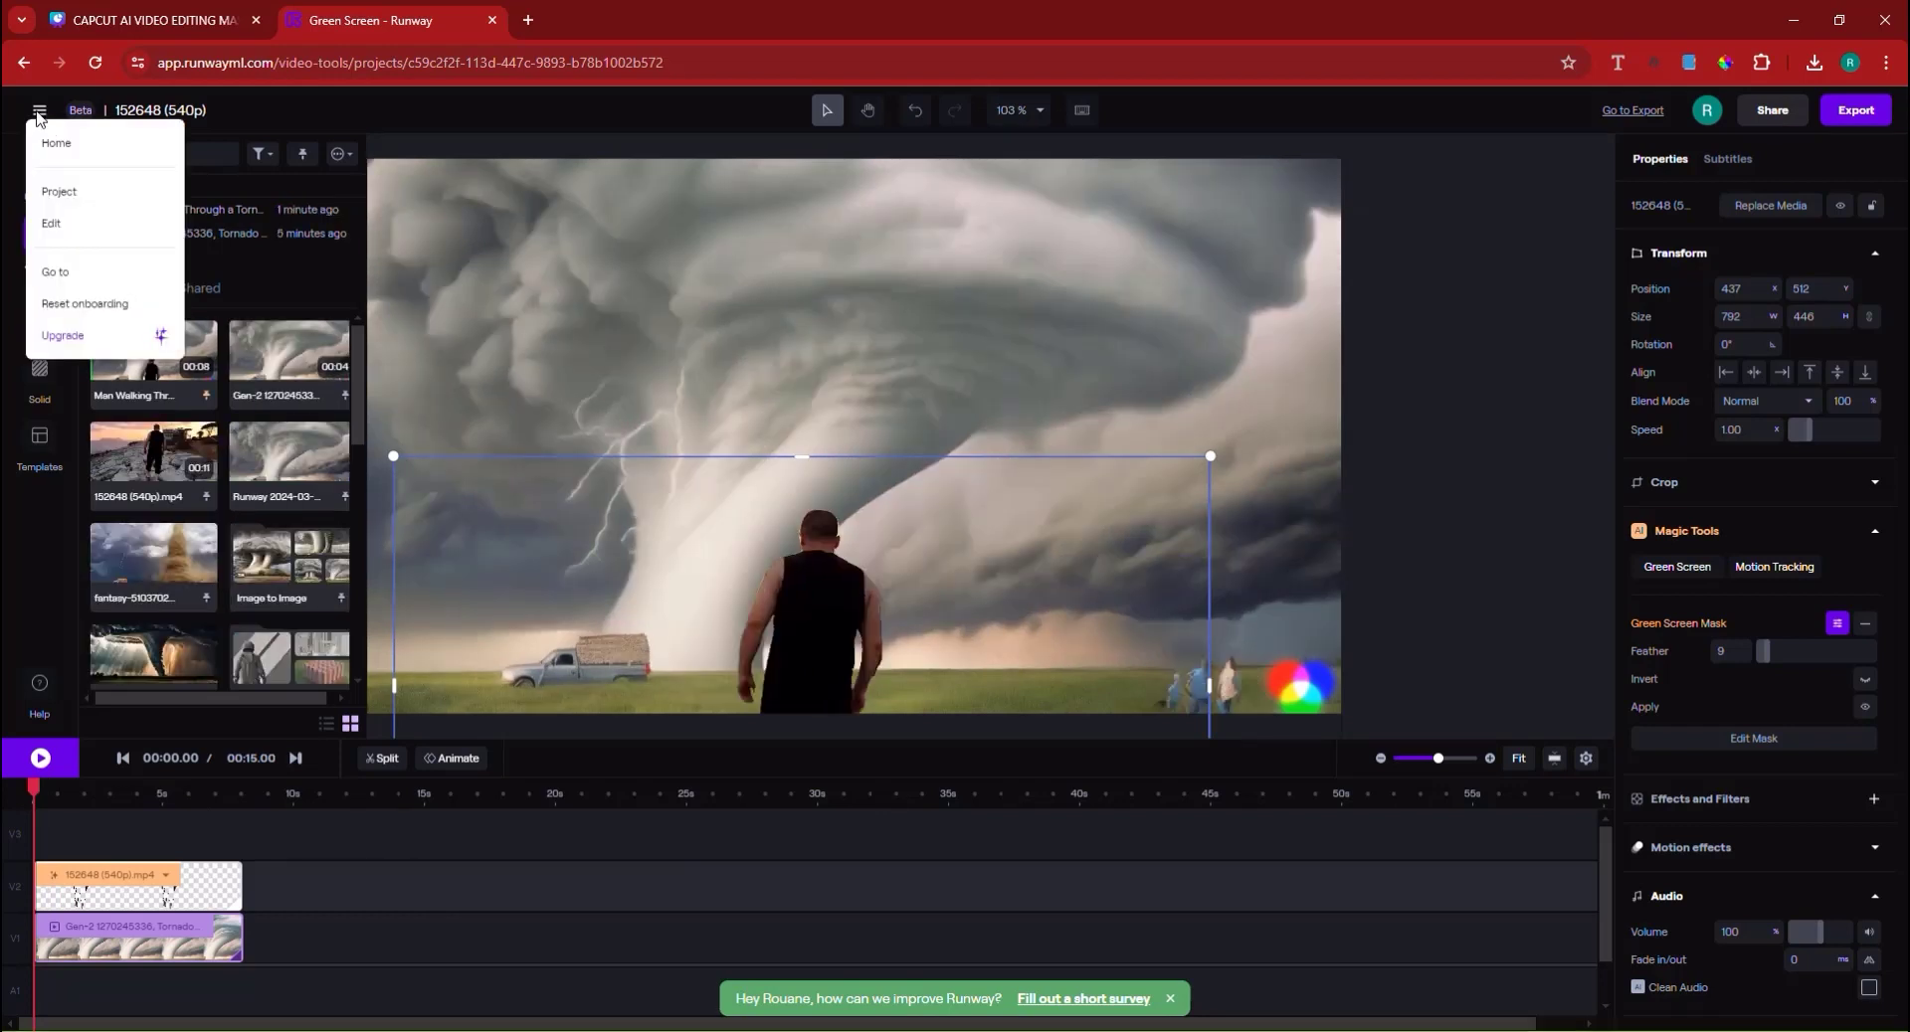
click(72, 150)
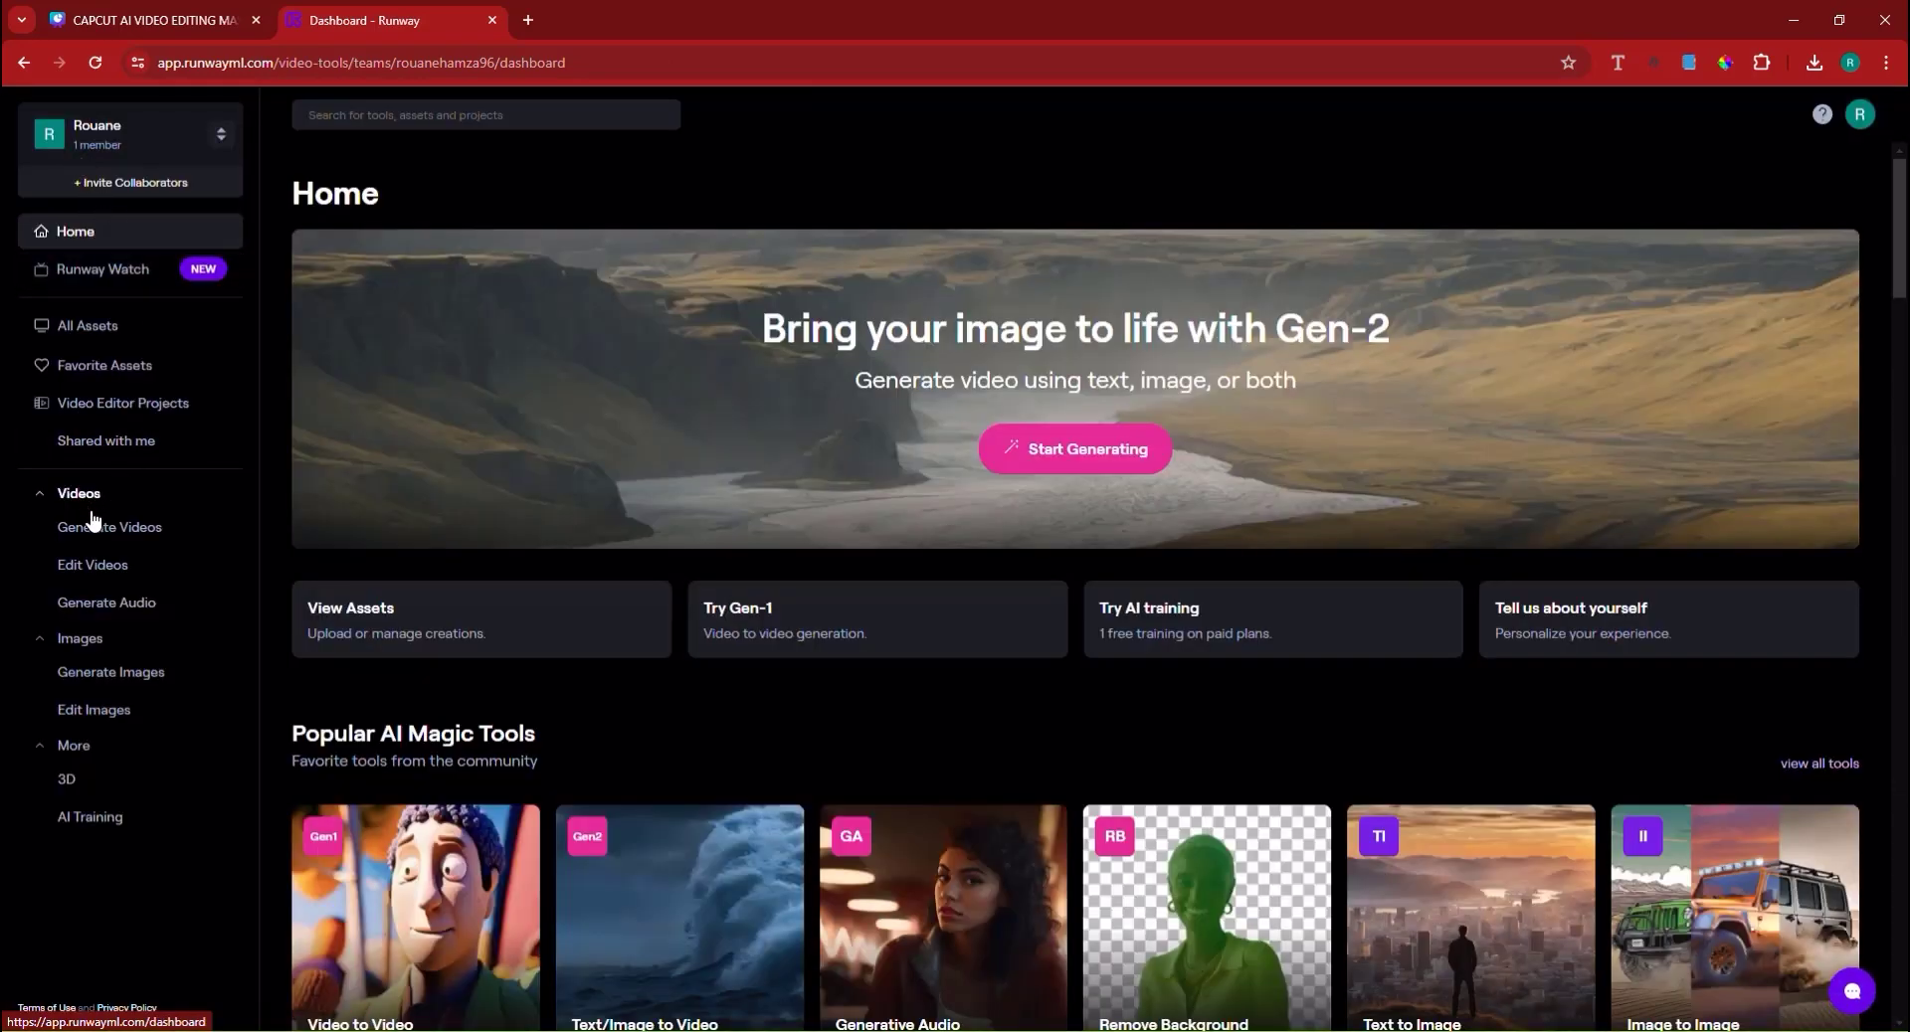
click(92, 337)
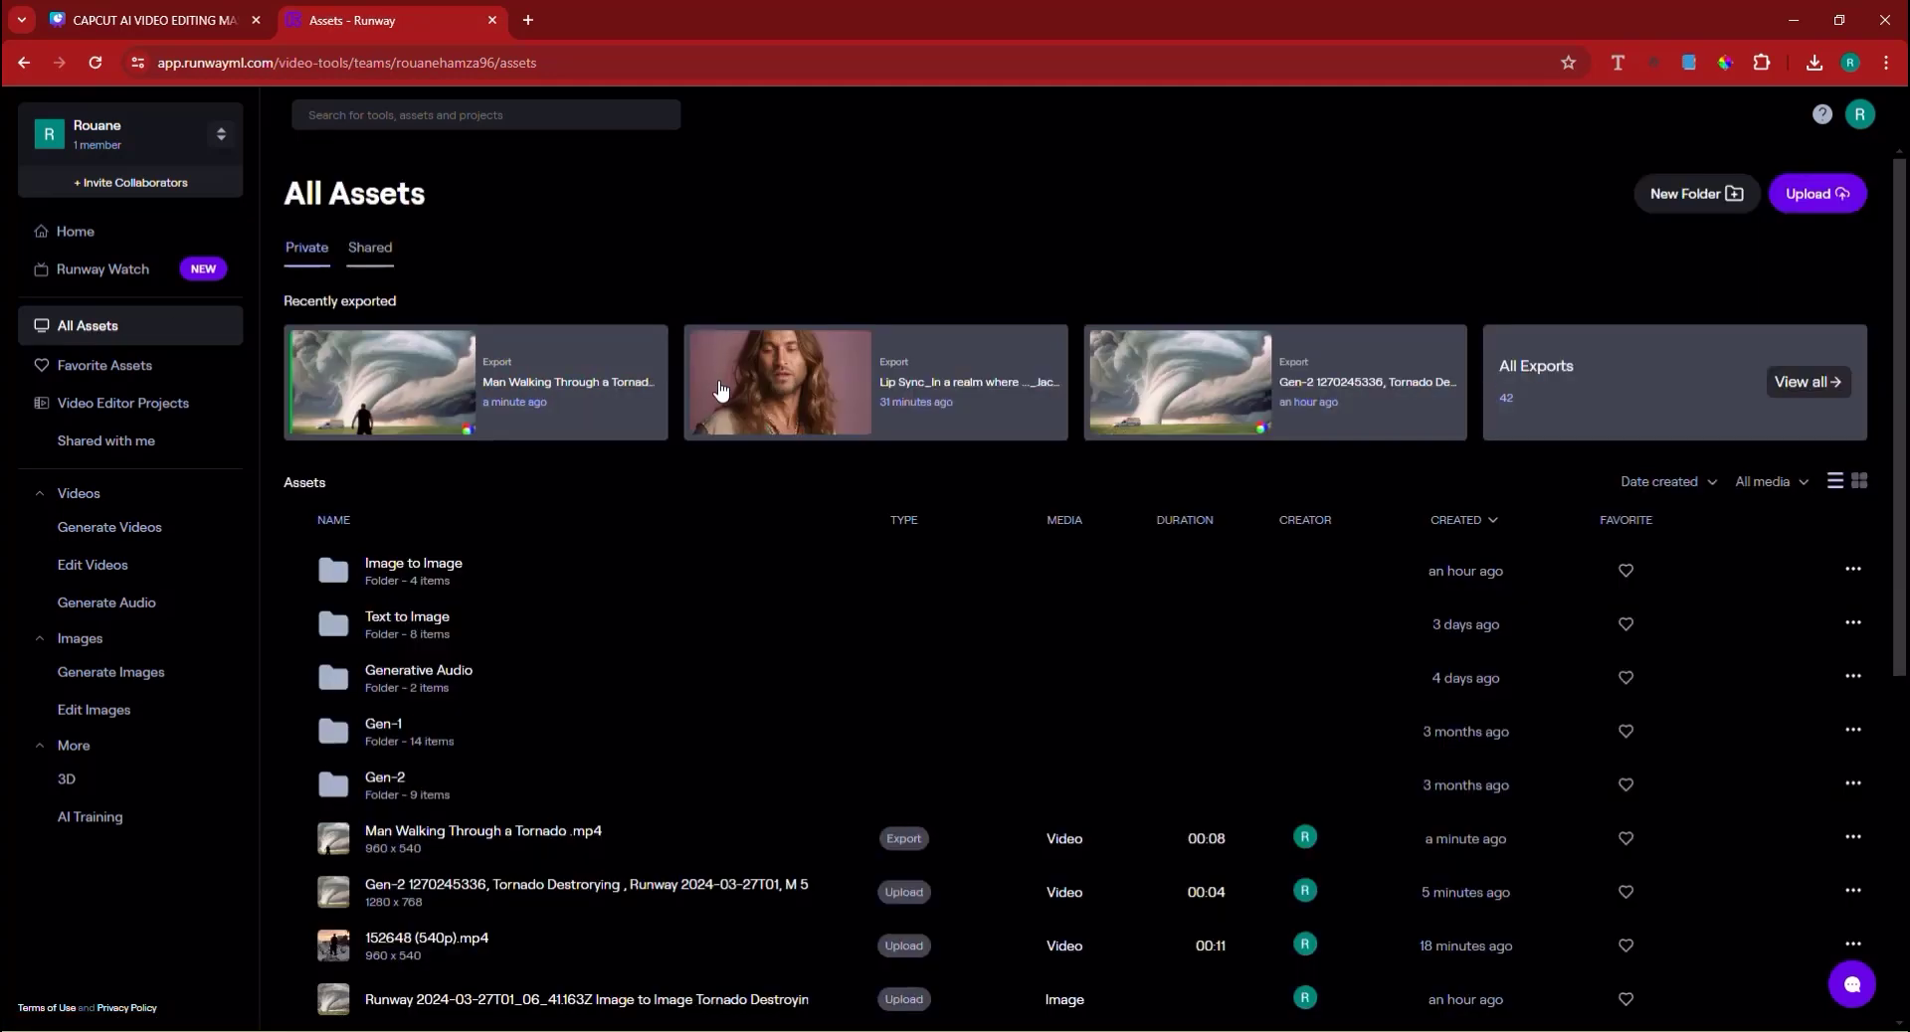
click(431, 402)
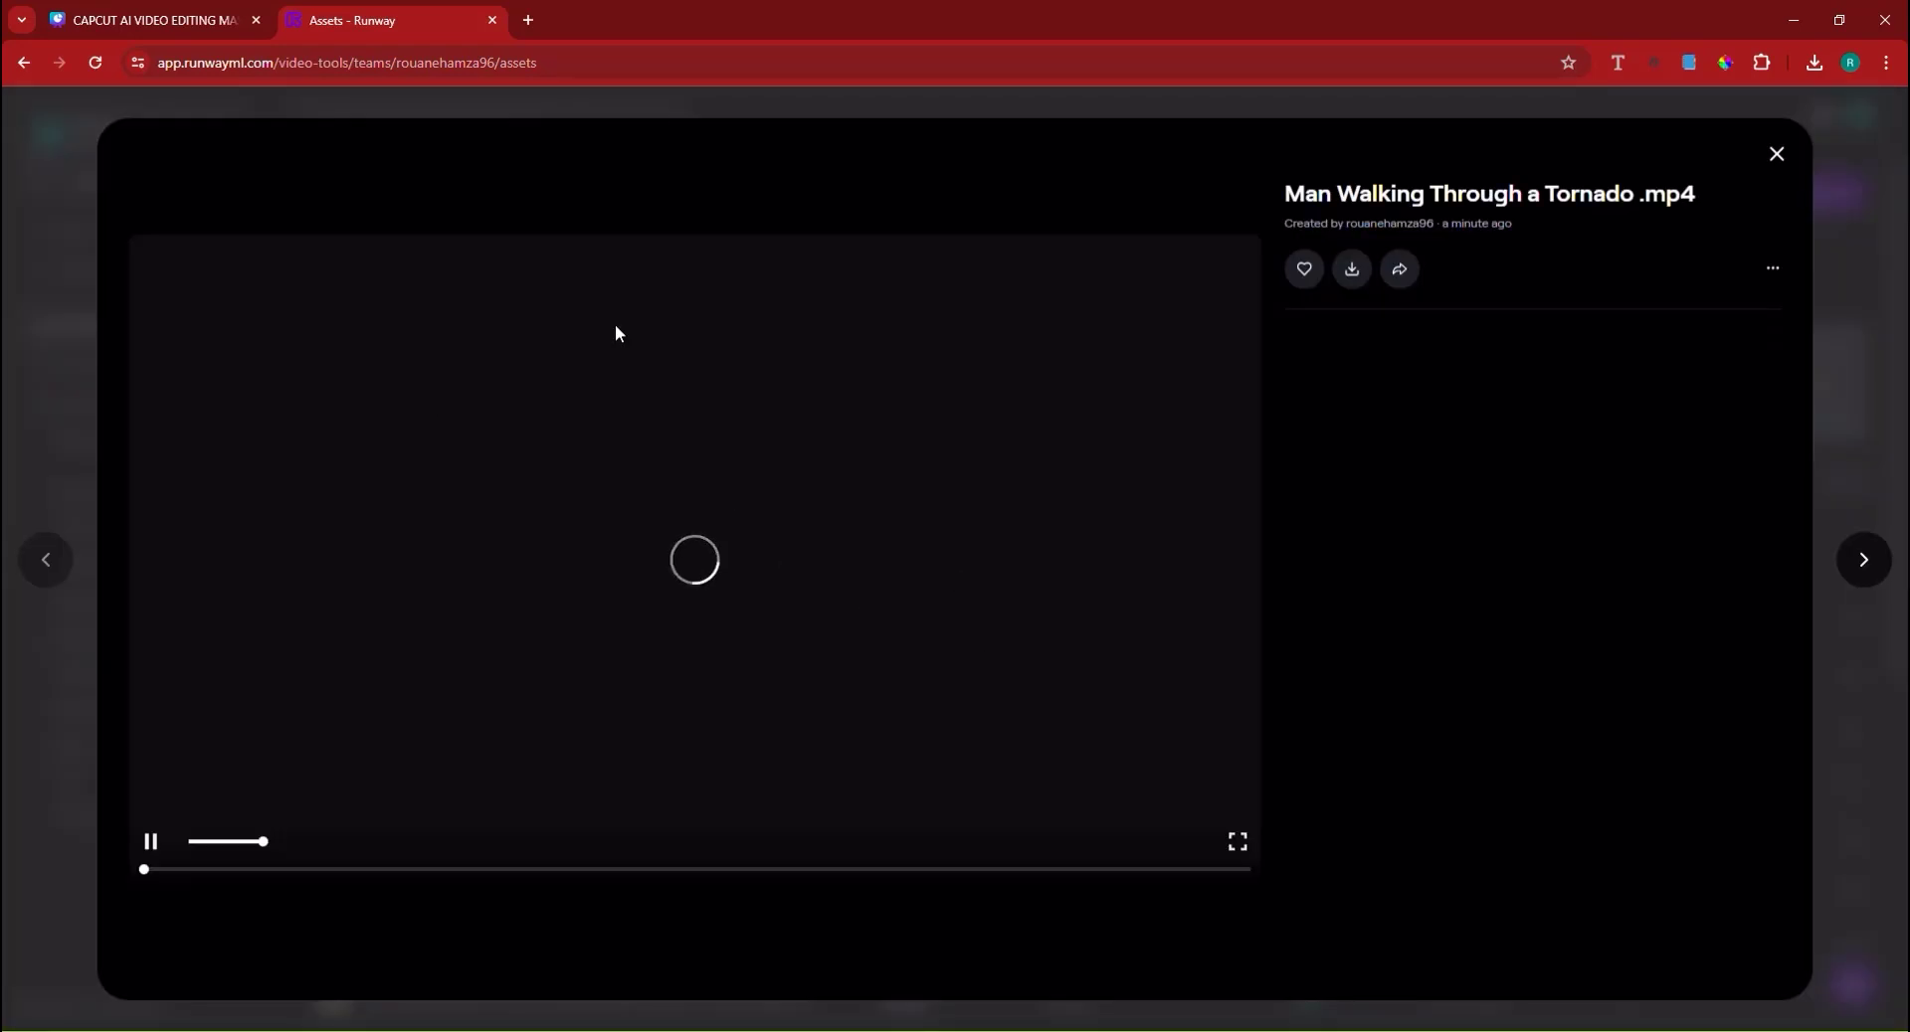
click(1352, 270)
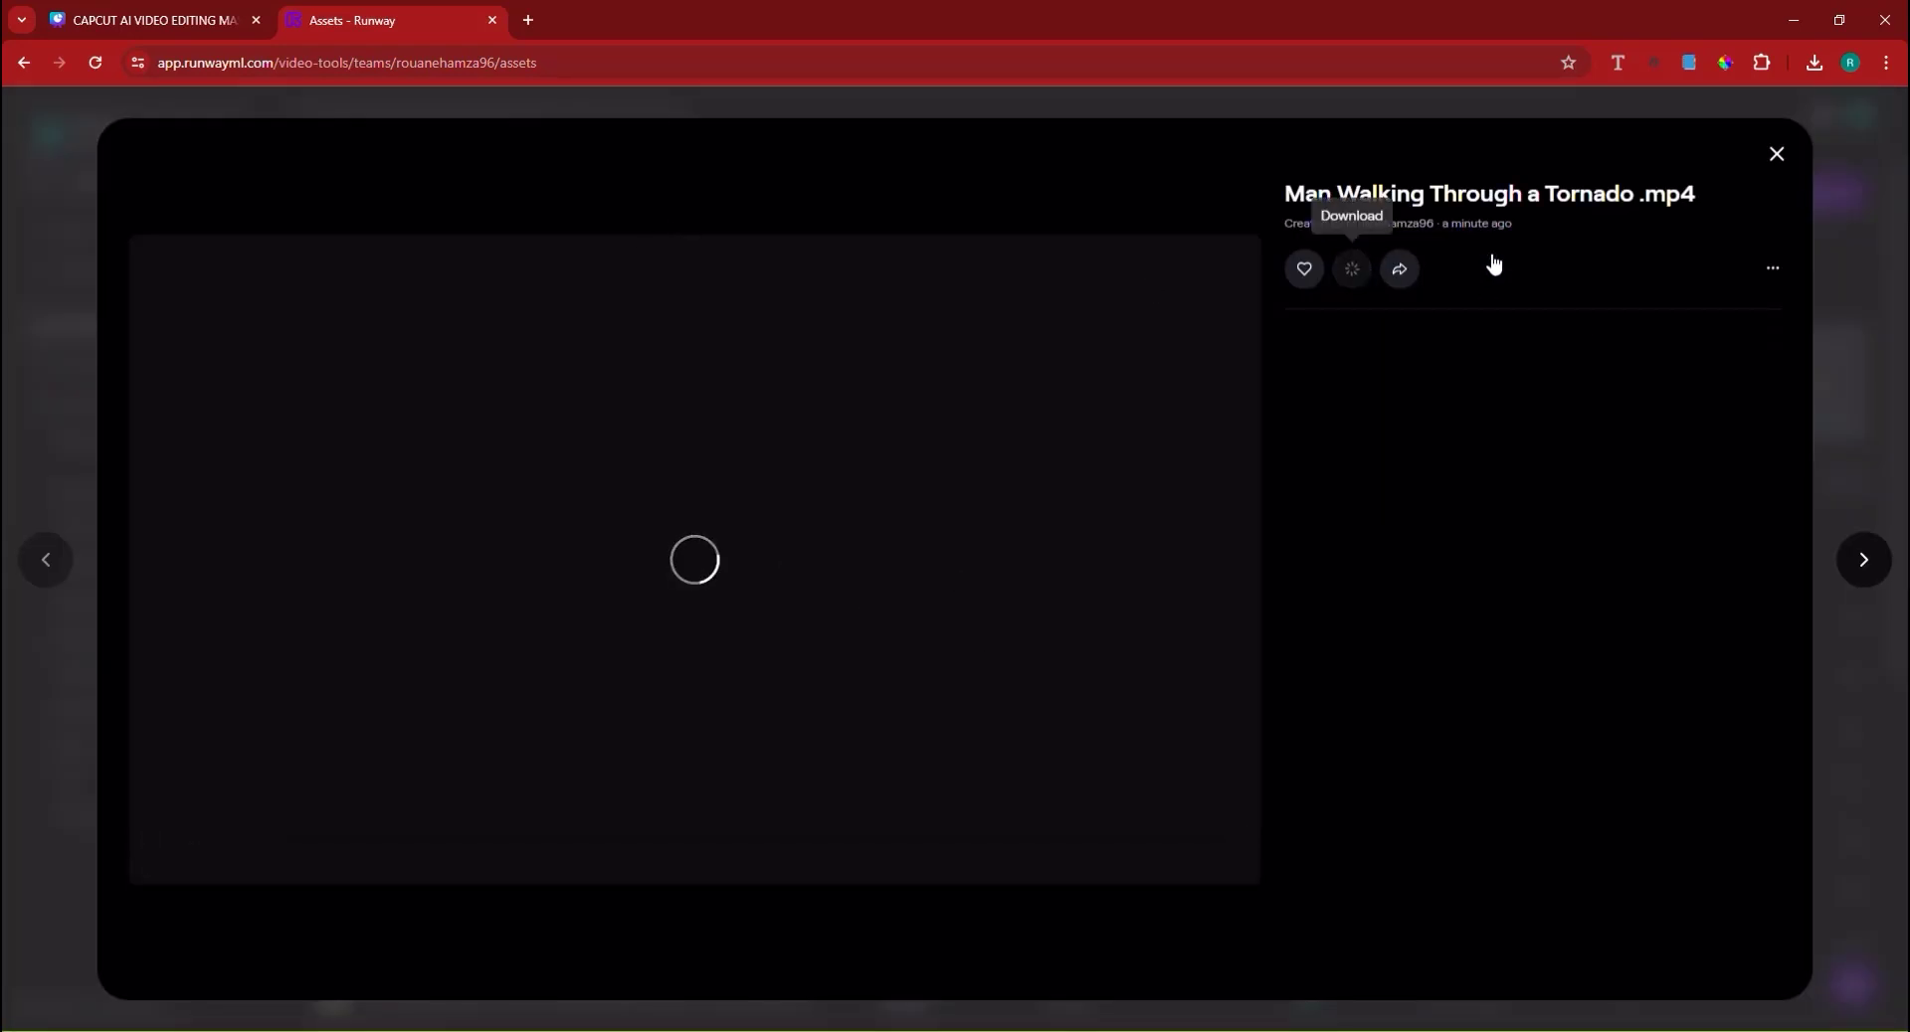
click(1776, 155)
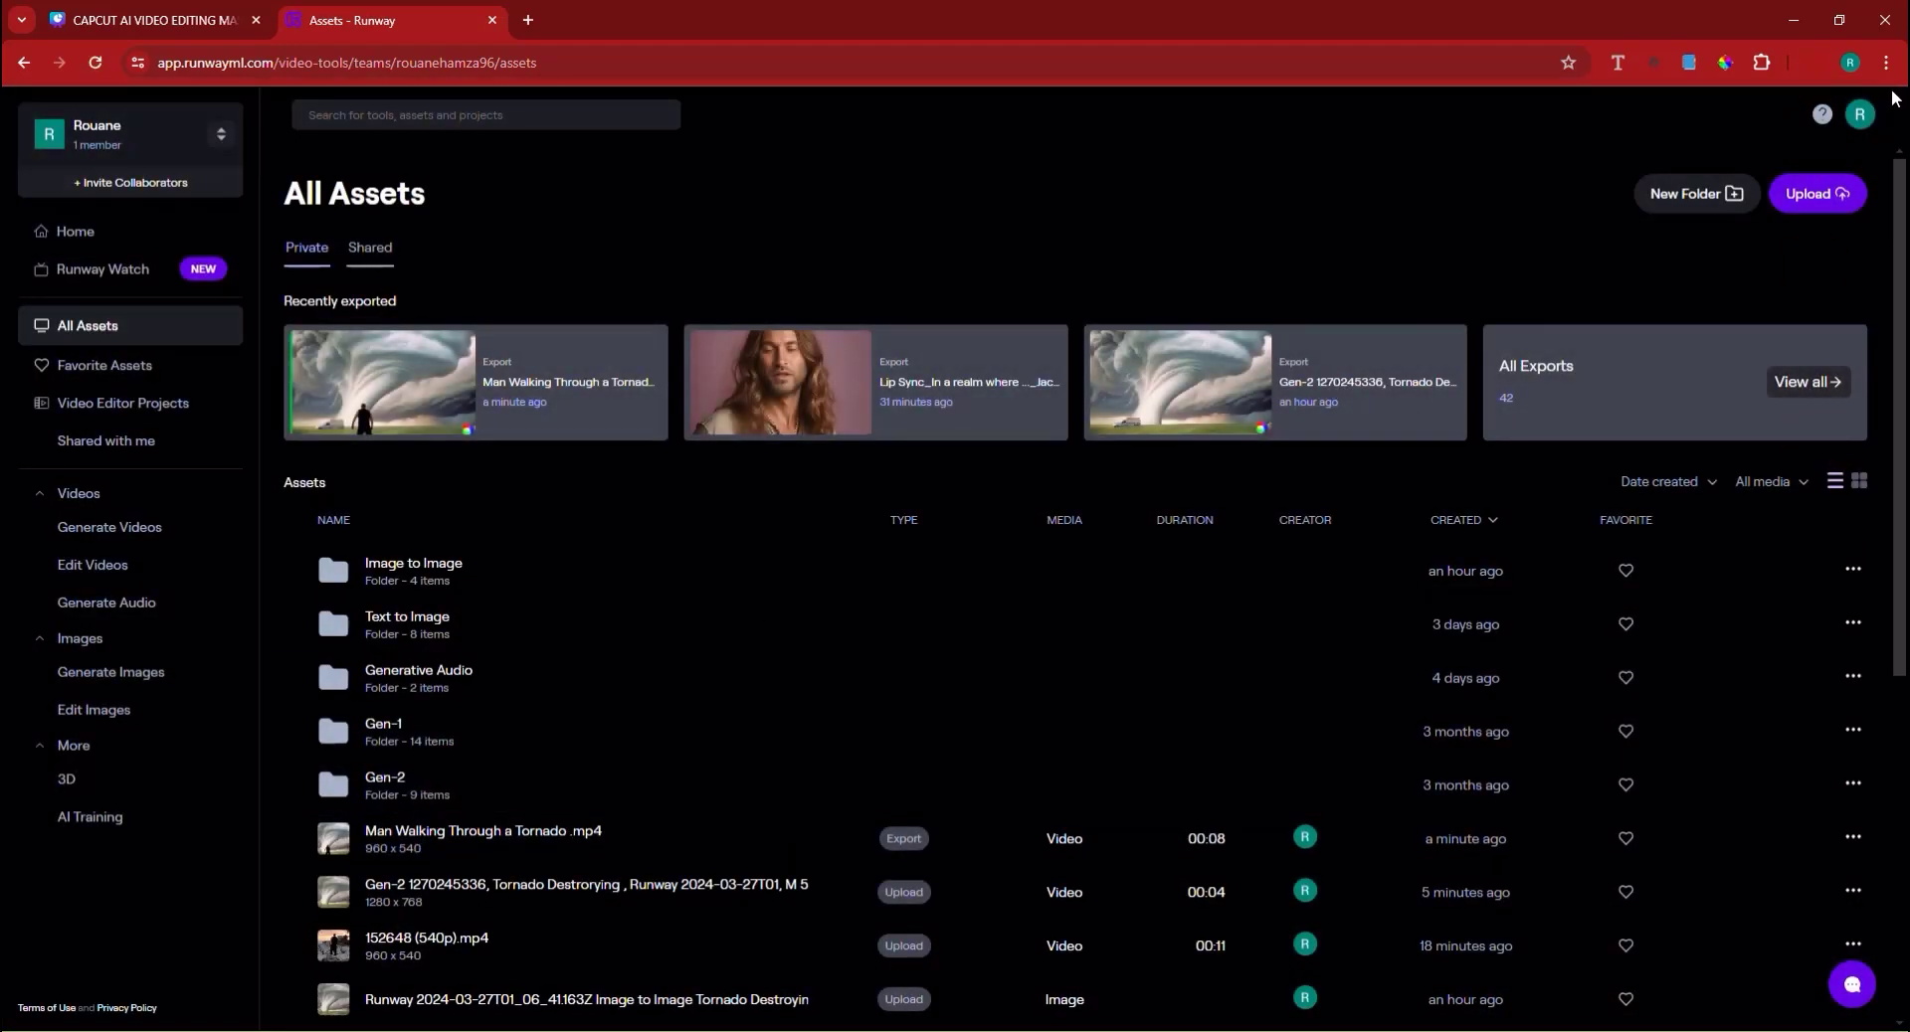
Switch to VLC media player, play the downloaded "Man Walking Through a Tornado" video and replay it from the beginning.
click(1730, 116)
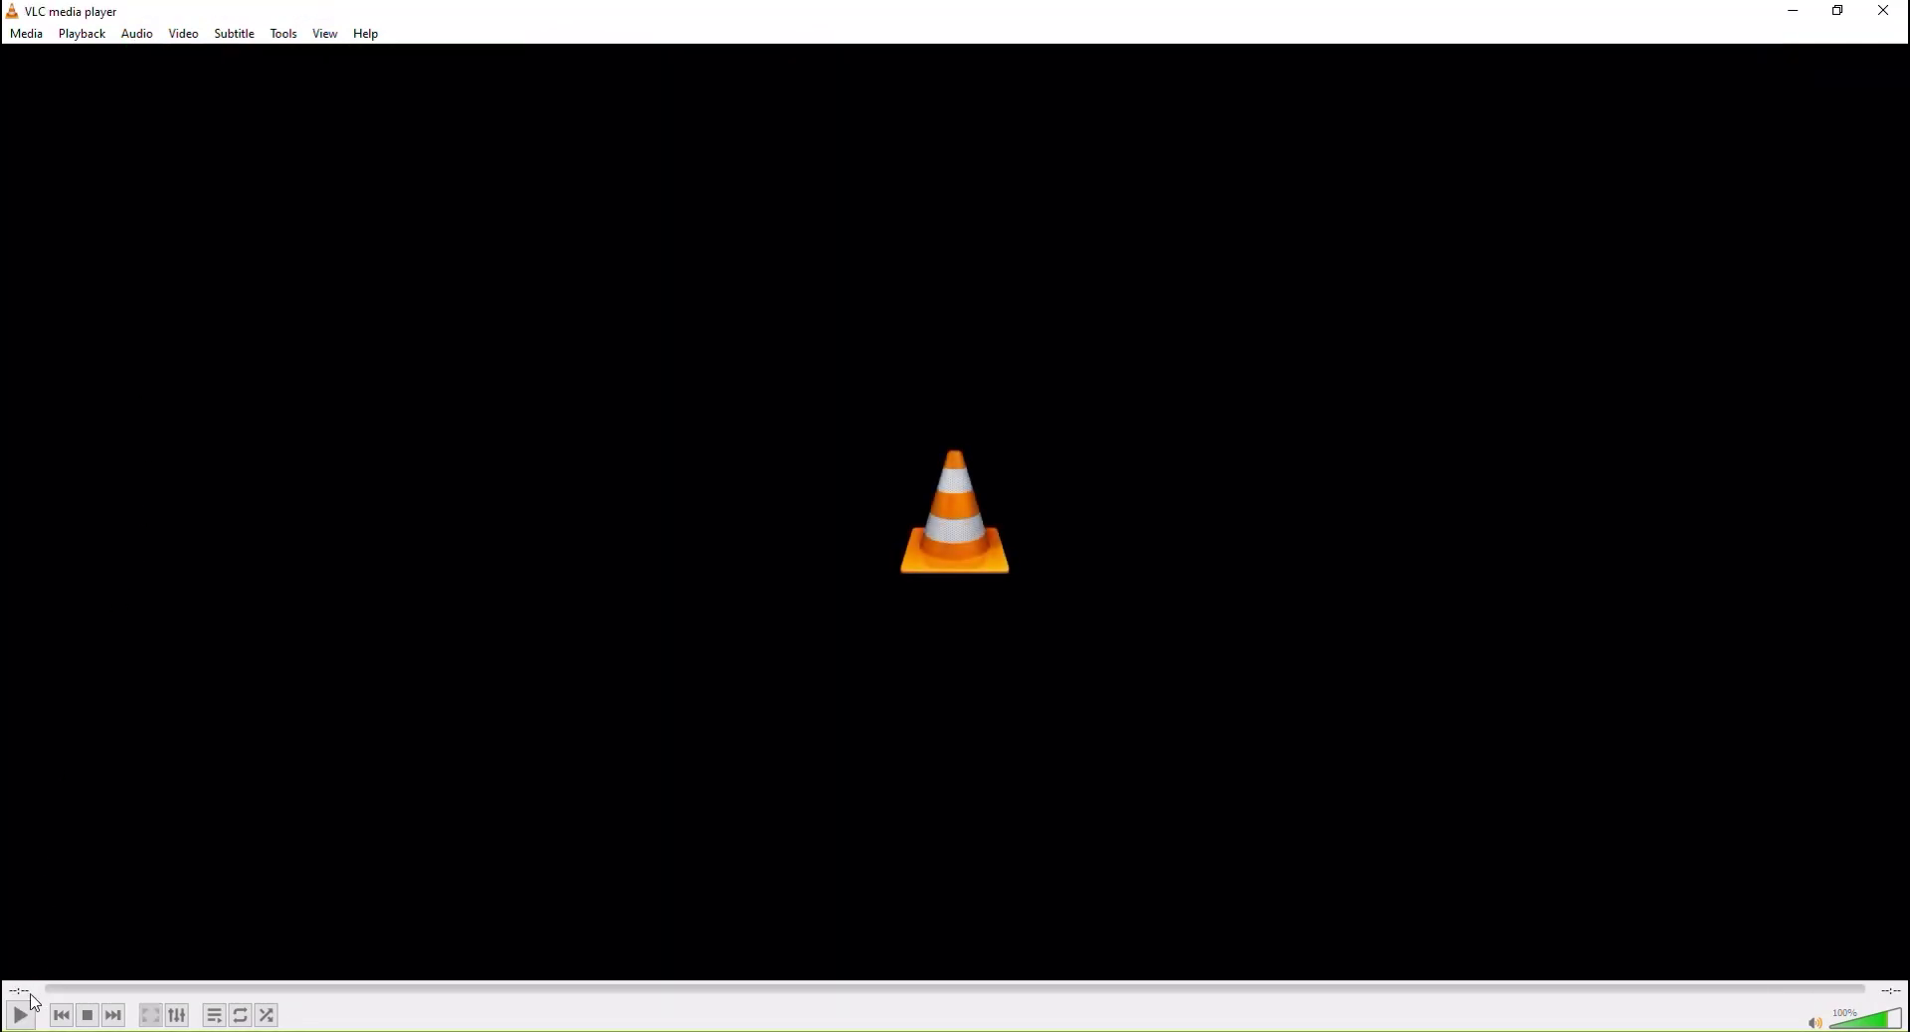
click(19, 1015)
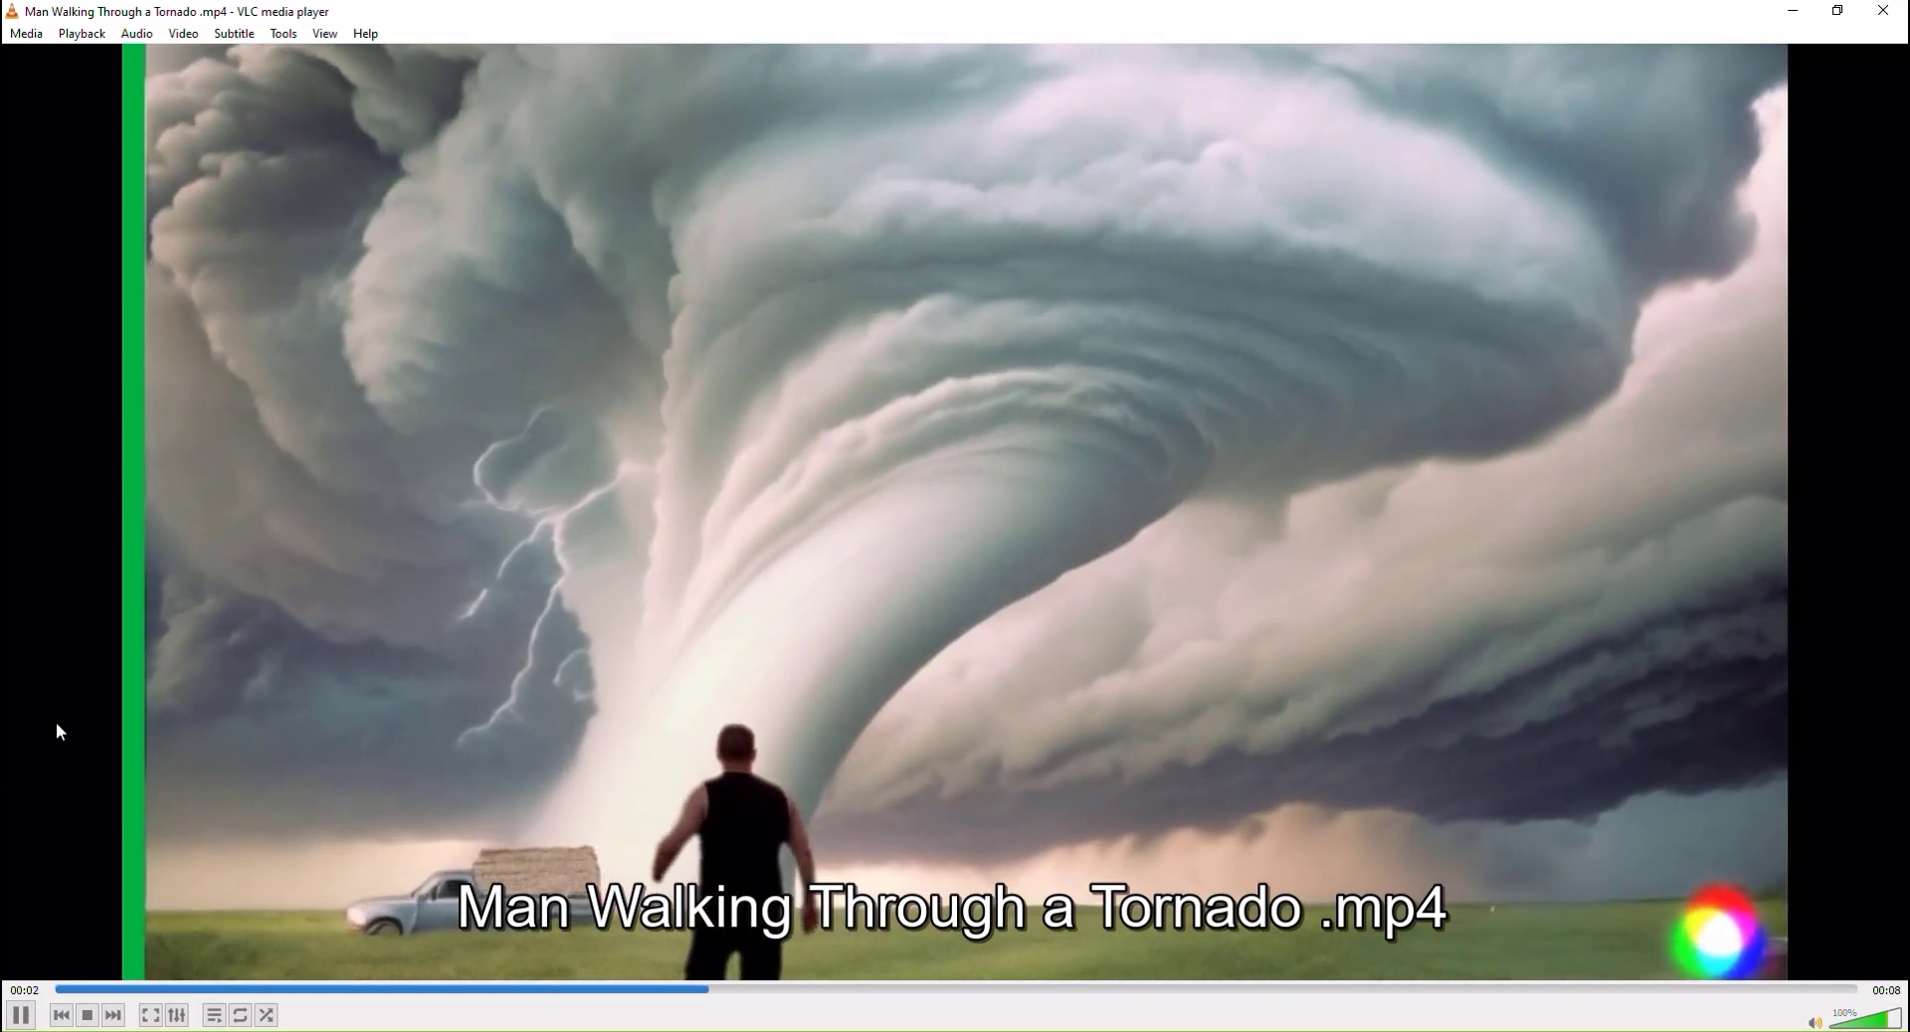
click(59, 990)
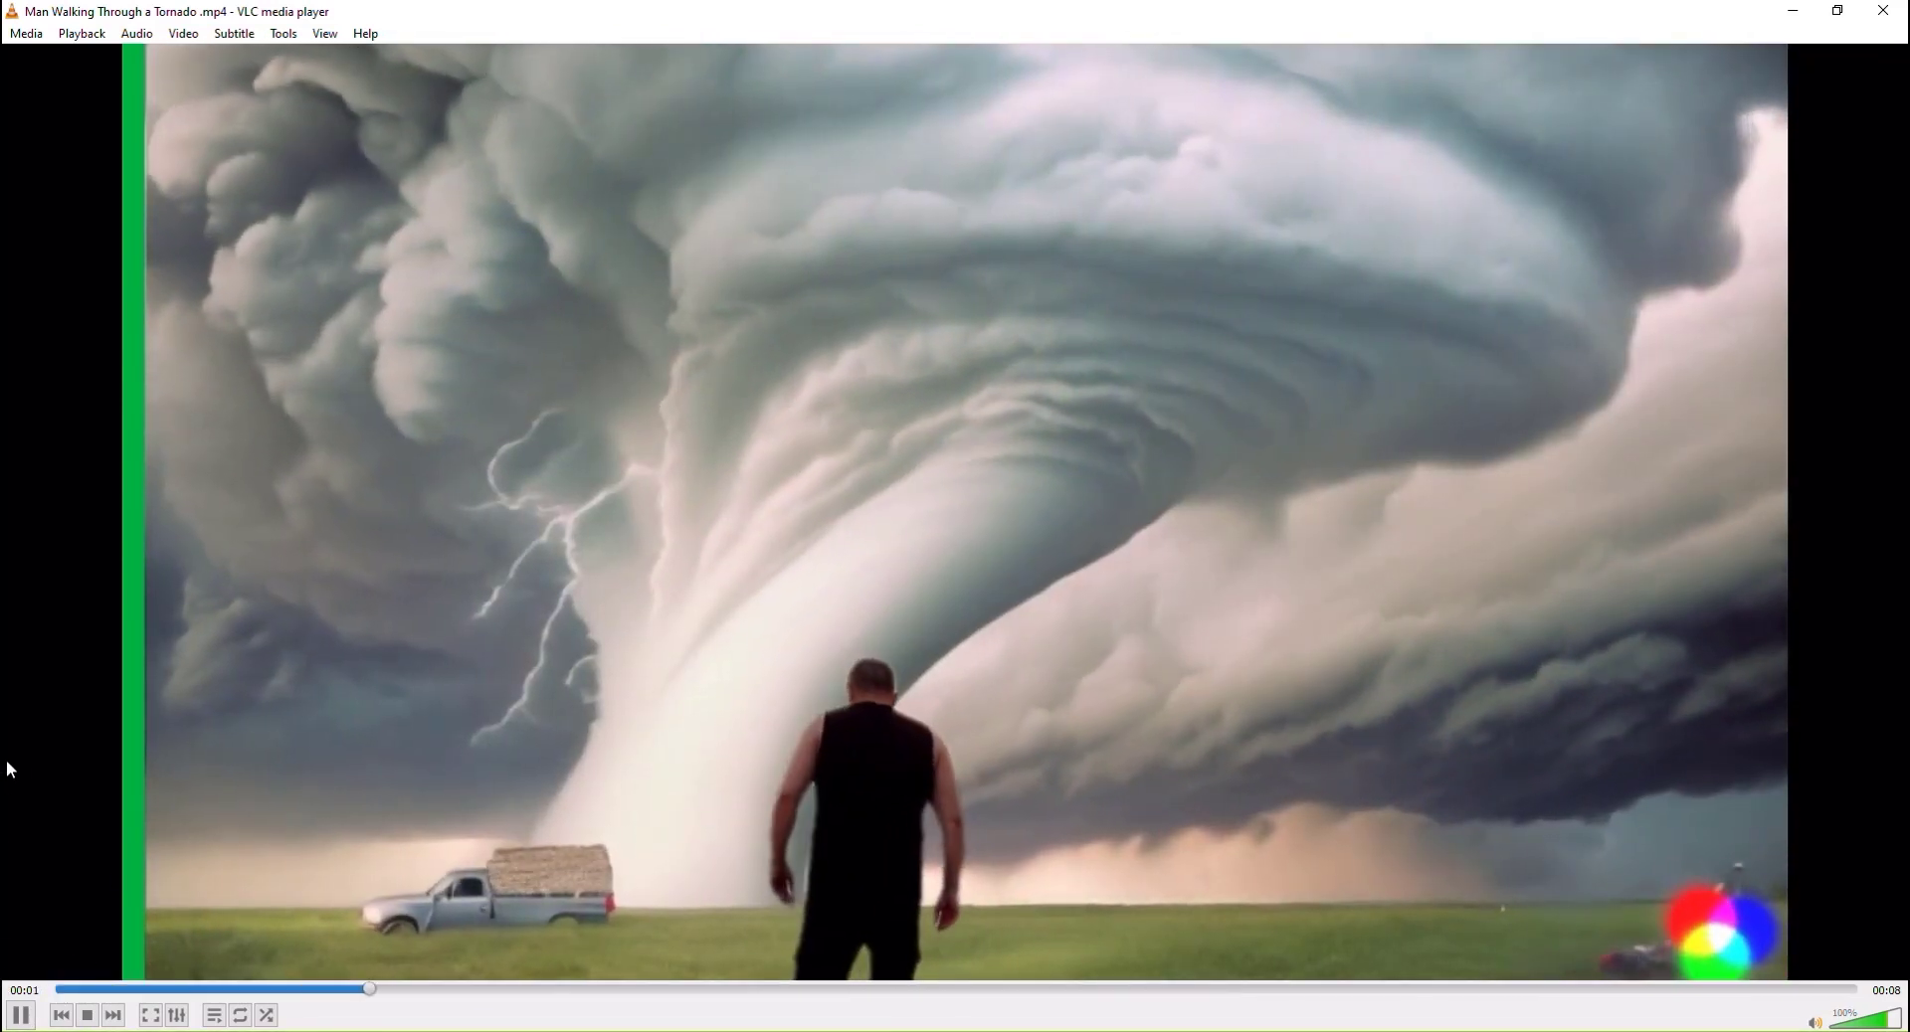